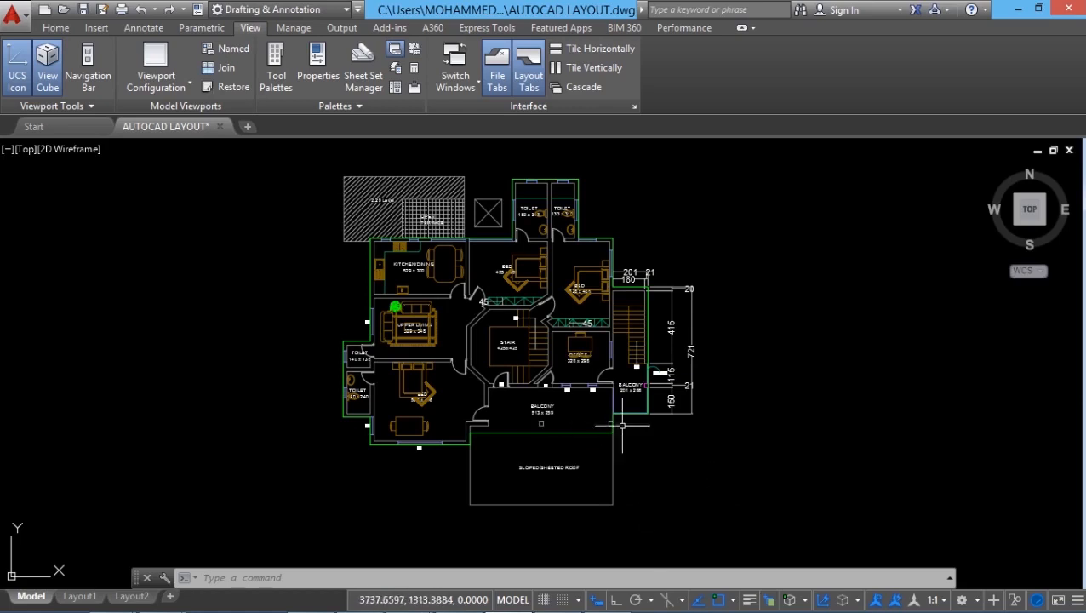
Switch from model space to the Layout1 paper space to view the sheet, and return to model space.
click(616, 388)
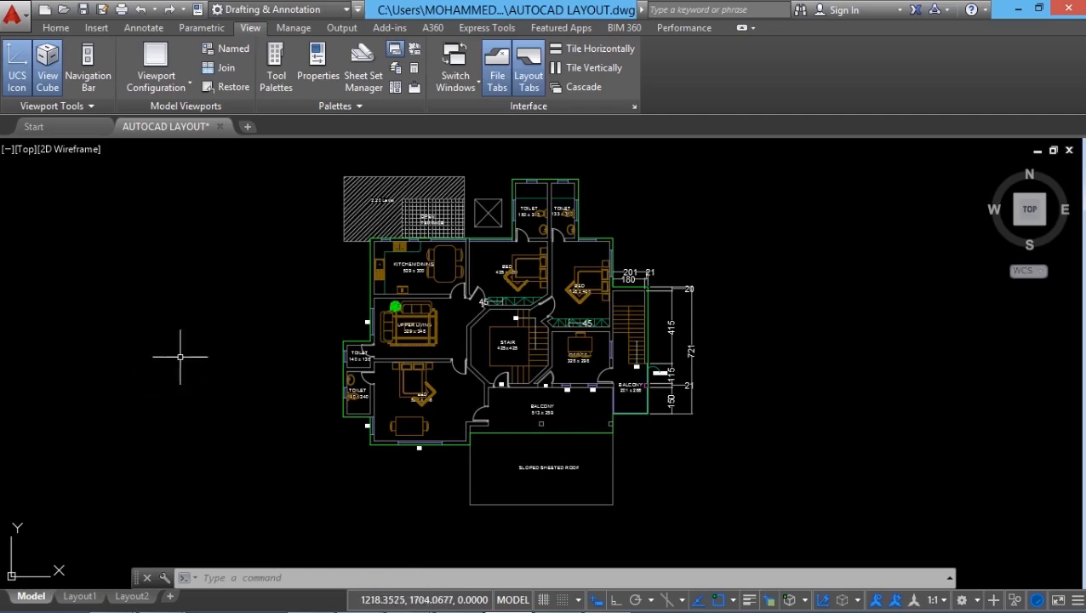
scroll(182, 364, up, 1)
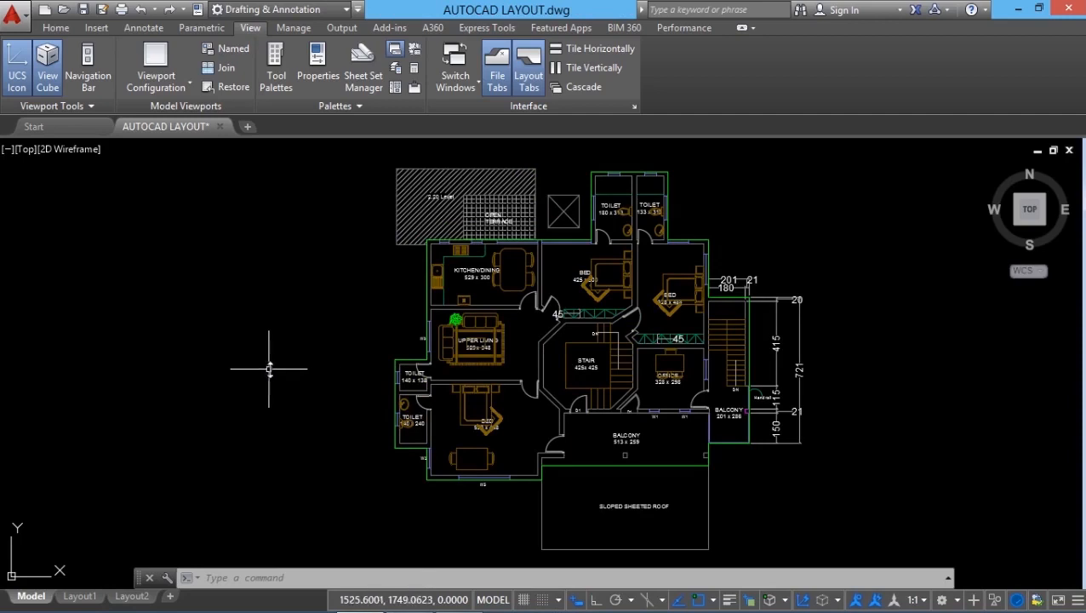
click(493, 599)
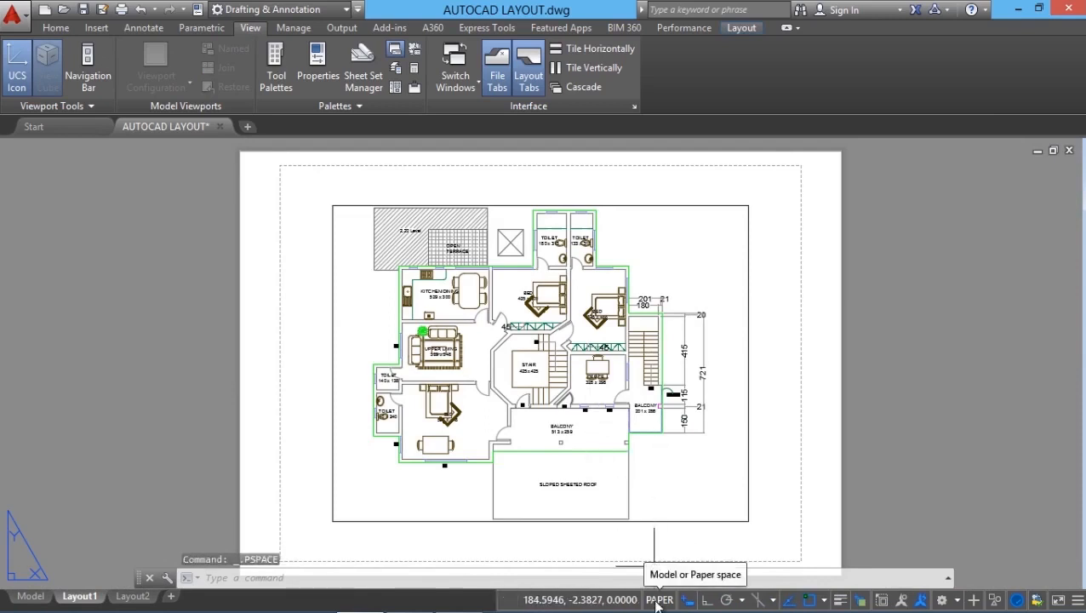
click(31, 597)
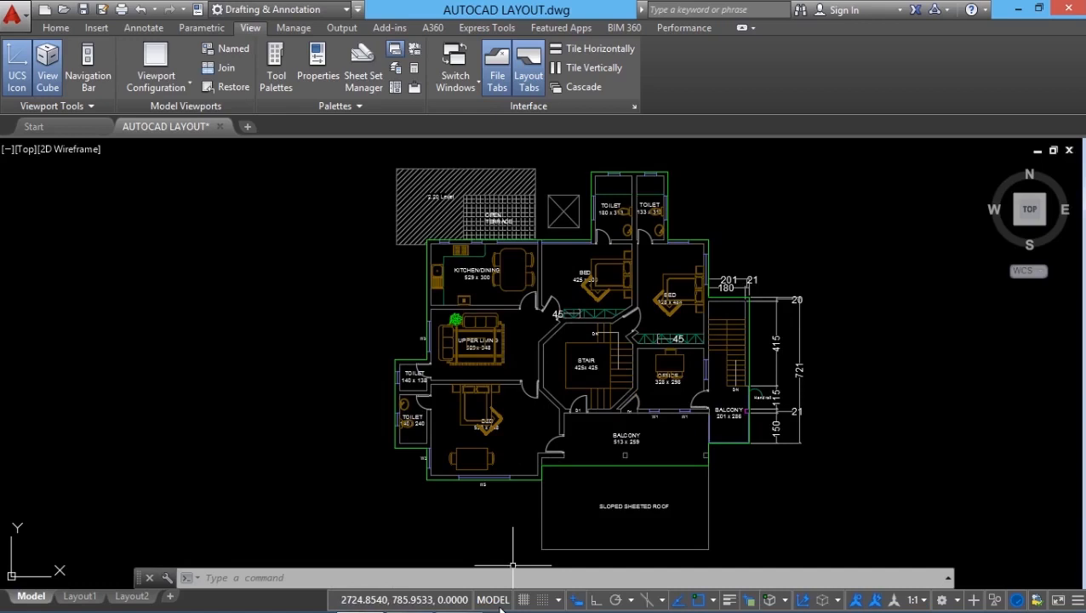
Hide the Model Space indicator through the status bar customization and show it again.
click(1077, 602)
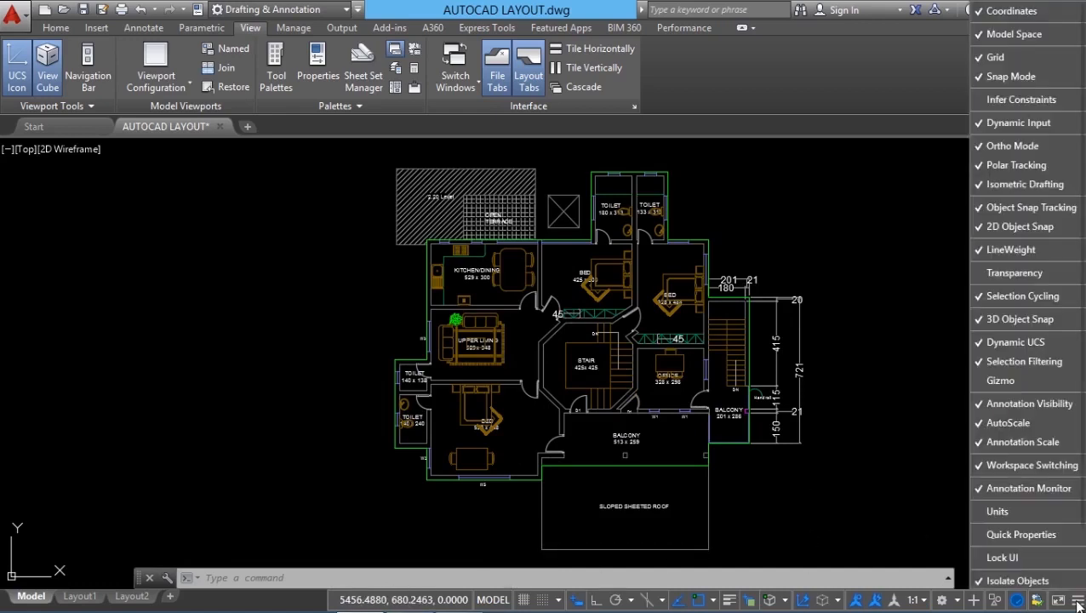
click(1007, 39)
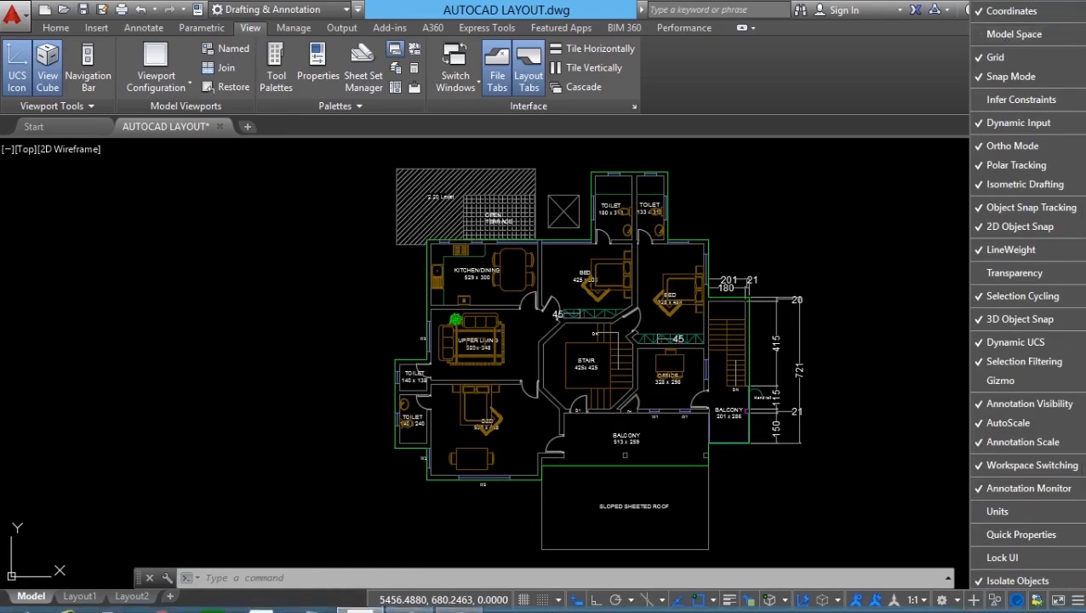
click(1001, 35)
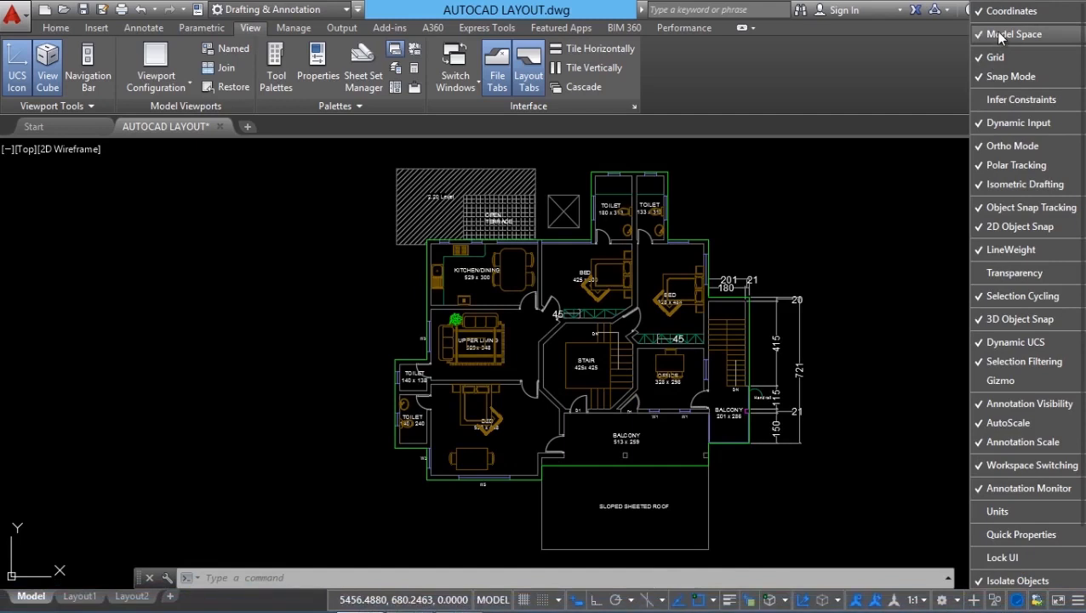
click(264, 374)
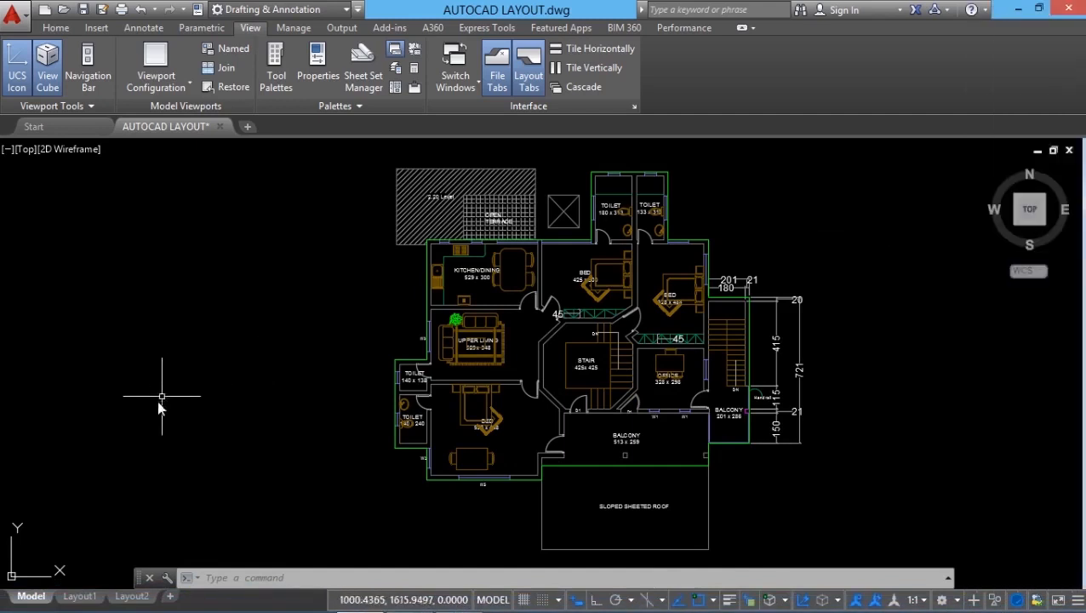
View the floor plan on the Layout1 sheet and go back to the Model view.
click(82, 596)
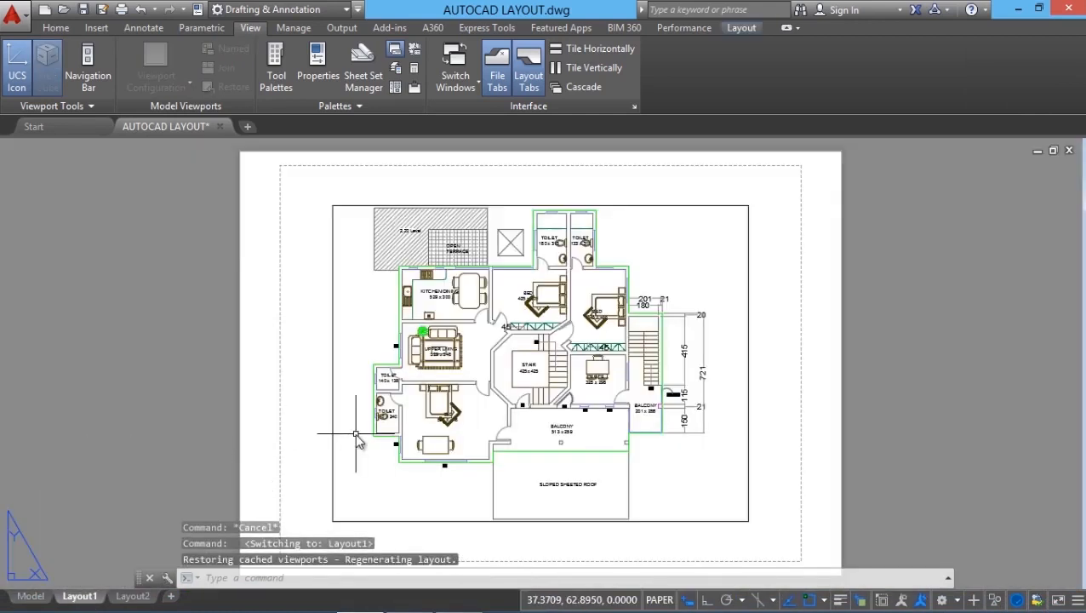
click(33, 597)
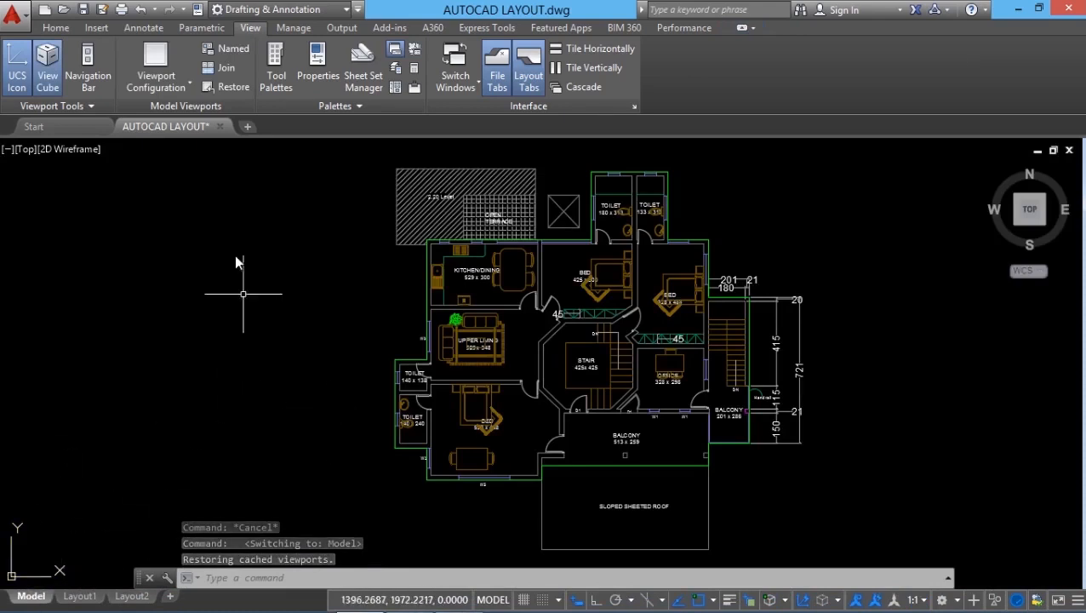
Turn off Display Layout and Model tabs in the Options display settings, apply it, and turn the setting back on.
right_click(205, 203)
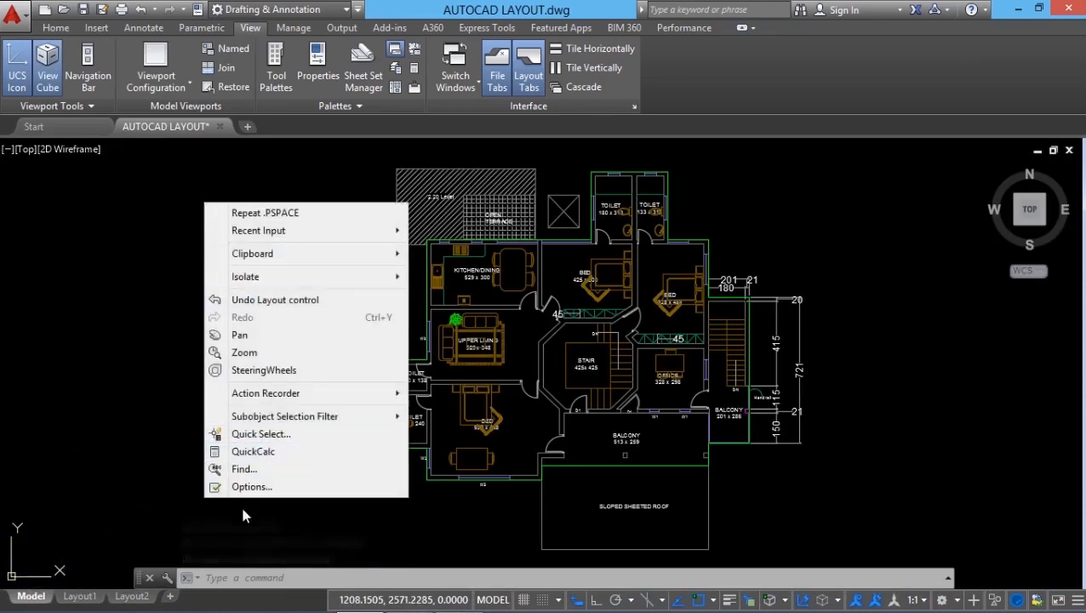
click(249, 487)
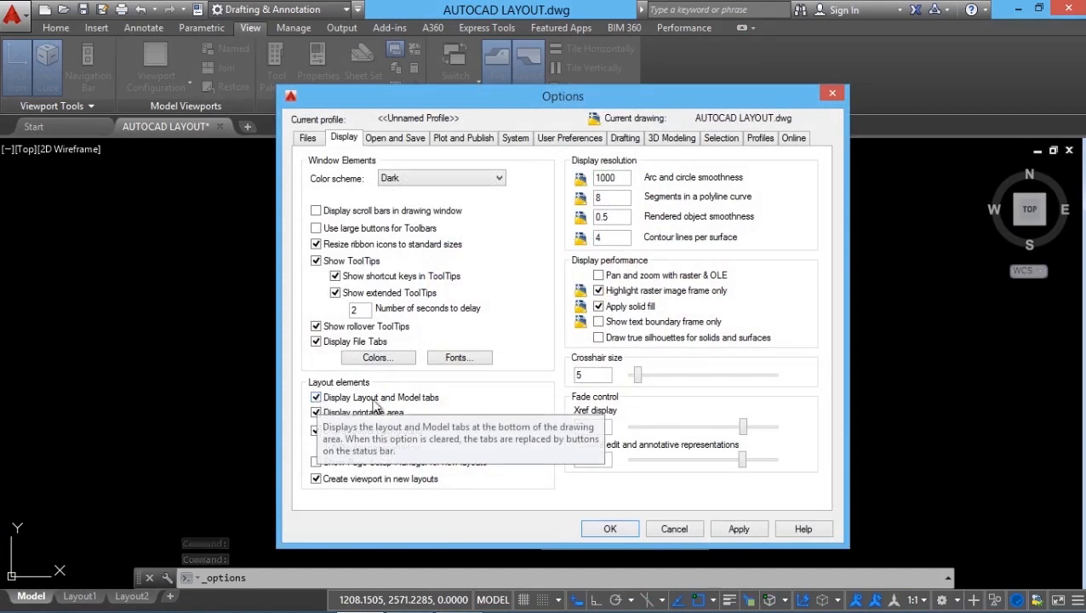
click(316, 397)
click(735, 529)
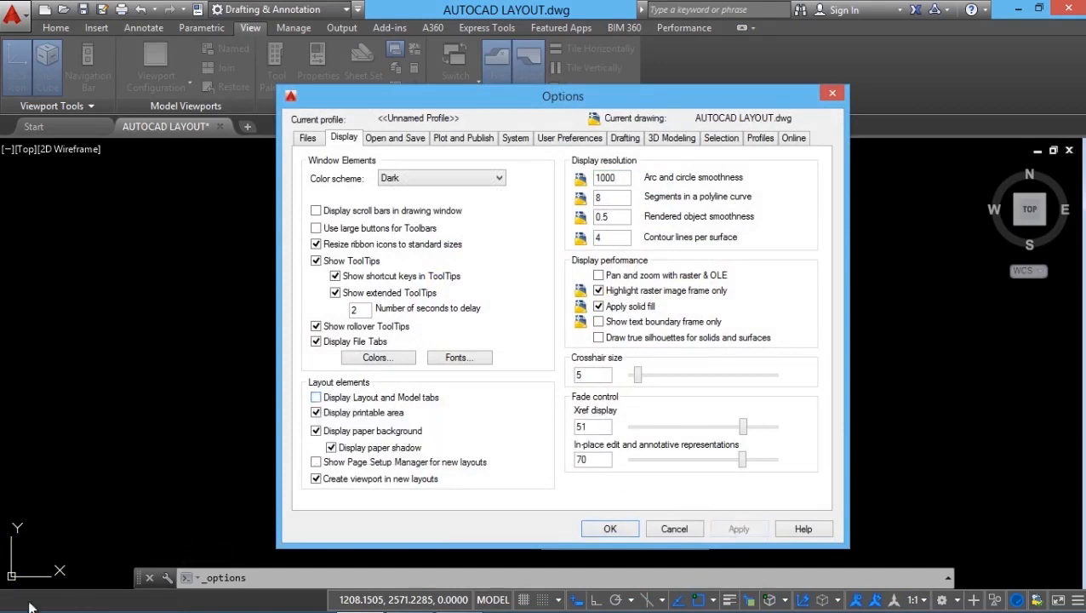
click(319, 398)
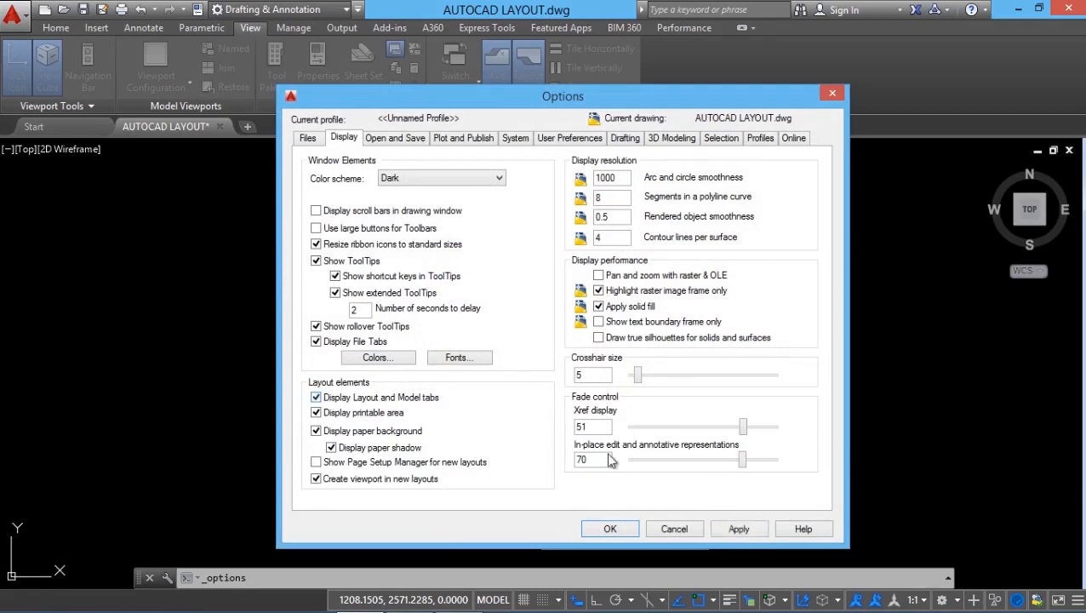
click(728, 529)
click(611, 531)
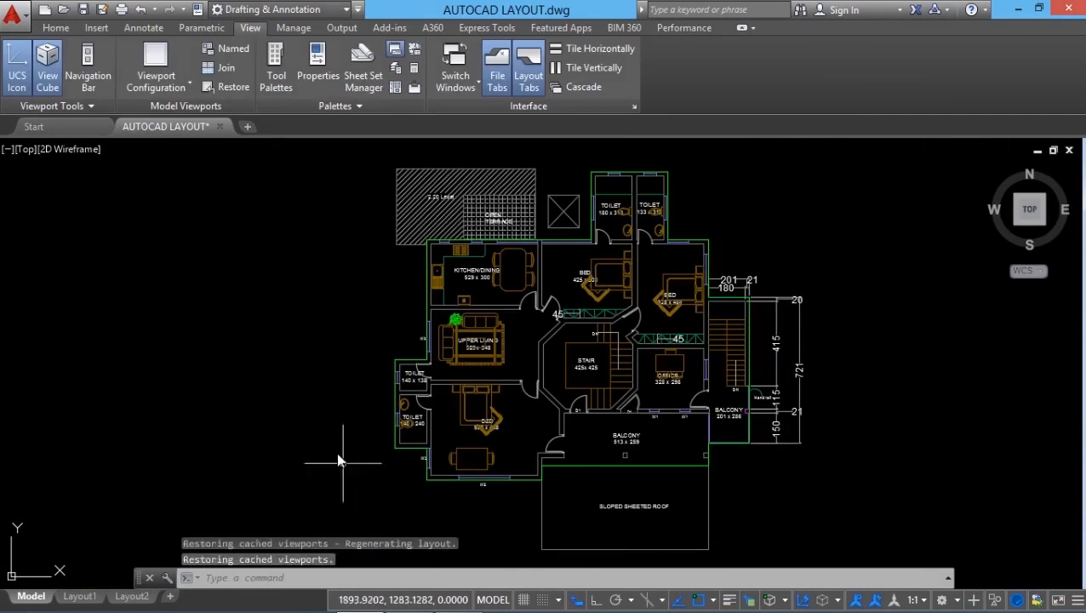
Open Layout1 from the drawing's file preview thumbnails.
mouse_move(179, 131)
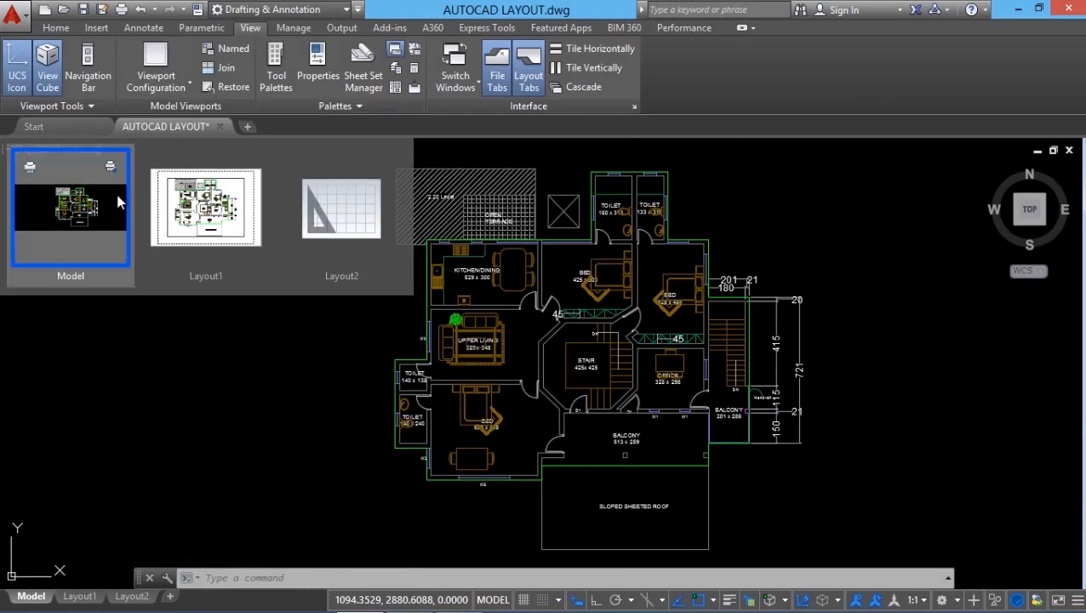
click(206, 207)
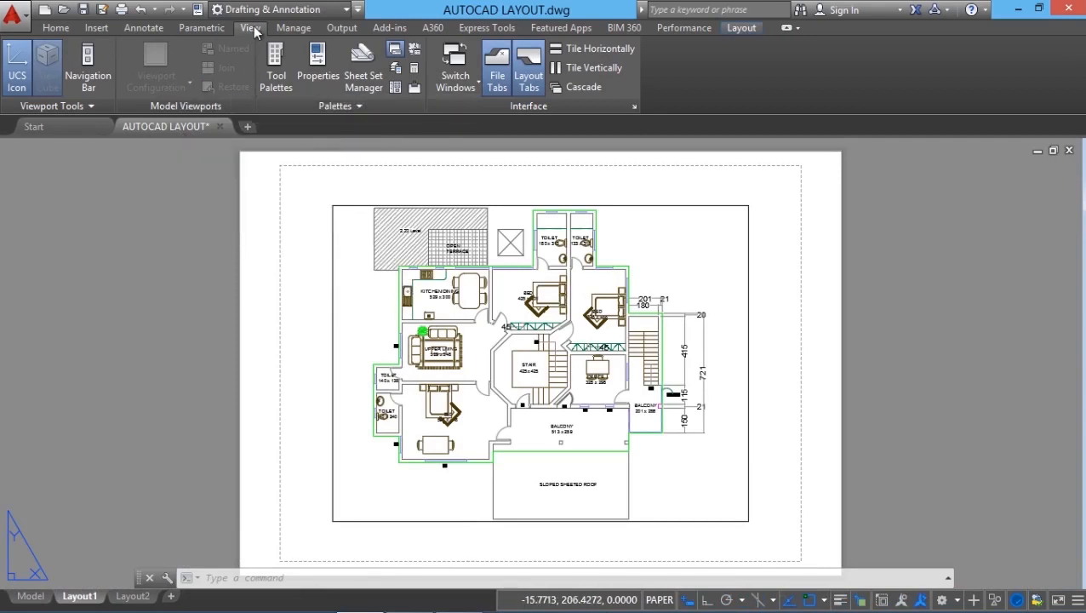
Toggle the display of the File Tabs and the Layout Tabs off and back on.
click(497, 76)
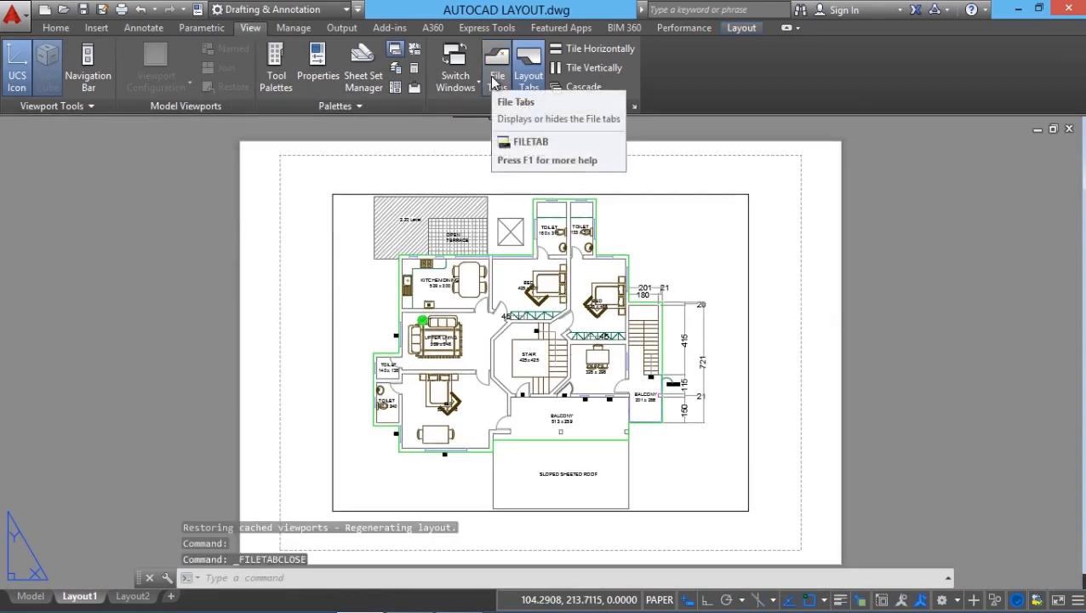
click(494, 78)
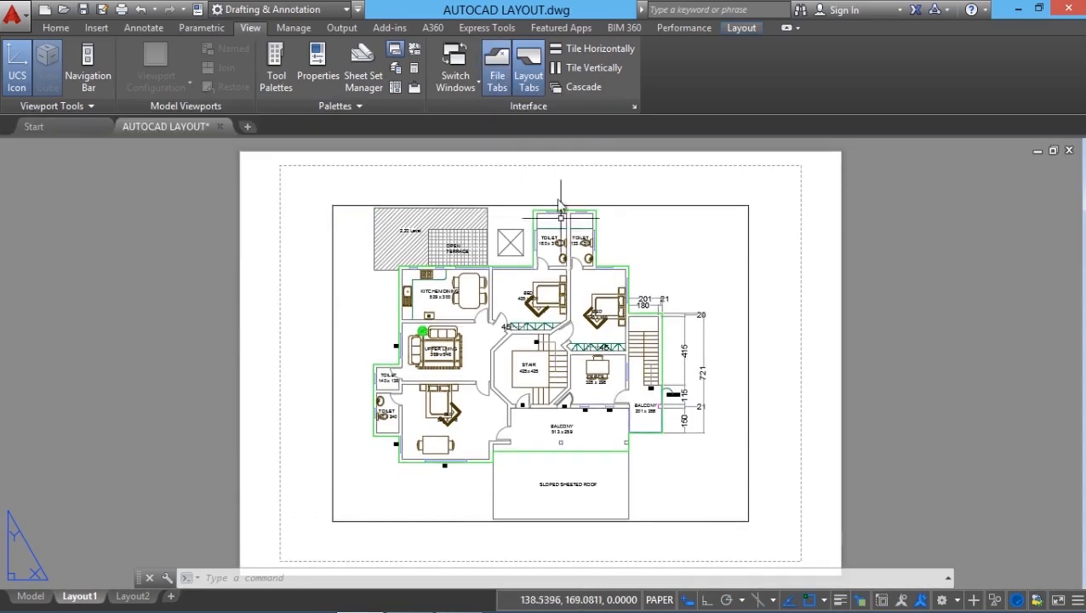
click(532, 85)
click(532, 85)
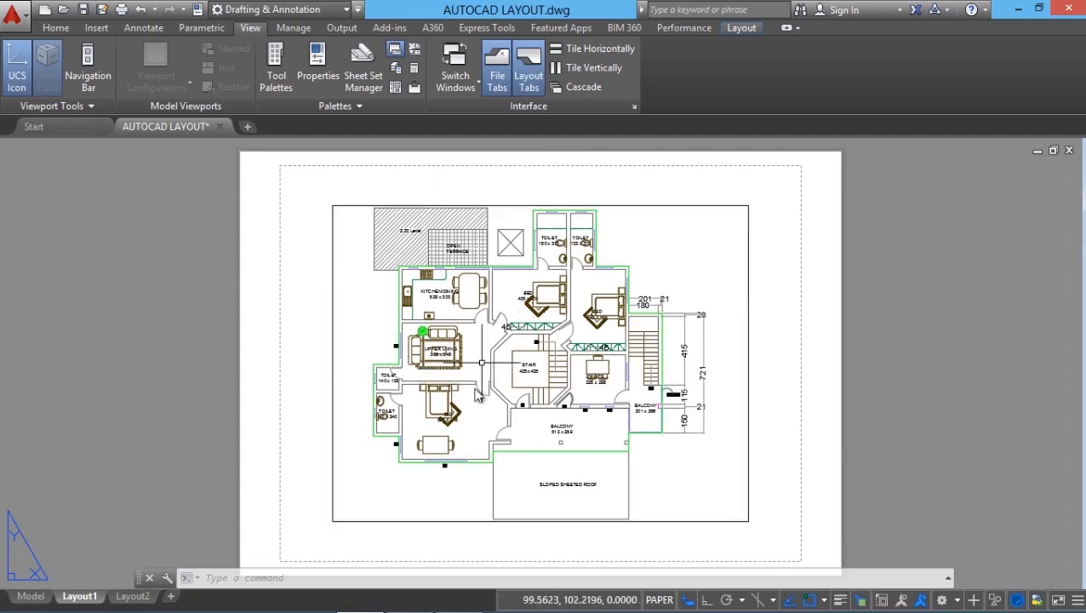
Delete the existing viewport showing the floor plan in Layout1.
click(331, 332)
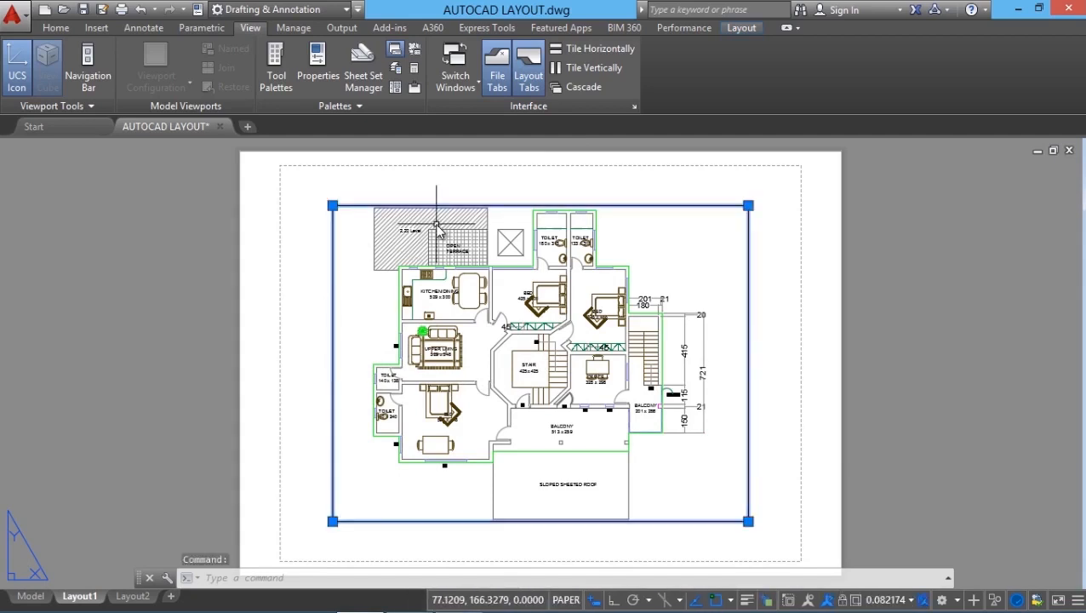
key(Delete)
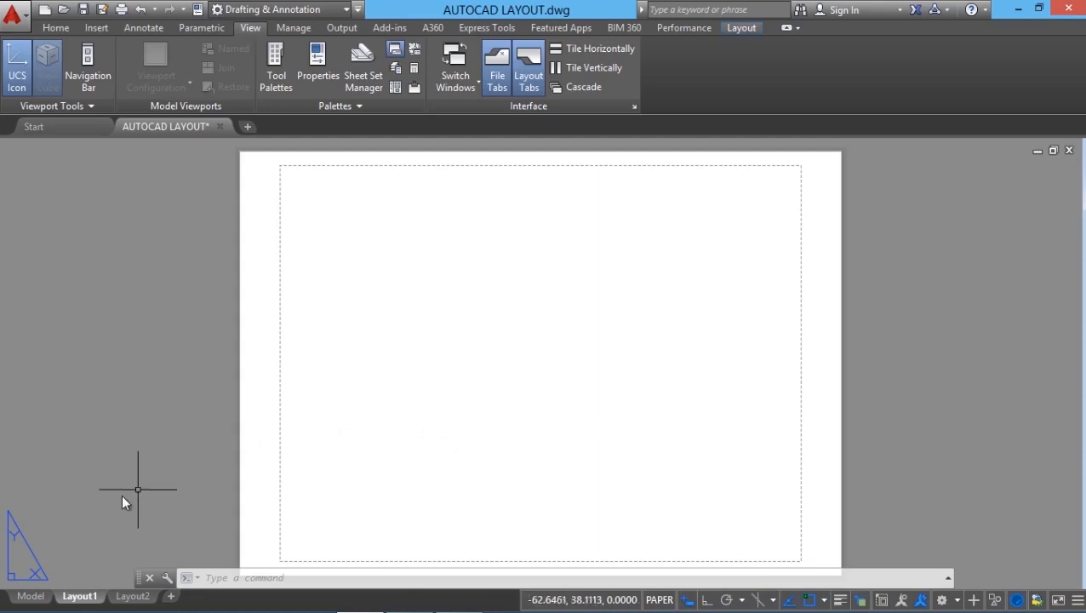
right_click(83, 599)
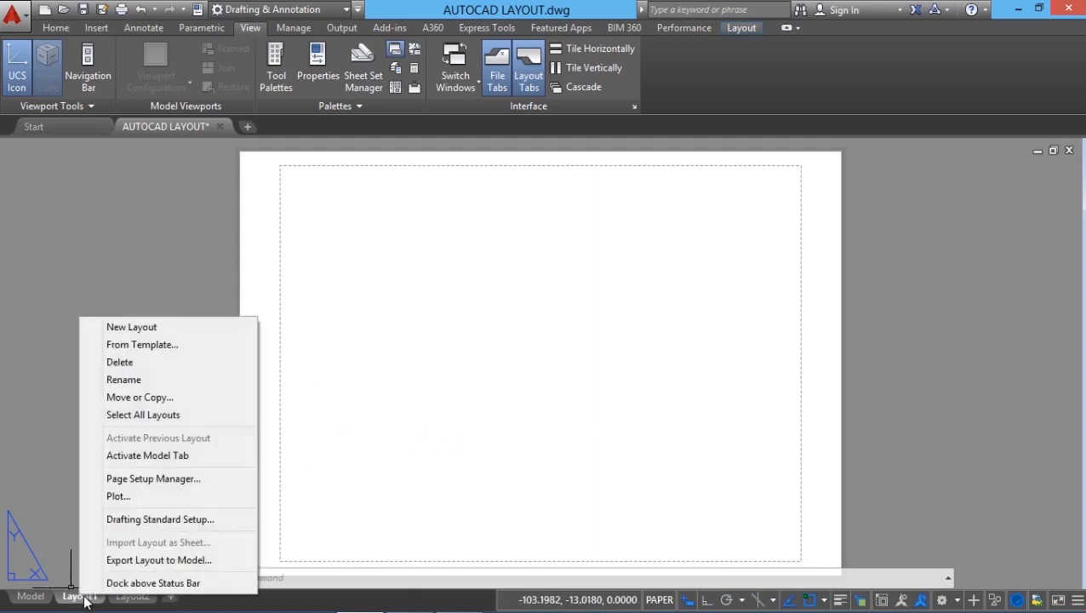
click(178, 480)
click(597, 477)
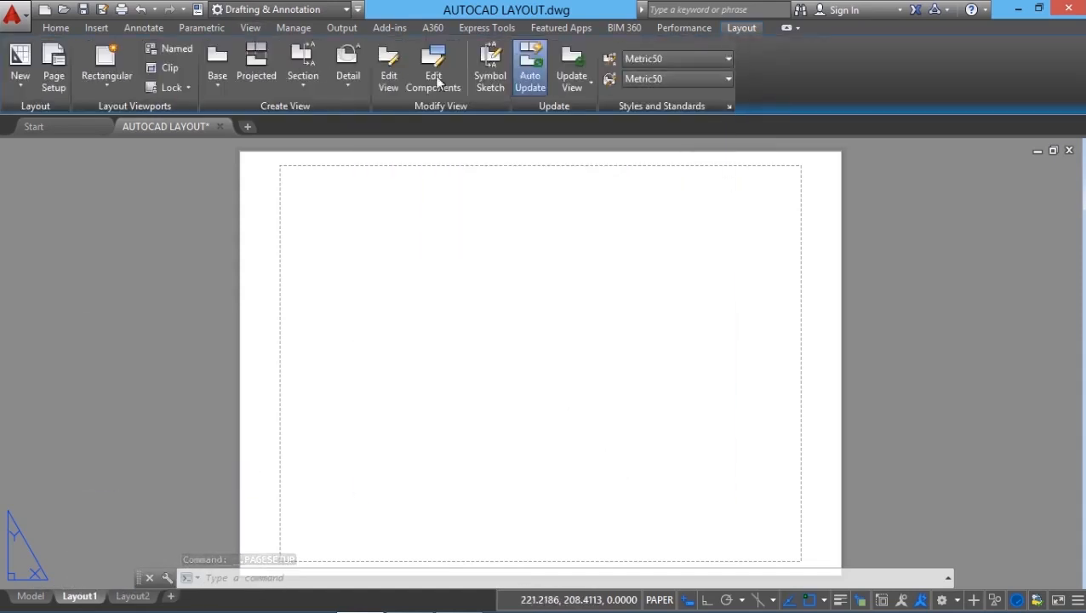
Modify Layout1's page setup to use the DWG To PDF.pc3 plotter, accepting its PDF options of 600 dpi vector and 400 dpi raster quality.
click(55, 83)
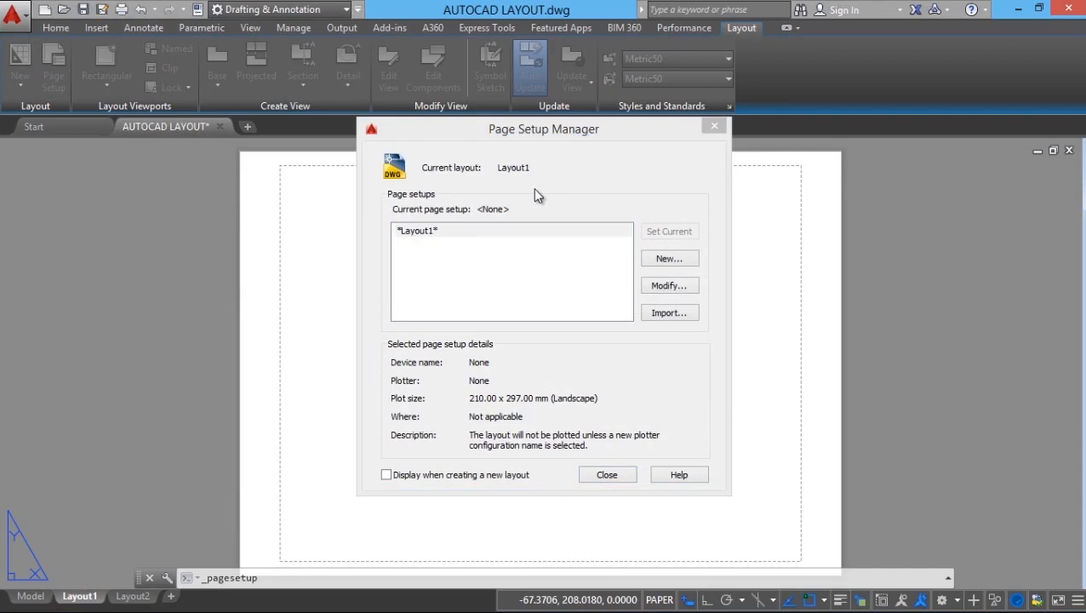
click(663, 289)
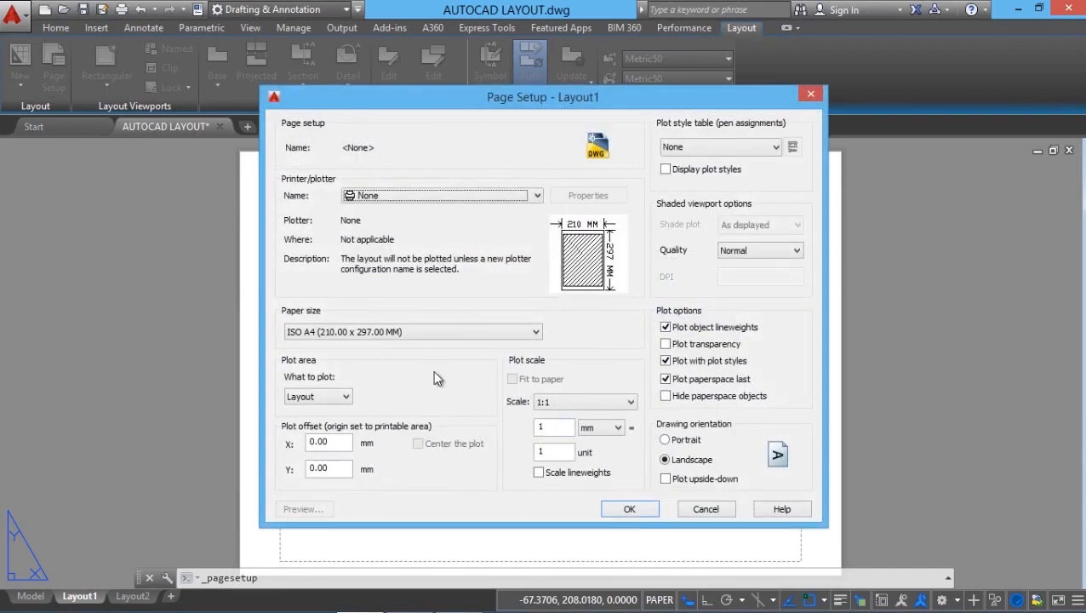
click(418, 196)
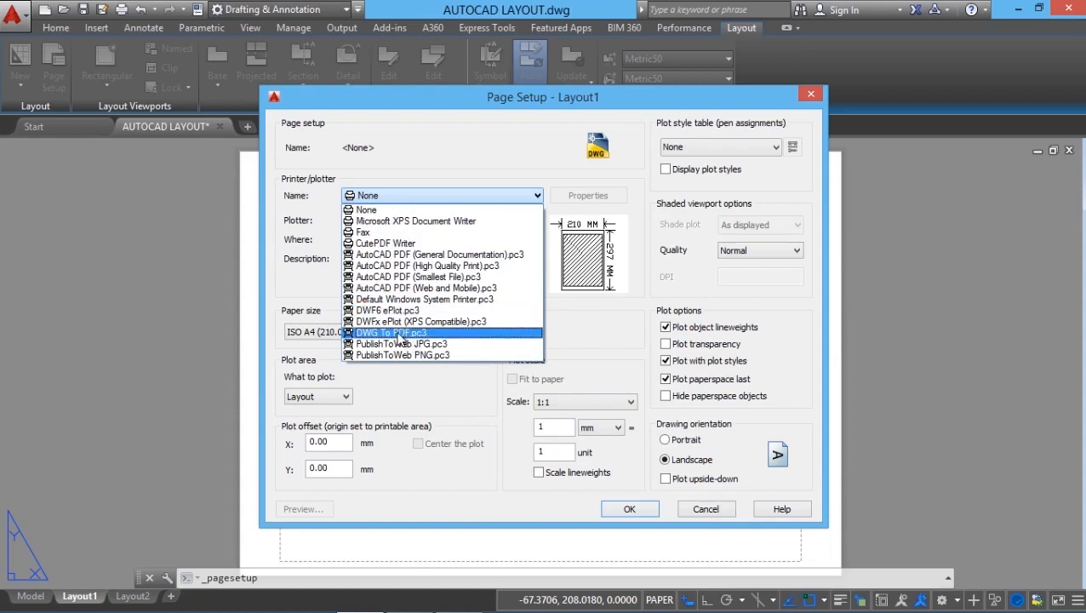
click(399, 338)
click(492, 287)
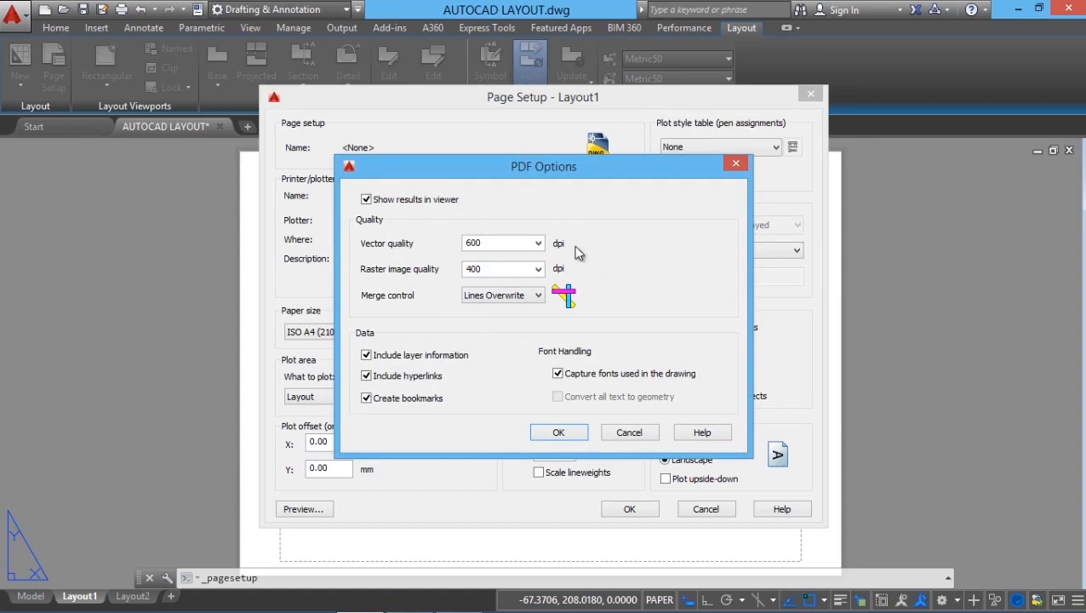
click(562, 433)
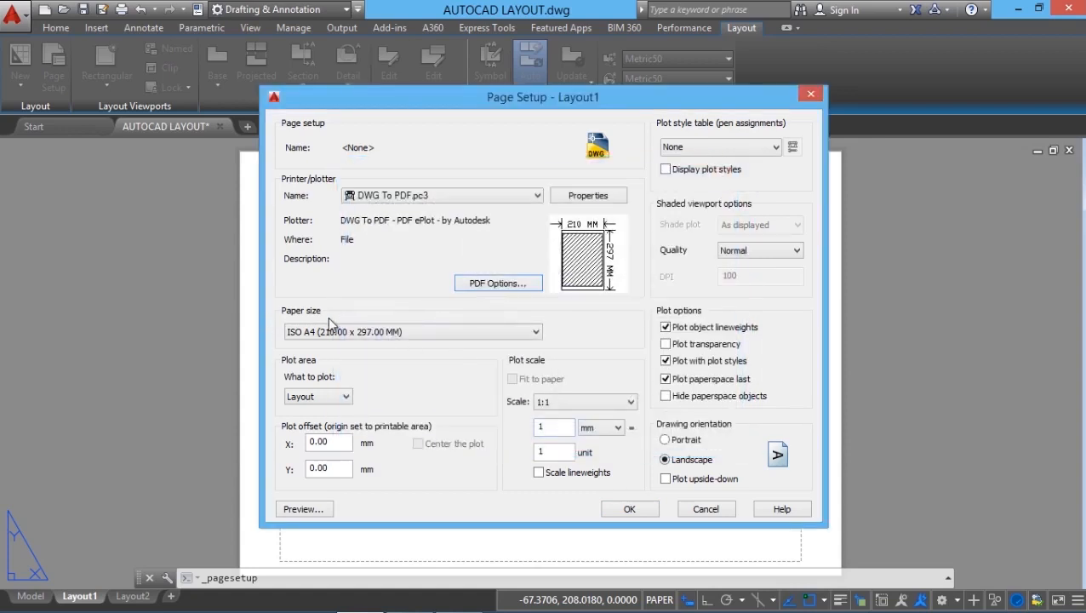
Set the paper size to ISO A3 (420.00 x 297.00 MM) and keep Layout as the plot area.
click(366, 332)
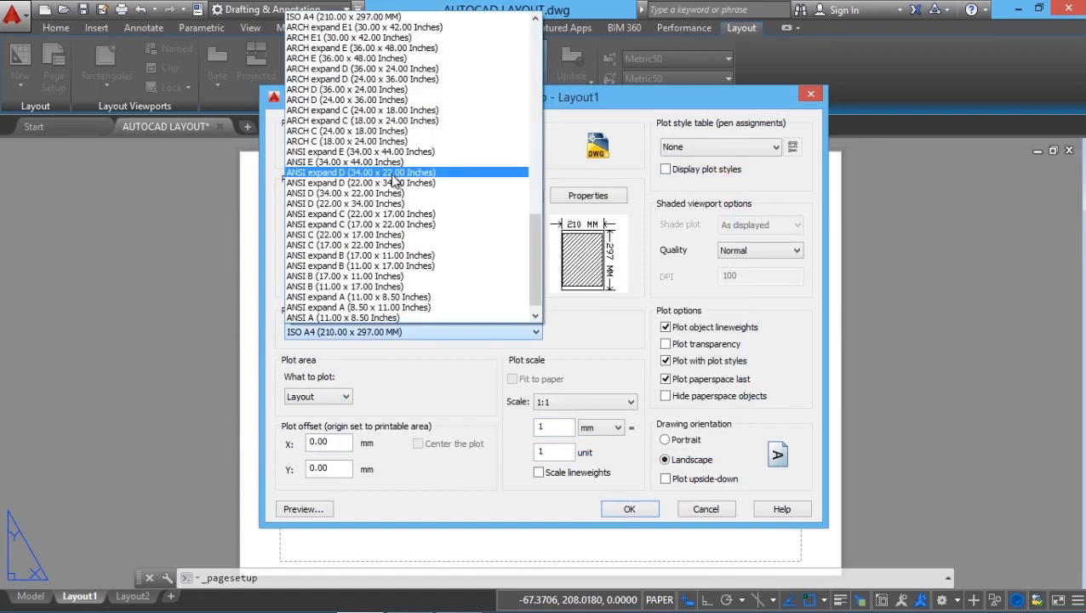
scroll(362, 202, up, 8)
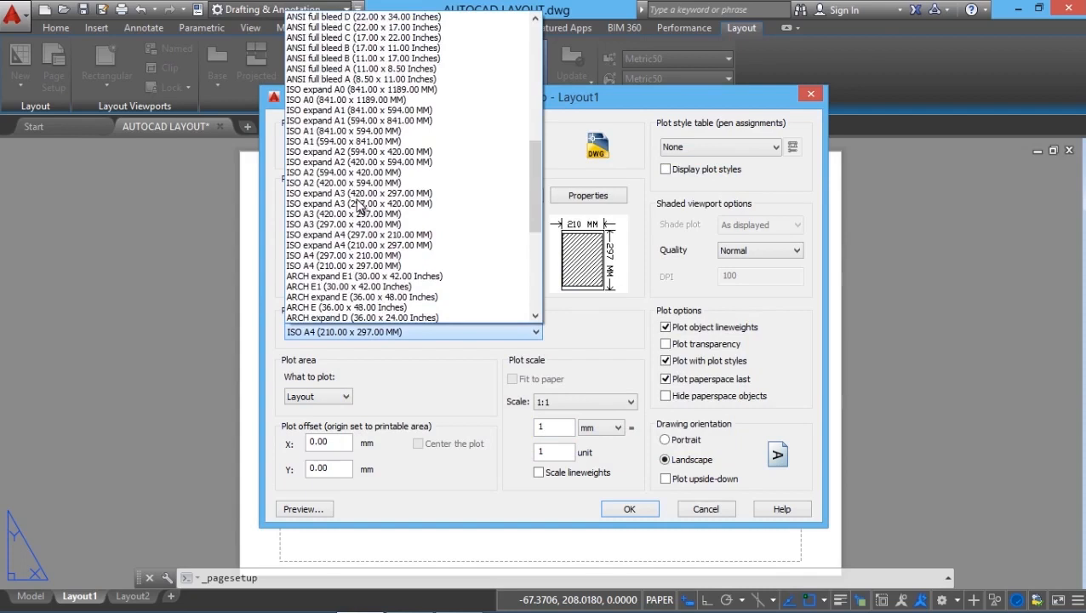
click(359, 214)
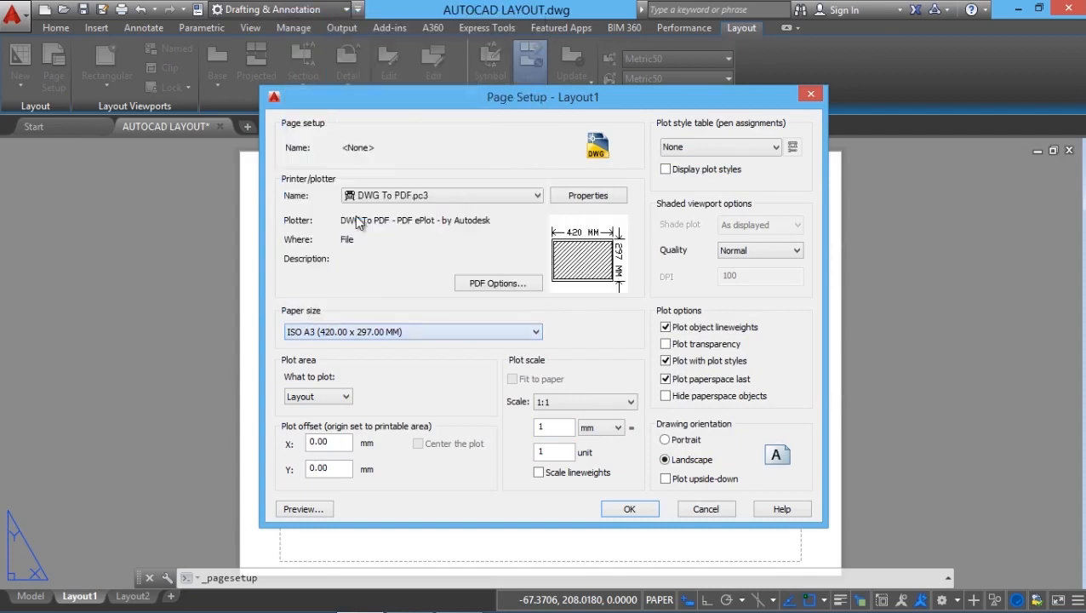
click(336, 396)
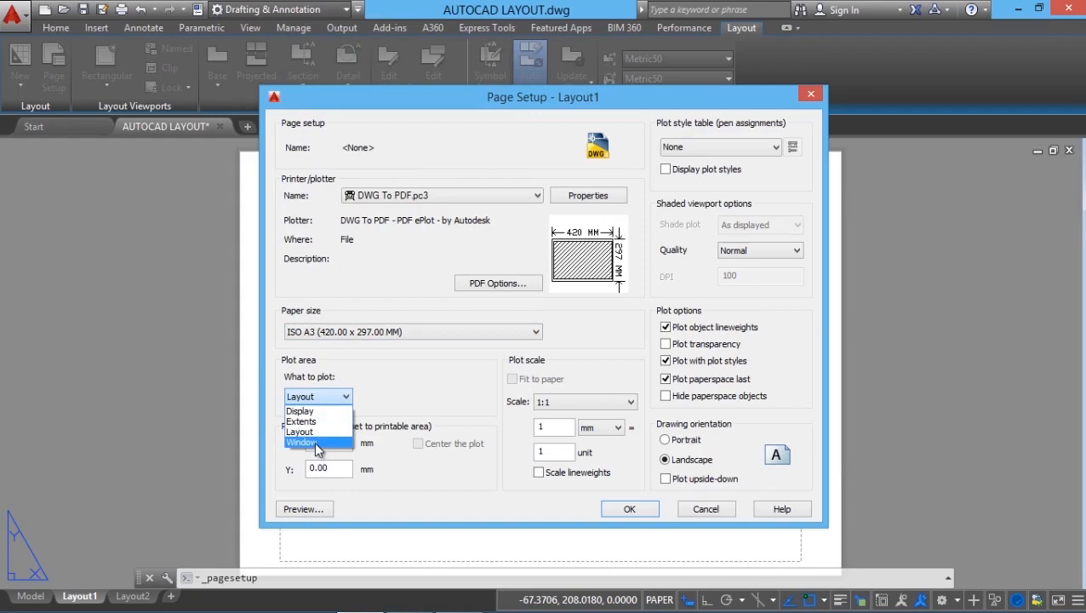
key(Escape)
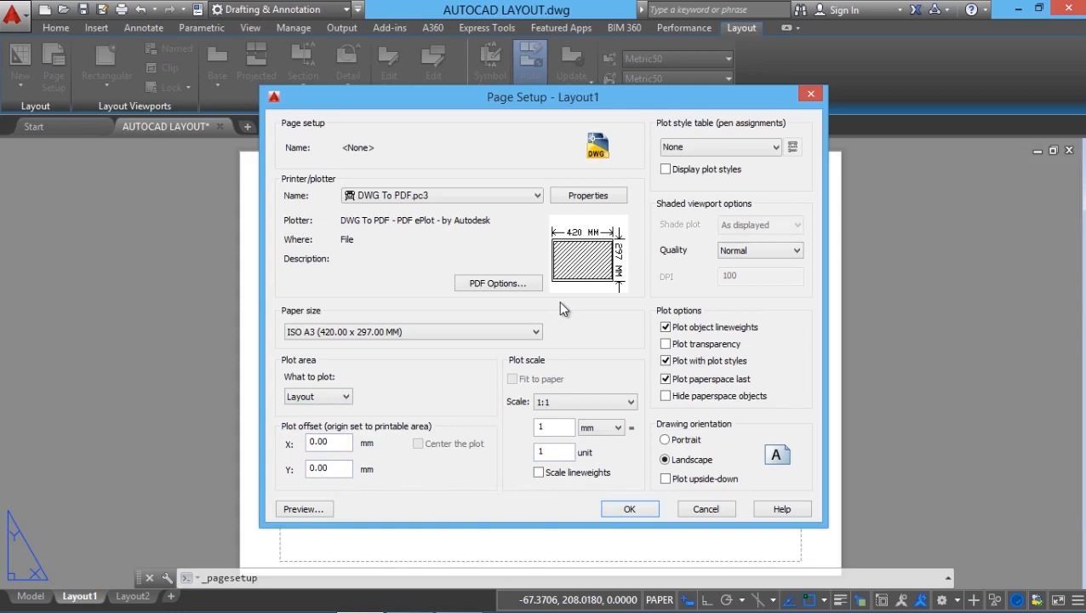
Switch the plot scale units of Layout1's page setup to inches and back to mm.
click(574, 448)
click(594, 427)
click(591, 441)
click(596, 428)
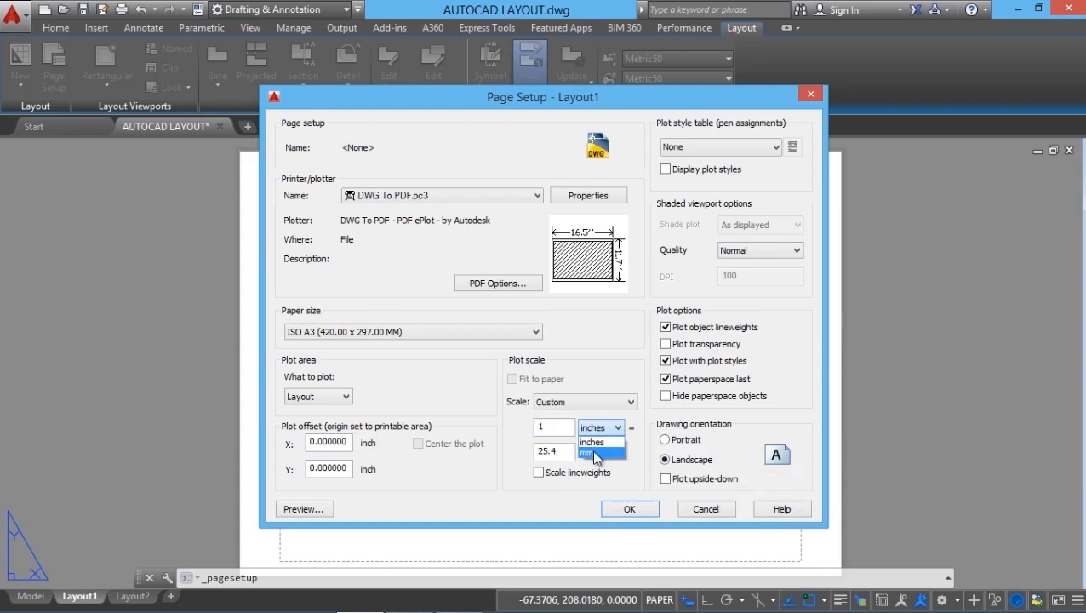
click(595, 453)
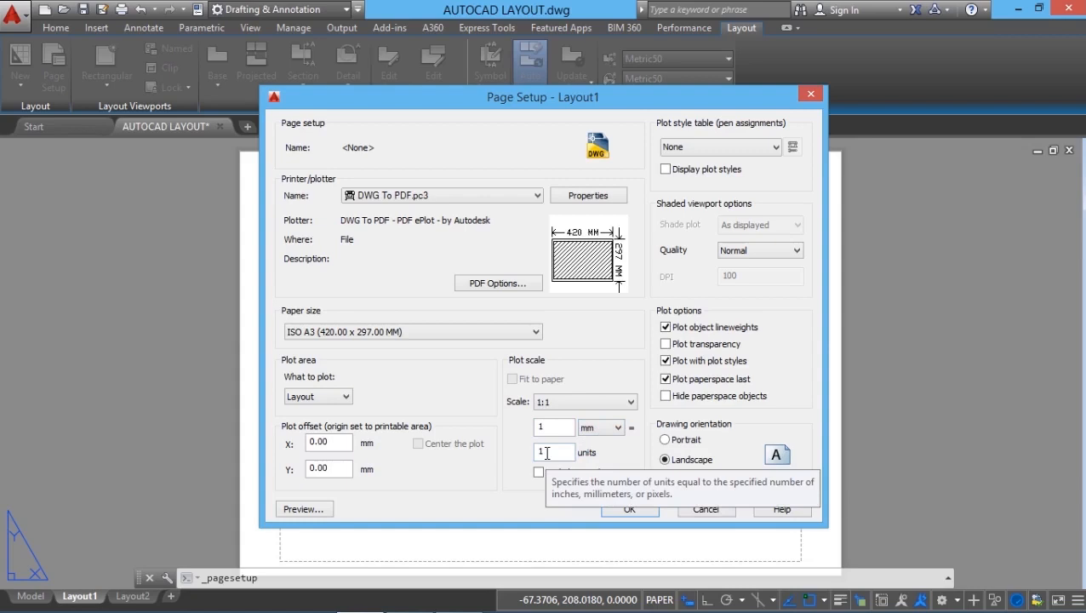
Set the plot scale to 10 mm = 1 unit, accept the page setup and close the Page Setup Manager.
click(551, 453)
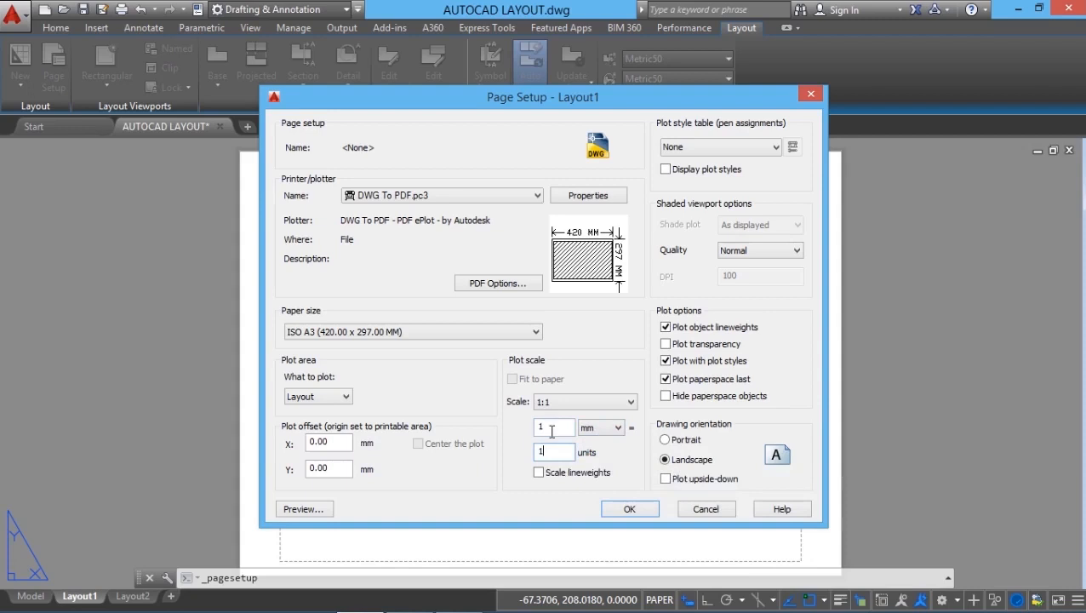
click(551, 430)
double_click(562, 432)
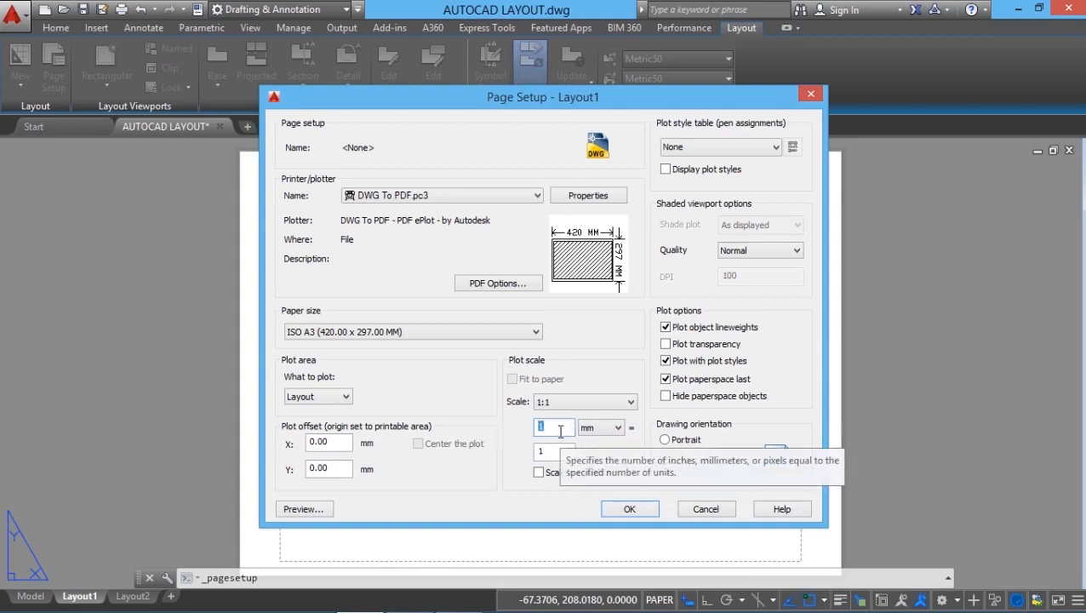
text(10)
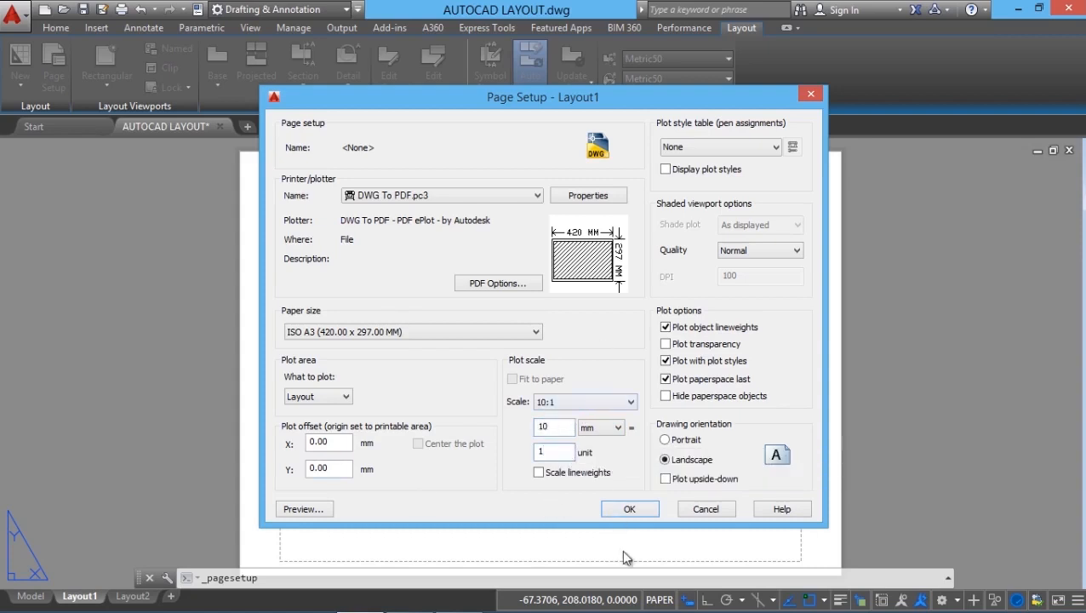
click(627, 510)
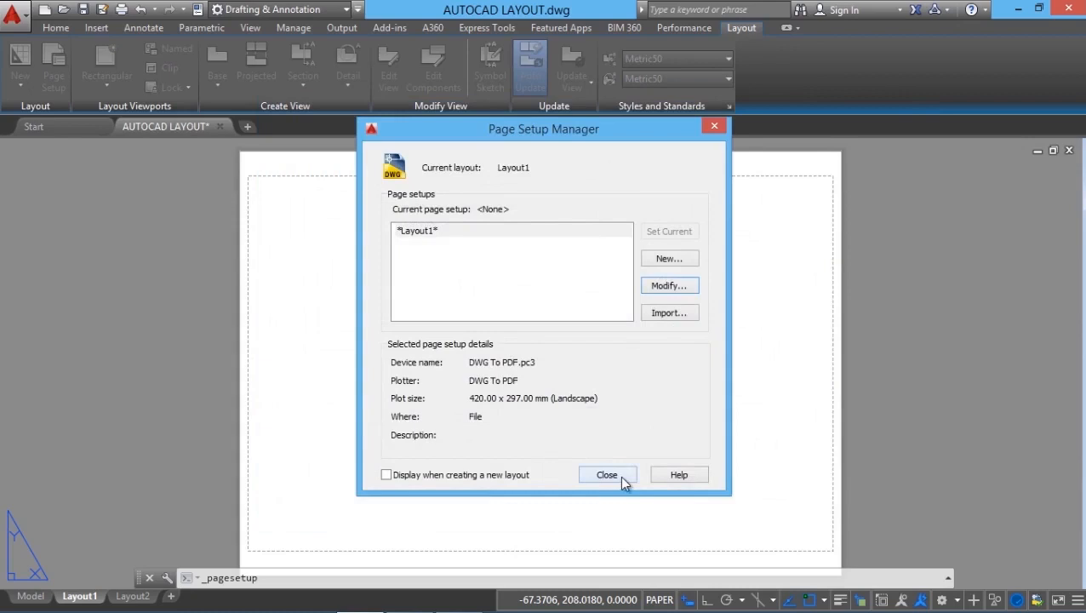
click(620, 475)
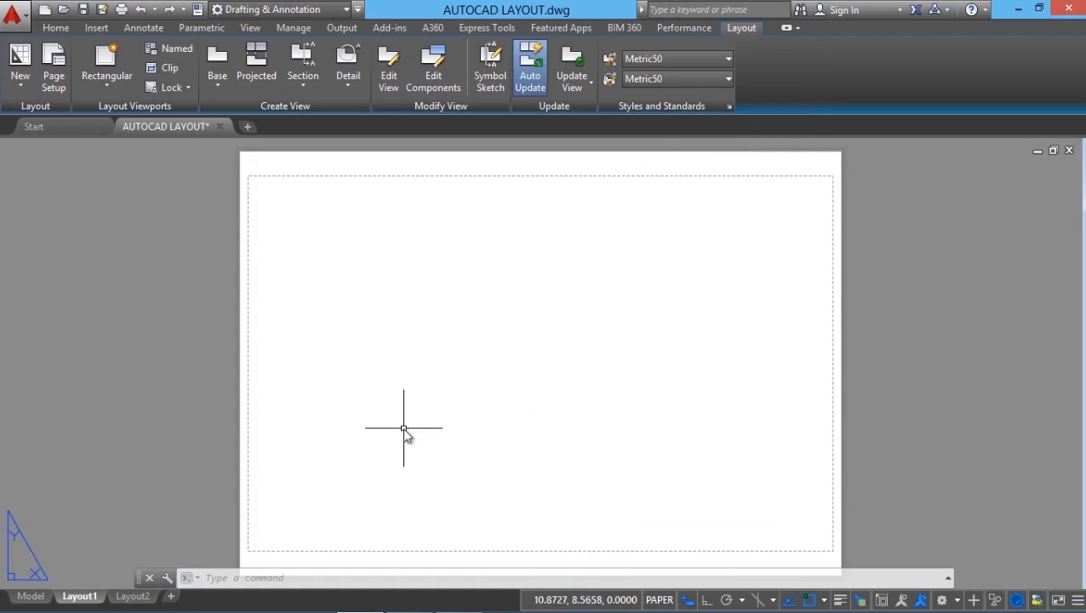
In model space, measure the wall thickness at the plan's lower-left corner, perpendicular from the inner corner to the outer face, and return to Layout1.
click(31, 597)
scroll(399, 492, up, 8)
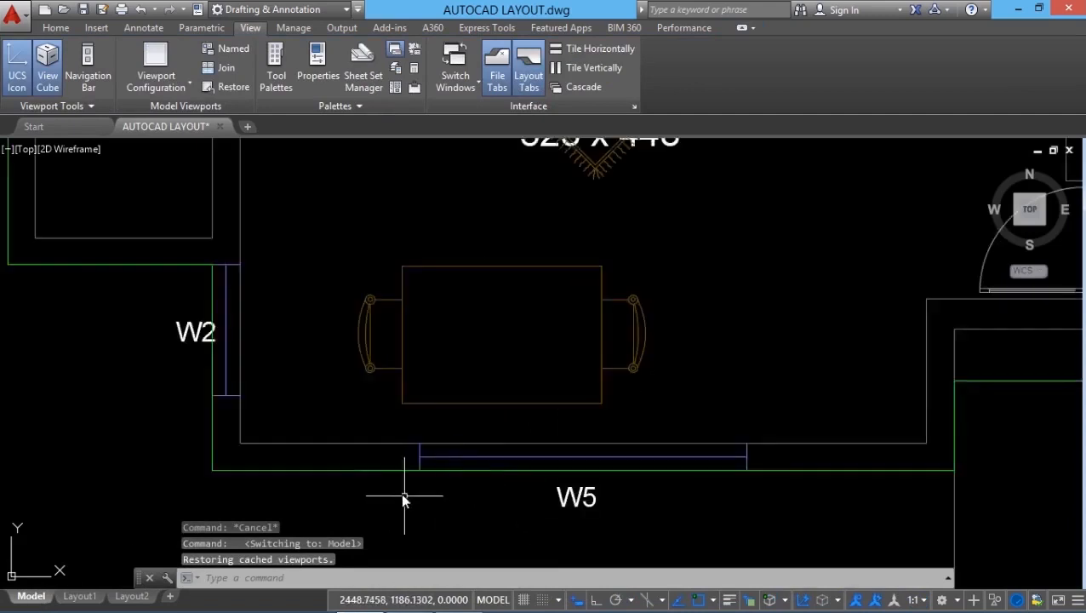
middle_drag(387, 485, 552, 454)
scroll(352, 444, up, 1)
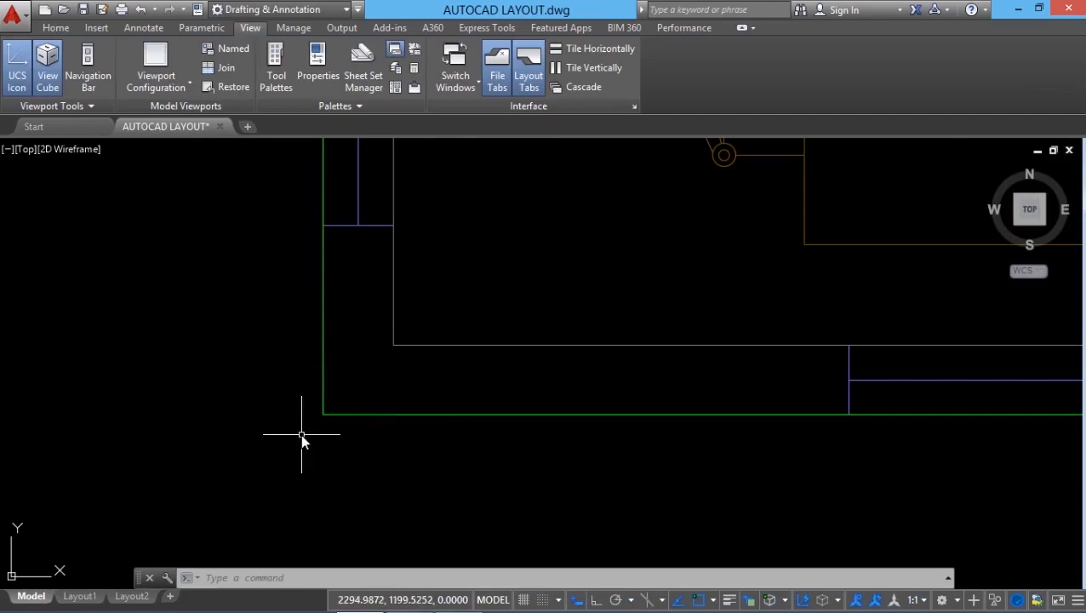
text(dist)
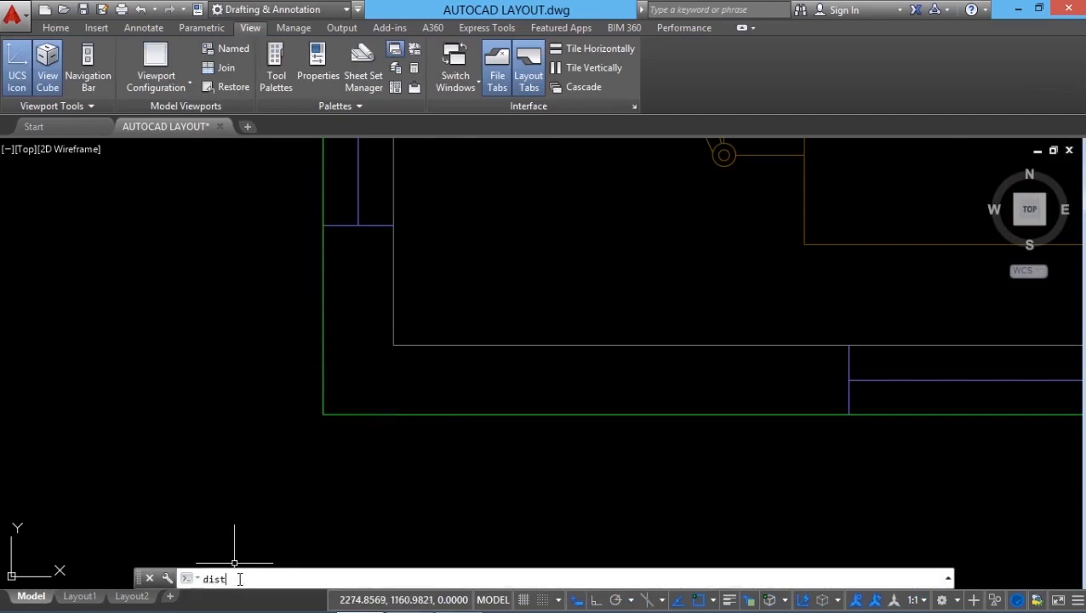
key(Return)
click(324, 415)
shift+right_click(412, 414)
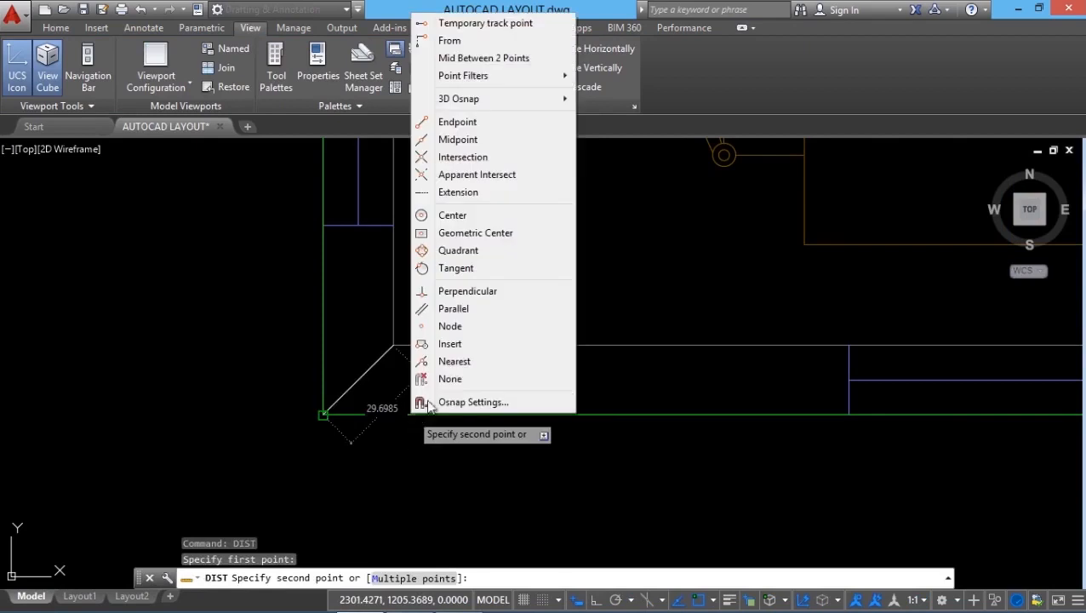
click(473, 291)
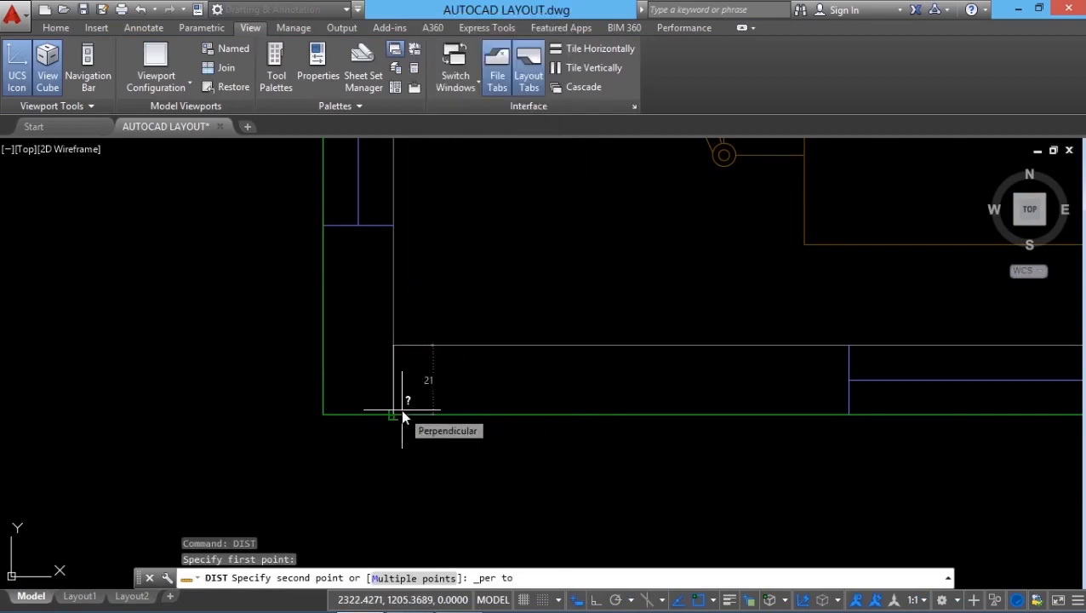
click(403, 413)
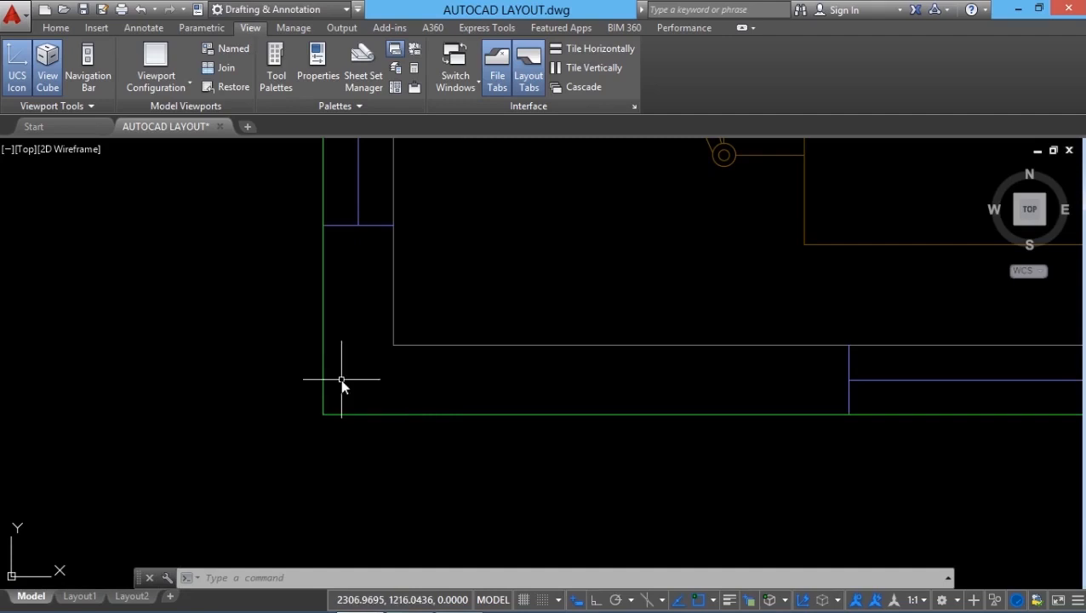
click(80, 596)
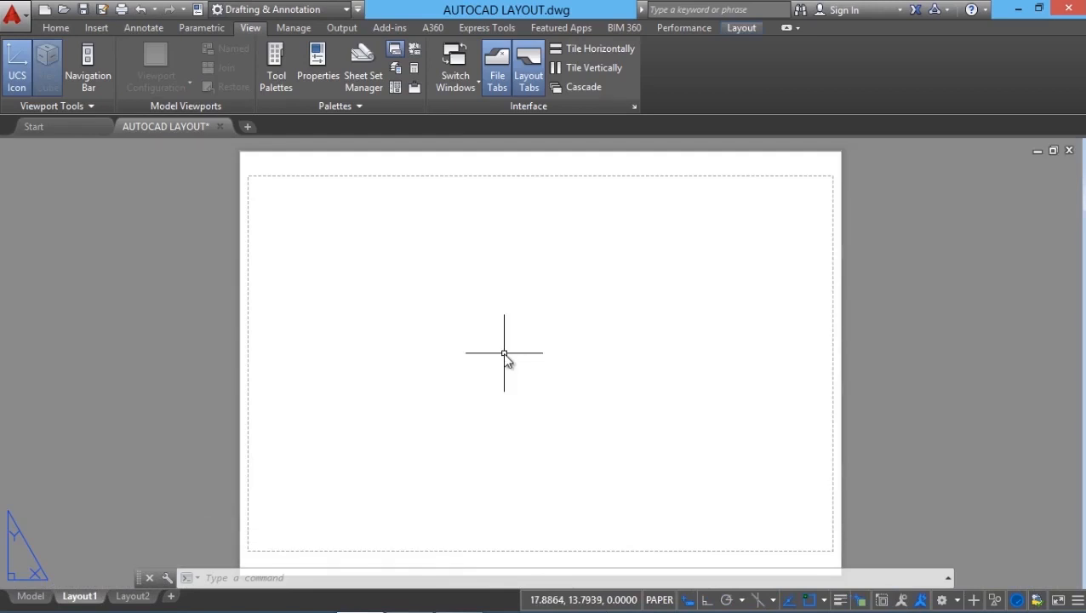
click(214, 579)
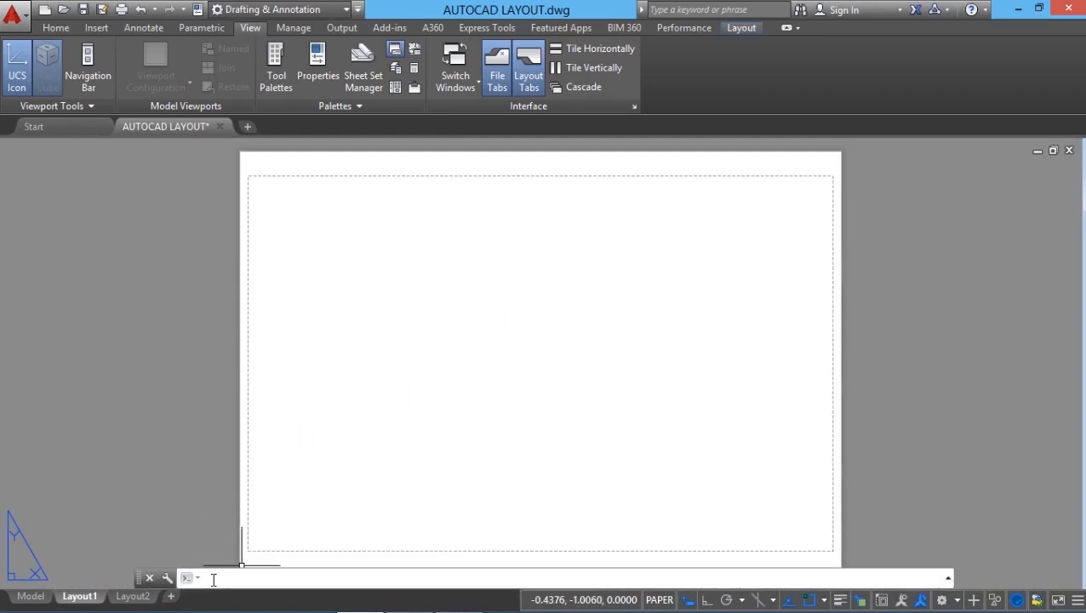
text(mv)
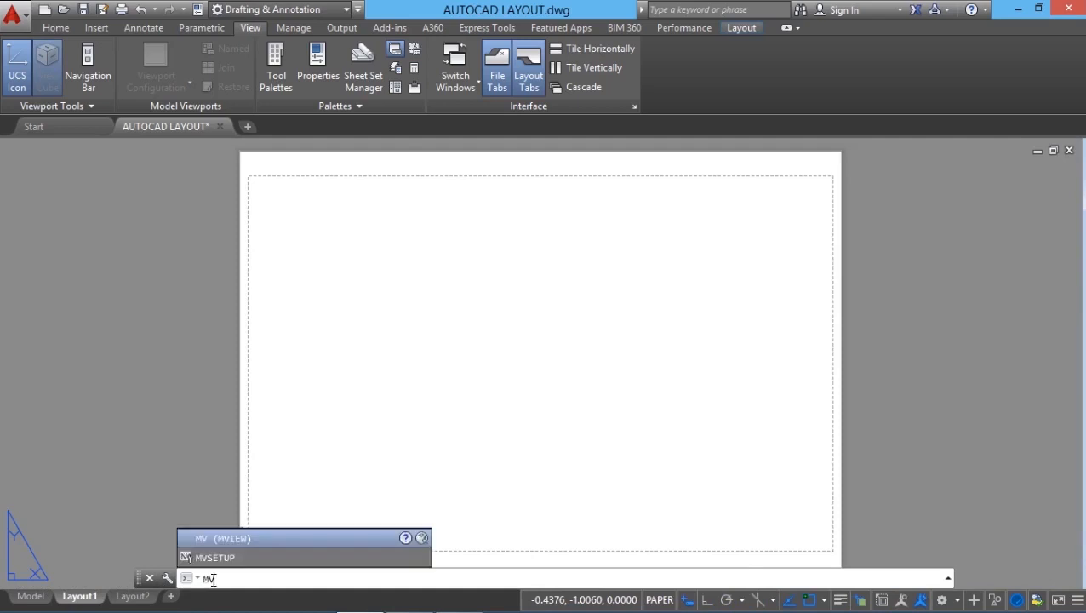
key(Return)
key(Escape)
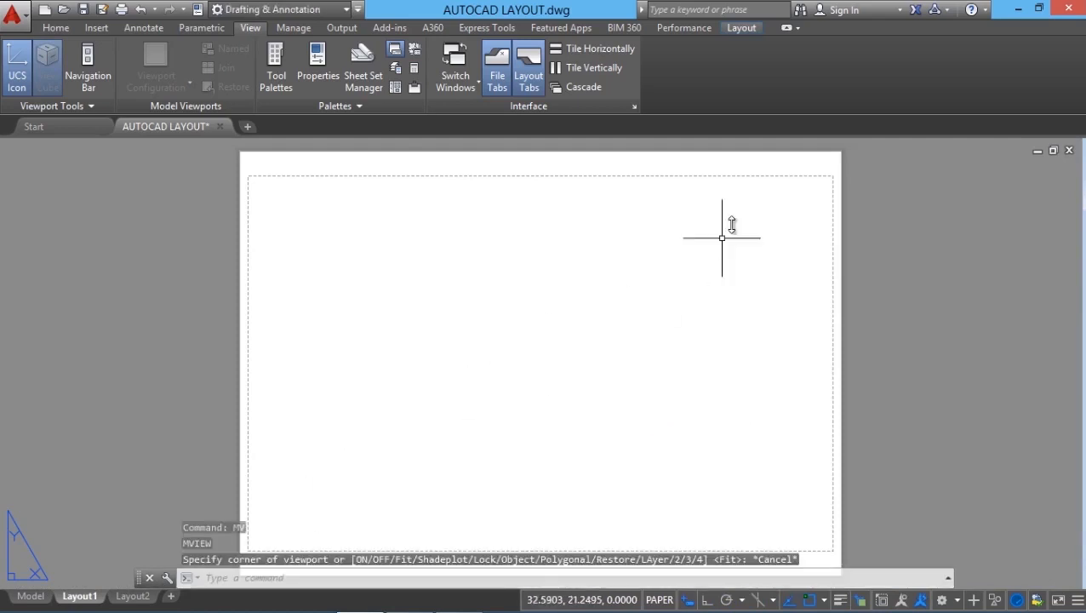
Create a rectangular viewport in Layout1 from the printable area's upper-left corner, covering a little over half the sheet's width.
click(737, 29)
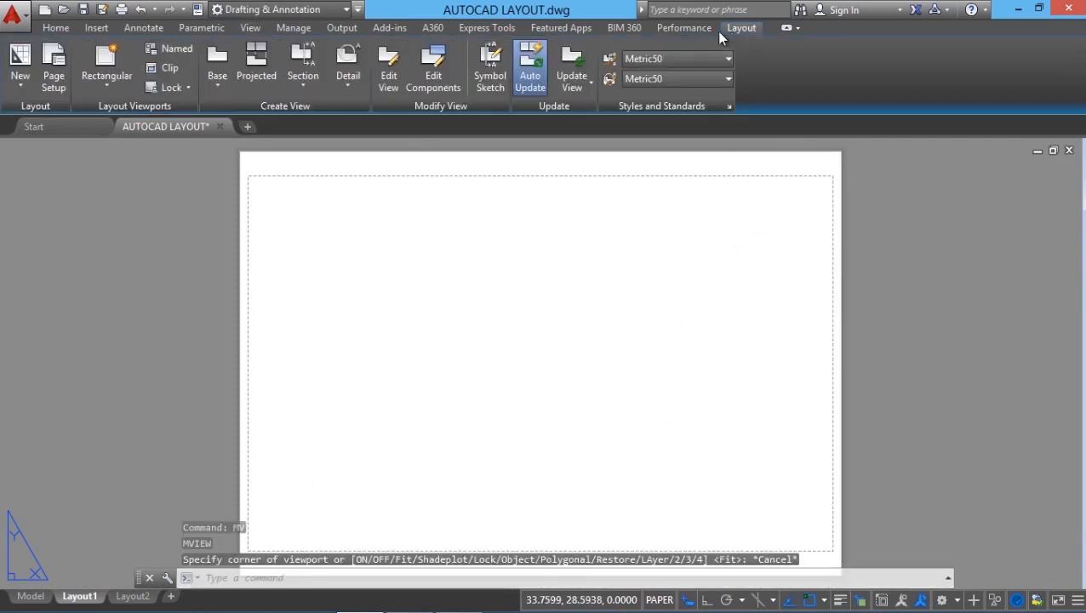
click(105, 87)
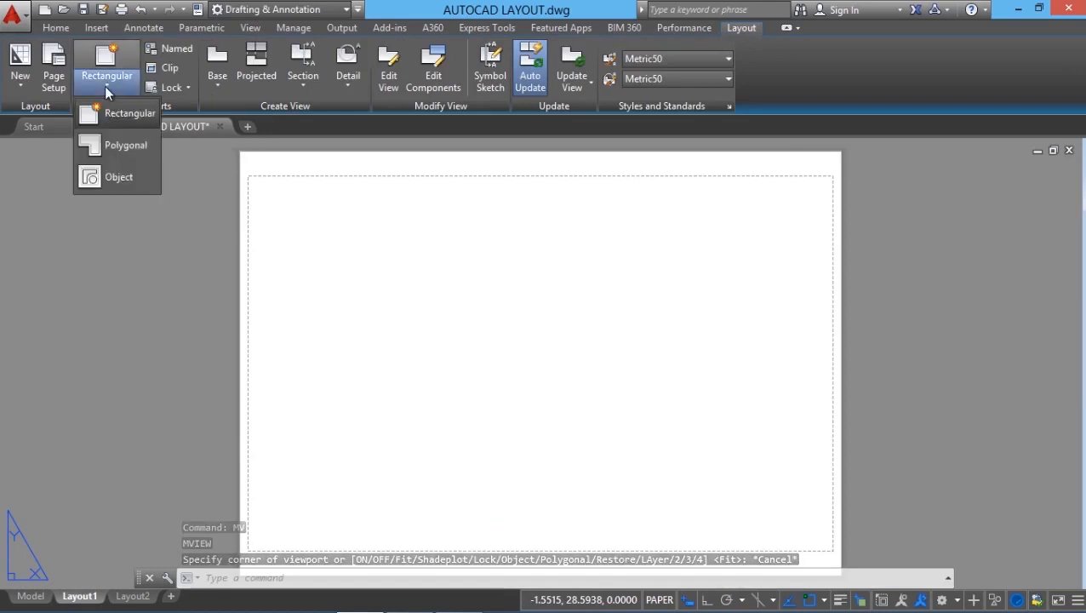
click(104, 86)
click(105, 86)
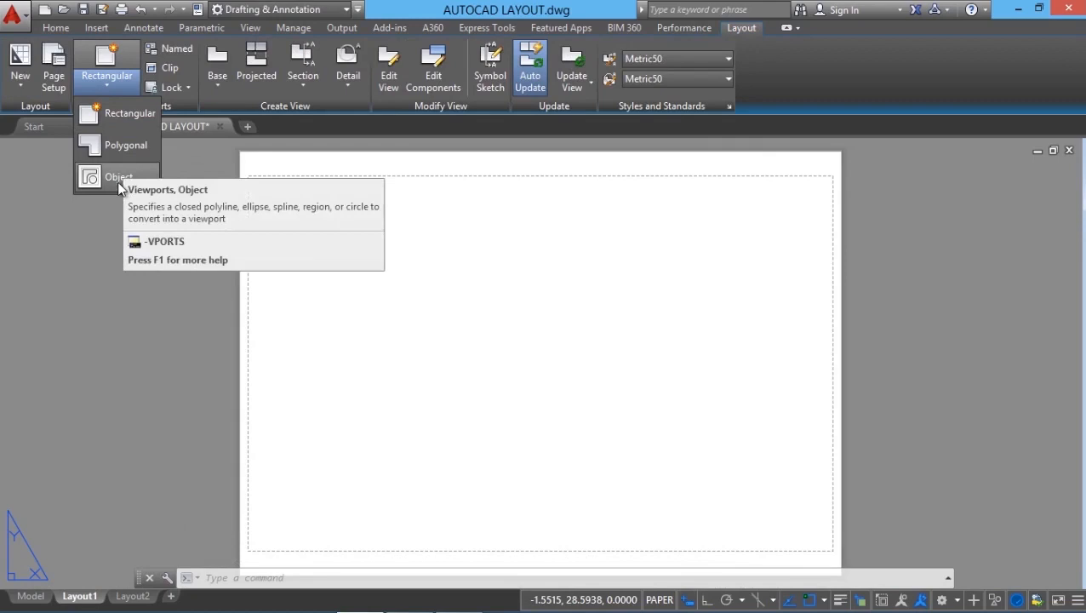
click(116, 111)
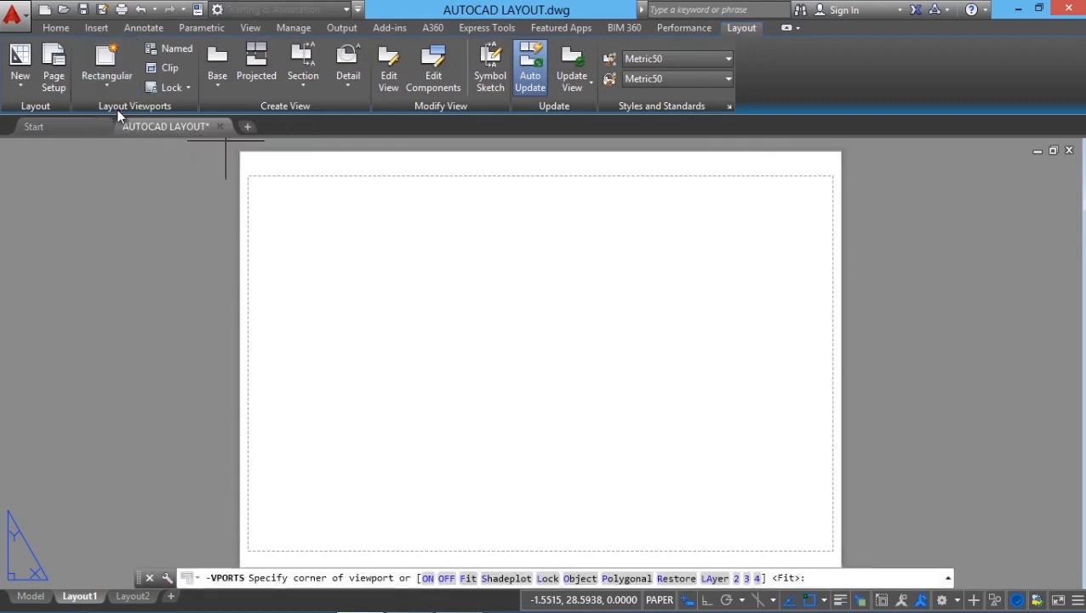
click(260, 184)
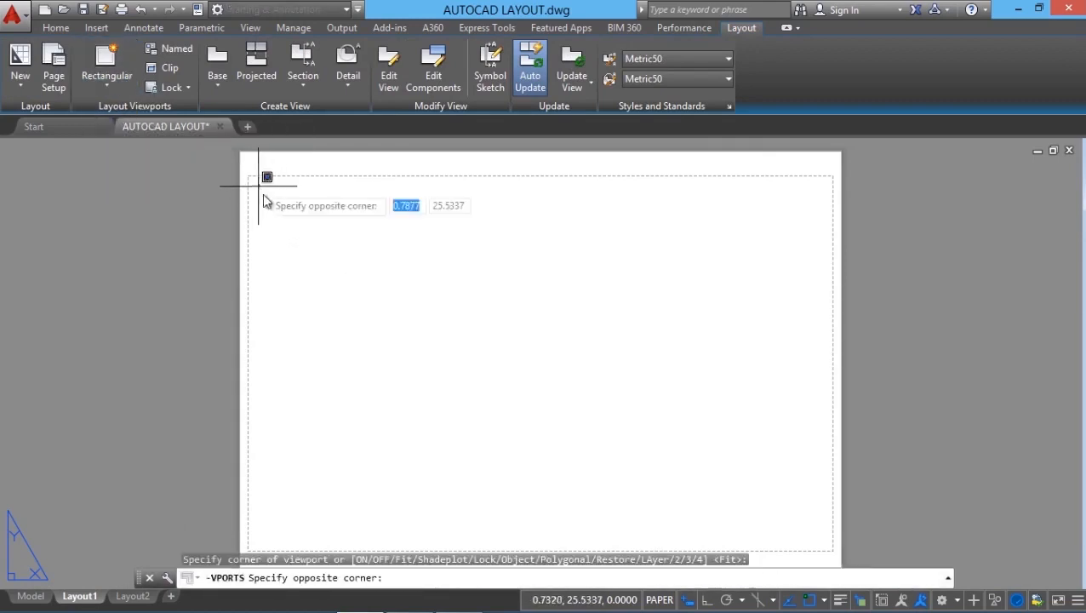
click(605, 482)
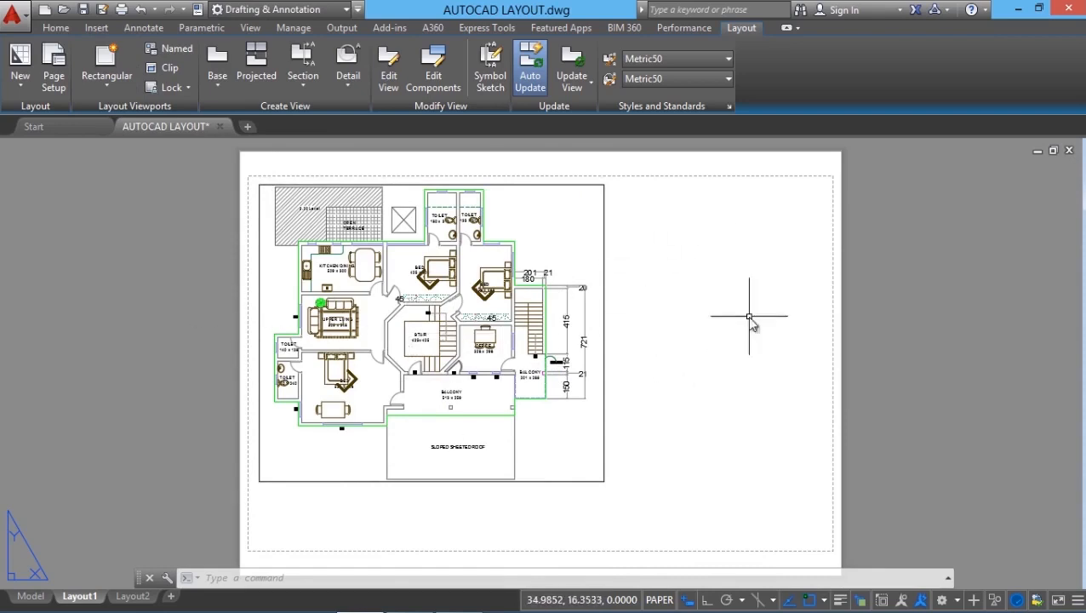
Create a six-sided polygonal viewport in the empty area beside the rectangular viewport, and undo it.
click(107, 86)
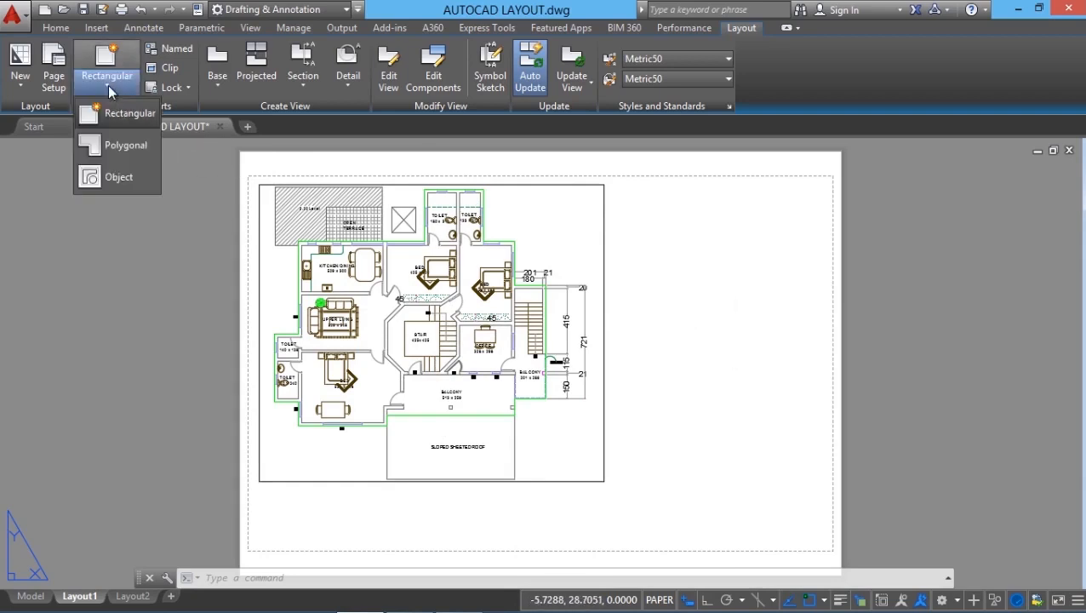
click(128, 146)
click(661, 396)
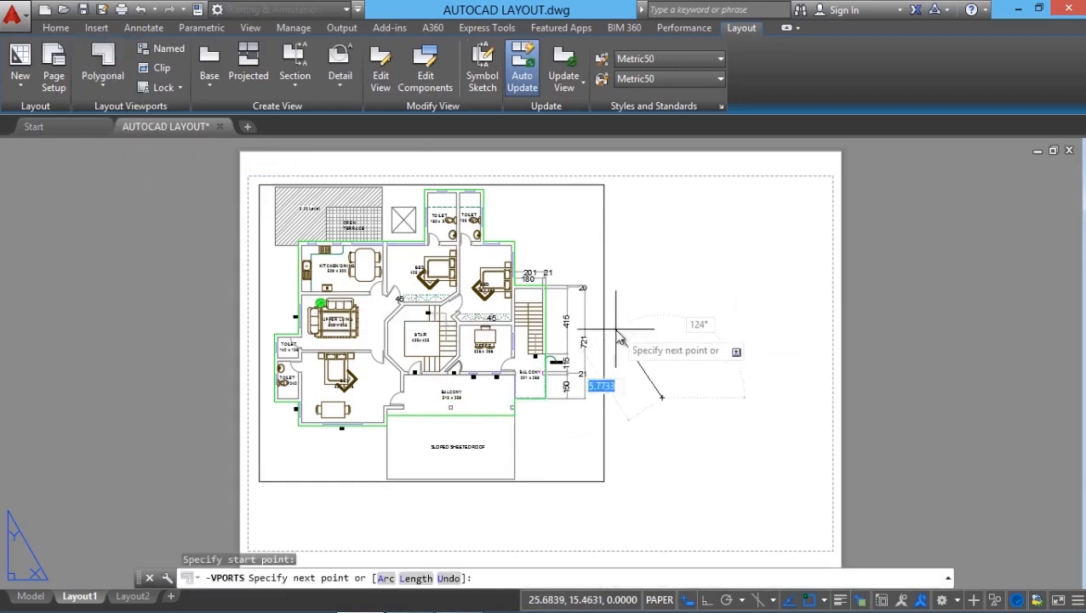
click(616, 329)
click(655, 219)
click(781, 218)
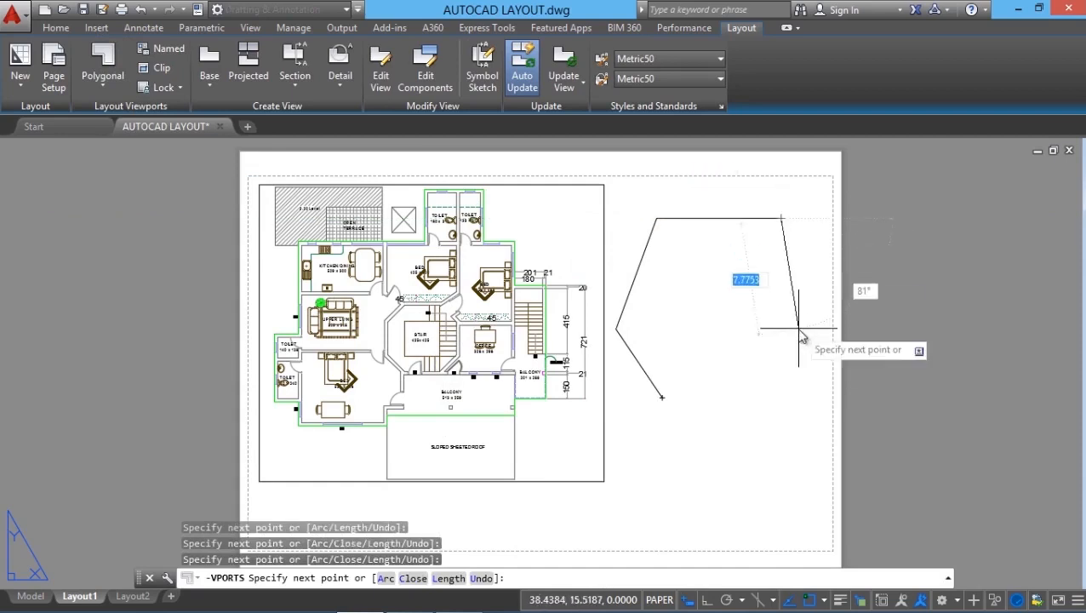
click(813, 326)
click(765, 417)
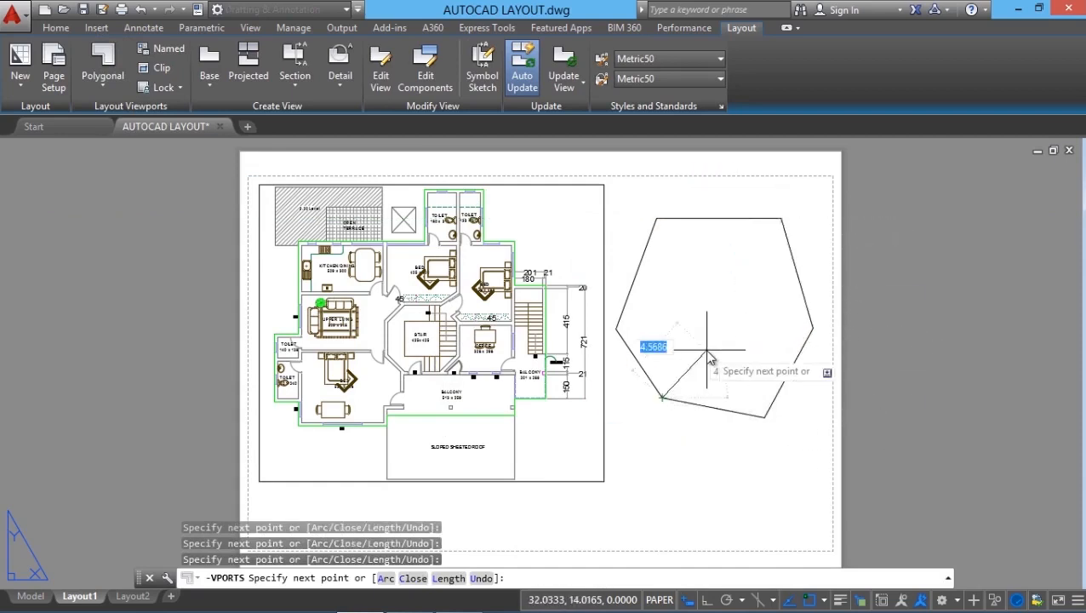
key(Return)
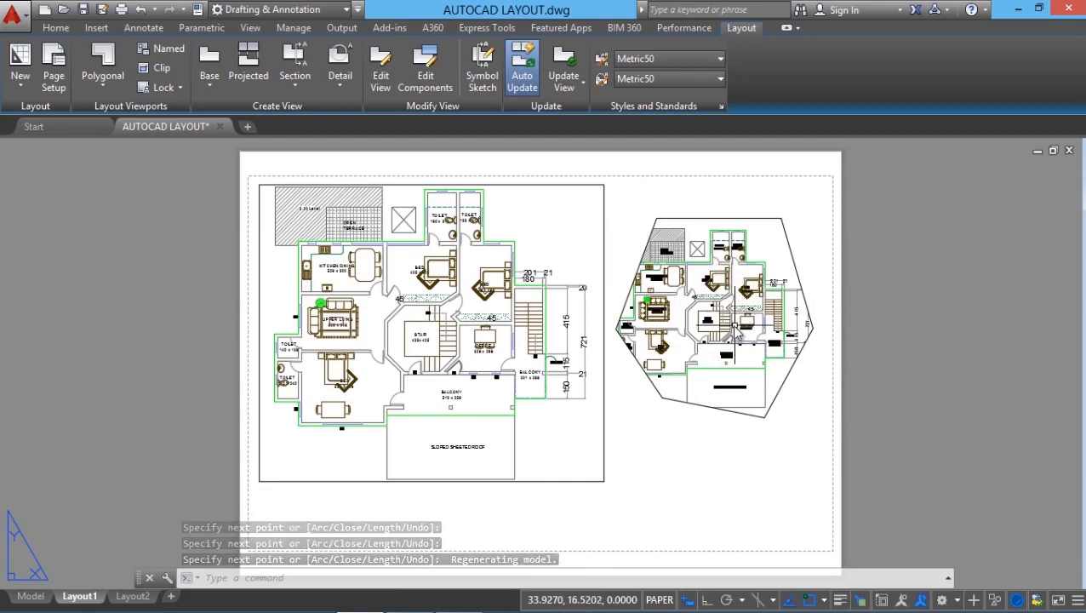
click(141, 9)
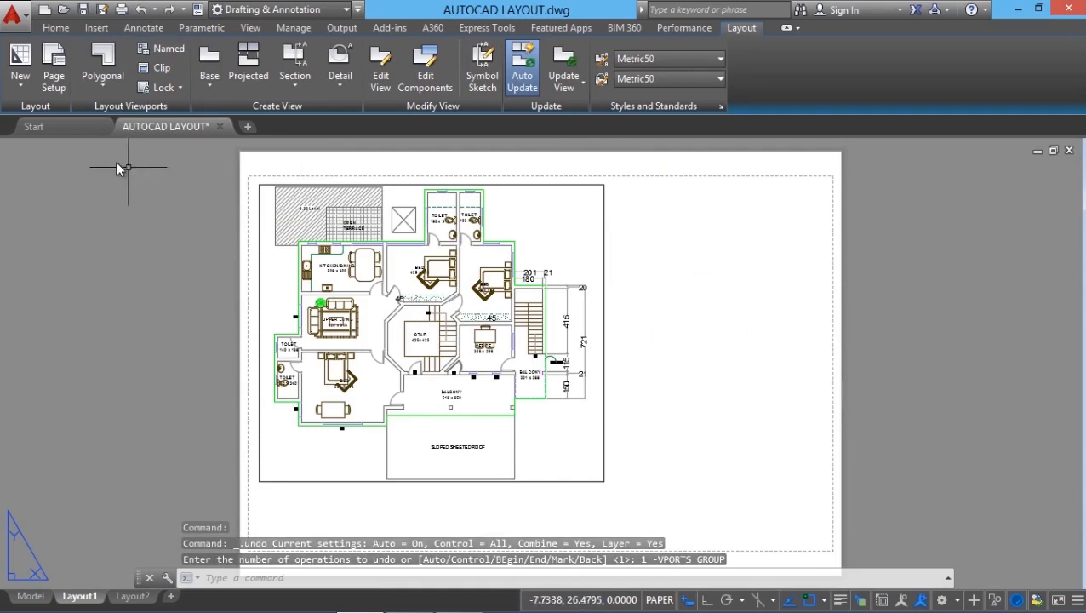
Draw a center-radius circle in the empty area beside the rectangular viewport, nearly filling the space to the sheet's edge.
click(56, 28)
click(91, 86)
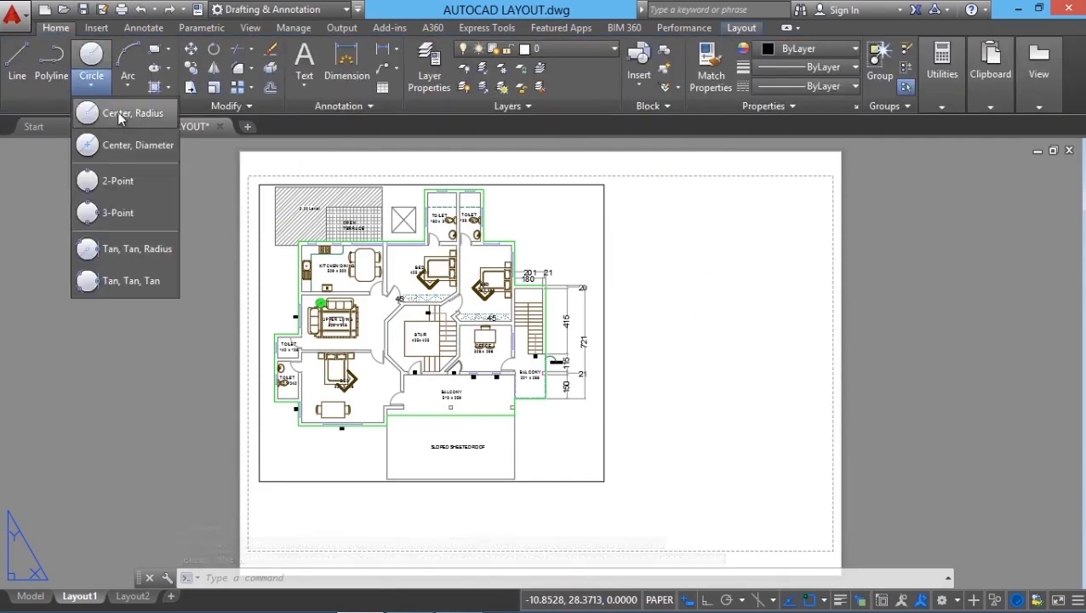
click(119, 112)
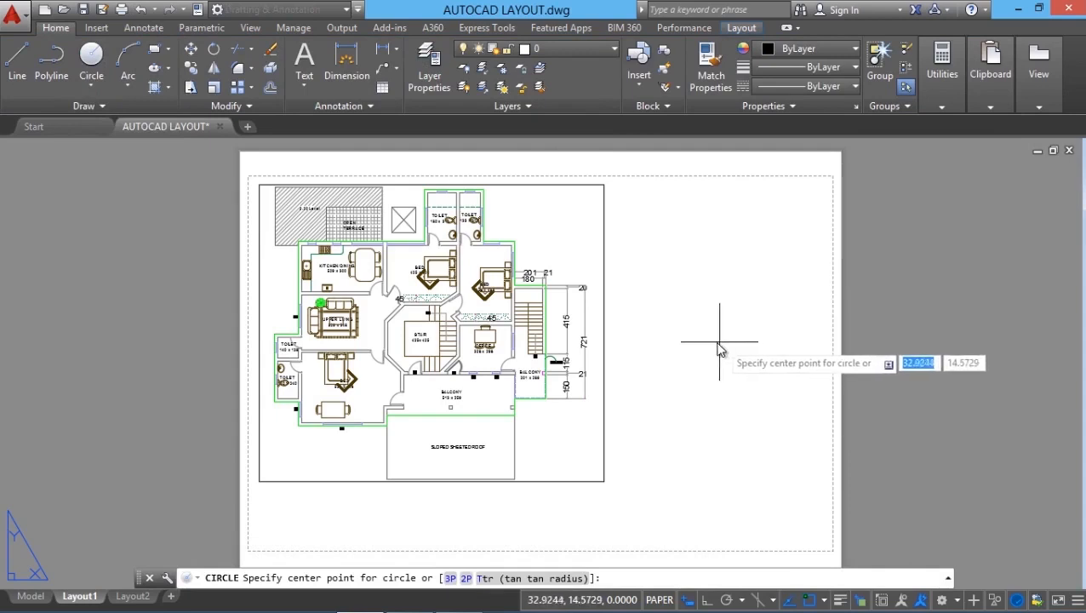
click(716, 342)
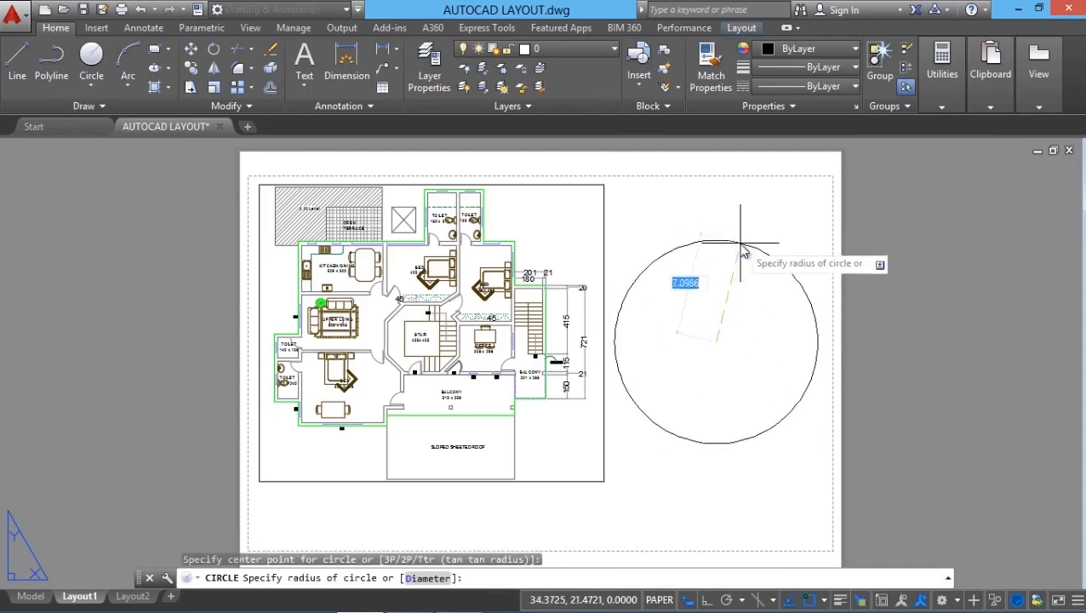
click(712, 234)
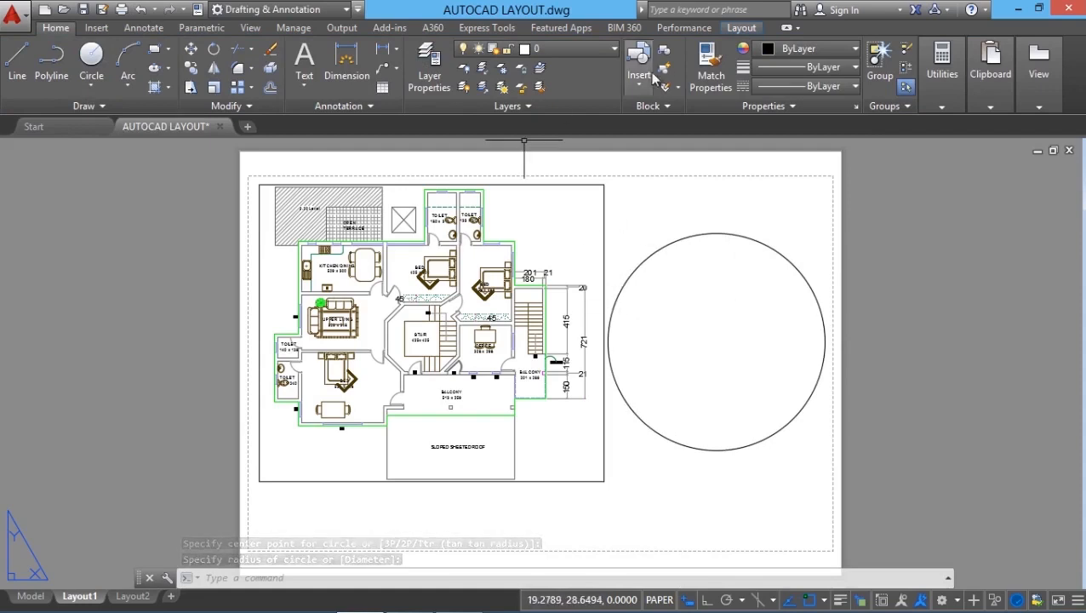
Convert the circle beside the rectangular viewport into an object viewport.
click(741, 27)
click(104, 82)
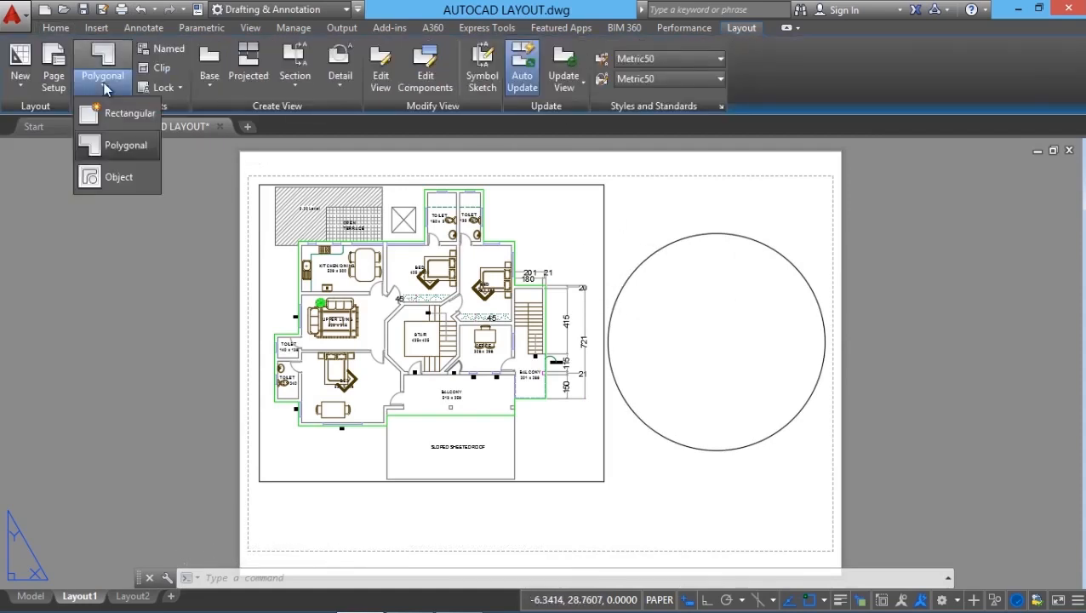
click(126, 185)
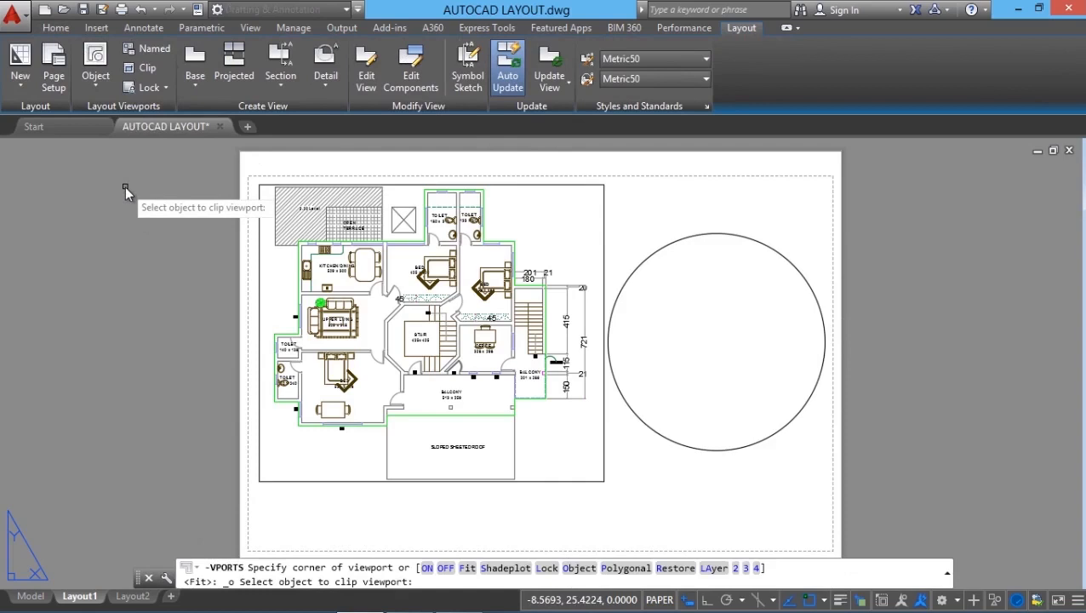
click(642, 271)
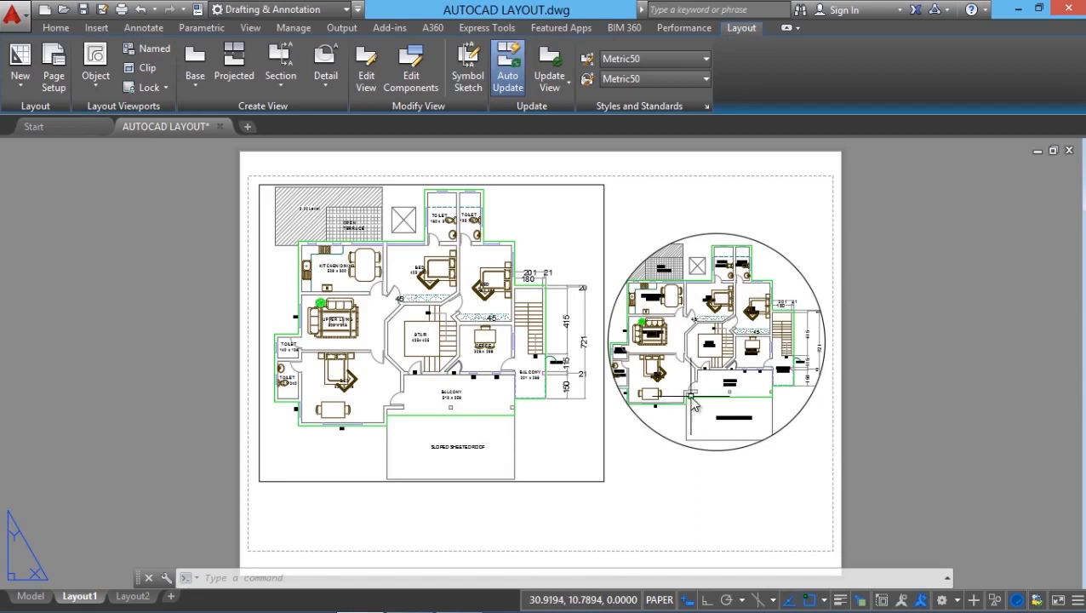
Activate the rectangular viewport, enlarge the floor plan around the stair inside it, and return to paper space.
double_click(550, 440)
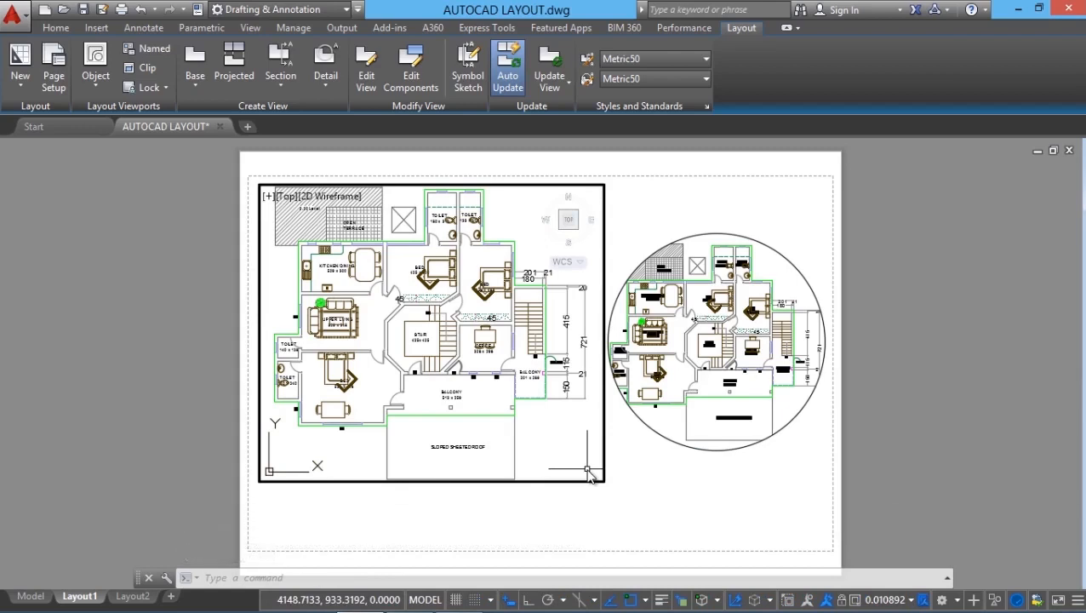
scroll(412, 370, down, 5)
scroll(417, 368, up, 5)
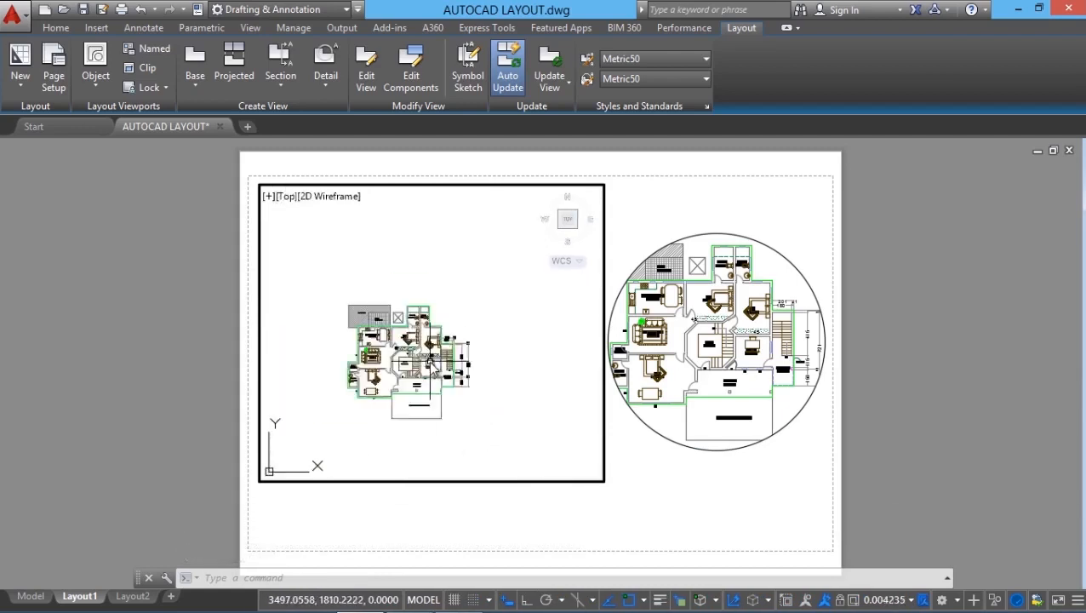
scroll(464, 330, down, 4)
scroll(430, 339, up, 5)
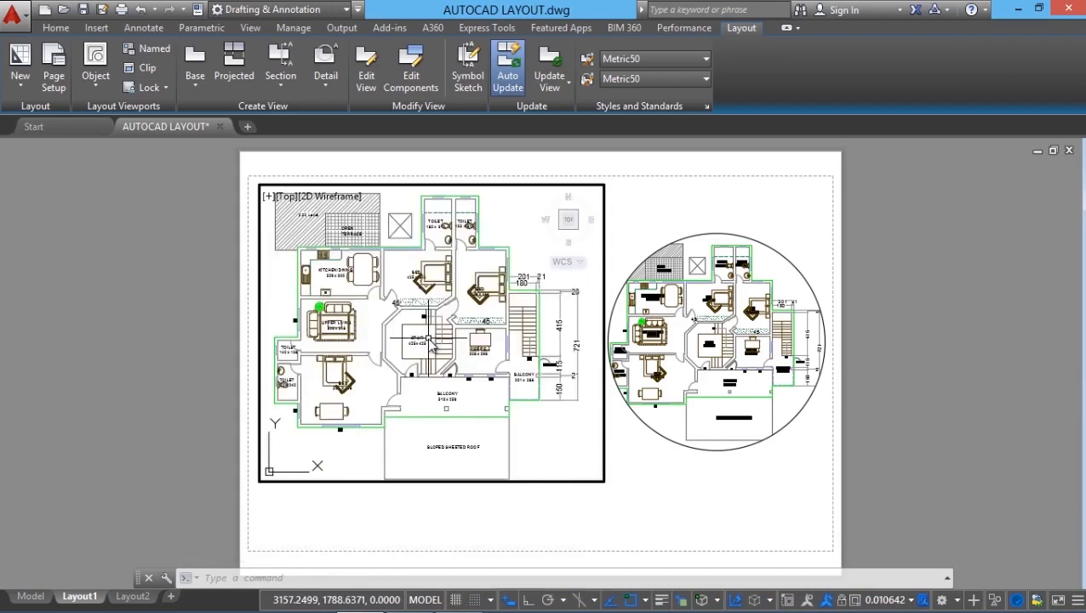
scroll(429, 341, up, 3)
scroll(421, 358, down, 5)
scroll(415, 374, up, 4)
scroll(412, 388, down, 2)
scroll(411, 387, up, 2)
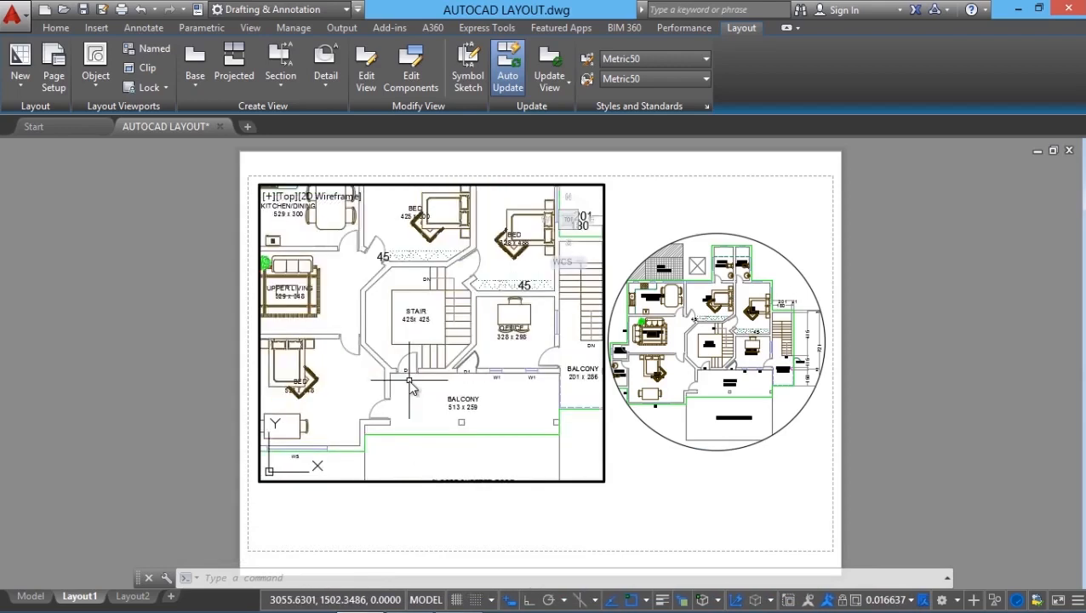
double_click(654, 467)
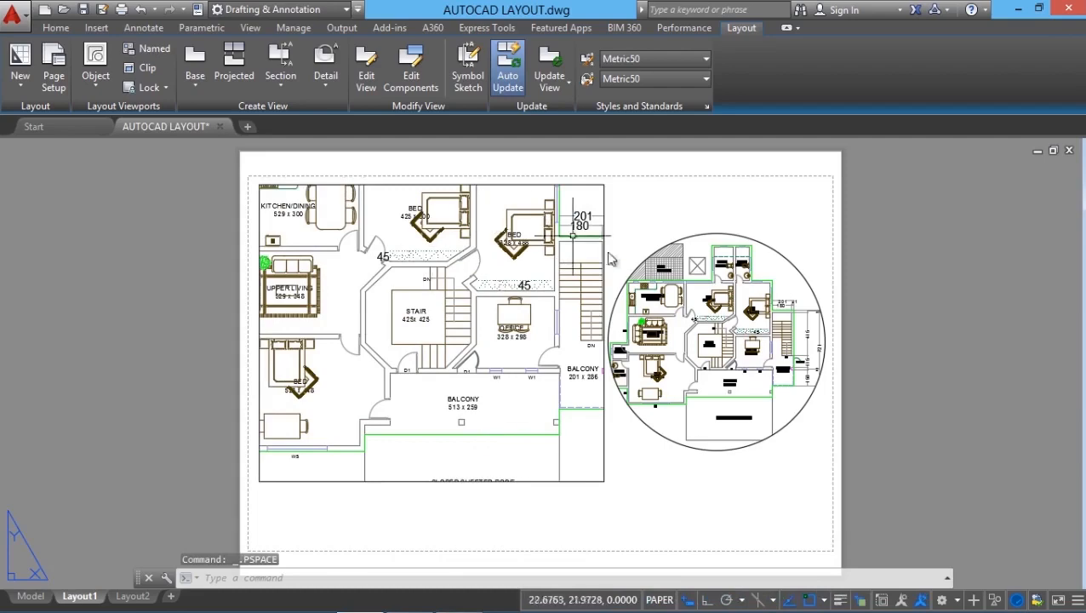
Activate the circular viewport, enlarge the floor plan inside it, and return to paper space.
scroll(491, 423, down, 4)
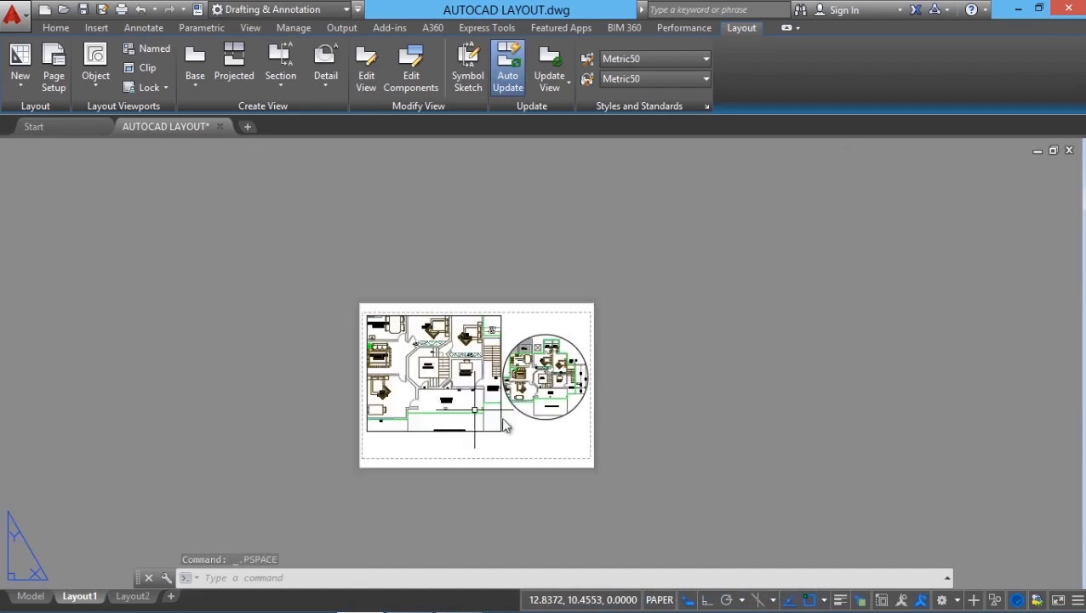
scroll(498, 415, up, 8)
scroll(509, 409, down, 6)
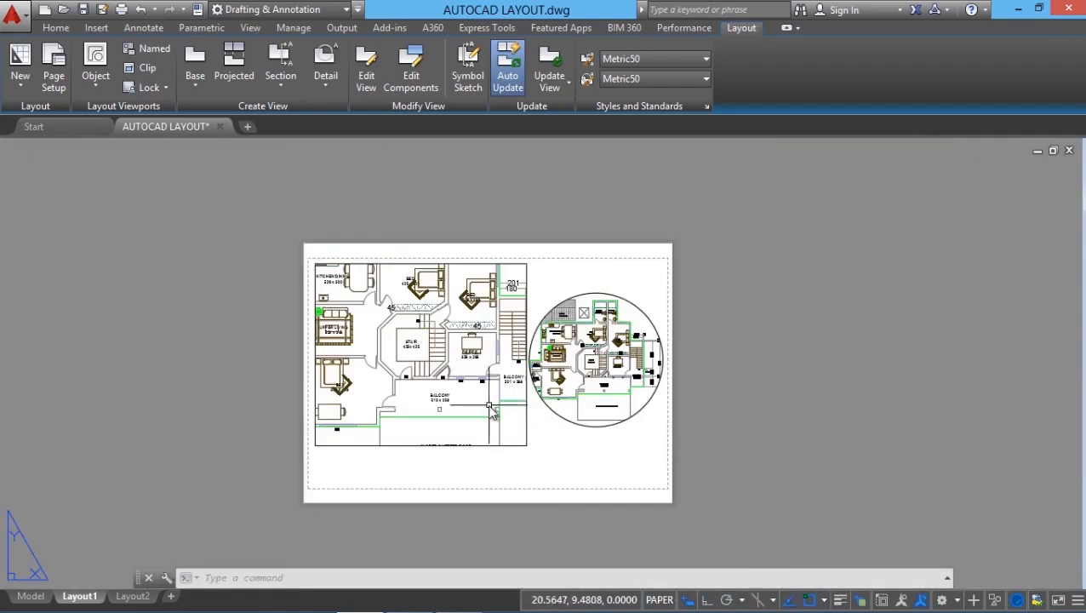
scroll(473, 406, up, 3)
scroll(442, 412, down, 1)
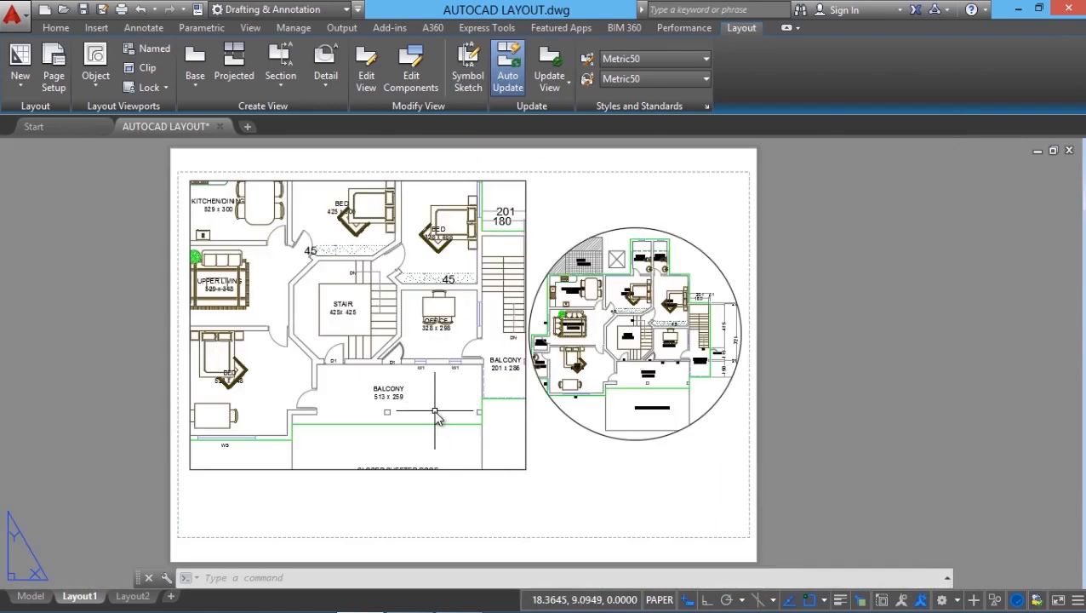
double_click(662, 397)
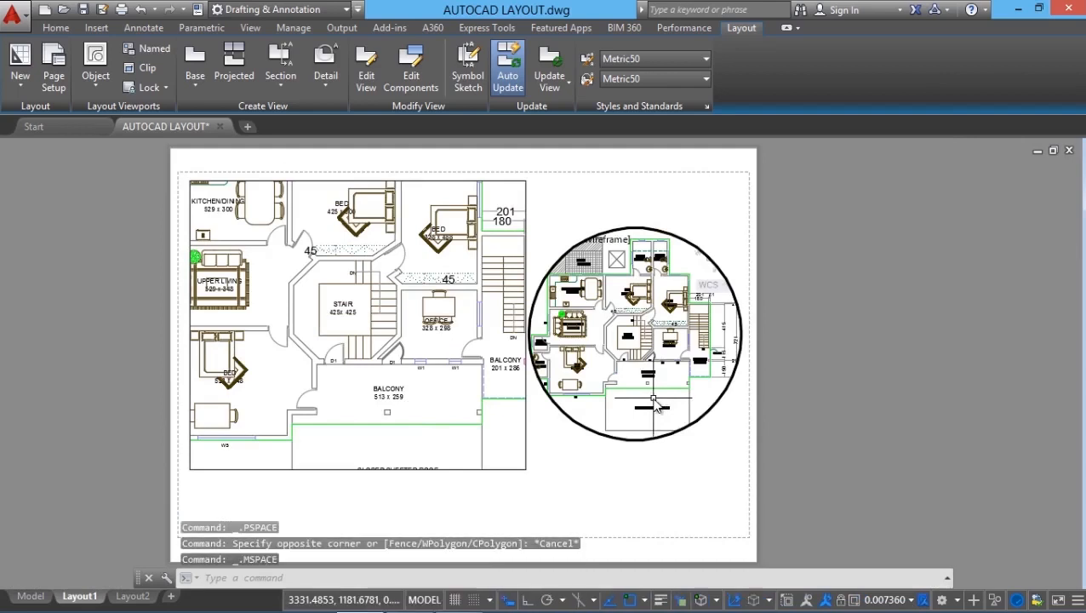
scroll(605, 338, down, 2)
scroll(600, 338, up, 4)
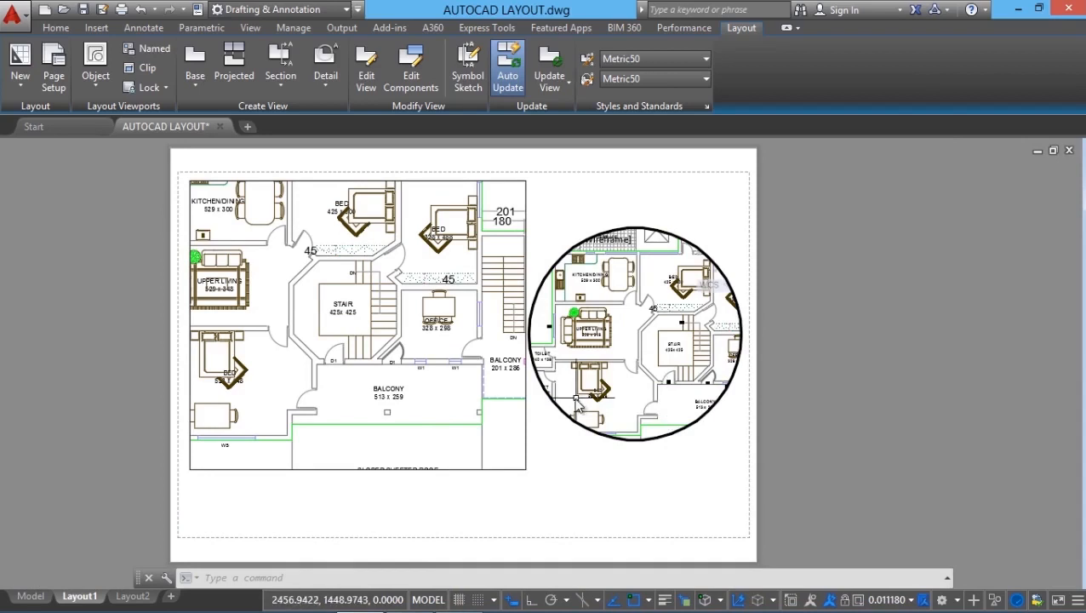
double_click(564, 492)
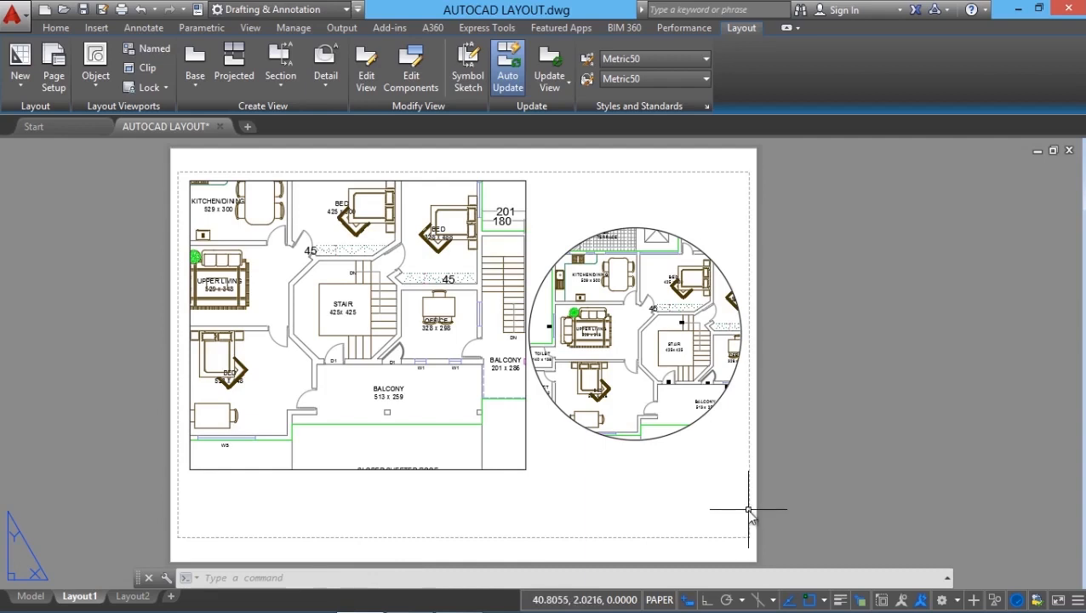
Set the rectangular viewport's scale to 1:100, center the floor plan inside it, and return to paper space.
double_click(415, 391)
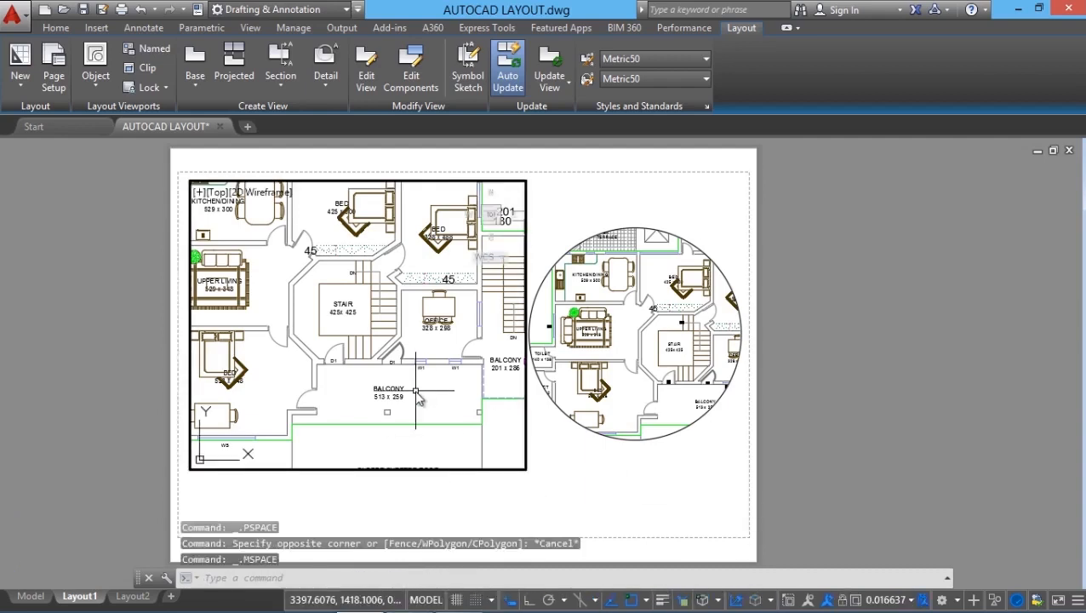
click(890, 600)
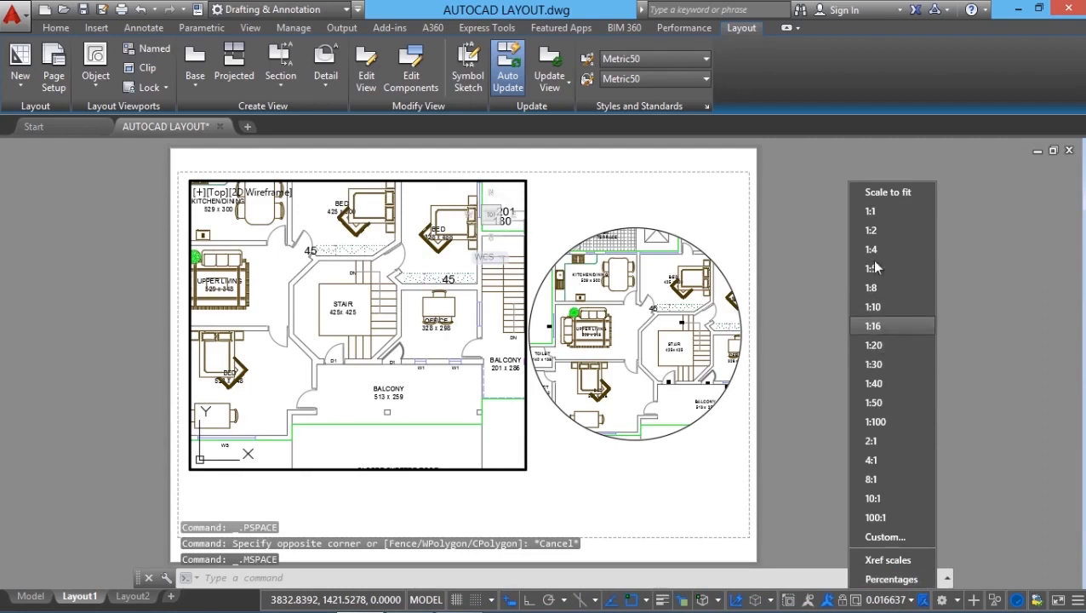
click(876, 422)
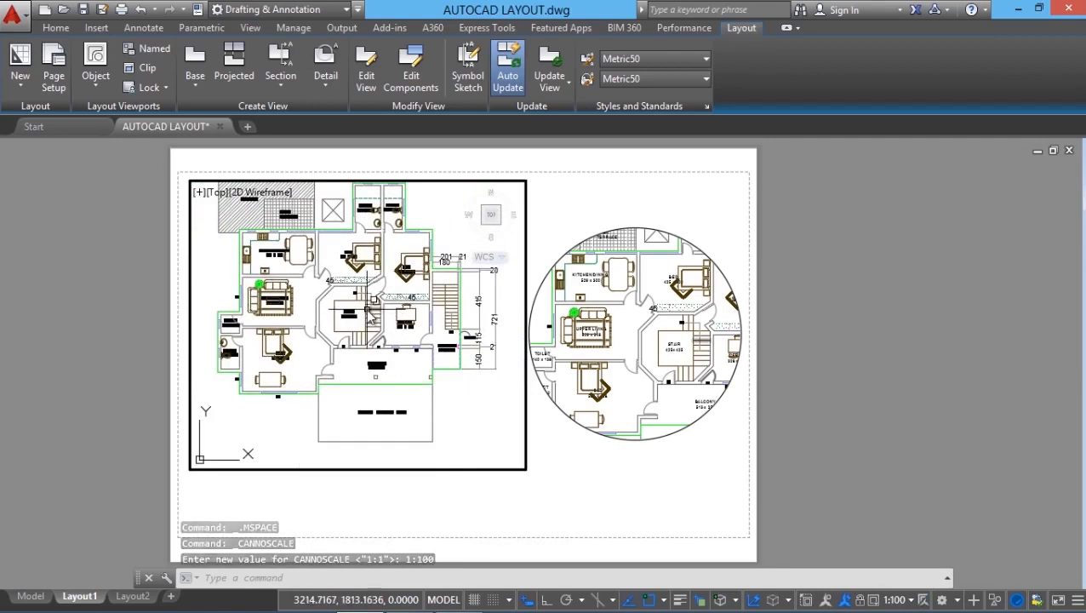
middle_drag(369, 311, 383, 331)
drag(383, 331, 377, 332)
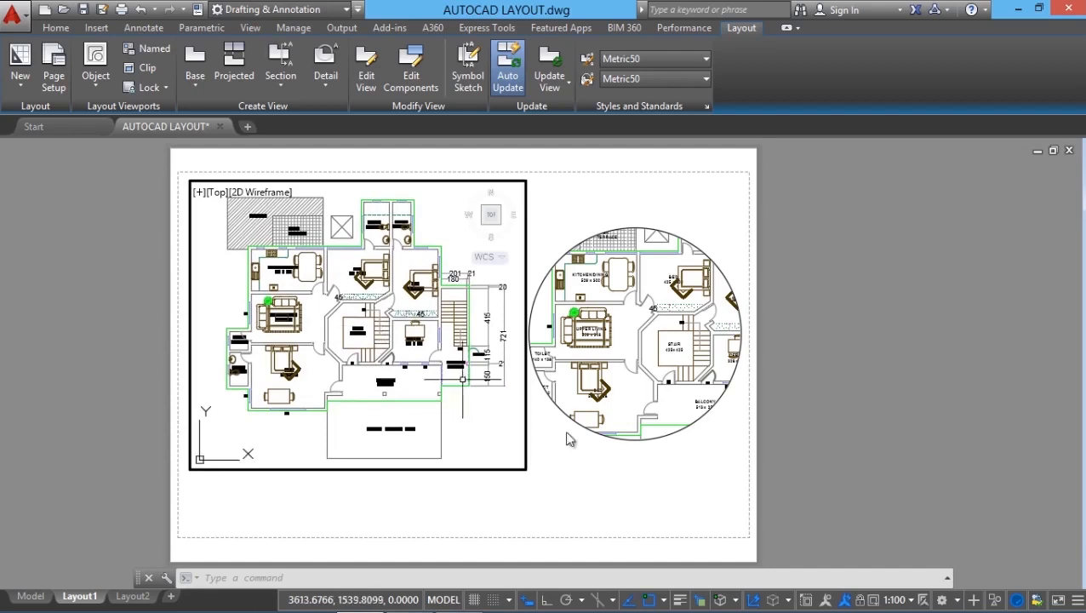
double_click(558, 450)
Activate the circular viewport, center the stair area in it, and set its scale to 1:50.
double_click(645, 387)
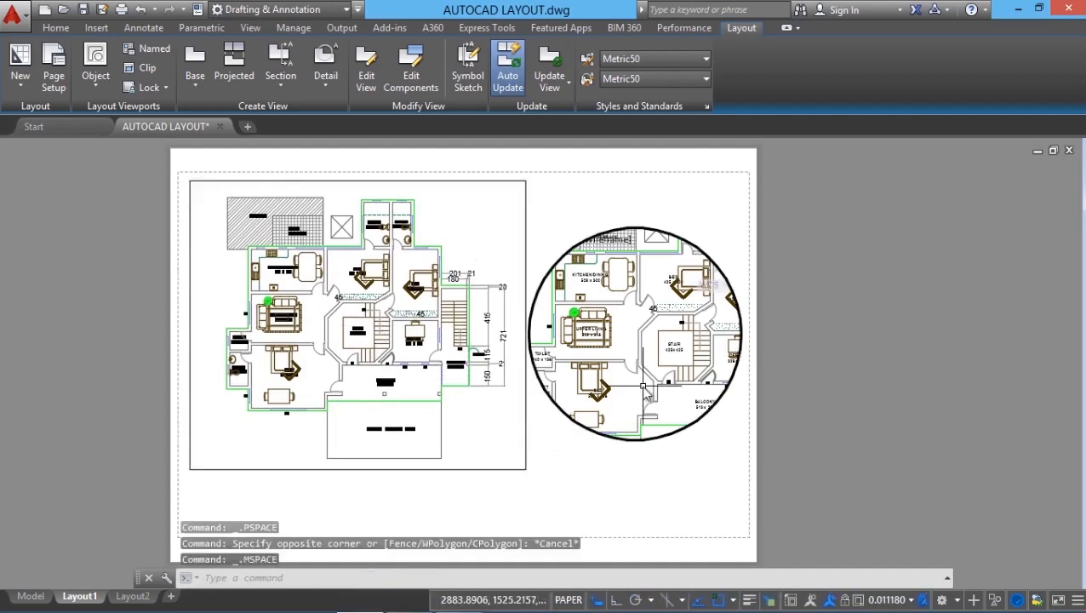
middle_drag(677, 347, 636, 333)
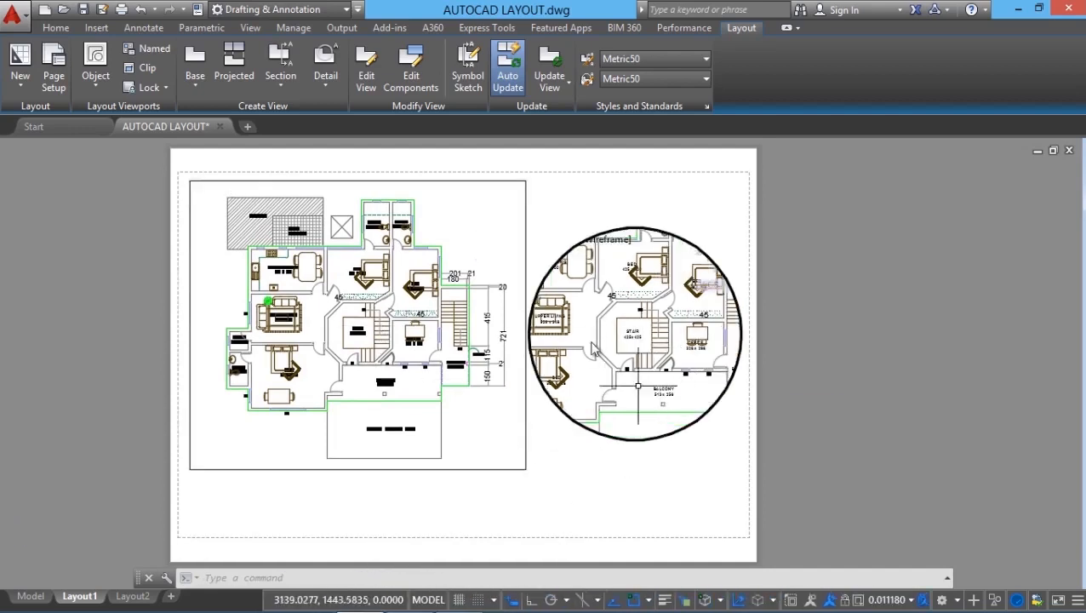
click(909, 599)
click(909, 599)
click(909, 599)
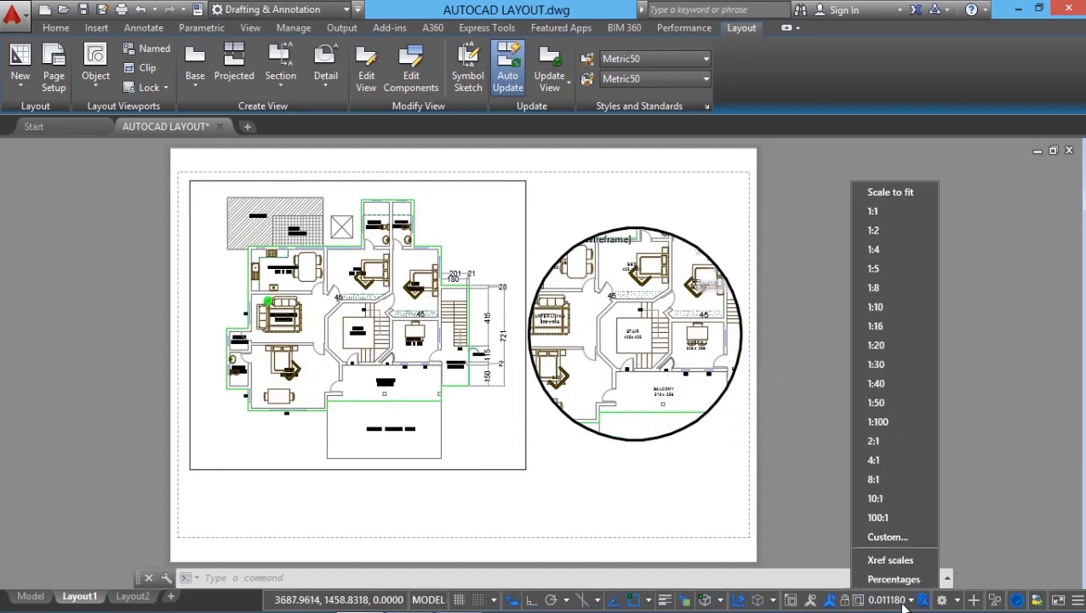
click(886, 404)
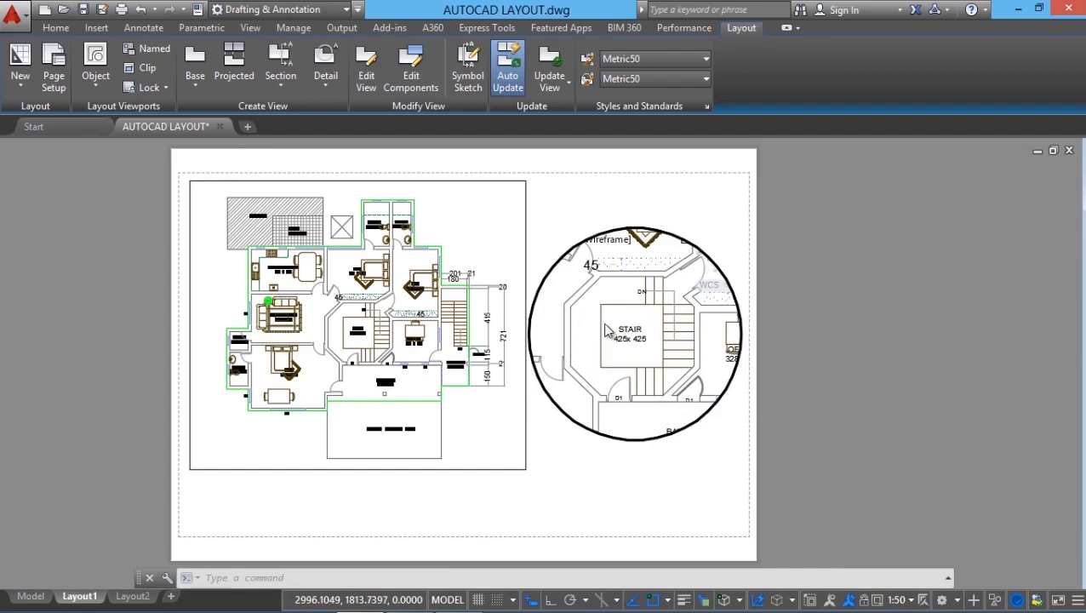
Zoom the plan inside the circular viewport and reset the viewport's scale to 1:50.
scroll(606, 330, down, 3)
scroll(592, 335, up, 5)
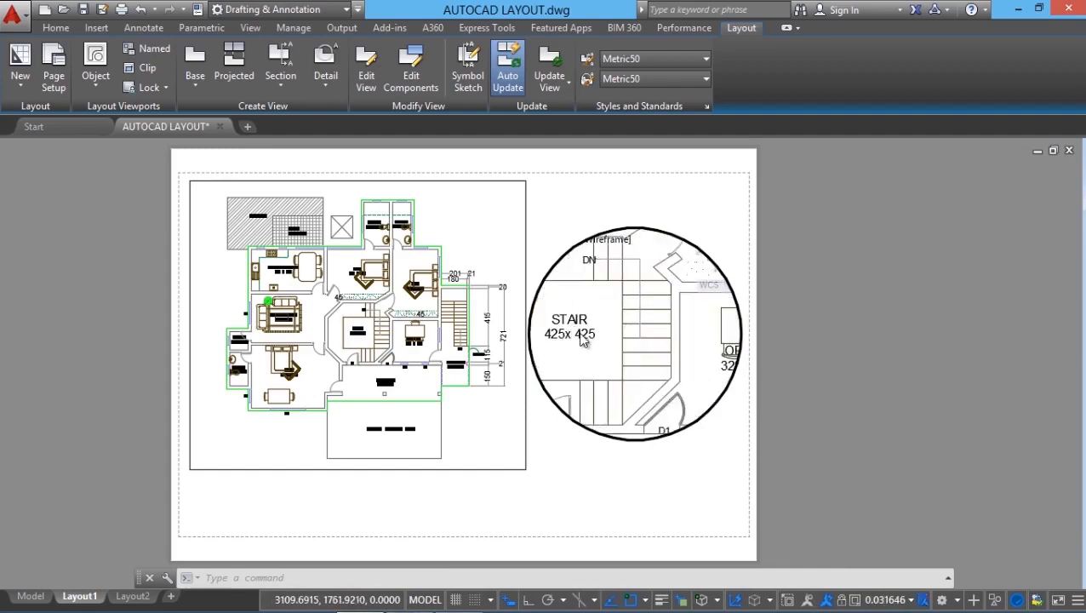
click(885, 601)
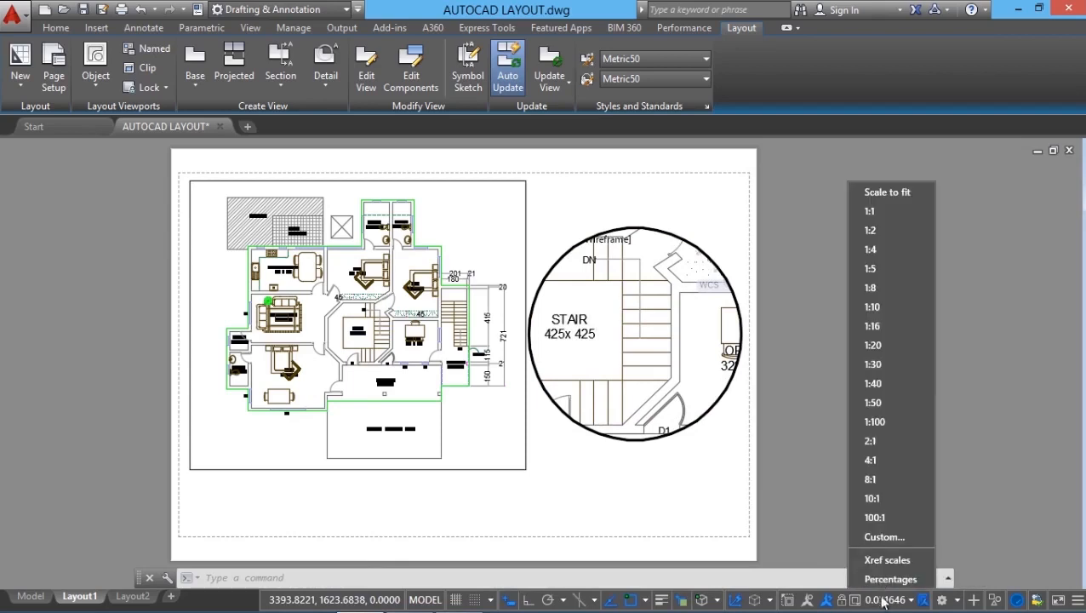
click(877, 403)
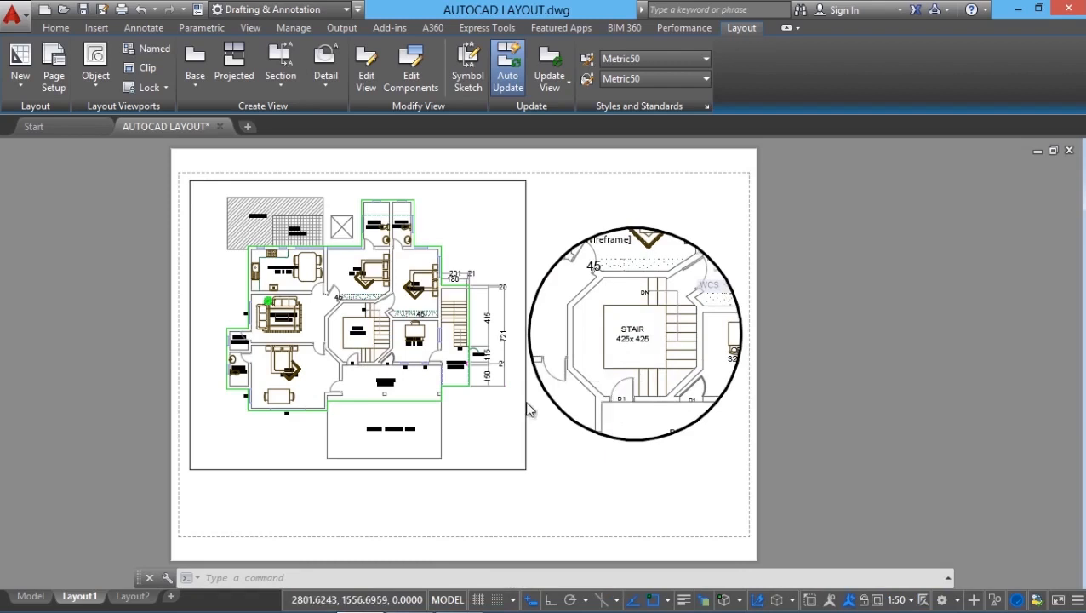
Activate the rectangular viewport, lock its view, and zoom out and in over it to test the lock.
mouse_move(618, 397)
double_click(503, 448)
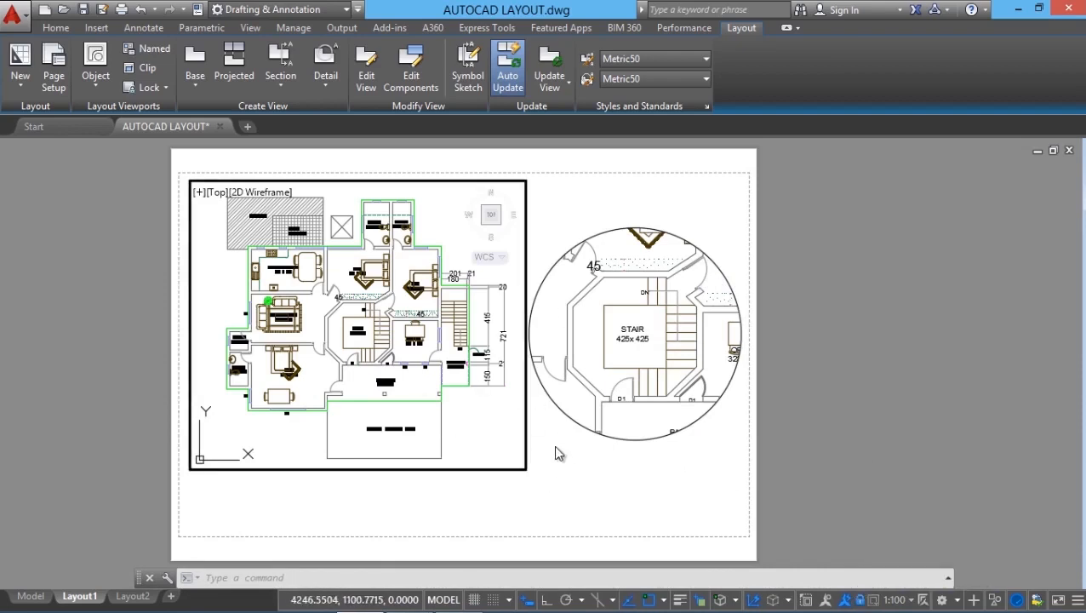
scroll(455, 396, down, 2)
scroll(456, 398, down, 2)
scroll(452, 414, up, 8)
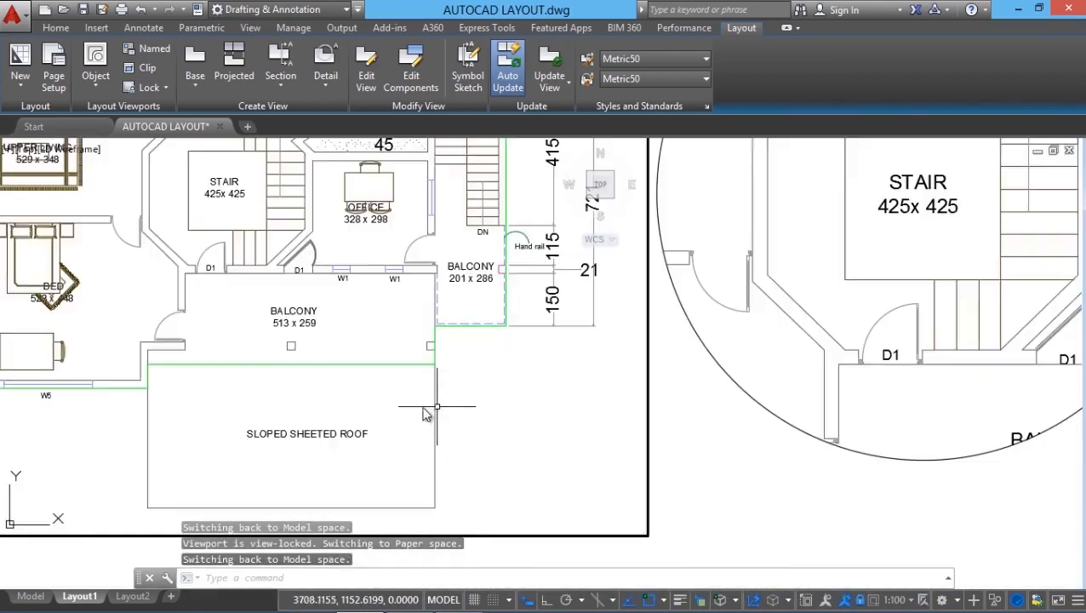
scroll(421, 411, down, 4)
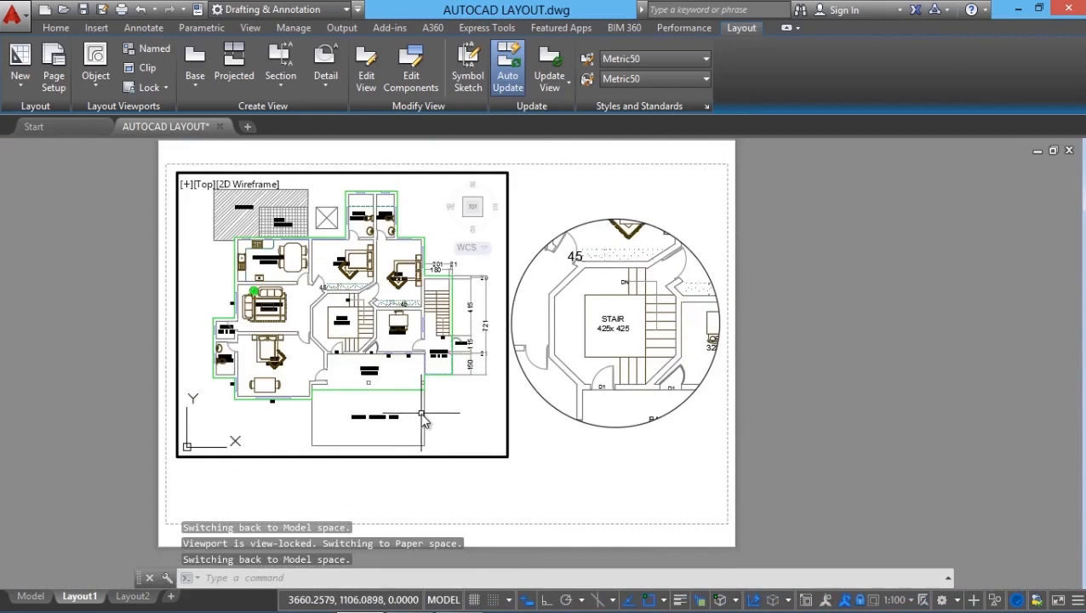
scroll(422, 414, up, 5)
scroll(454, 416, down, 5)
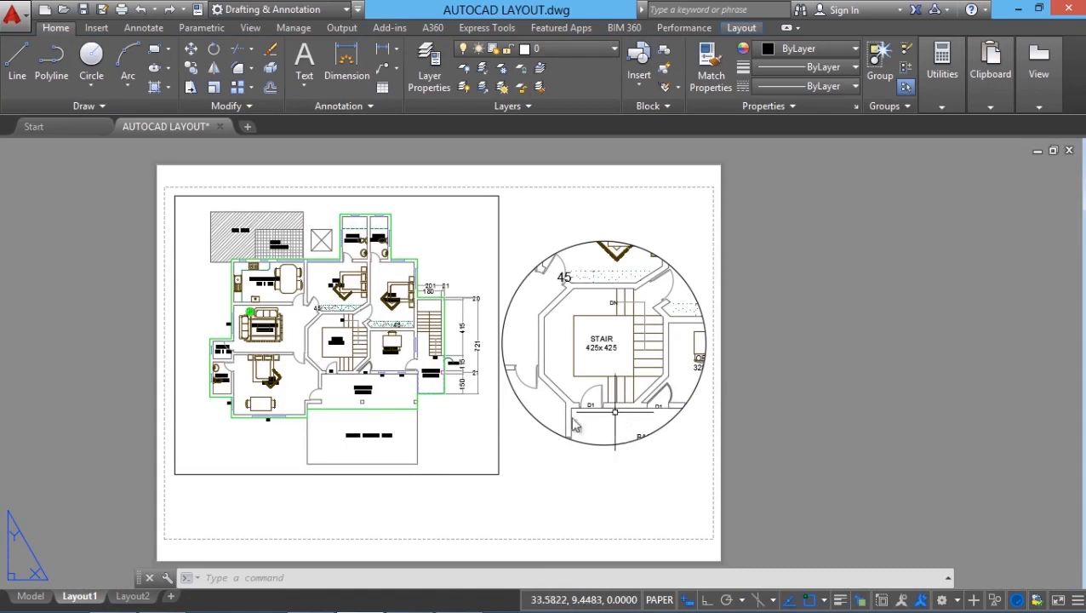
Freeze the E2U-TEXT layer for the whole drawing from paper space, and thaw it again.
scroll(430, 434, up, 2)
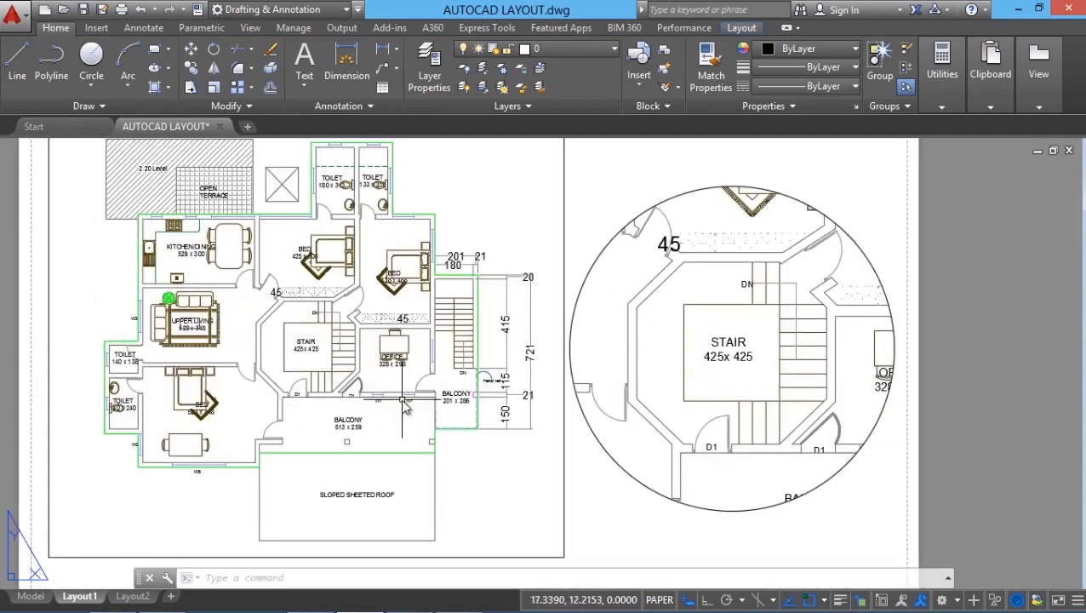
click(572, 49)
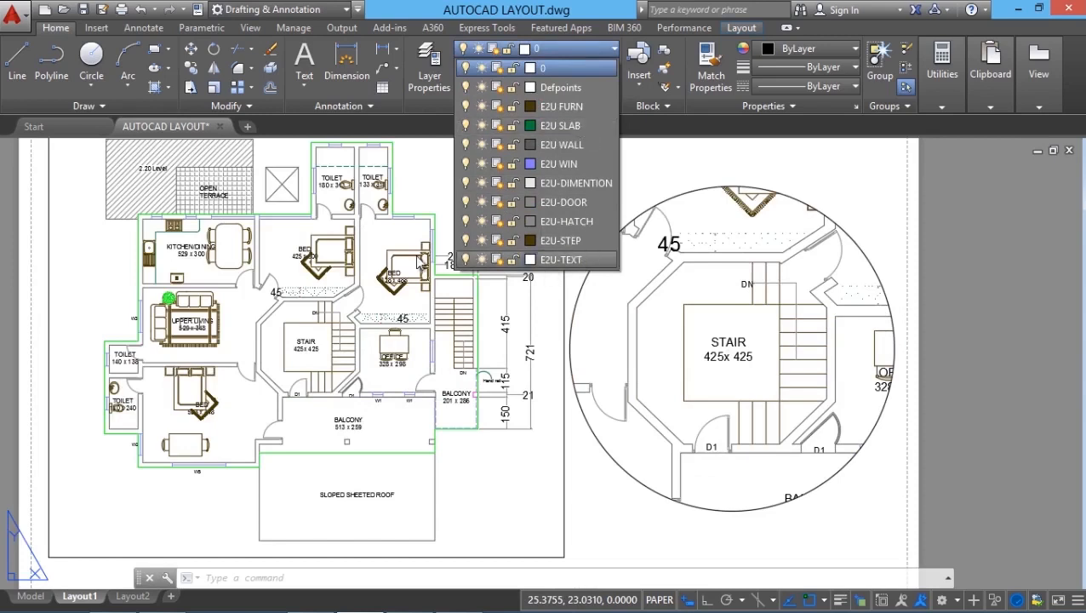
click(482, 260)
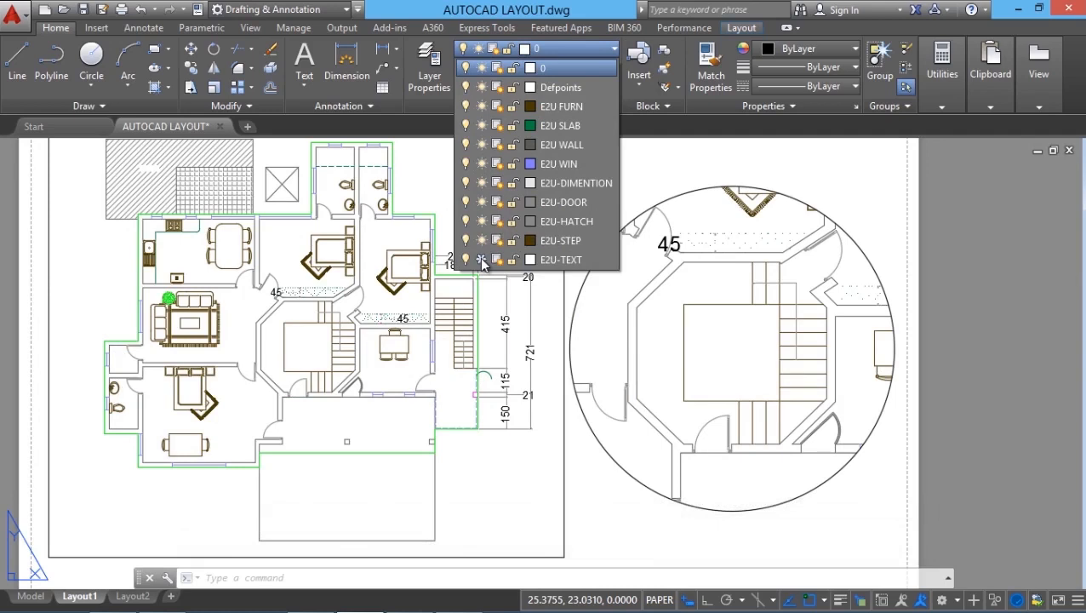
click(482, 260)
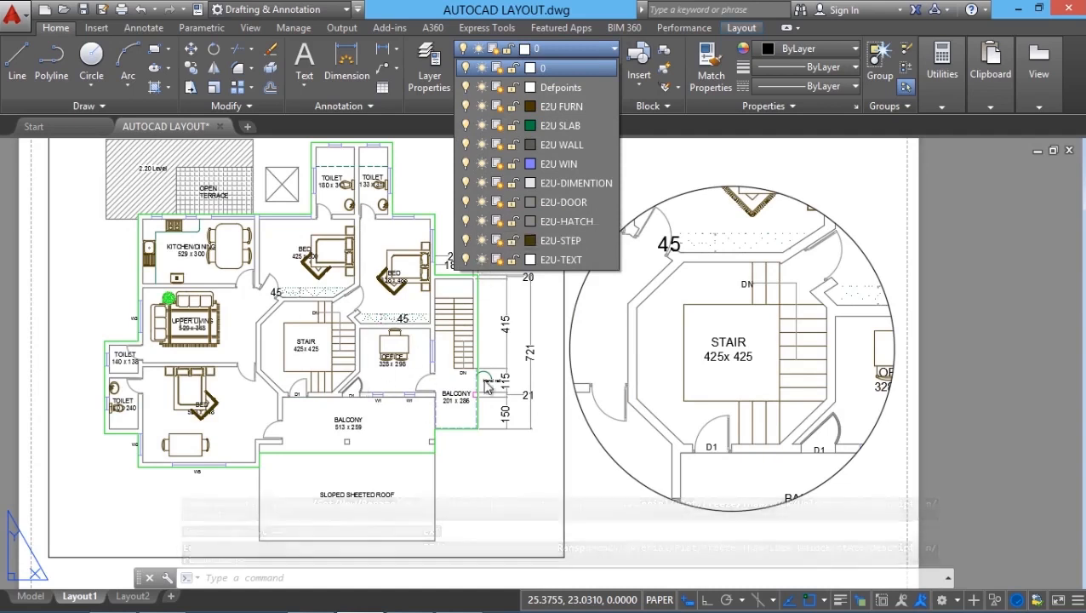
Freeze the E2U-TEXT layer only in the rectangular viewport and return to paper space.
click(487, 475)
double_click(487, 482)
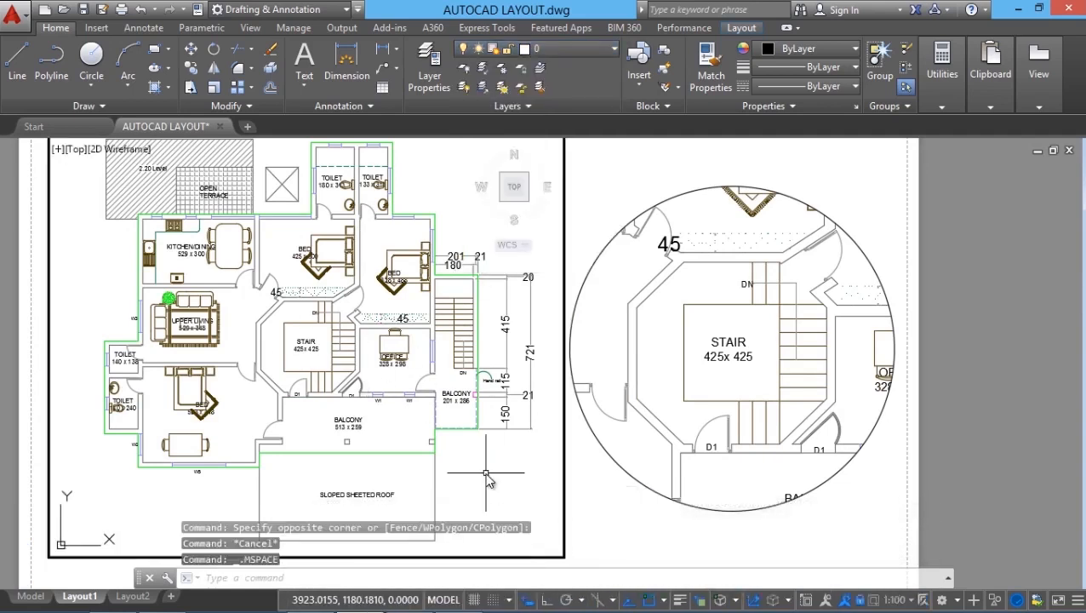
click(545, 48)
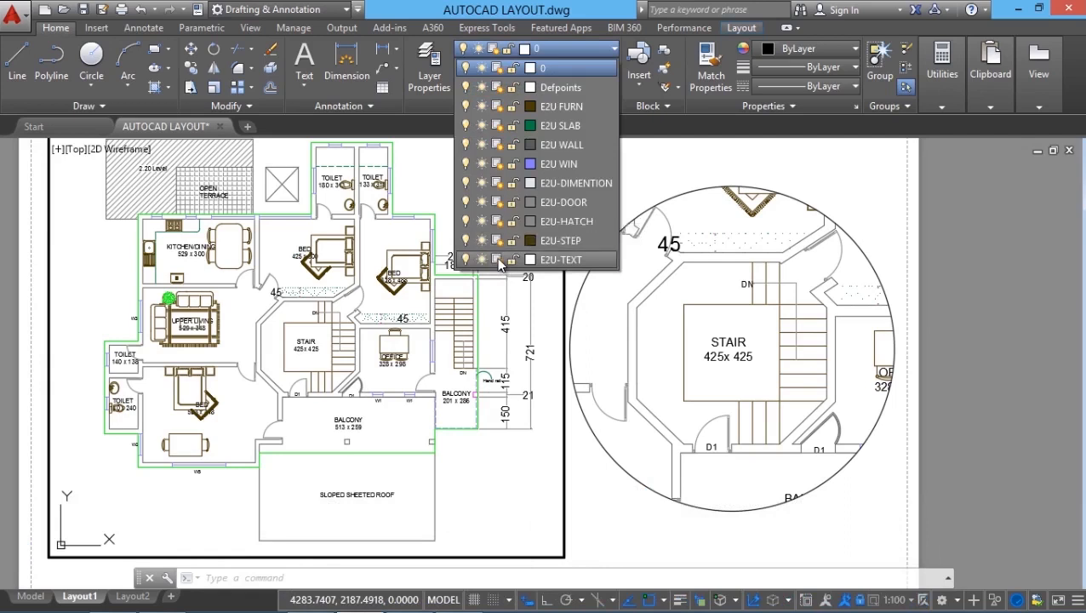
click(498, 260)
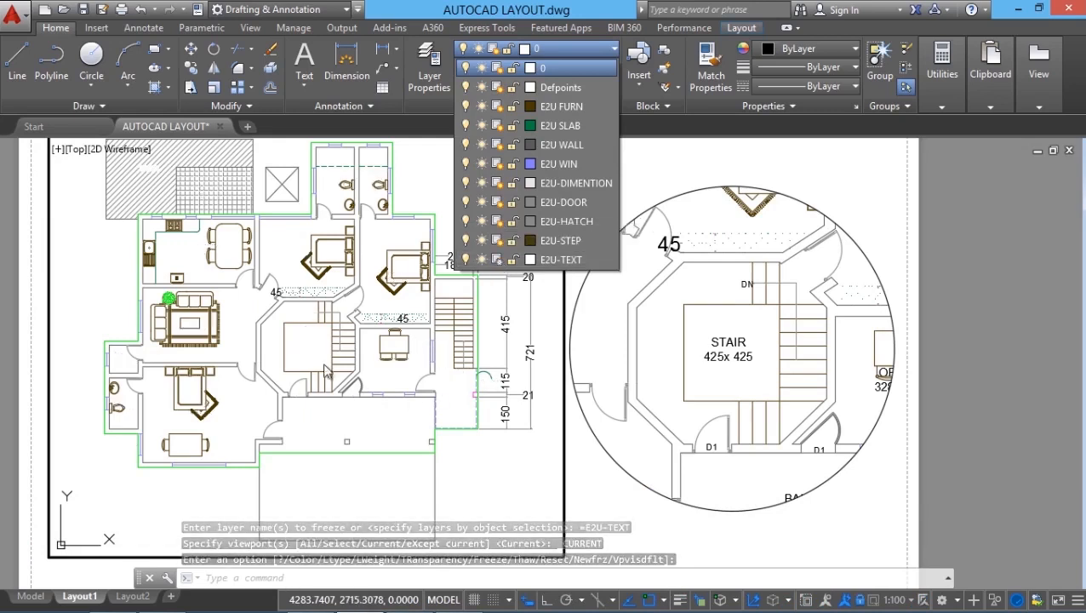
click(706, 384)
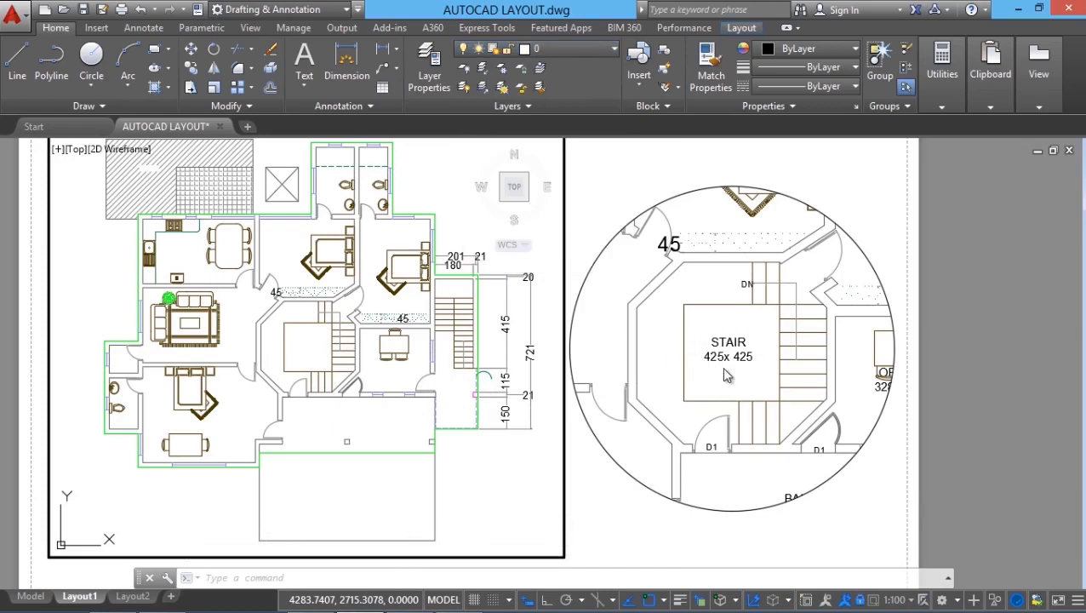
double_click(575, 415)
scroll(566, 415, down, 1)
scroll(545, 416, up, 1)
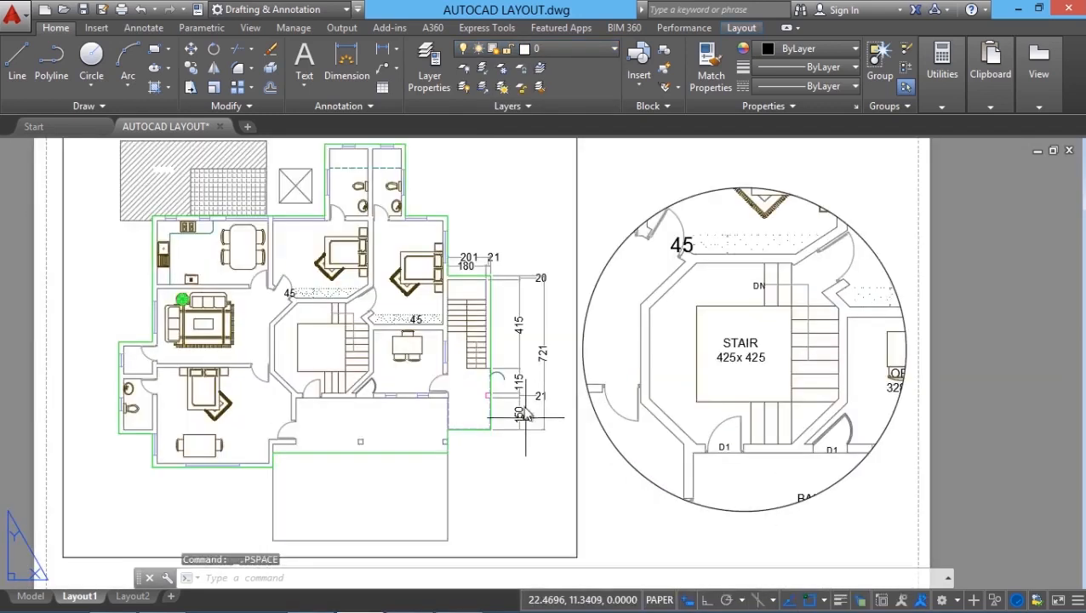
scroll(525, 414, down, 1)
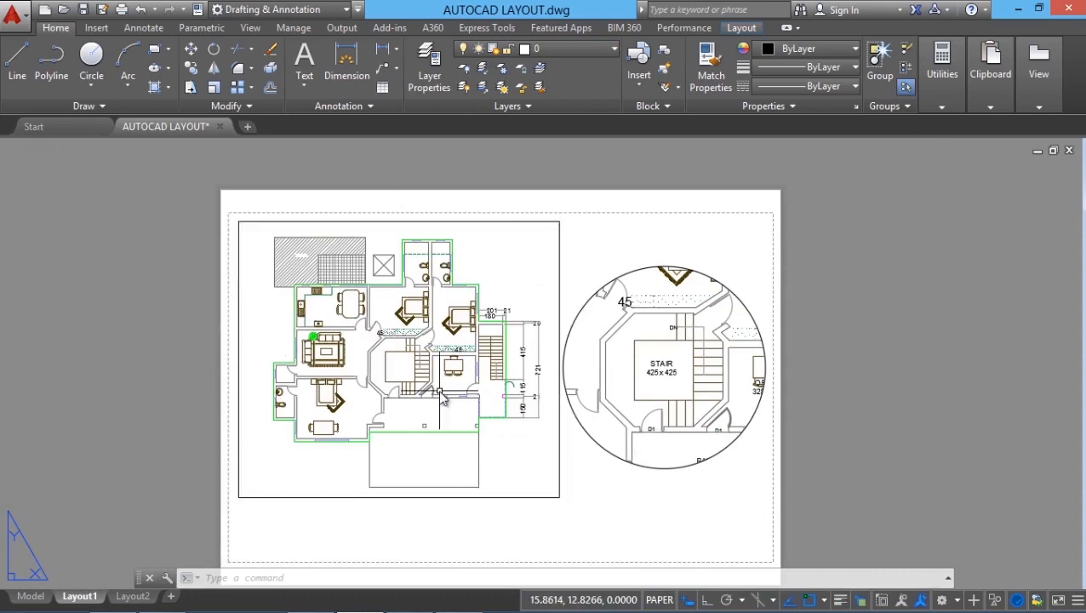
Create a new layer named VP BORDER and close the layer manager.
click(427, 87)
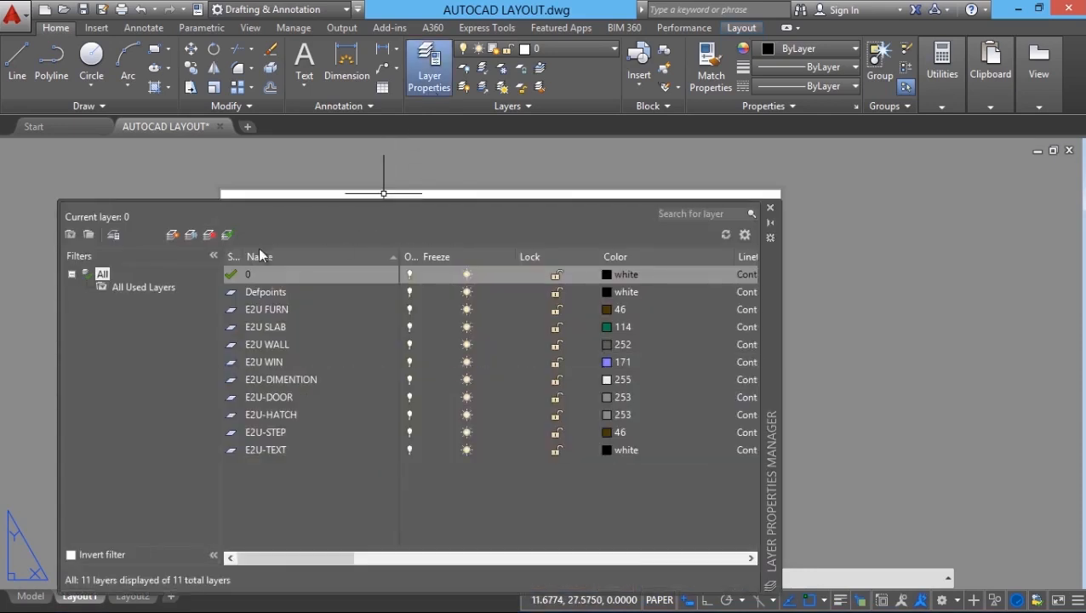
click(172, 235)
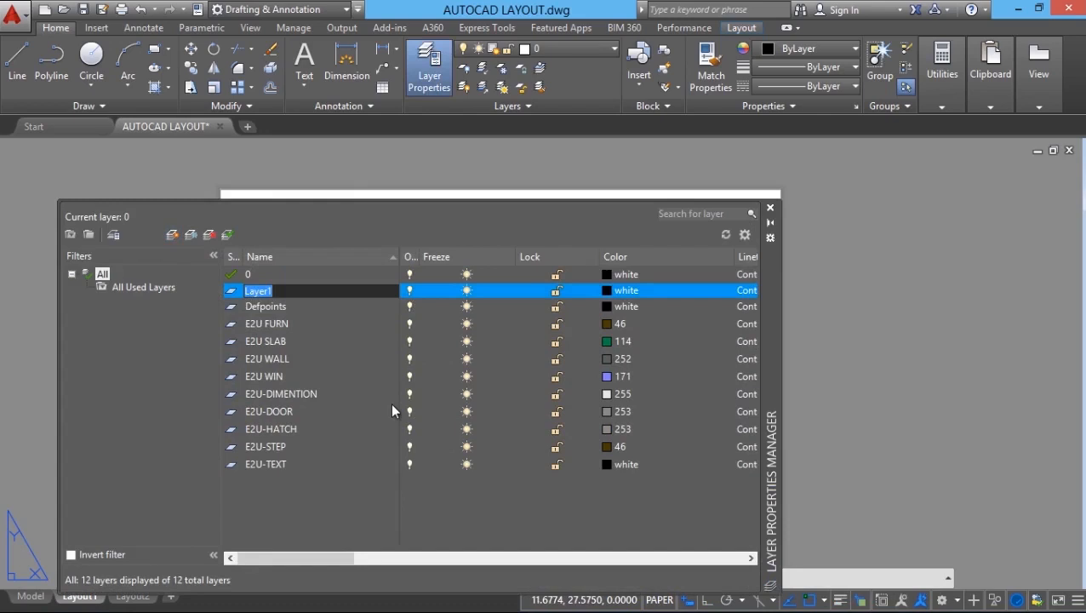
text(VP BORDER)
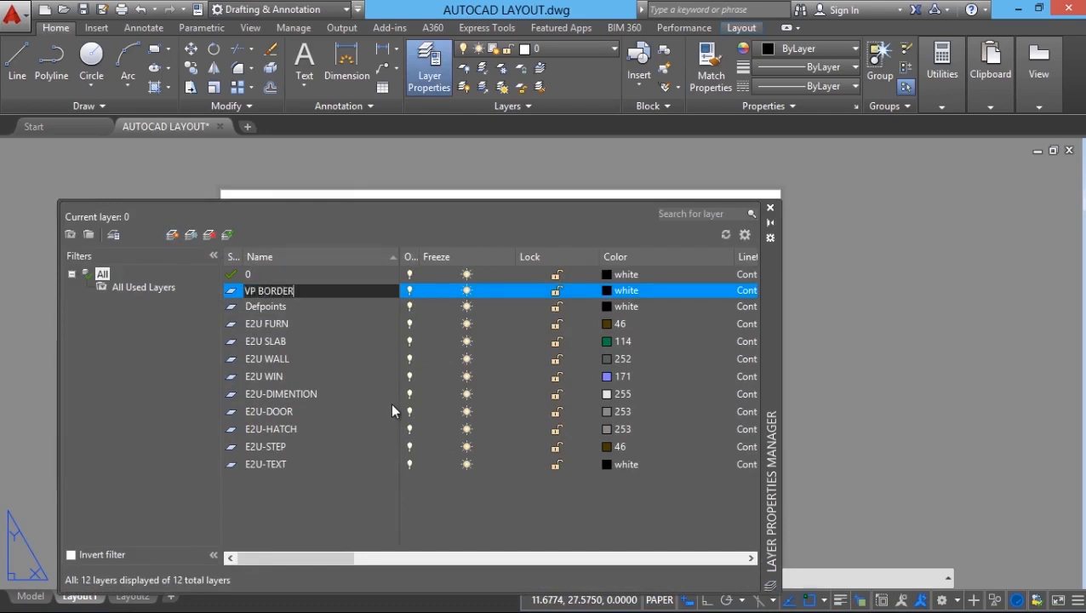
key(Return)
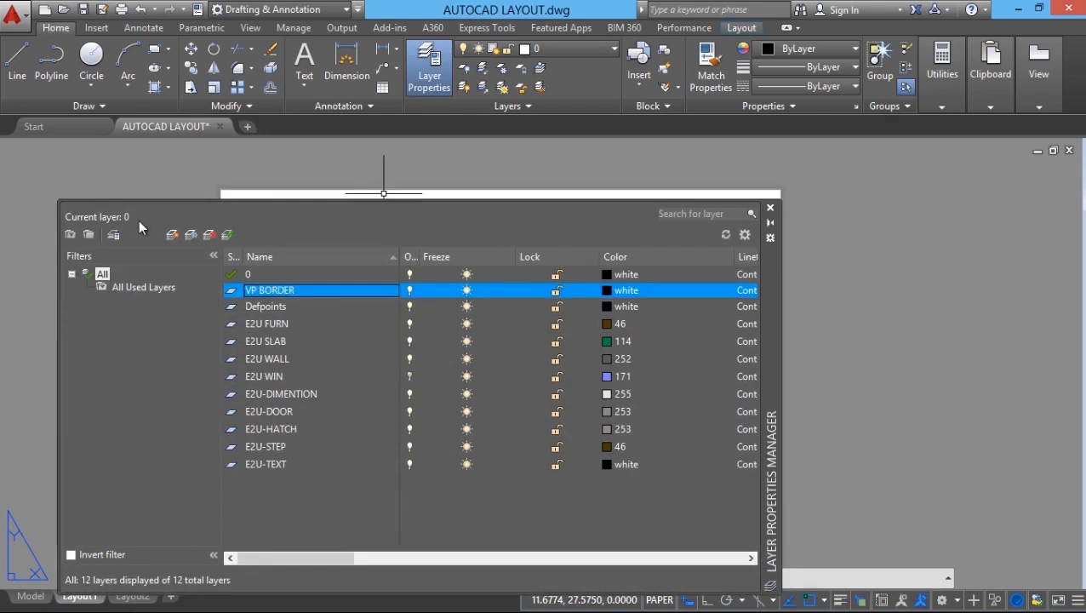
click(770, 208)
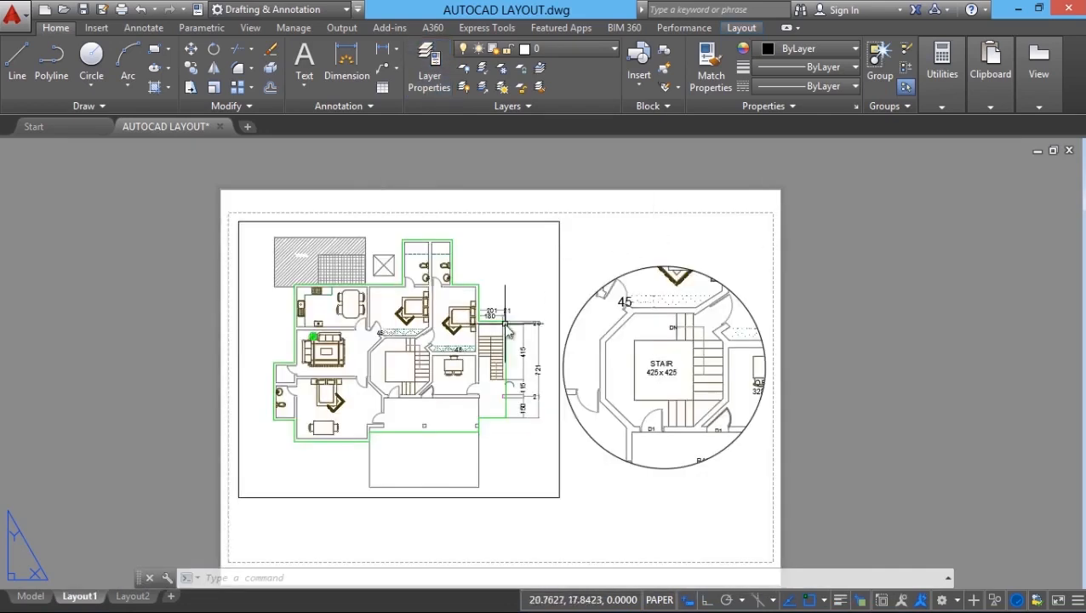
Assign the rectangular viewport to the VP BORDER layer and hide its frame by freezing that layer in the current viewport.
click(559, 276)
click(572, 49)
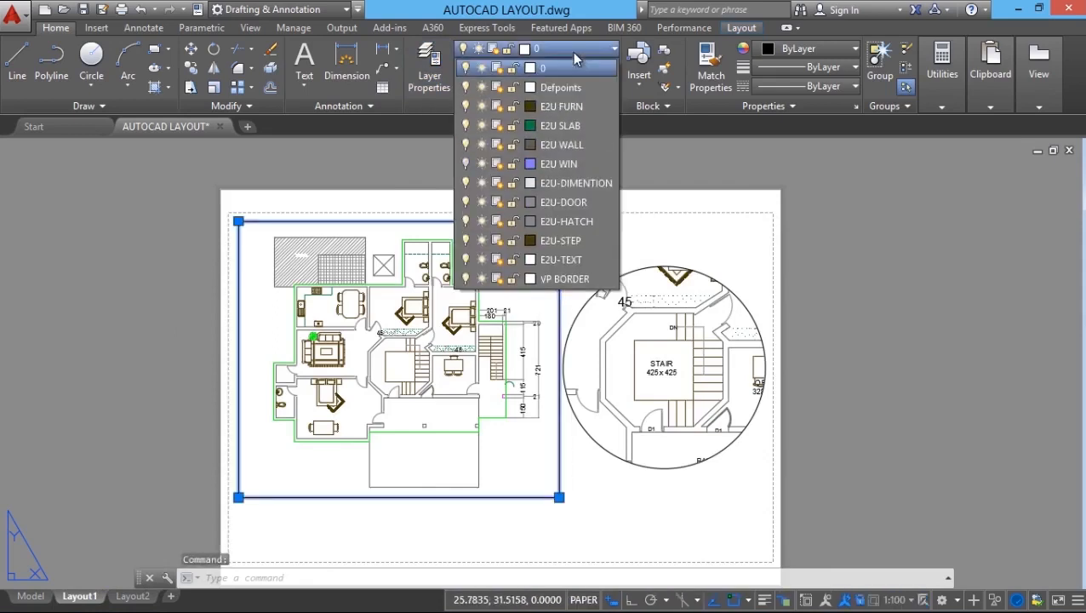
click(565, 278)
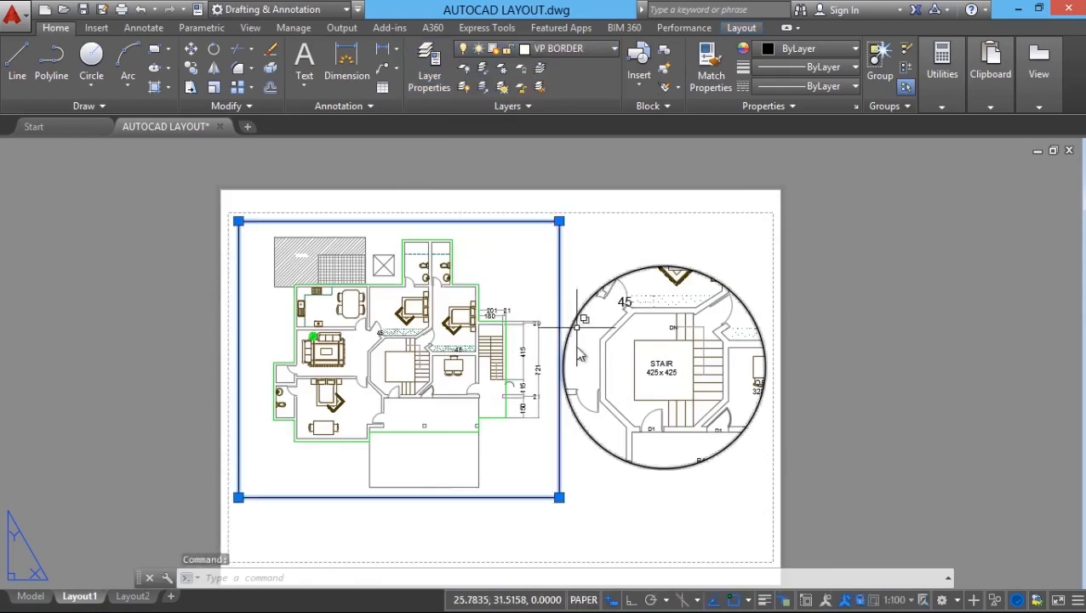
click(562, 51)
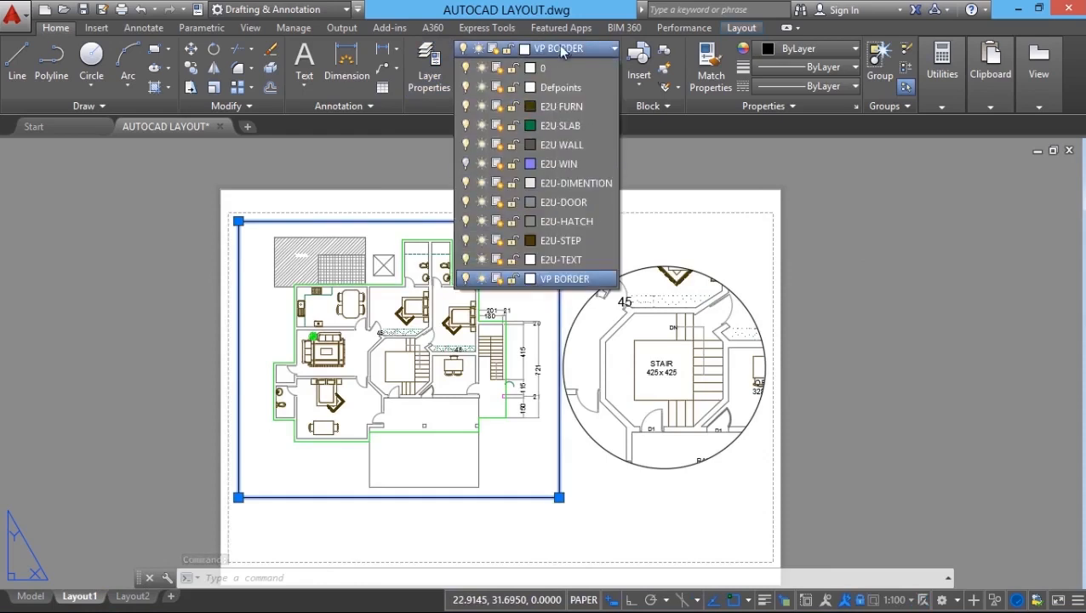
click(498, 279)
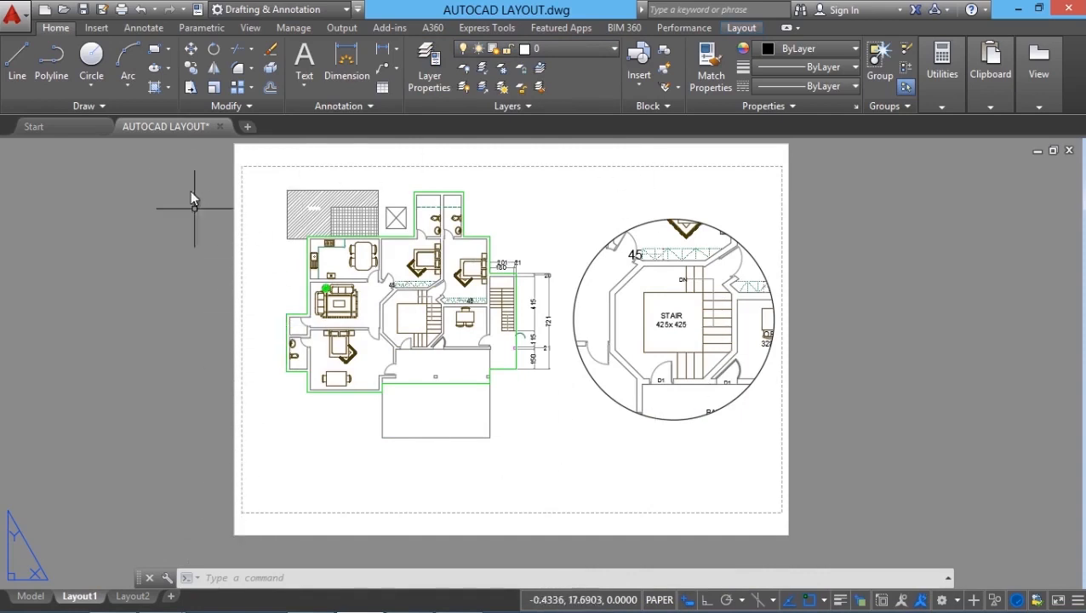
Draw a rectangle along the dashed printable area, from its lower-left corner to its upper-right corner.
click(168, 49)
click(183, 75)
scroll(308, 519, up, 5)
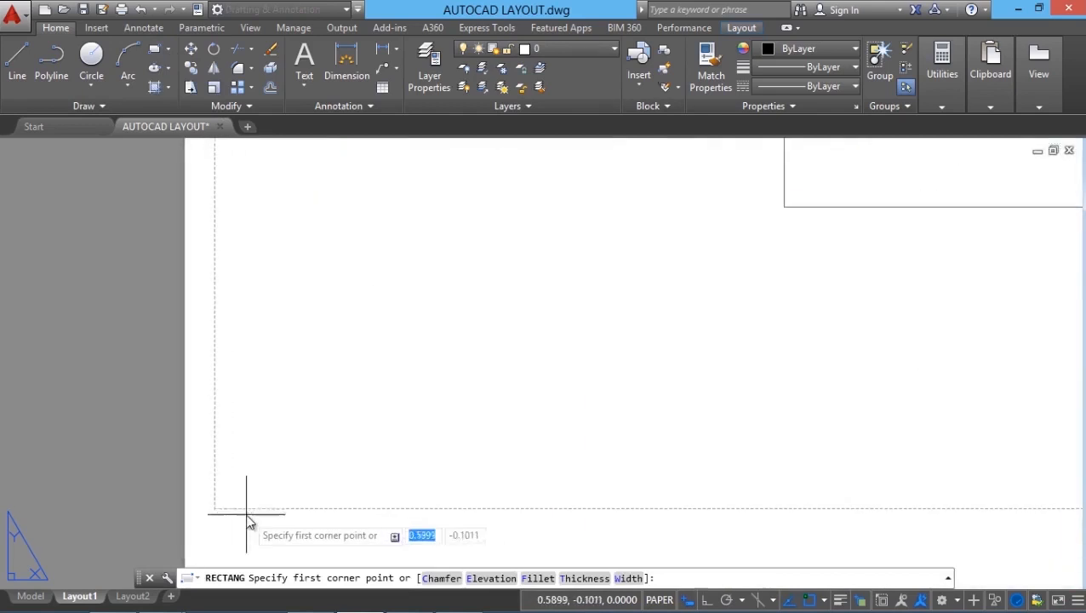
click(292, 420)
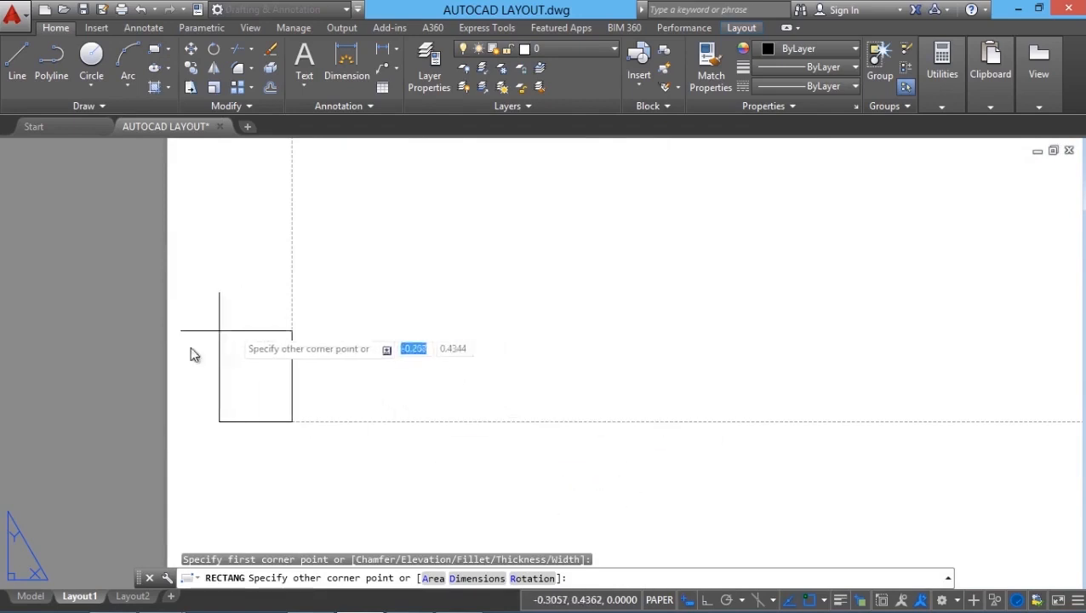
scroll(252, 508, down, 5)
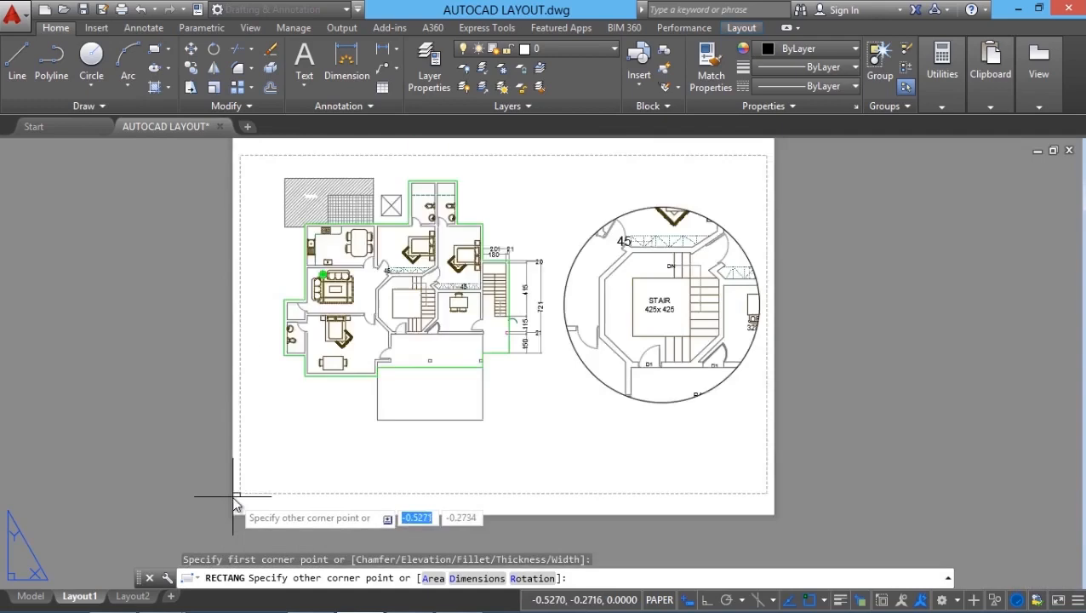
scroll(563, 266, up, 5)
scroll(596, 304, up, 8)
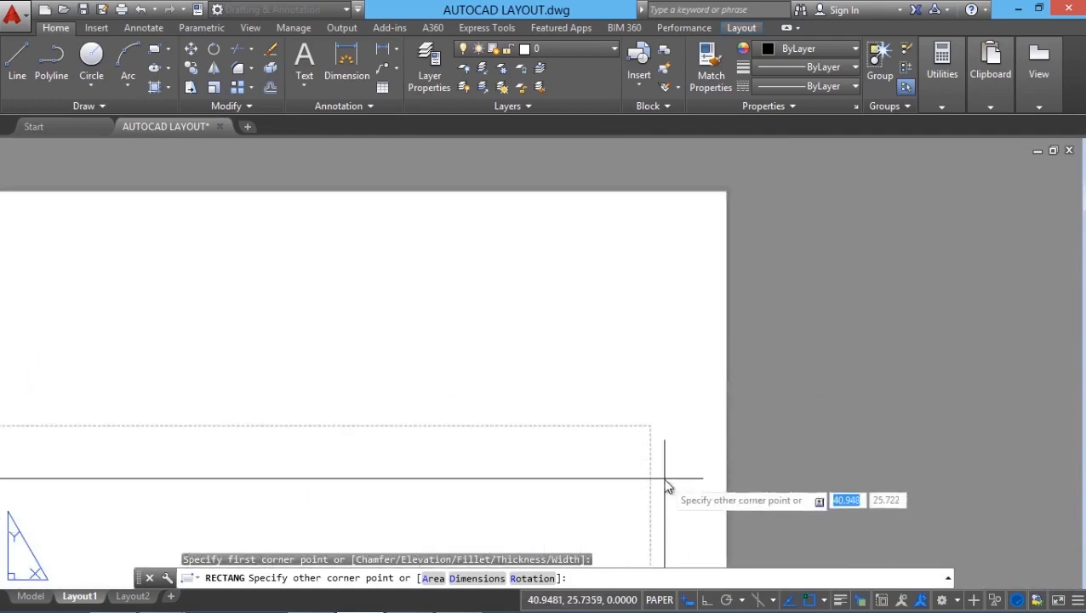
scroll(666, 475, up, 4)
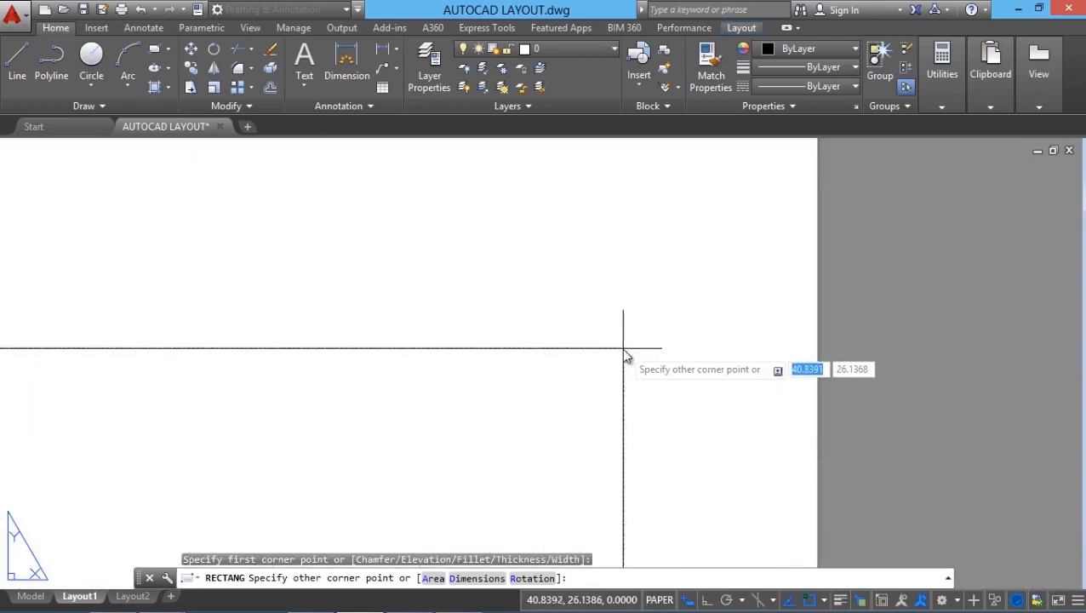
scroll(620, 366, up, 2)
scroll(626, 357, up, 2)
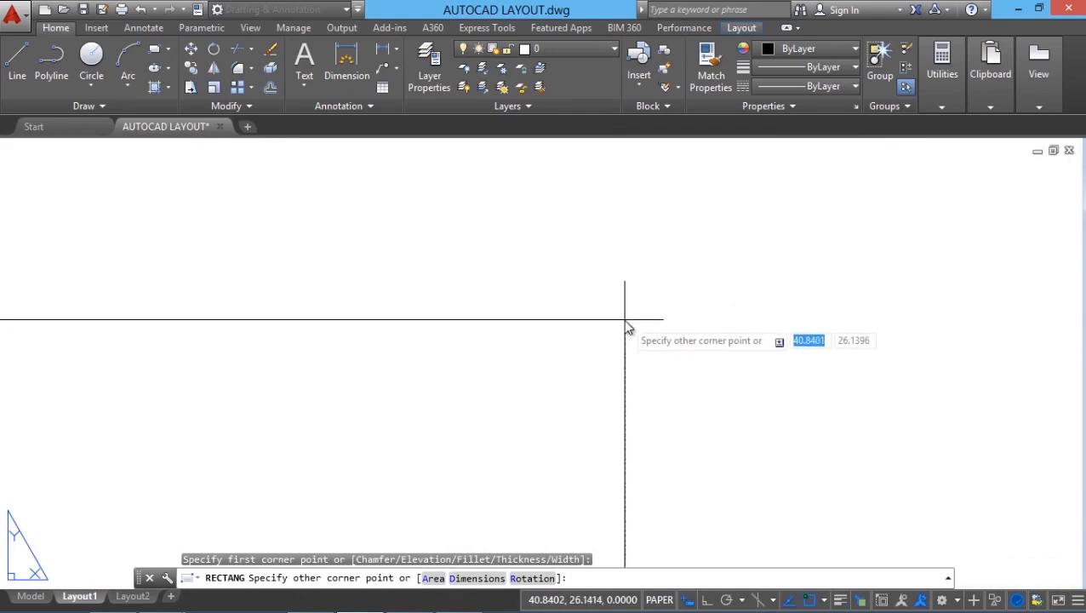
click(625, 319)
Offset the sheet border rectangle 0.5 inward and delete the outer original.
scroll(645, 246, down, 5)
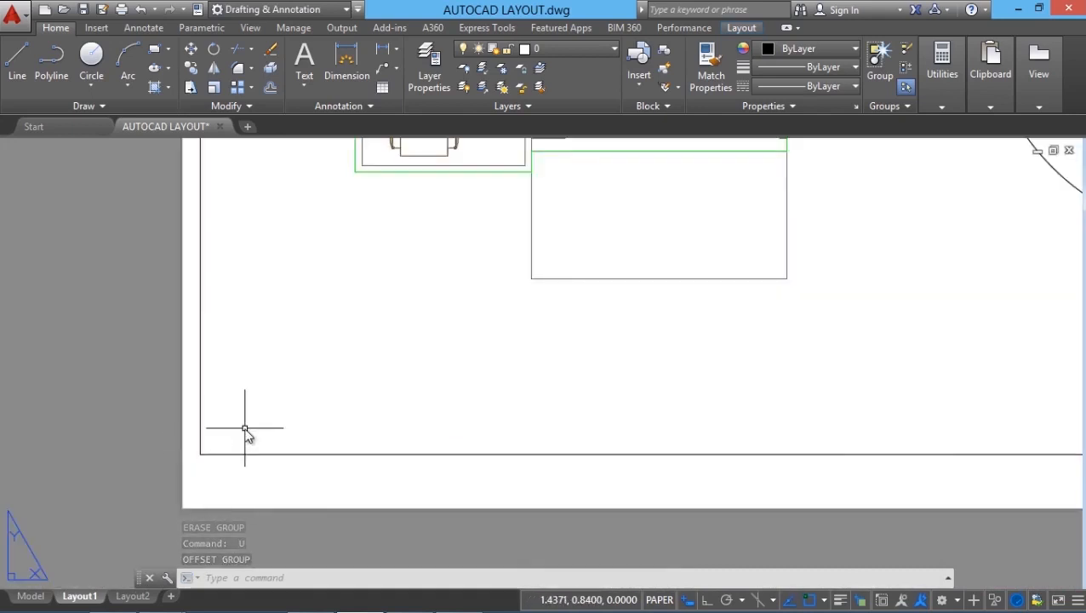
click(270, 87)
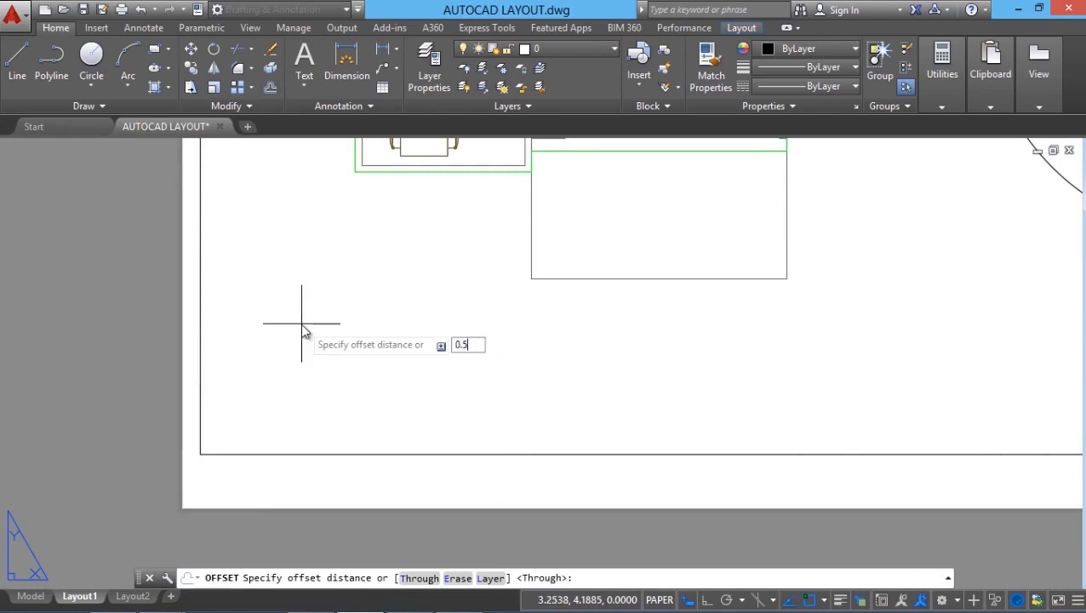
text(0.5)
key(Return)
click(399, 454)
click(391, 434)
key(Escape)
key(Escape)
key(Escape)
click(380, 451)
key(Delete)
Move the circular viewport about 2.2 units up and slightly left, clear of the sheet border's right edge.
scroll(135, 496, down, 5)
scroll(362, 299, up, 3)
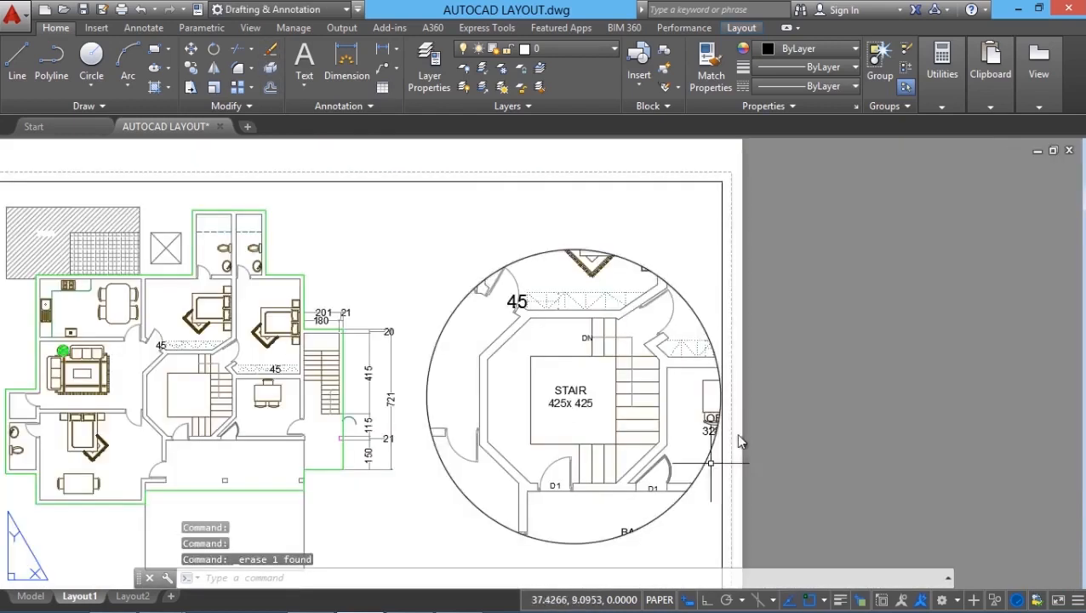
middle_drag(681, 465, 630, 392)
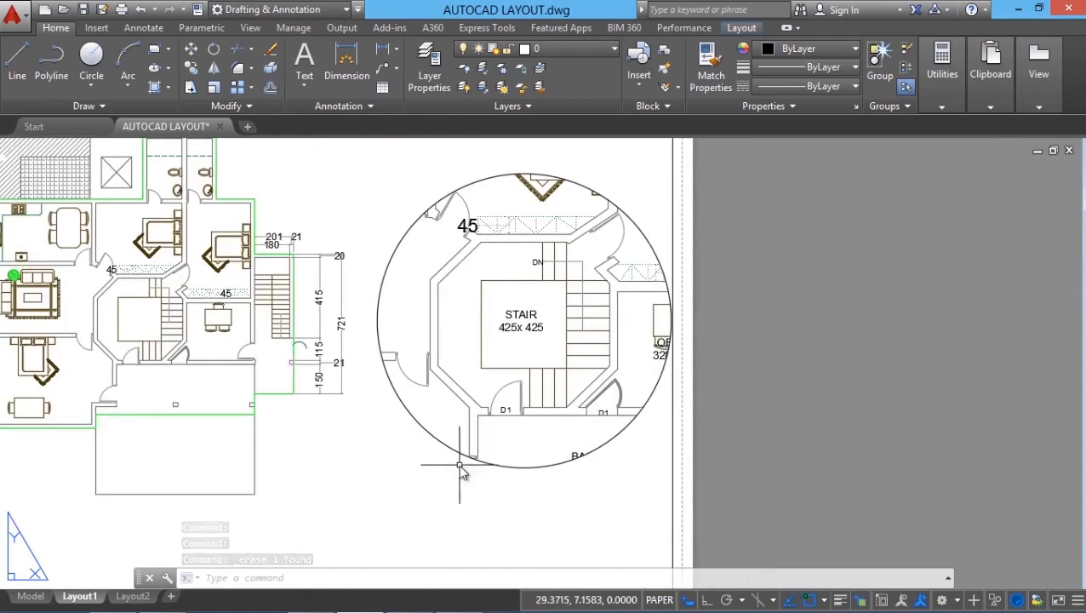
middle_drag(503, 322, 475, 383)
click(194, 53)
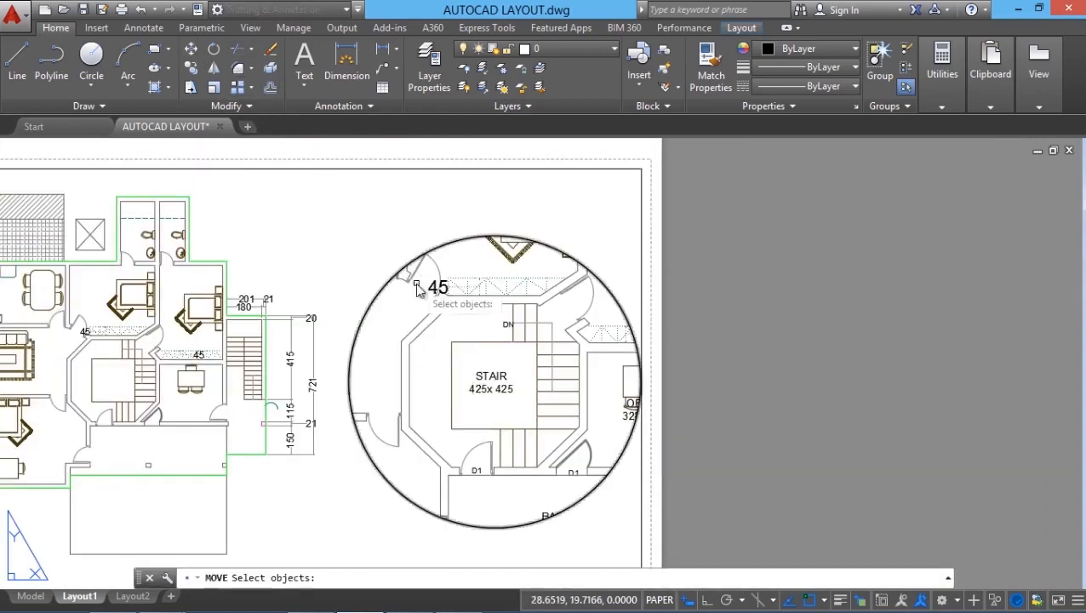
click(410, 279)
click(509, 313)
key(Return)
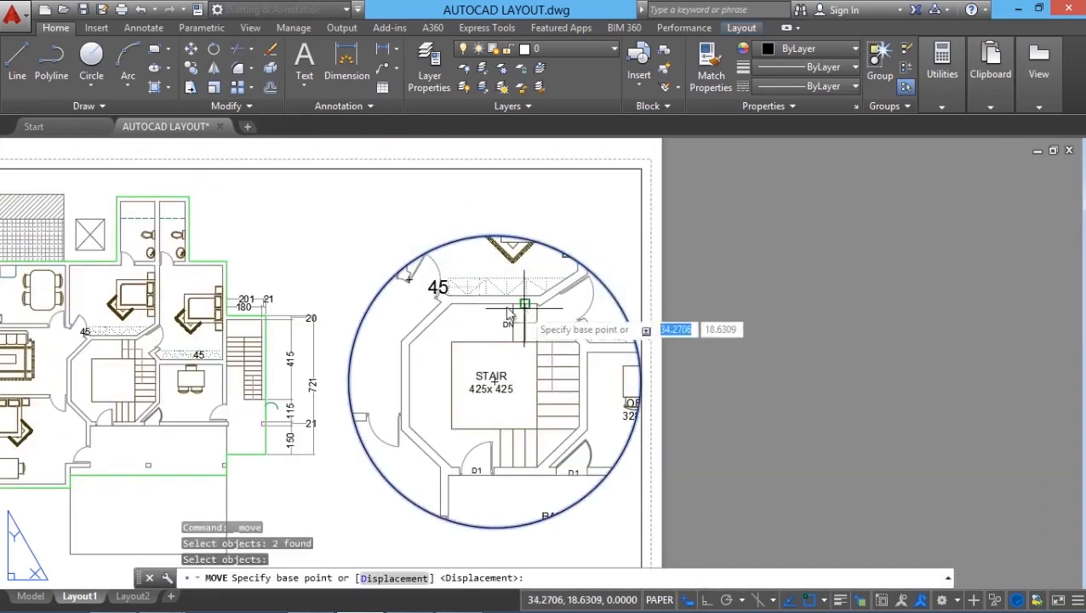
click(368, 236)
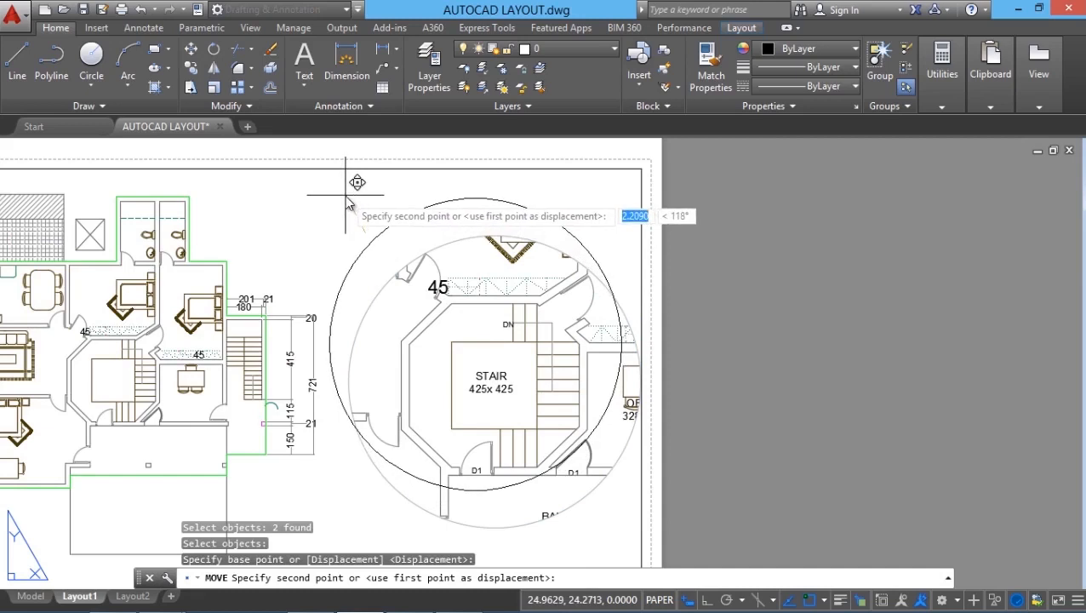
click(347, 196)
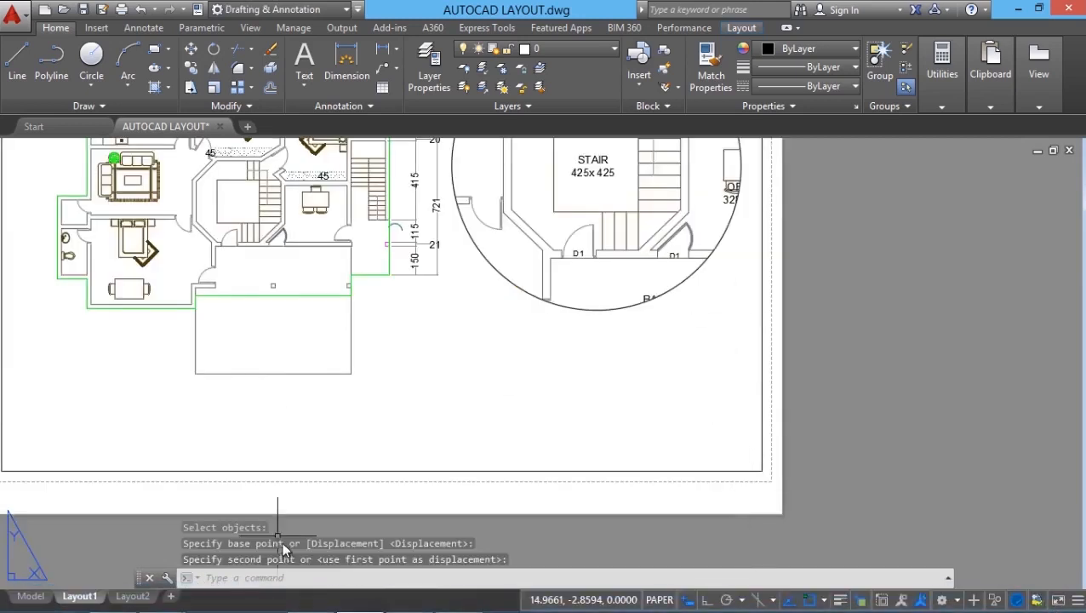
Draw a vertical line 6 units up from the sheet border's bottom edge, starting 15 units left of its lower-right corner.
click(17, 61)
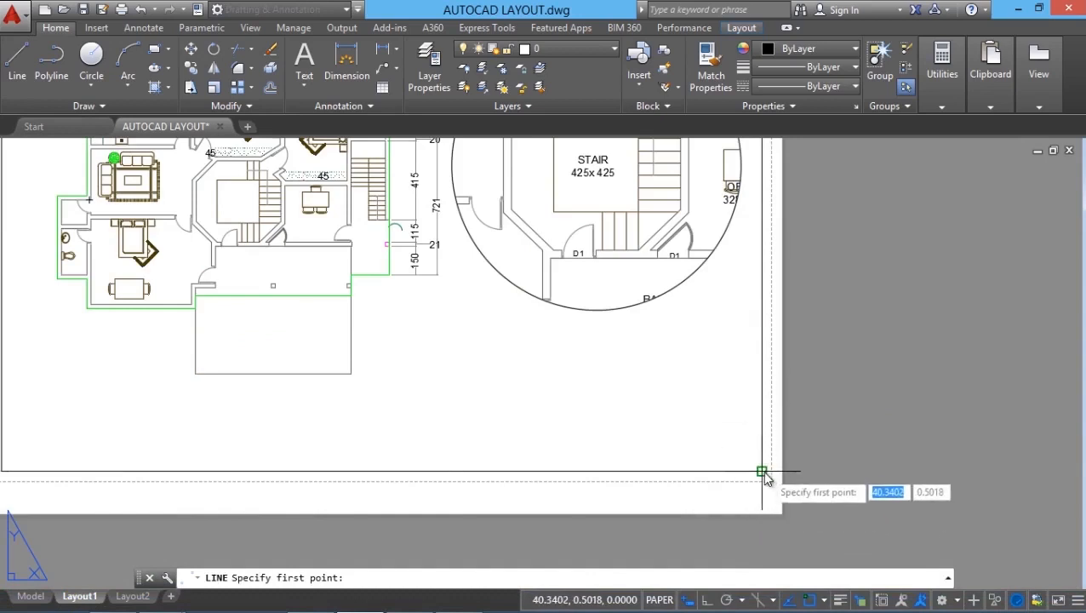
shift+right_click(616, 194)
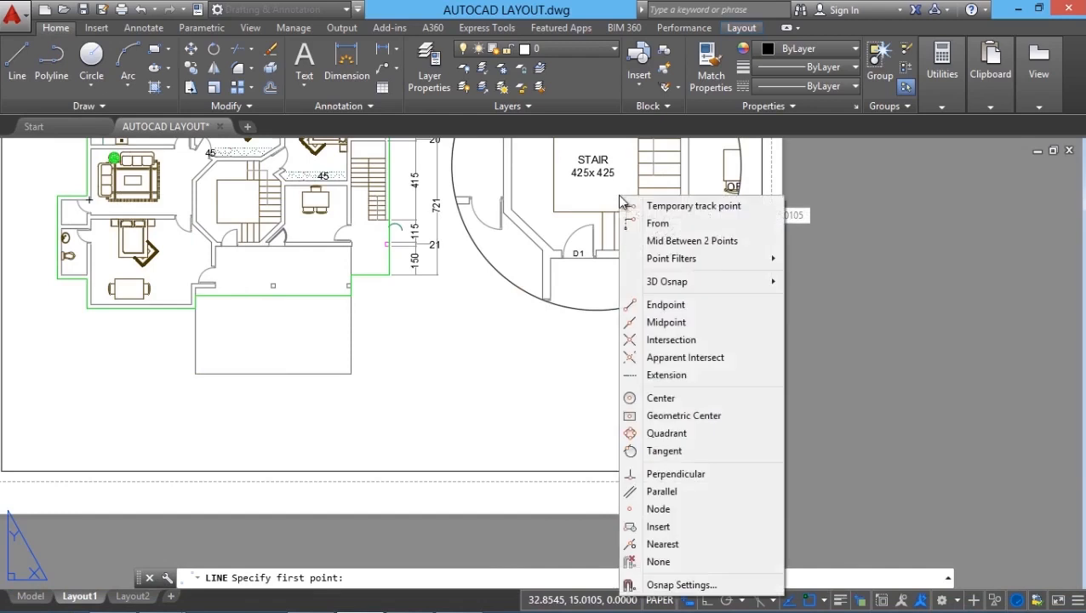
click(657, 221)
click(763, 471)
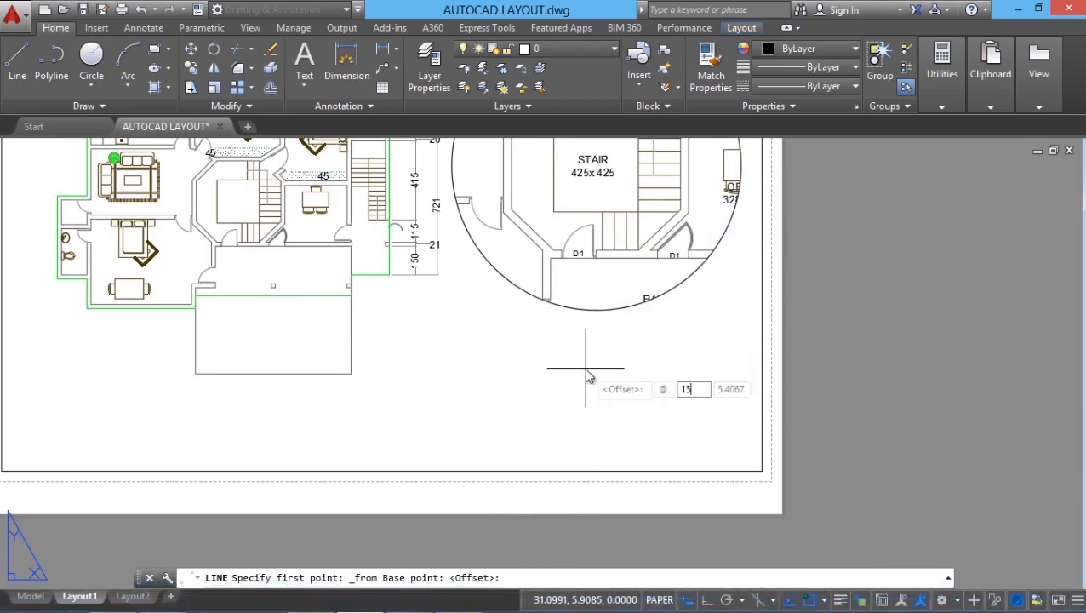
text(15)
key(Tab)
text(1)
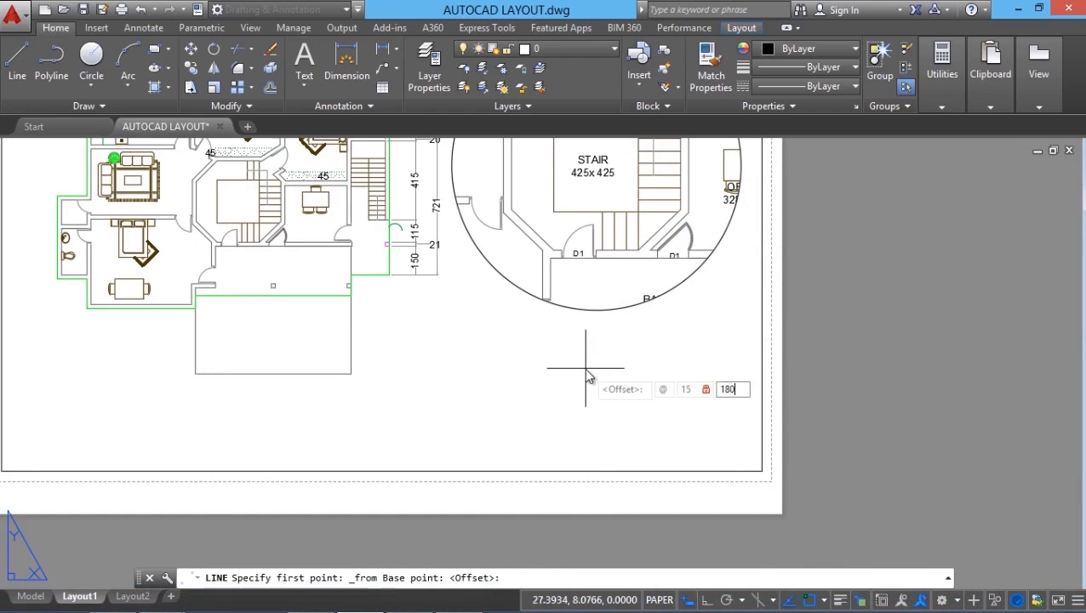
text(80)
key(Return)
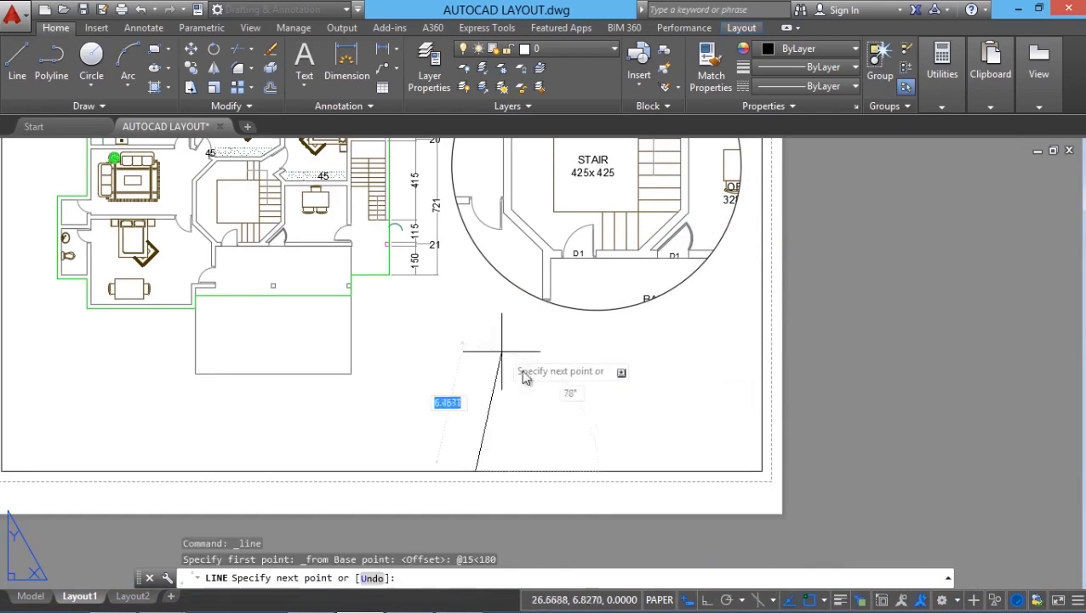
click(705, 600)
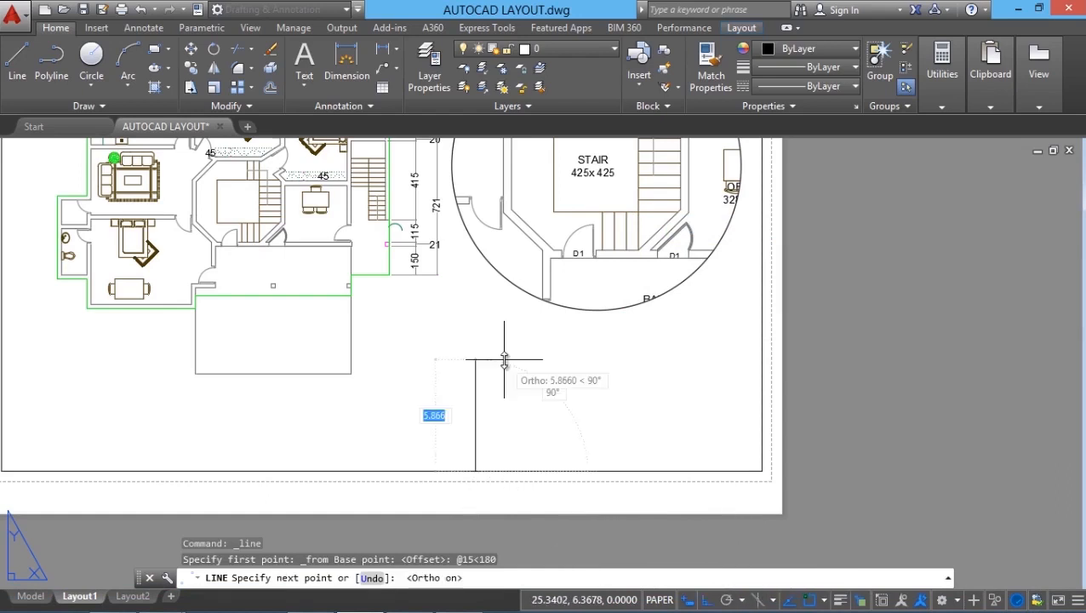
text(6)
key(Return)
Continue the line horizontally to meet the sheet border's right edge perpendicularly, closing off the title block area.
shift+right_click(797, 320)
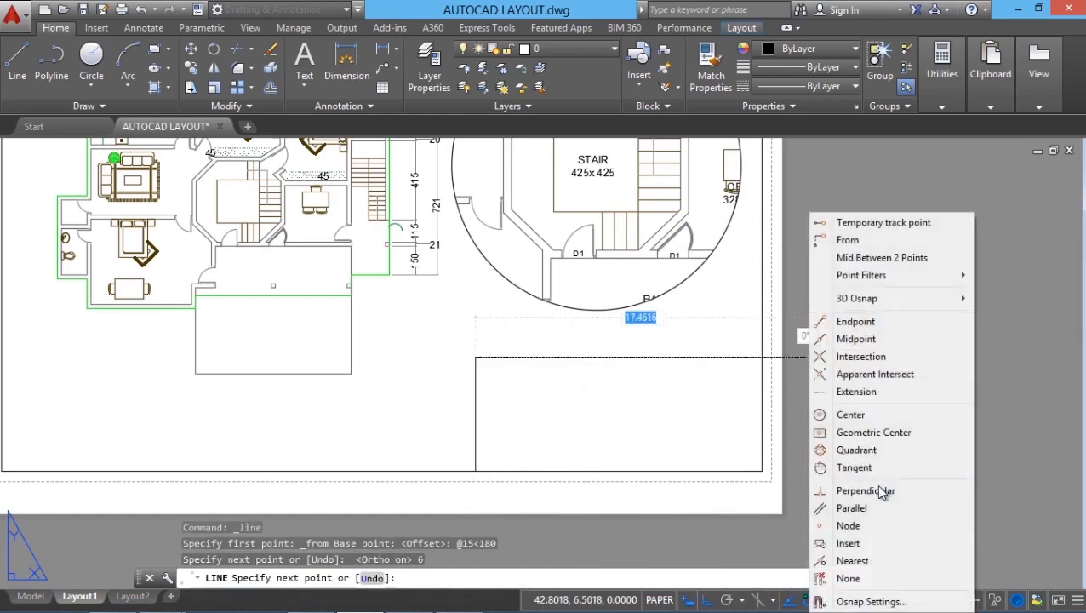
click(876, 484)
click(764, 362)
key(Return)
Offset the title block's top line downward twice at 2 units to divide it into three rows.
scroll(518, 345, down, 2)
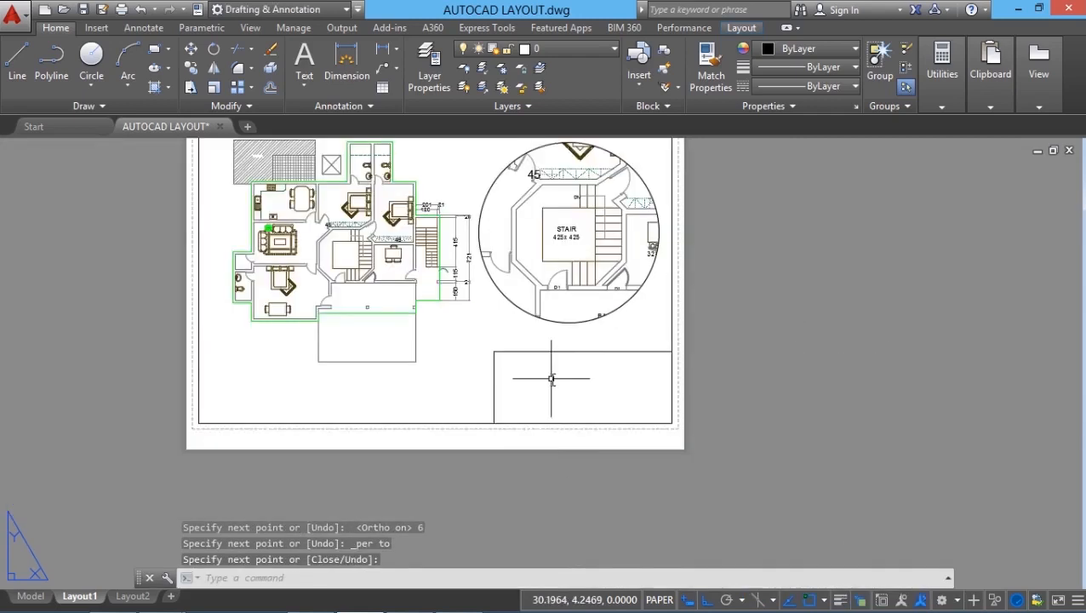
scroll(535, 356, up, 3)
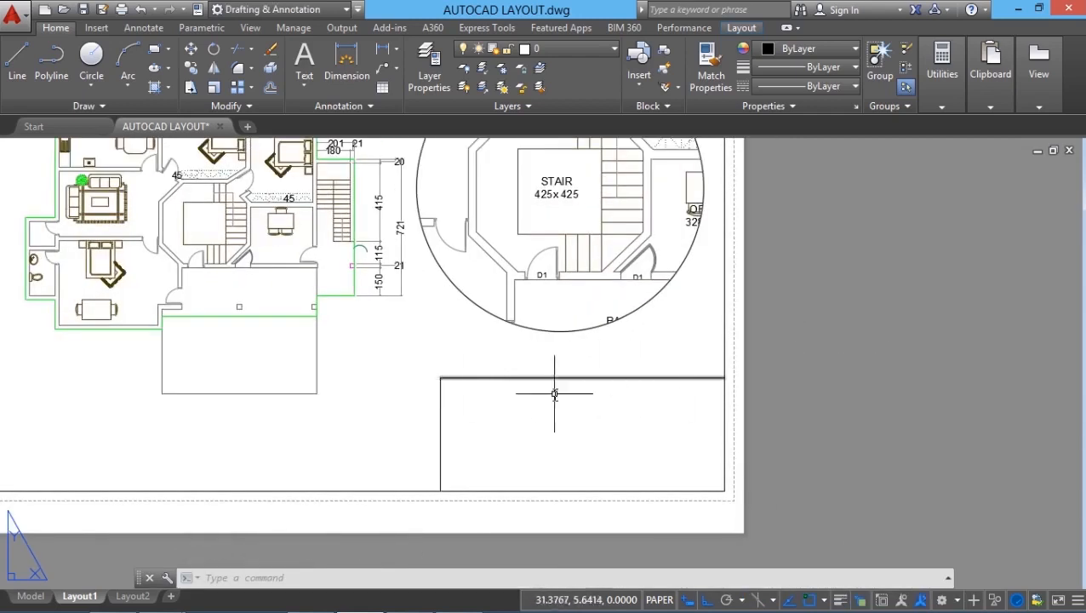
click(270, 90)
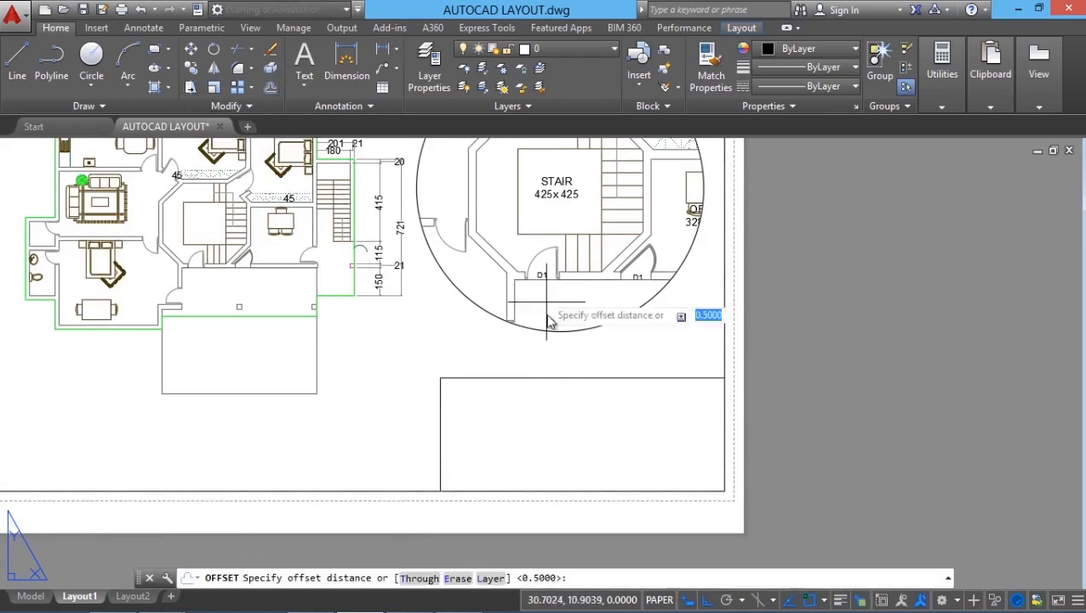
text(2)
key(Return)
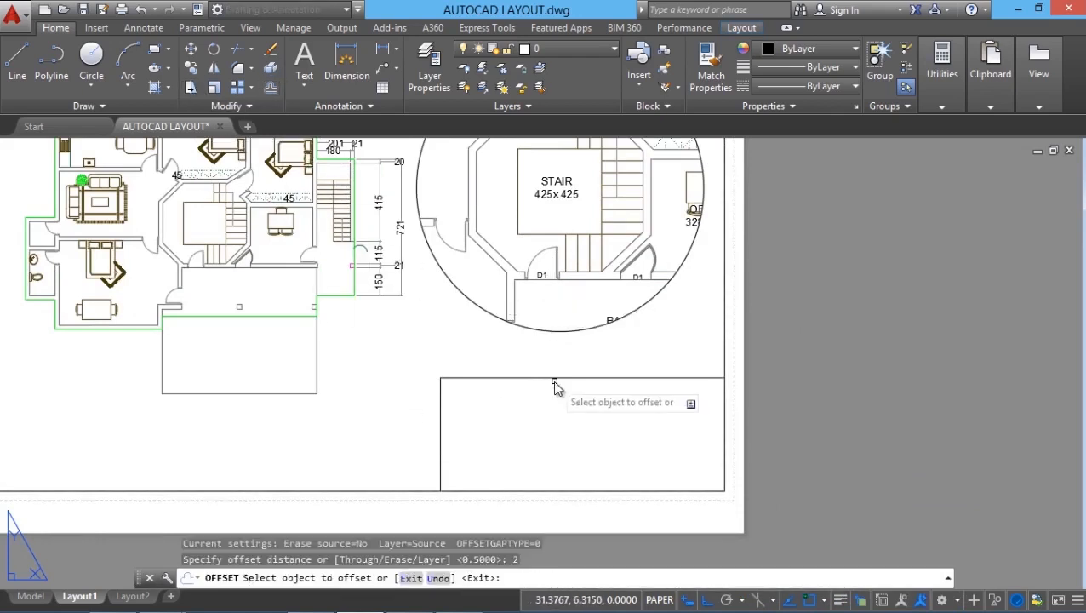
click(555, 378)
click(559, 424)
click(563, 415)
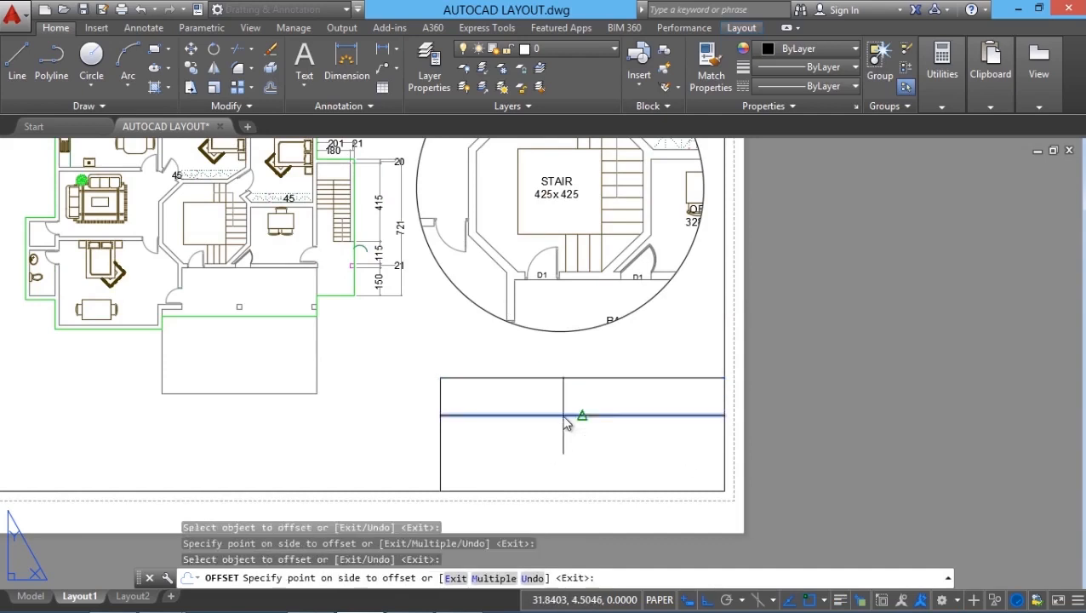
click(554, 440)
key(Return)
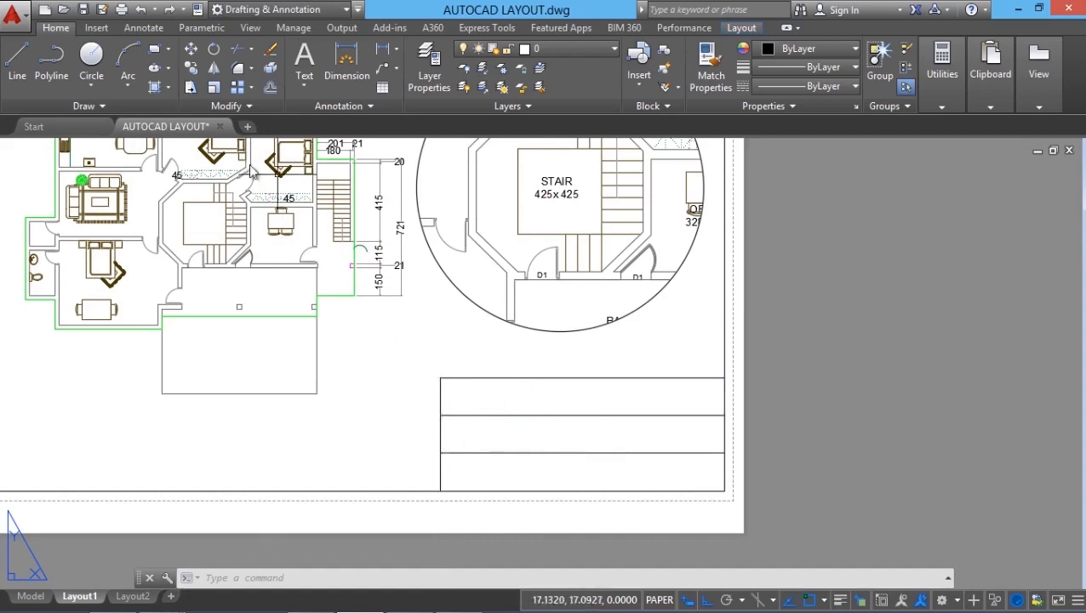
Offset the title block's left edge 3 units to the right to form a narrow first column.
click(270, 87)
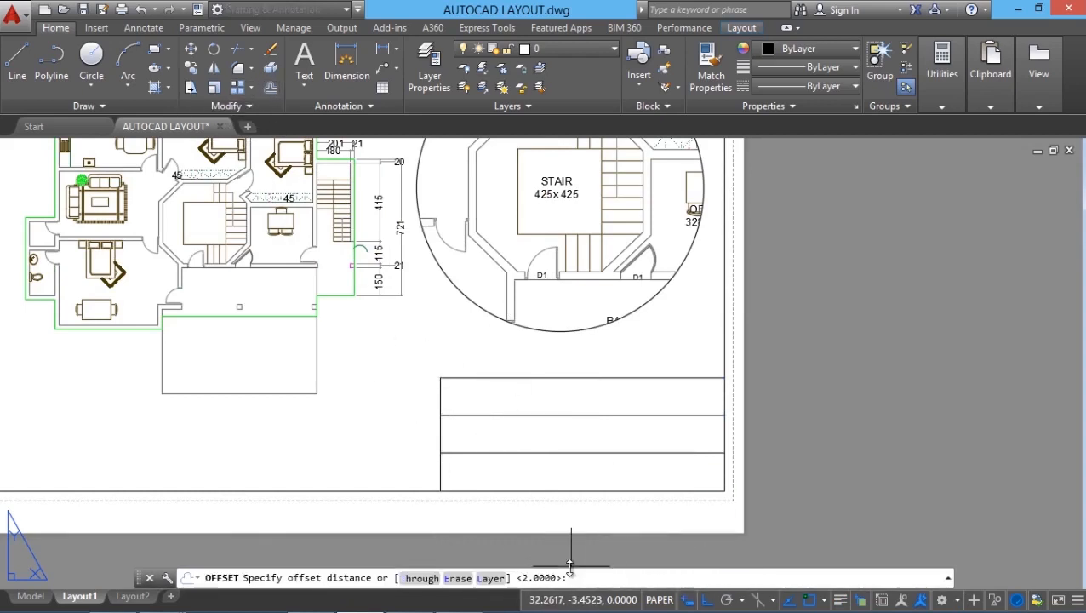
text(3)
key(Return)
click(442, 438)
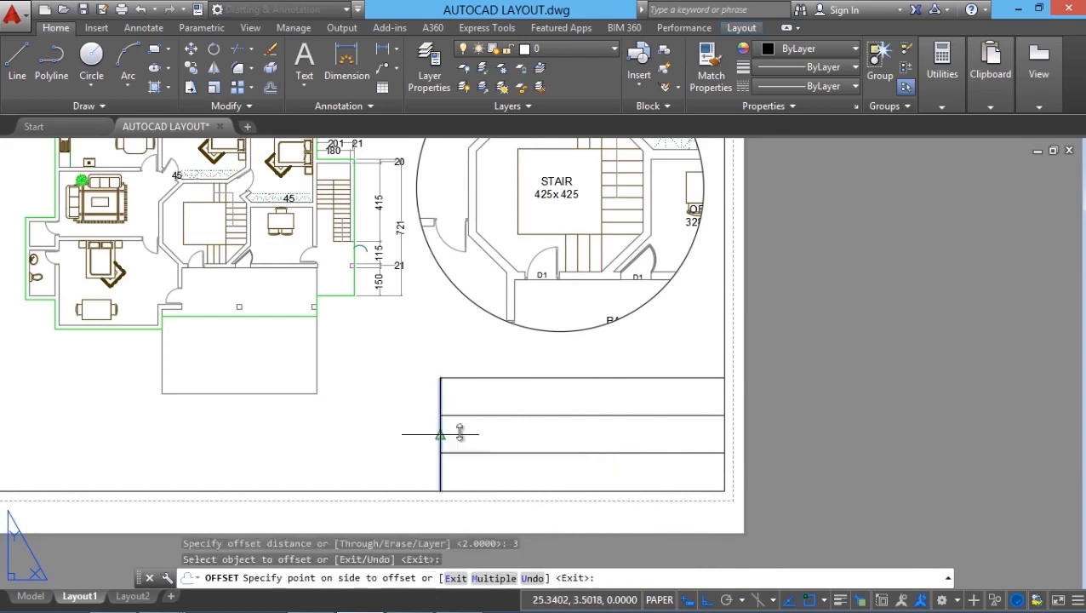
click(600, 489)
key(Escape)
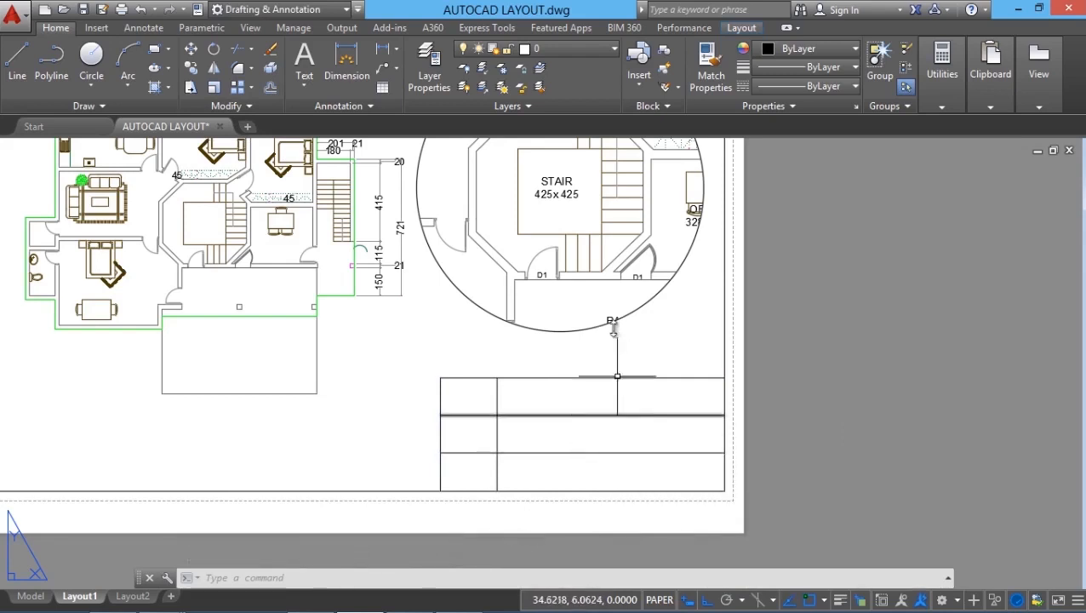
key(space)
key(Escape)
Divide the title block's middle row with a vertical line 6 units right of the first column, perpendicular to the row's upper line.
click(17, 64)
shift+right_click(566, 311)
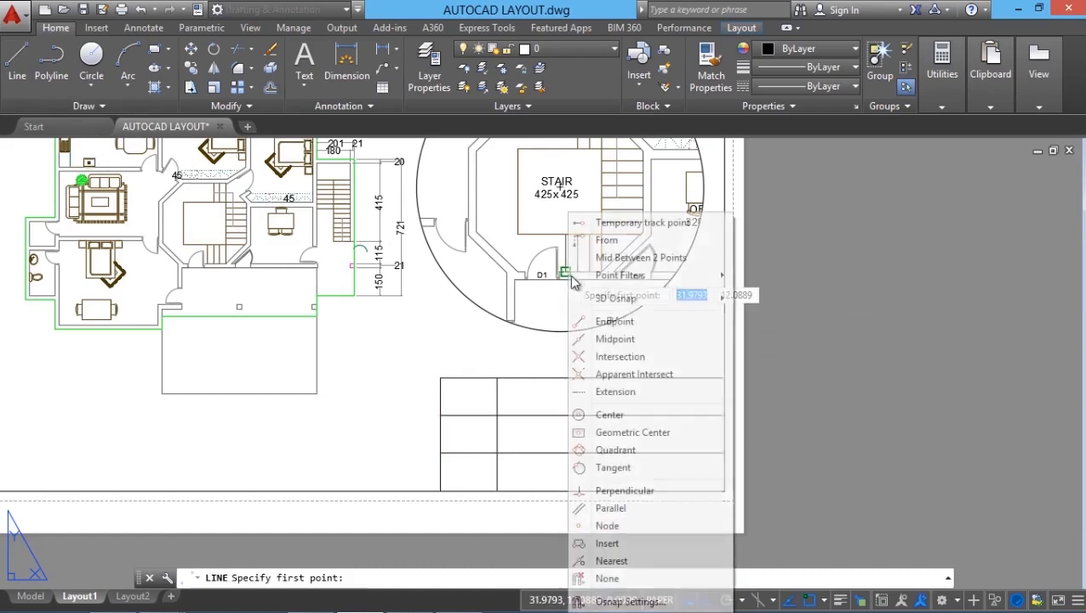
click(602, 236)
shift+right_click(516, 229)
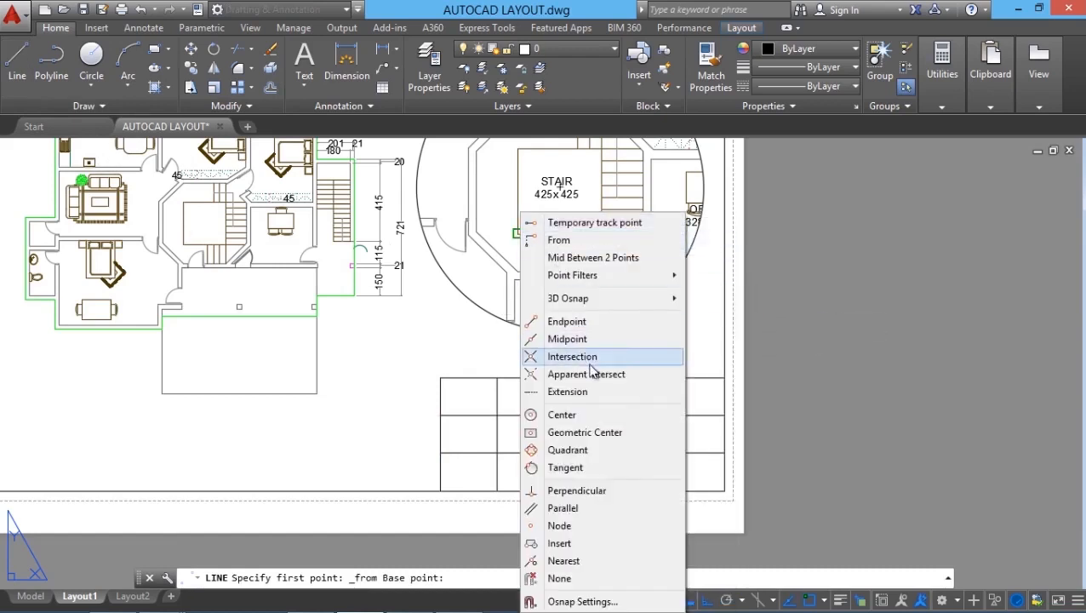
click(587, 361)
click(497, 453)
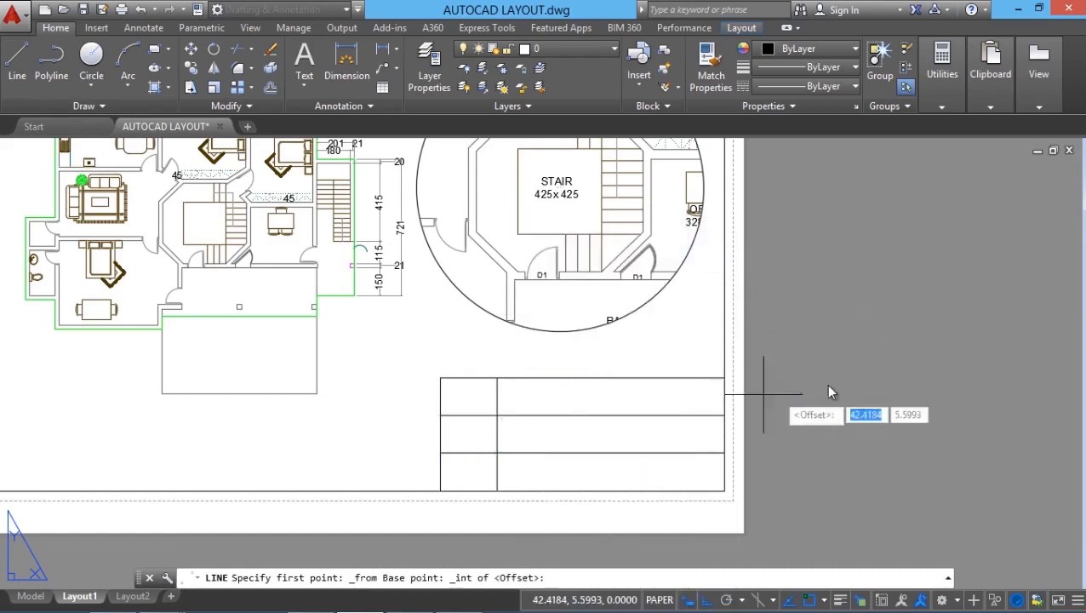
text(6)
key(Tab)
text(0)
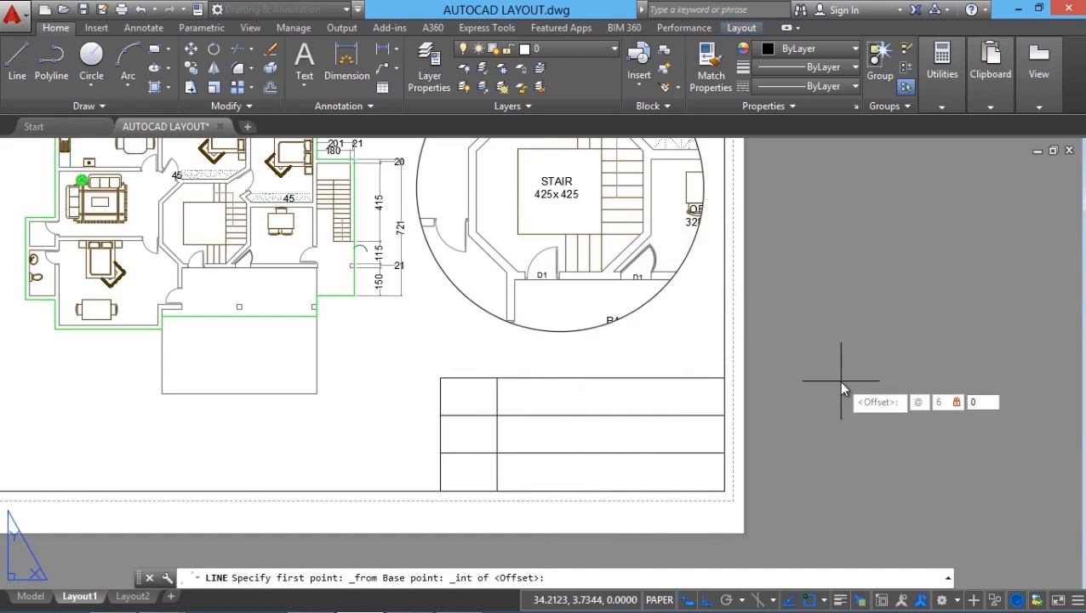
key(Return)
shift+right_click(645, 259)
click(702, 490)
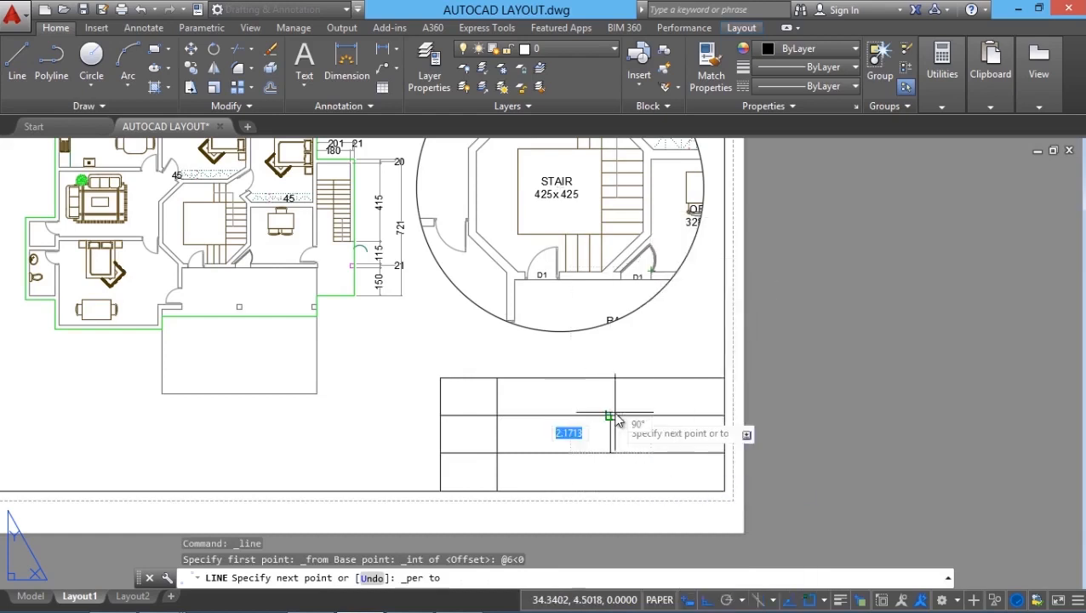
click(606, 417)
key(Return)
Define an attribute with the tag COMPANY_NAME and the prompt "Enter the company name :".
scroll(570, 507, up, 4)
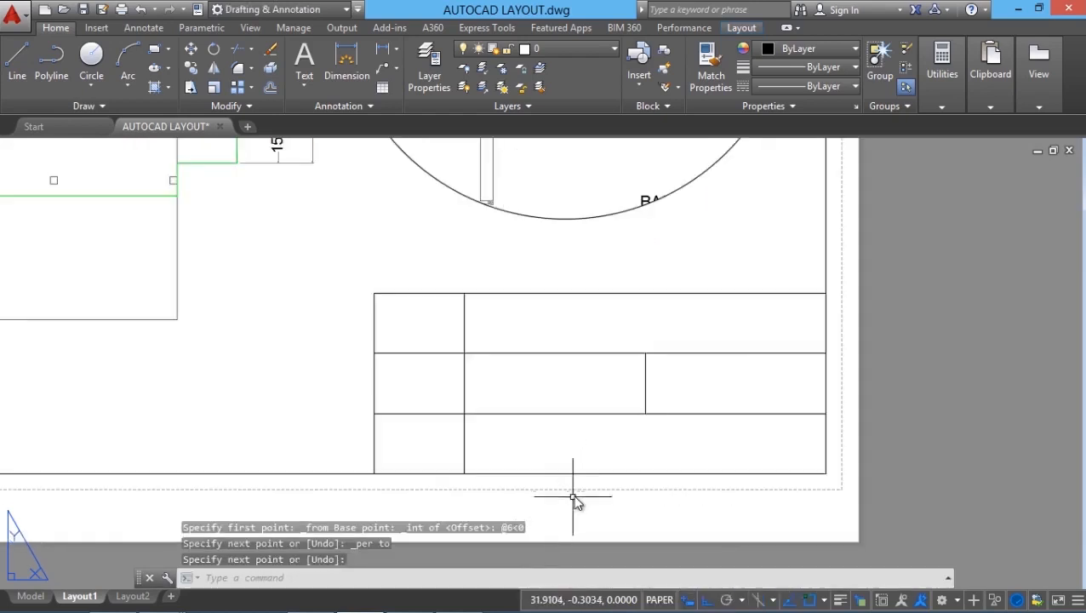
scroll(575, 500, down, 2)
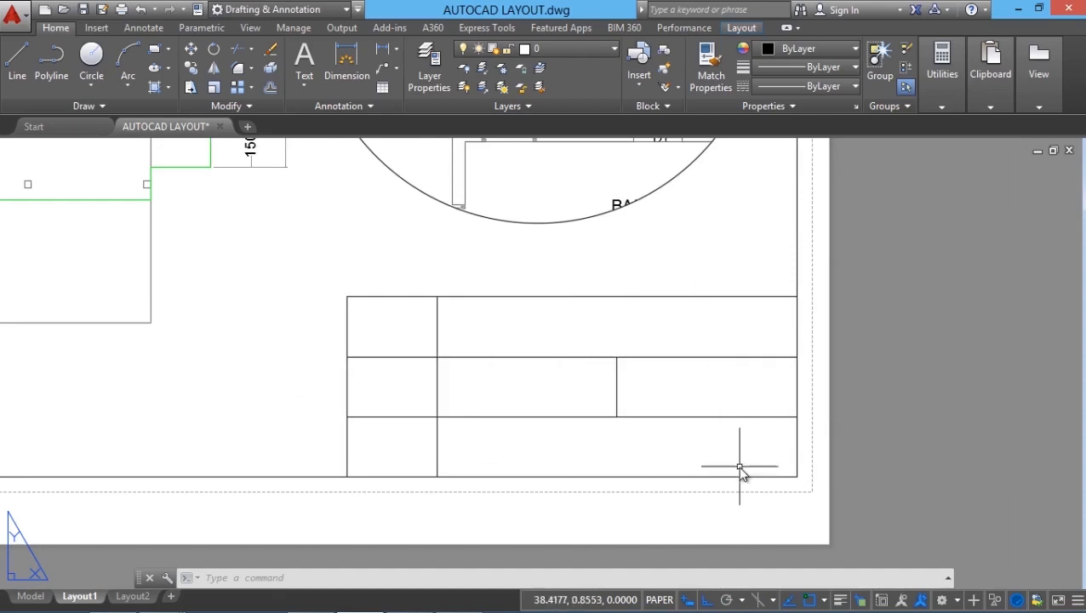
scroll(740, 467, up, 3)
scroll(534, 461, down, 3)
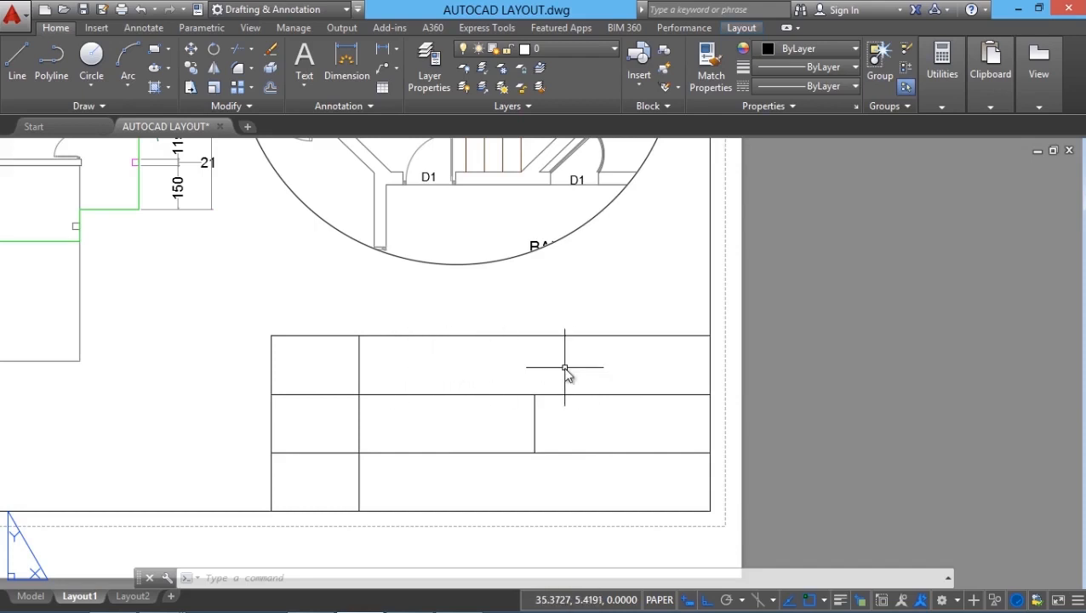
click(665, 107)
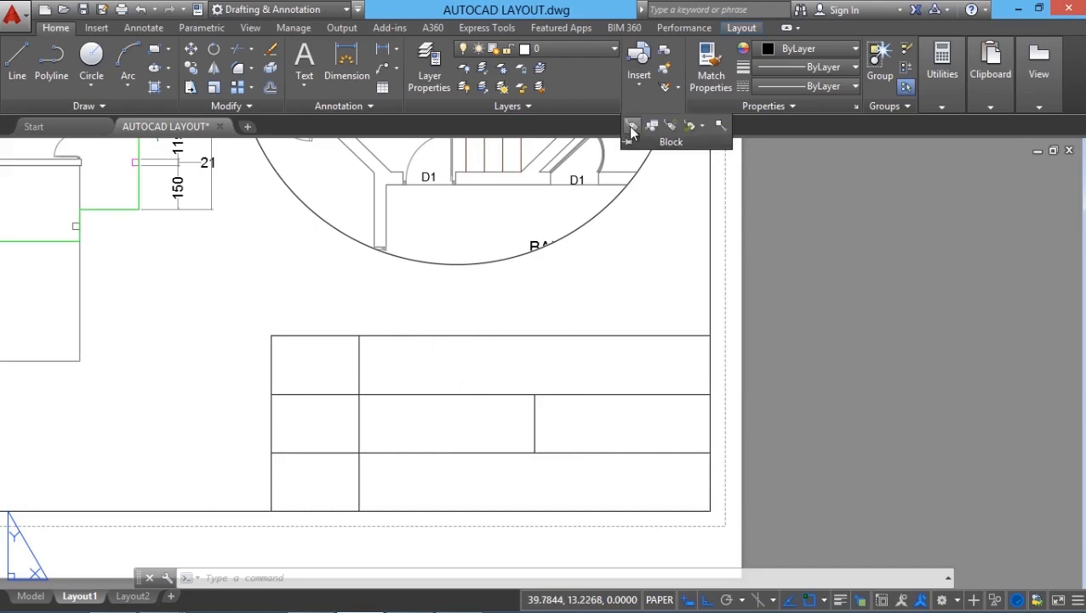
click(631, 128)
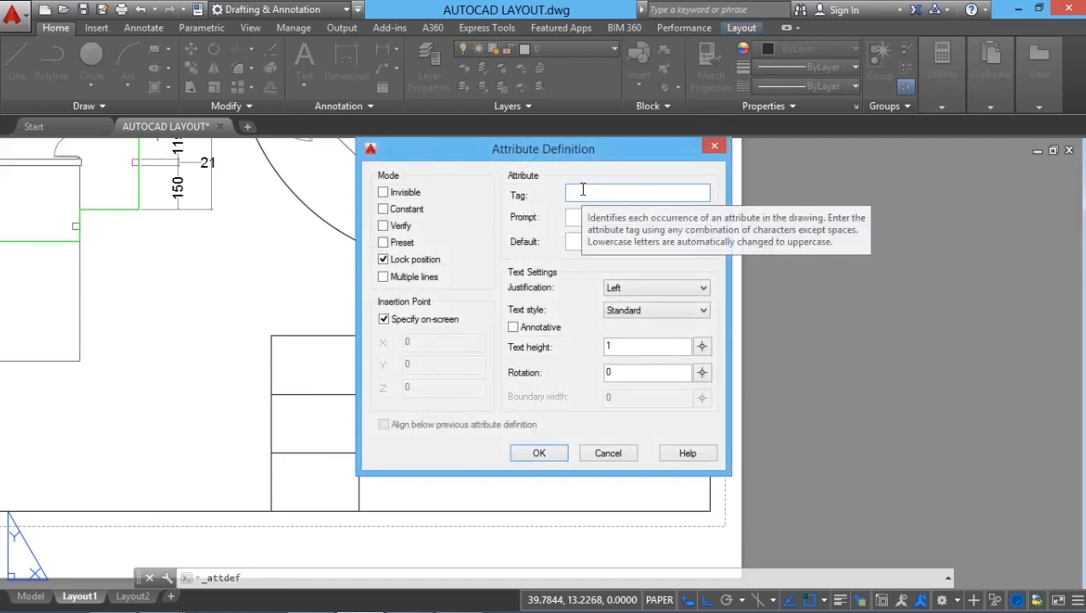
text(COMPANY_NAME)
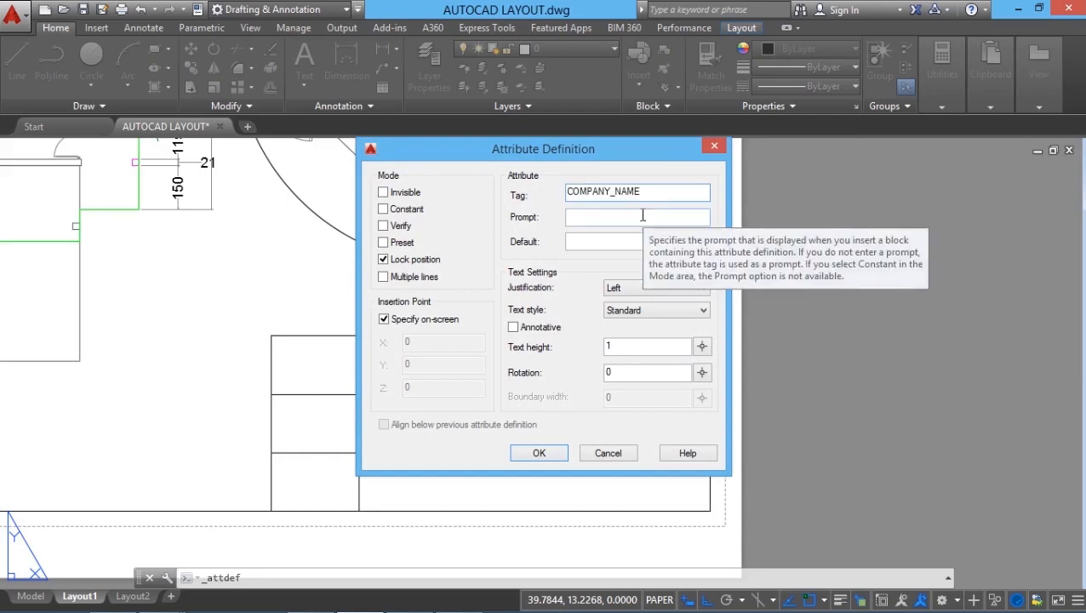
click(586, 218)
text(Enter the company name :)
click(540, 455)
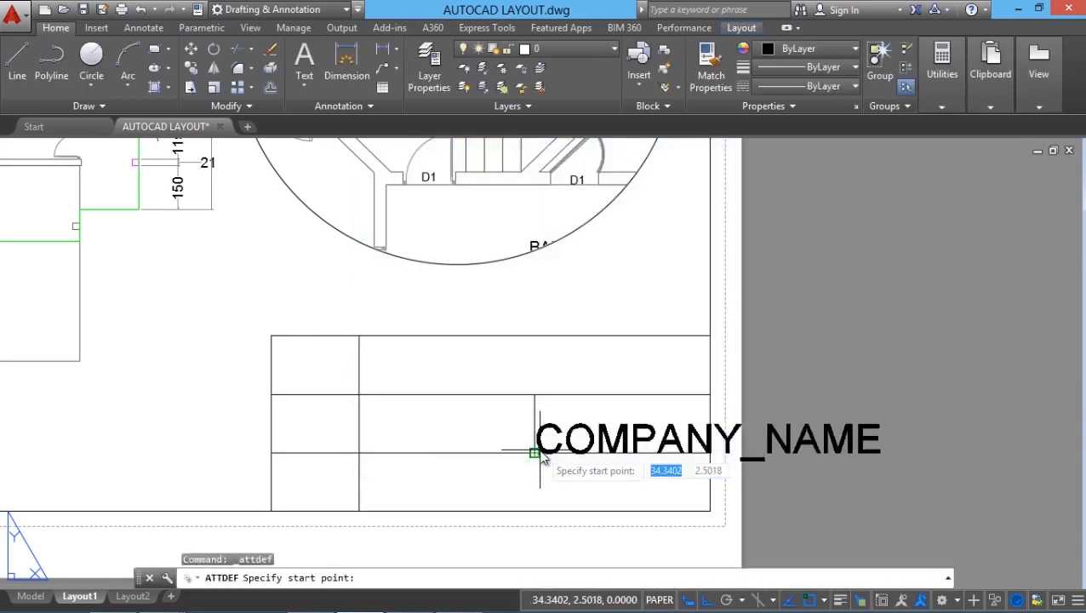
Place the COMPANY_NAME attribute in the wide cell of the title block's top row with object snap turned off.
scroll(375, 384, up, 5)
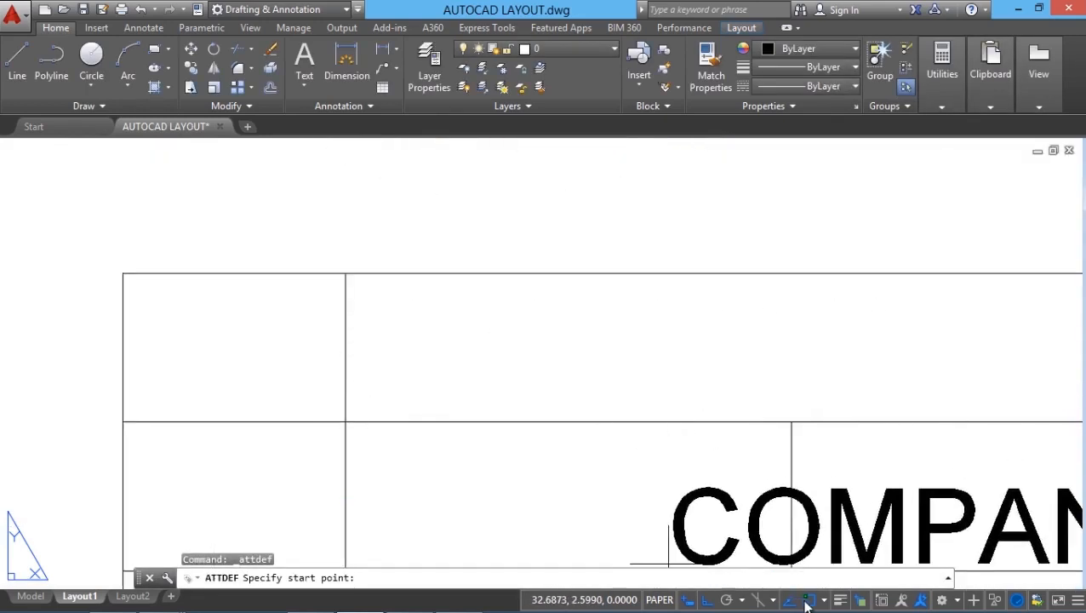
click(807, 602)
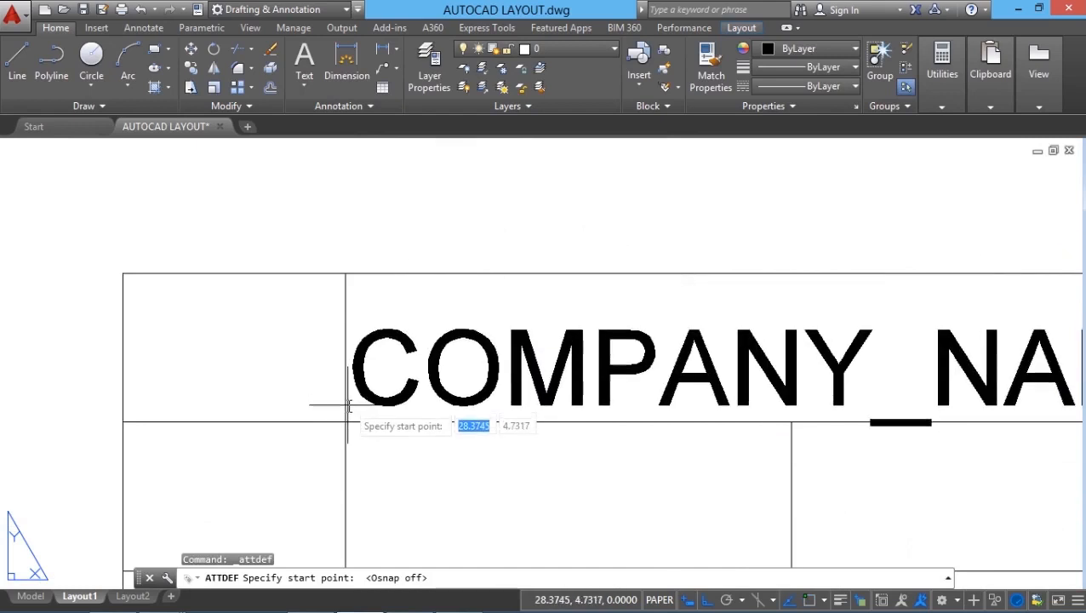
scroll(126, 376, down, 8)
scroll(136, 383, up, 2)
middle_drag(145, 388, 272, 388)
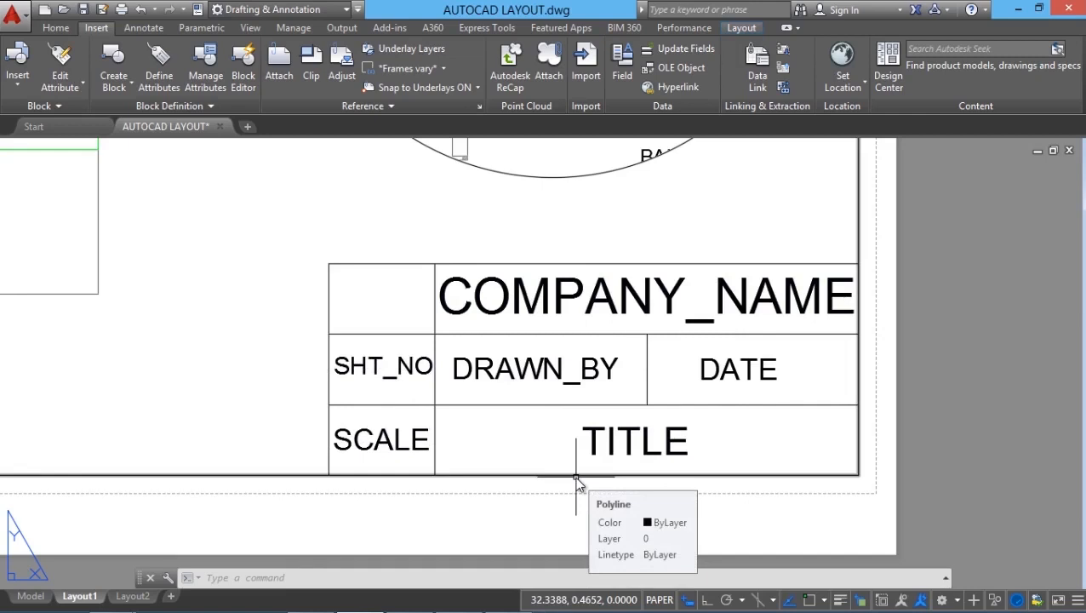
Attach the image SD.jpg from the Desktop as a reference, with insertion point and scale specified on screen.
key(Escape)
click(542, 375)
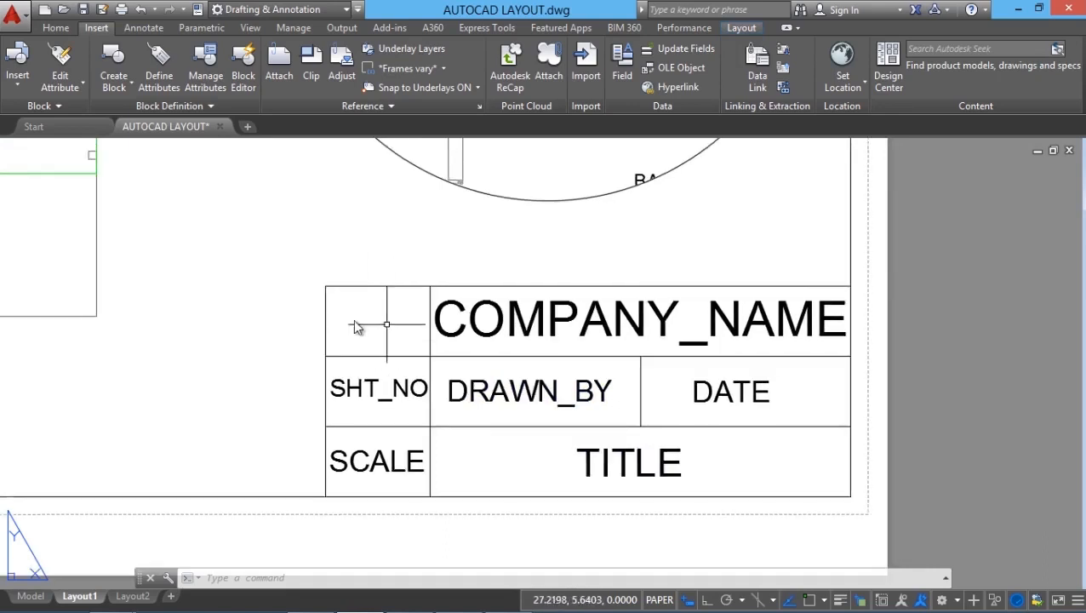
scroll(378, 313, up, 2)
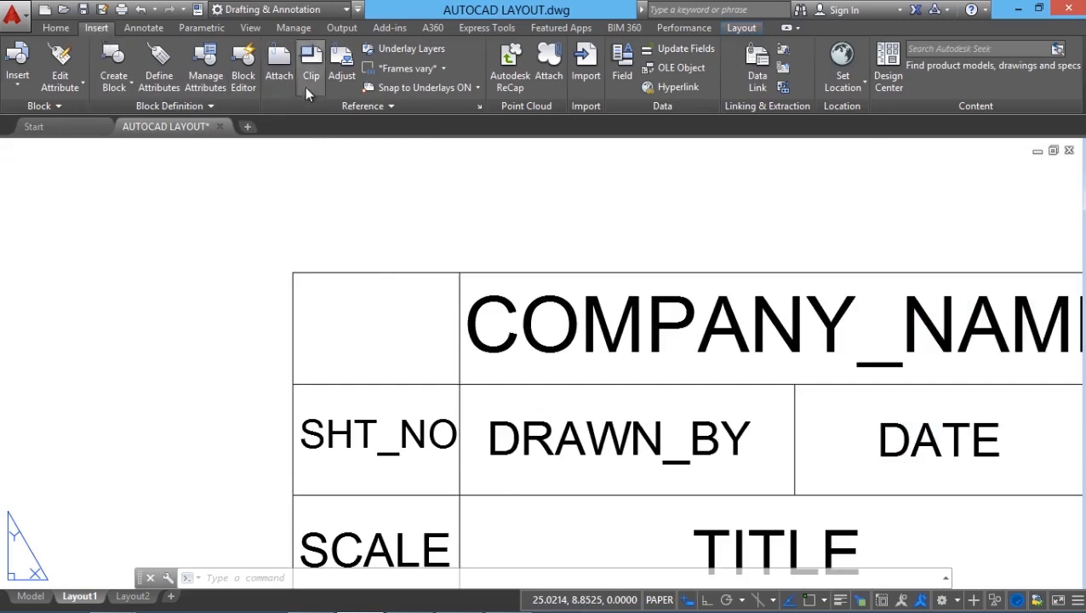
click(274, 68)
drag(619, 247, 621, 387)
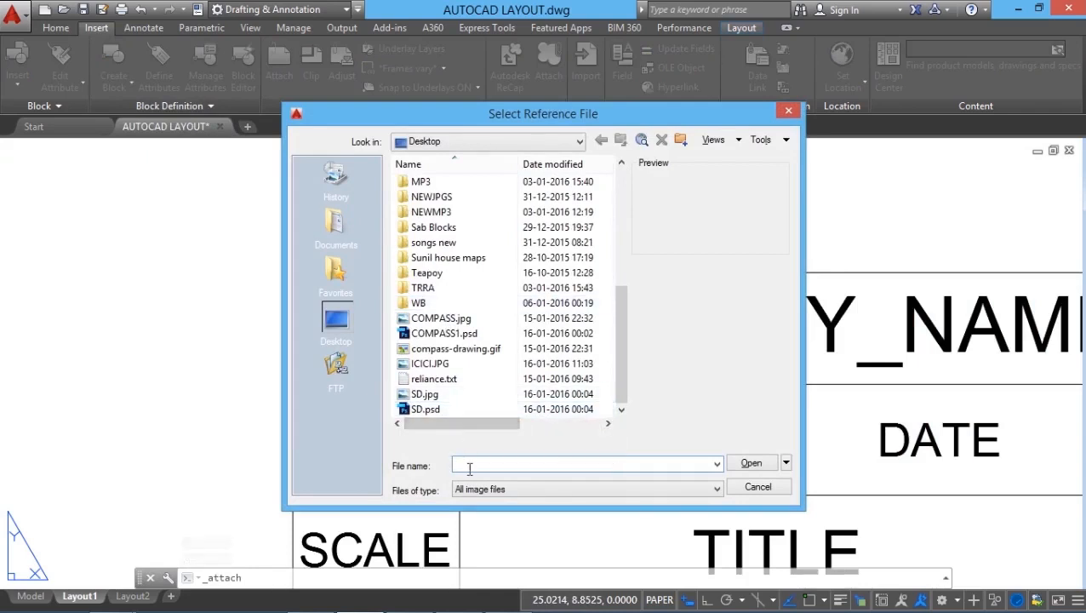
click(425, 394)
click(502, 174)
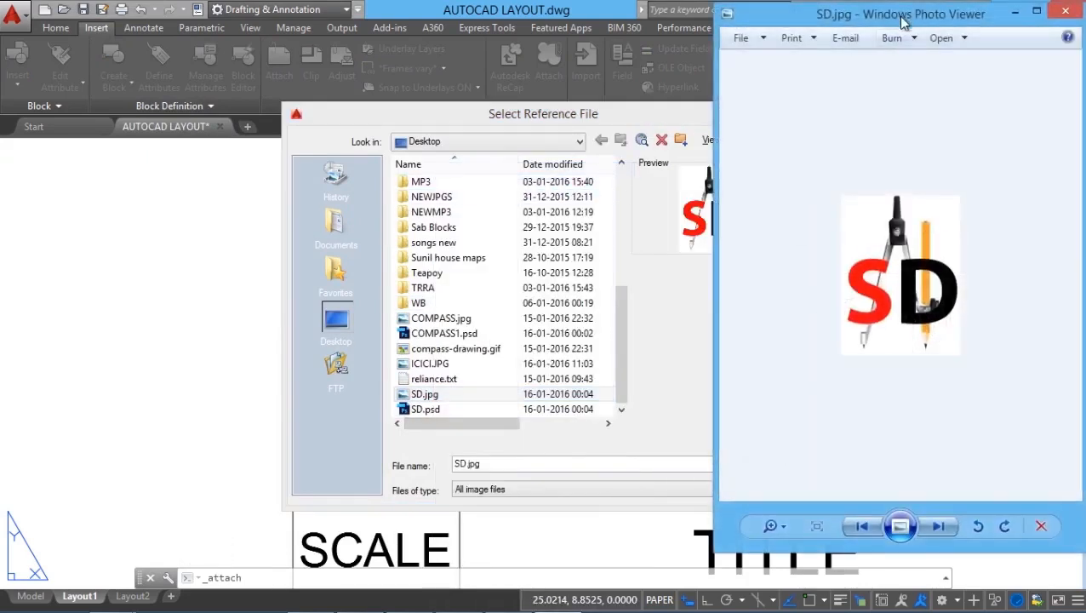
drag(901, 24, 541, 24)
click(710, 7)
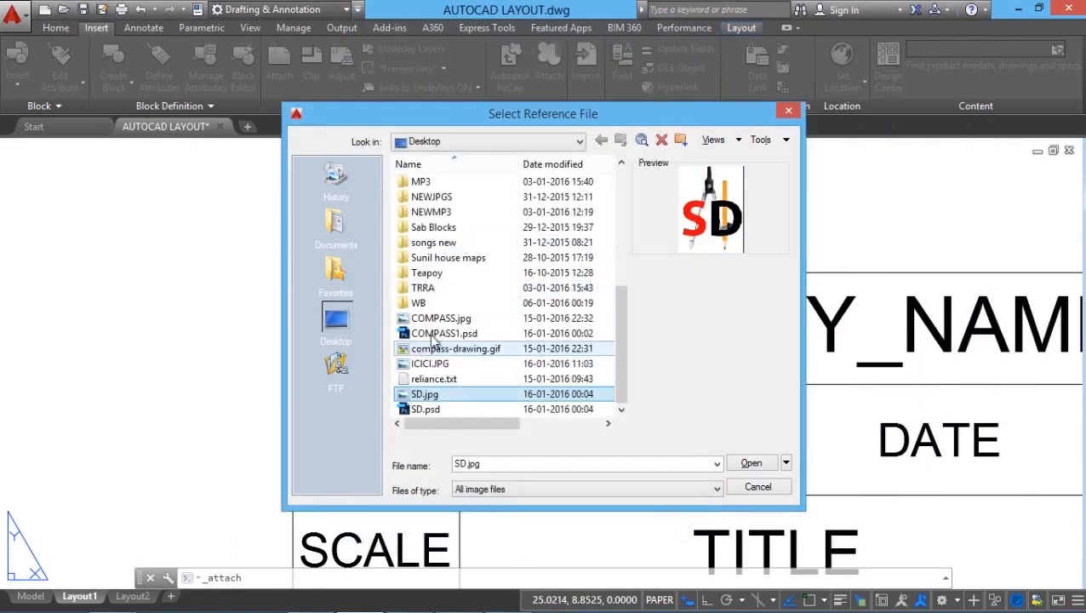
click(739, 467)
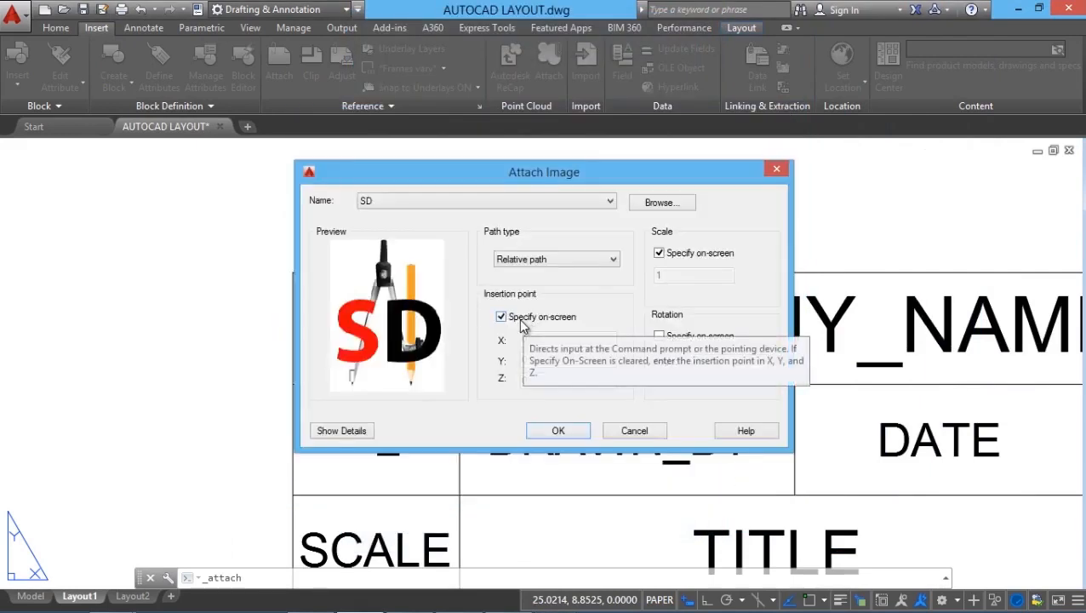
click(578, 435)
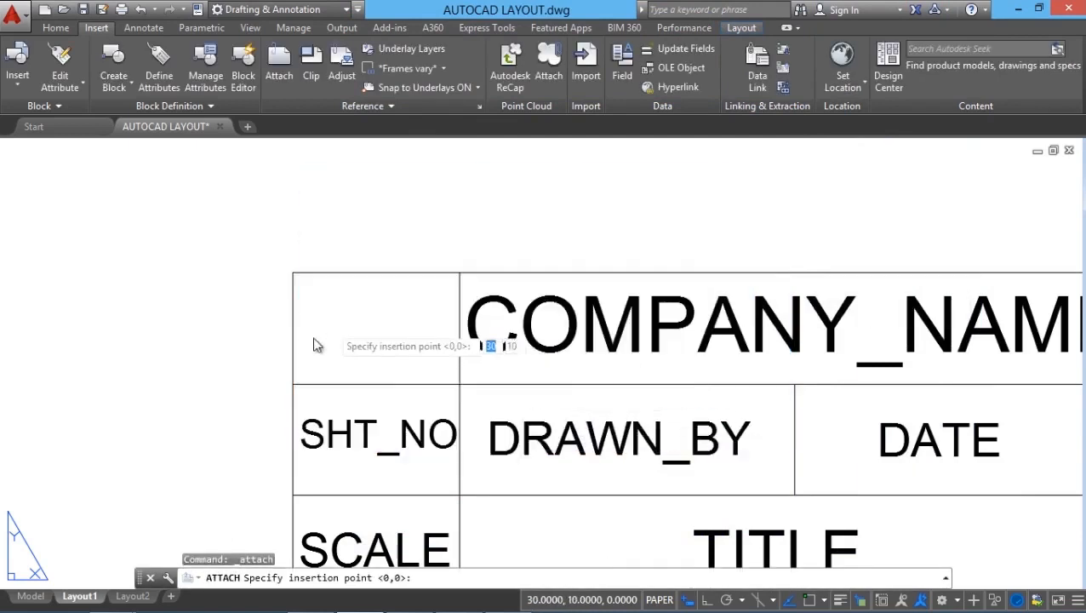
Place the SD logo image in the empty top cell of the title block's first column with snap off, scaled to roughly the cell's height.
scroll(311, 381, up, 2)
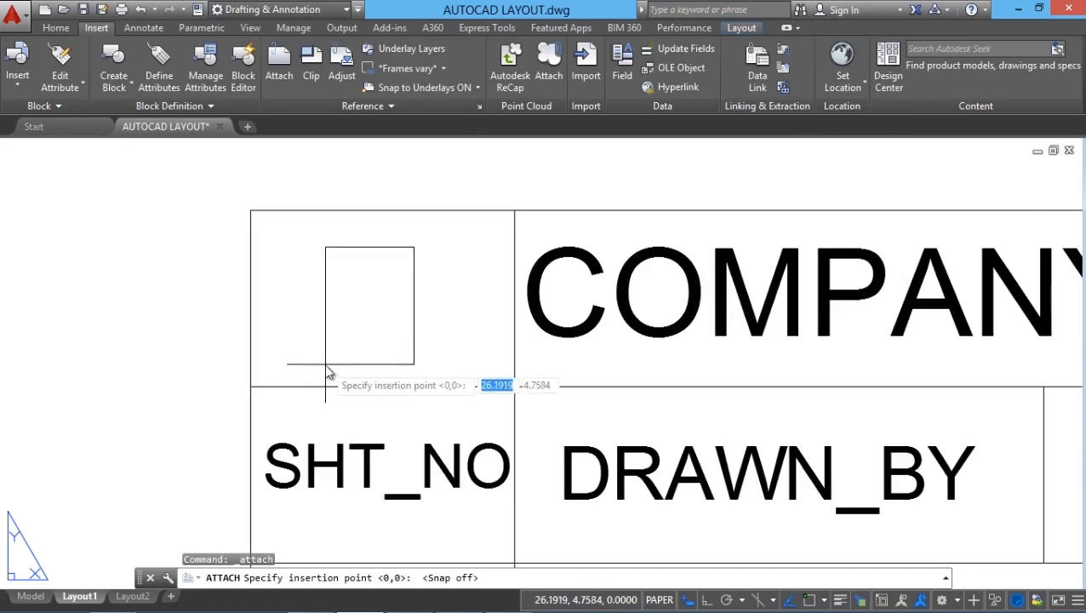
click(327, 360)
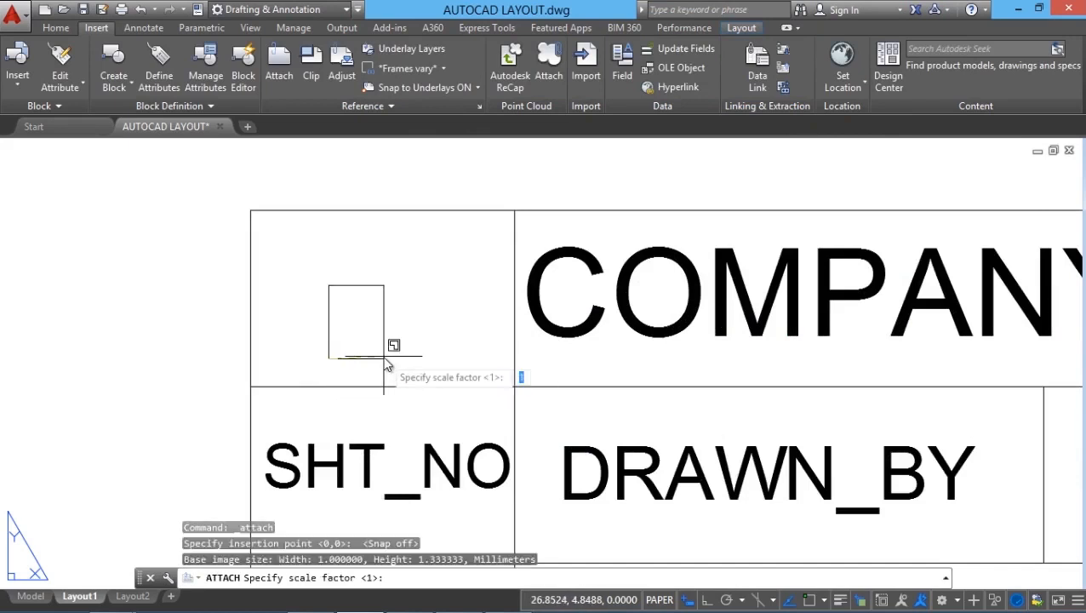
click(434, 298)
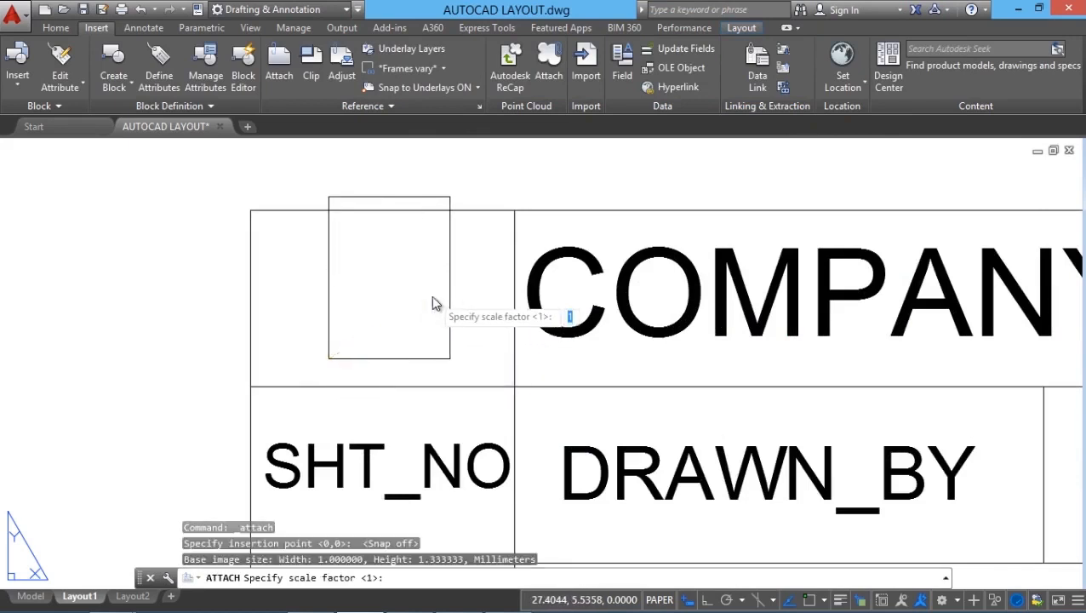
Move the SD logo image slightly down so that it sits fully inside its title block cell.
click(56, 27)
click(191, 49)
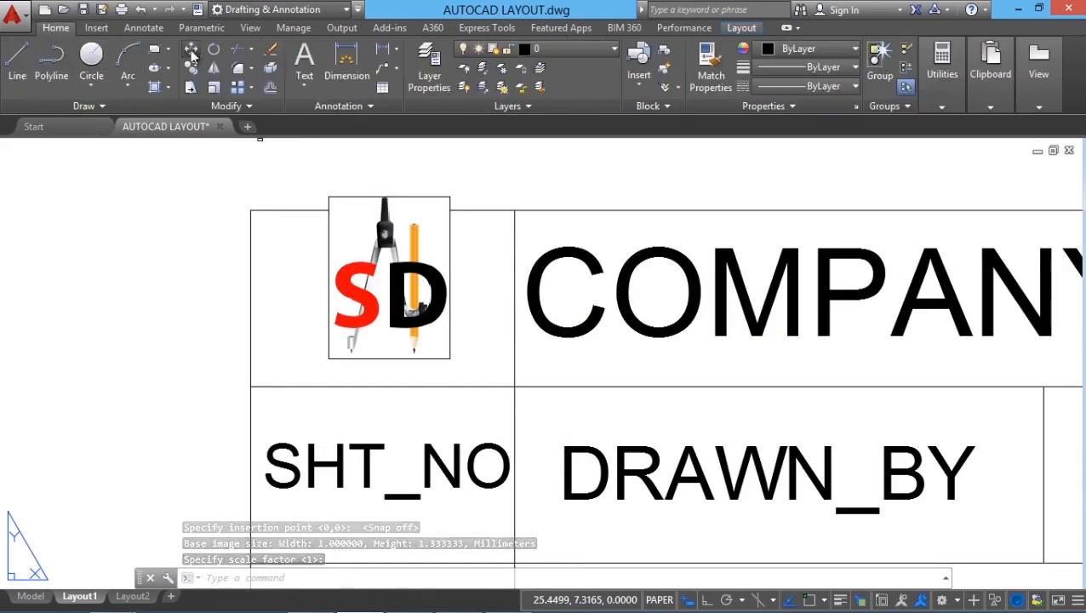
click(473, 243)
click(438, 281)
key(Return)
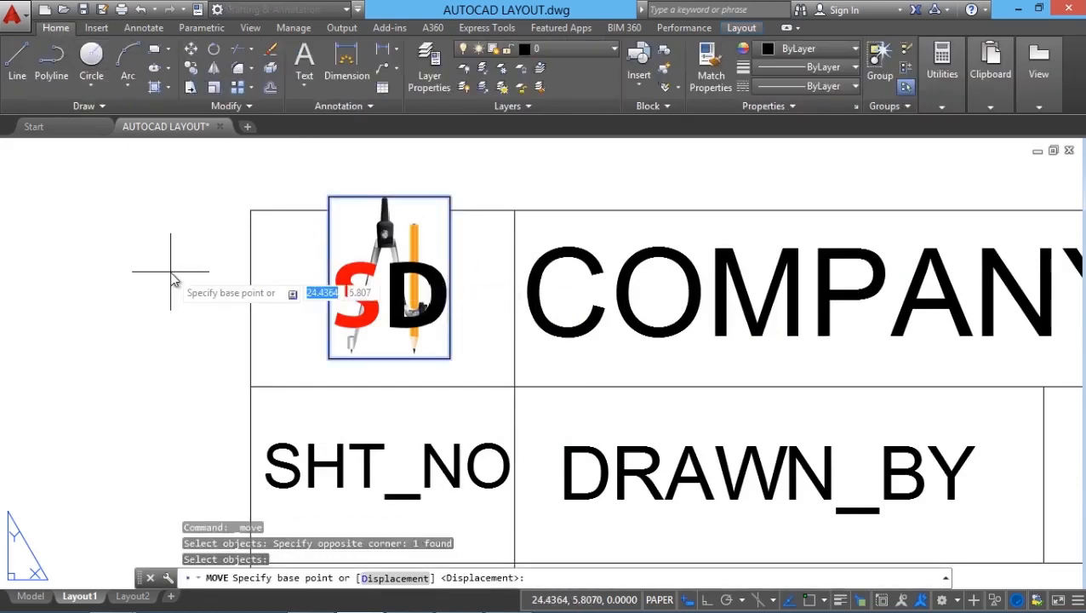
click(172, 277)
click(169, 298)
scroll(140, 302, down, 4)
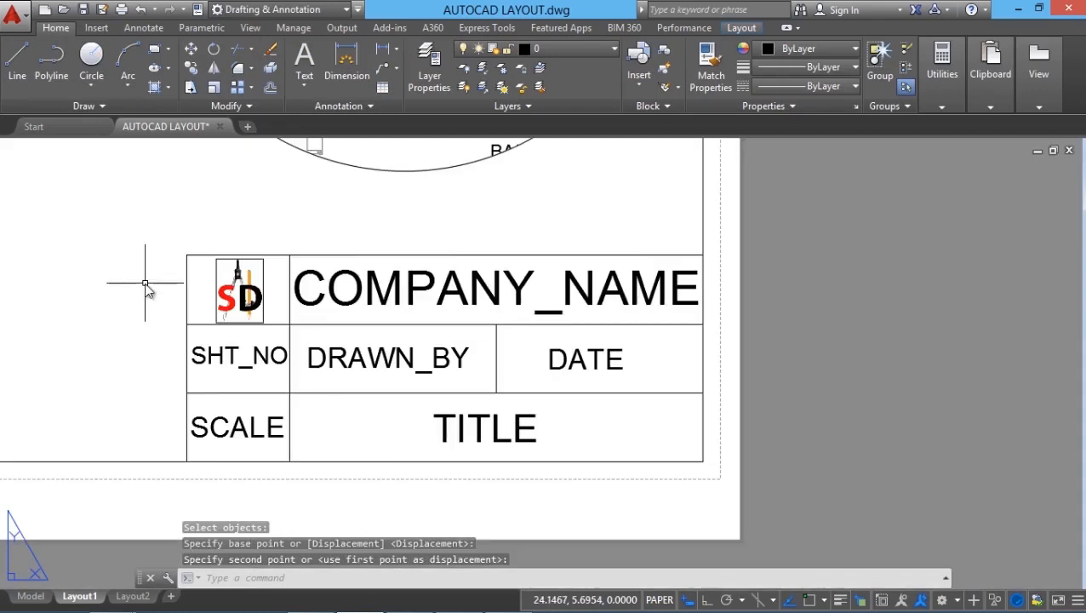
scroll(73, 389, up, 2)
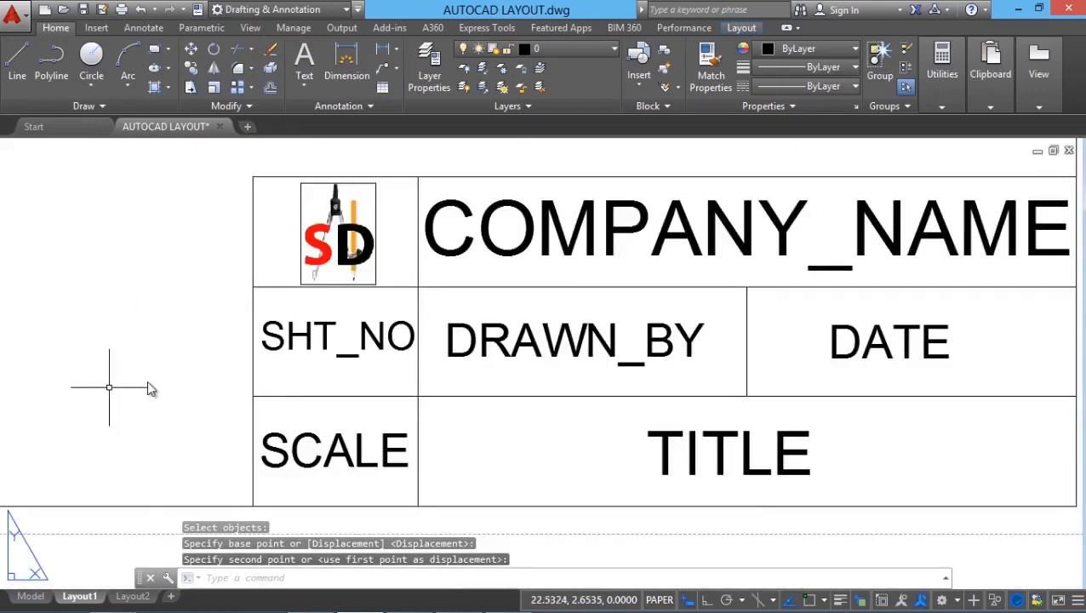
Change the prompt of the DRAWN_BY attribute to "Enter name of the designer :" in its properties.
scroll(765, 502, down, 6)
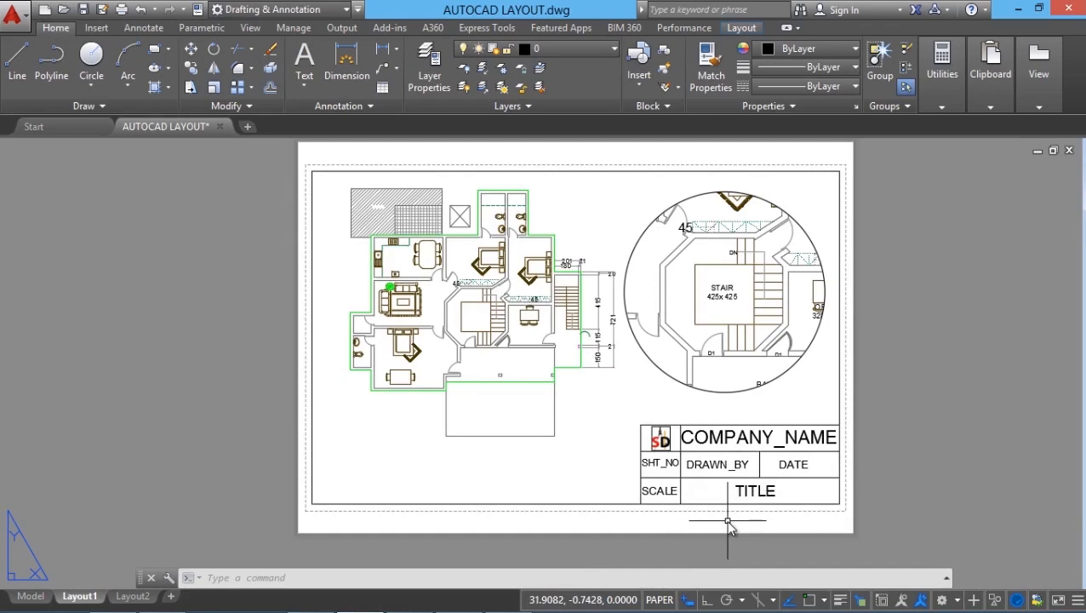
scroll(710, 490, up, 4)
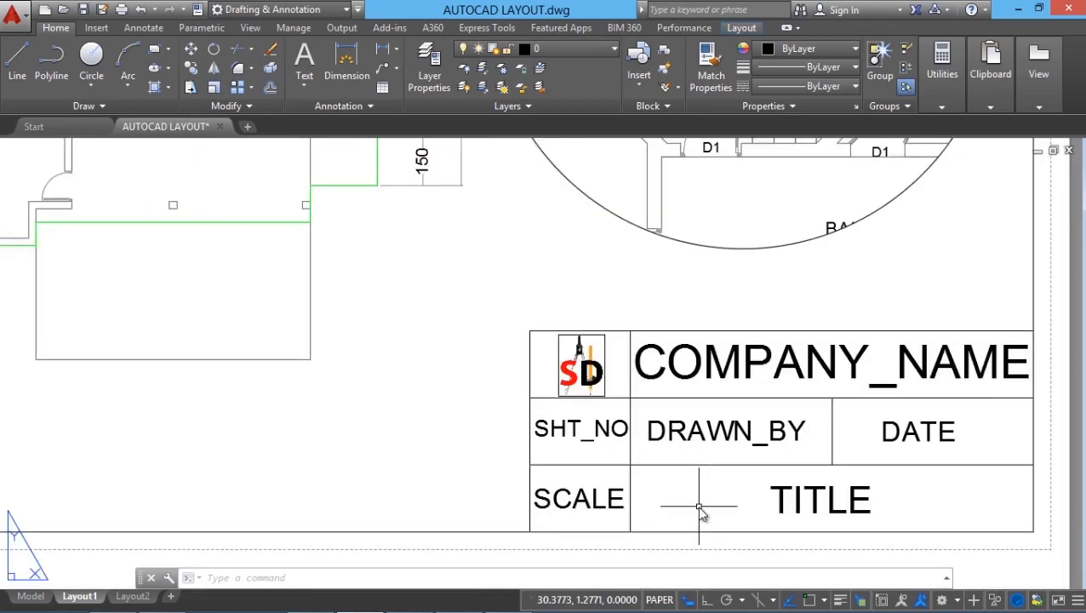
click(714, 449)
scroll(772, 529, down, 4)
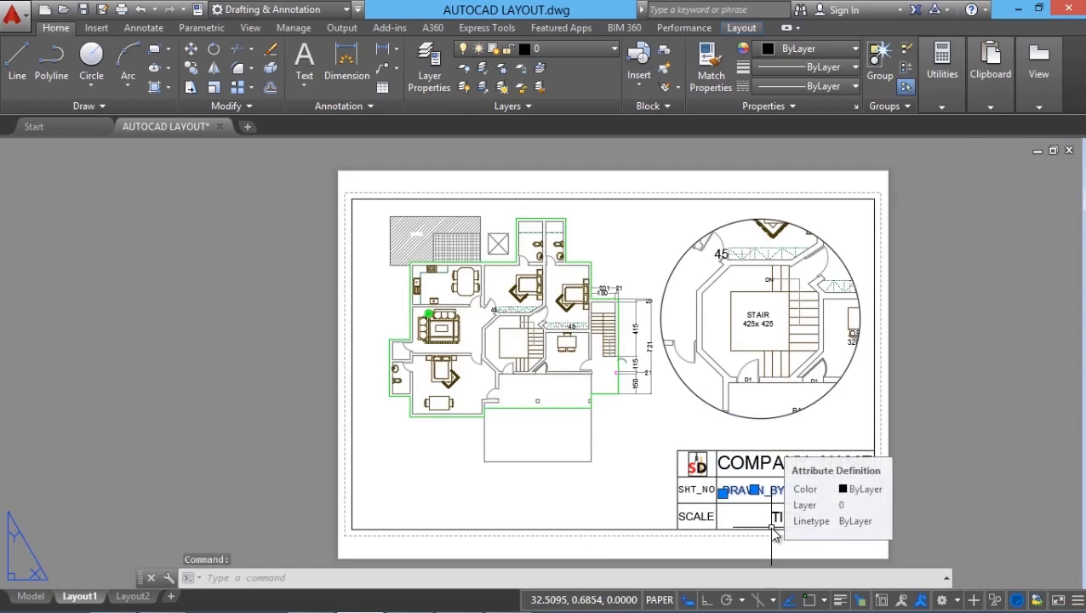
key(ctrl+1)
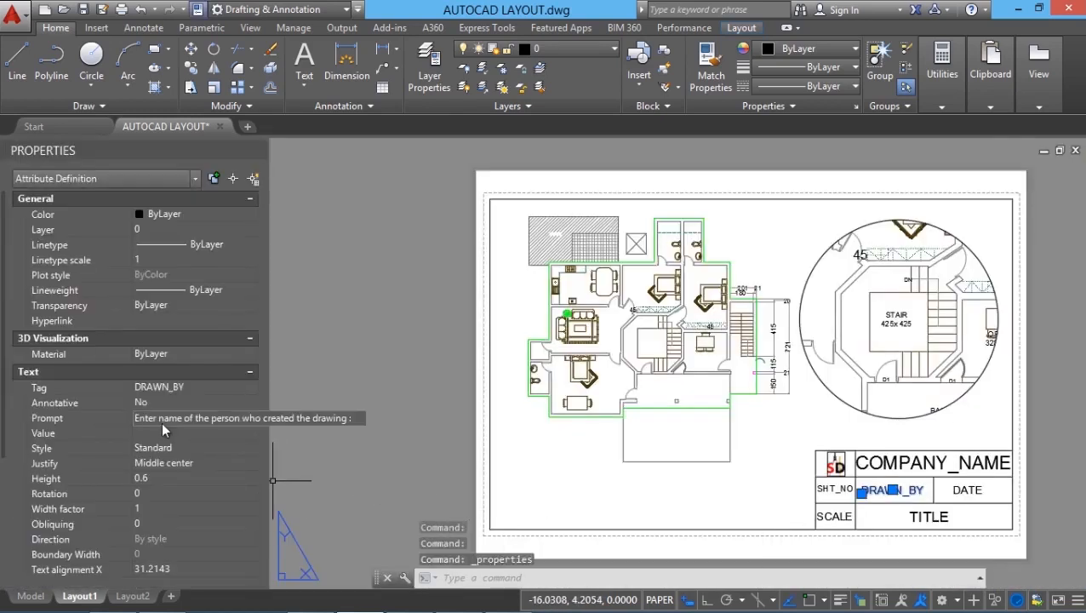
click(233, 418)
drag(149, 419, 151, 474)
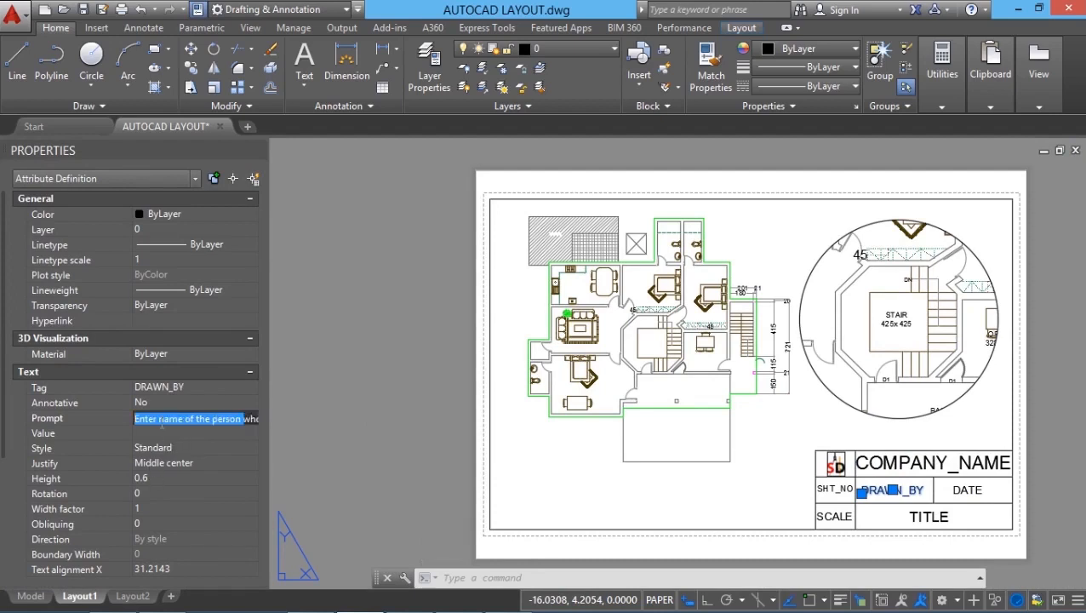
click(159, 420)
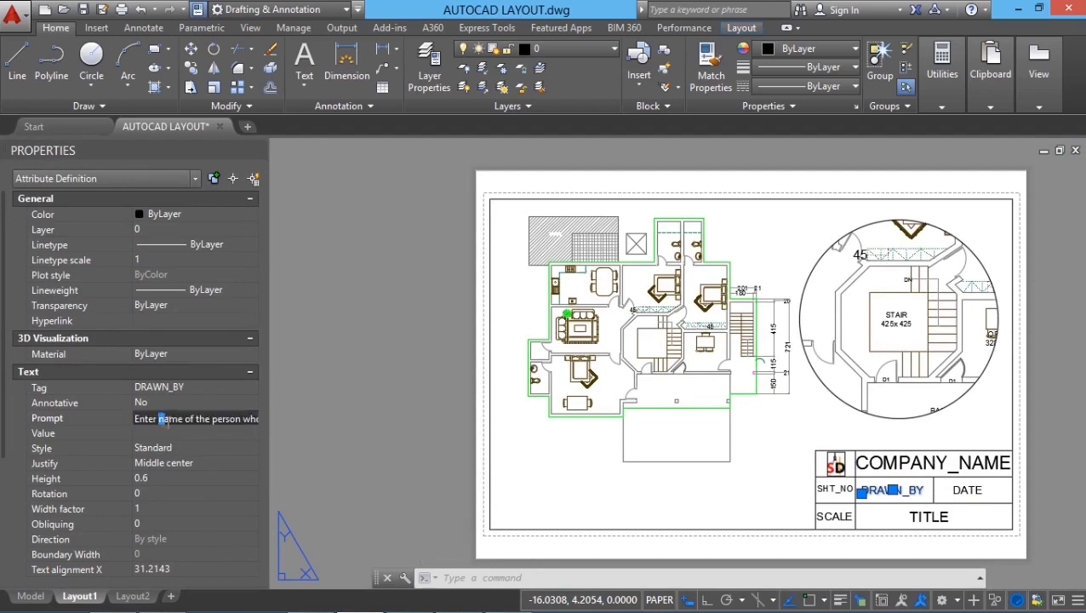
key(ctrl+a)
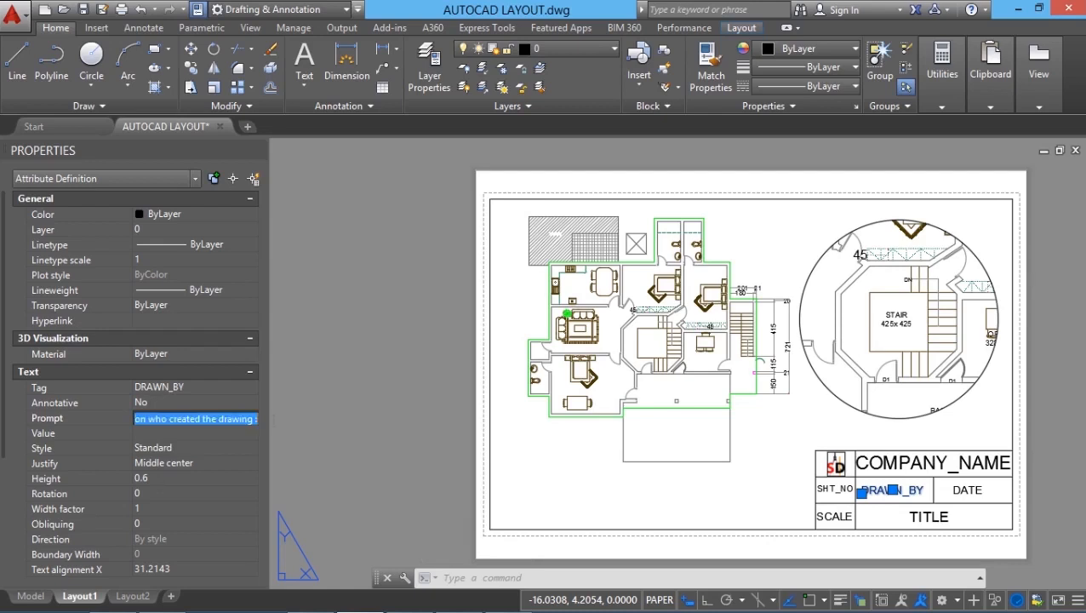
key(shift+Left)
key(shift+Left)
key(shift+Left)
key(shift+Left)
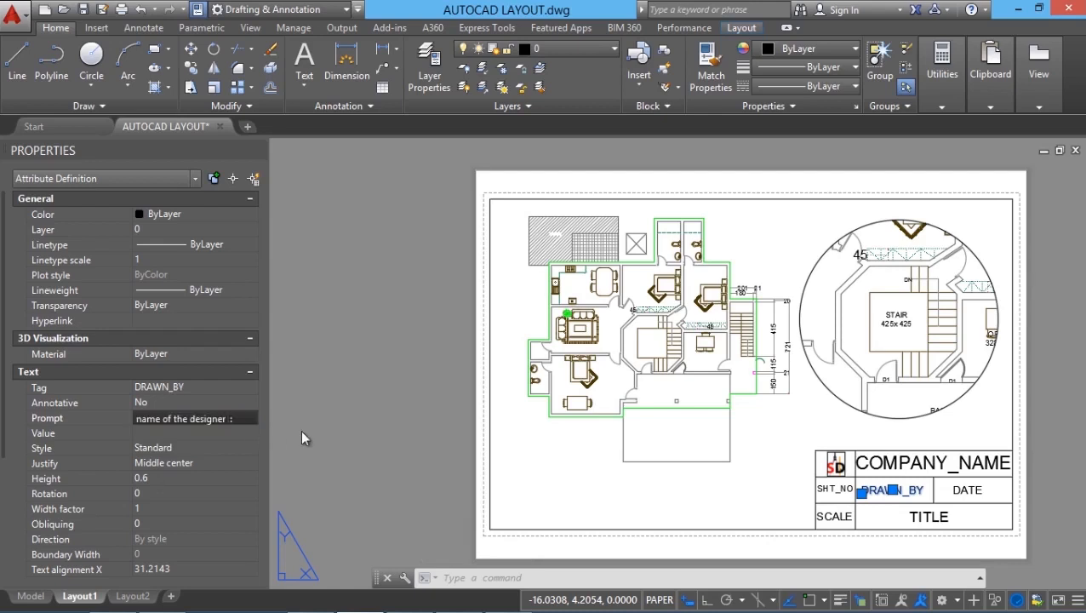
key(Return)
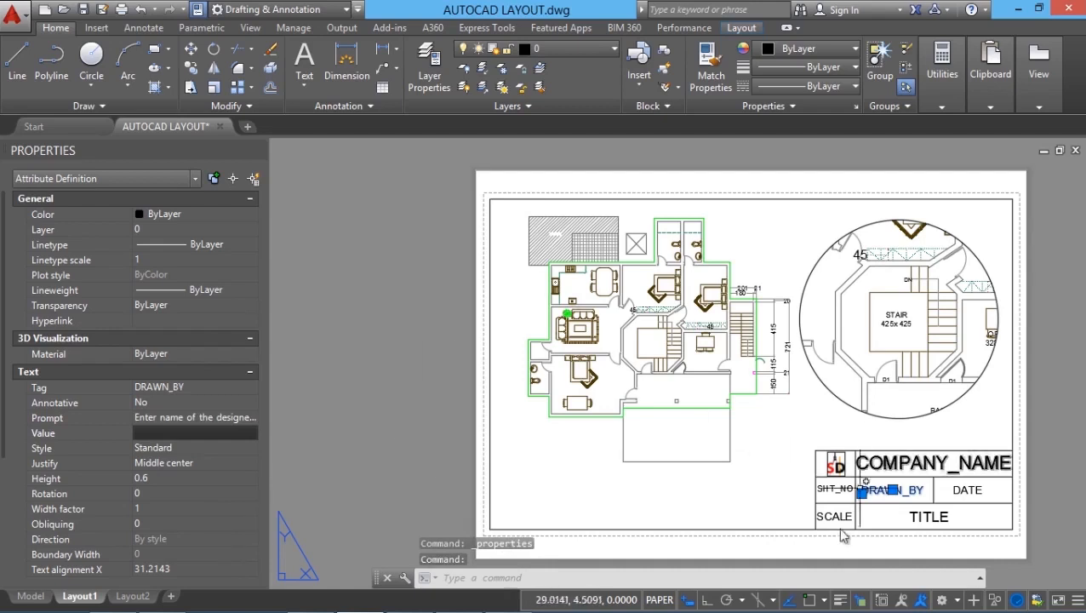
click(259, 149)
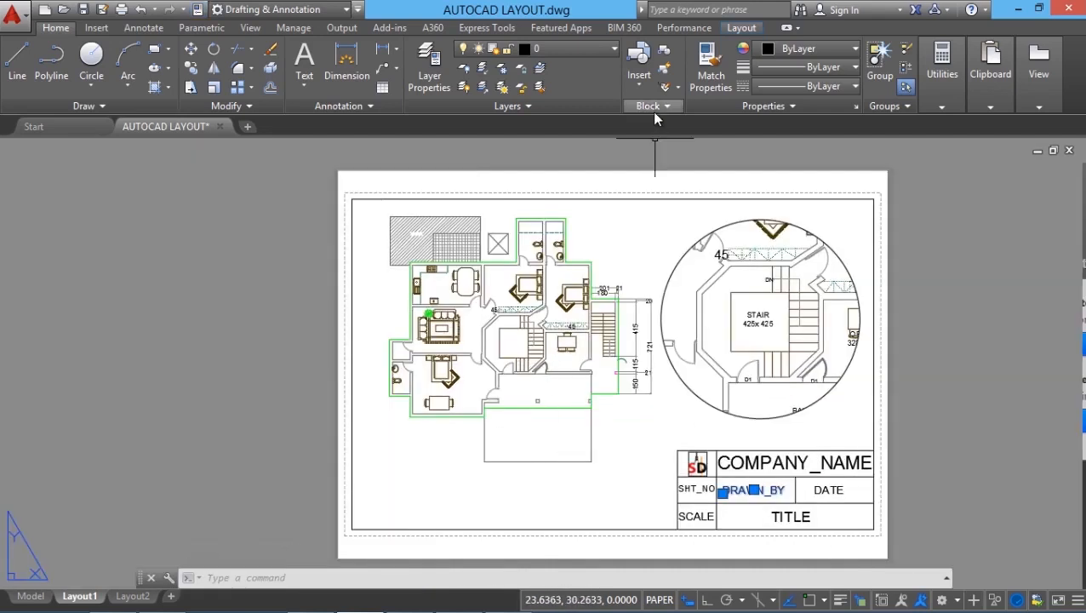
Define a block named TIRLE BLK from the sheet border and the complete title block, with the base point at 0,0,0.
click(667, 50)
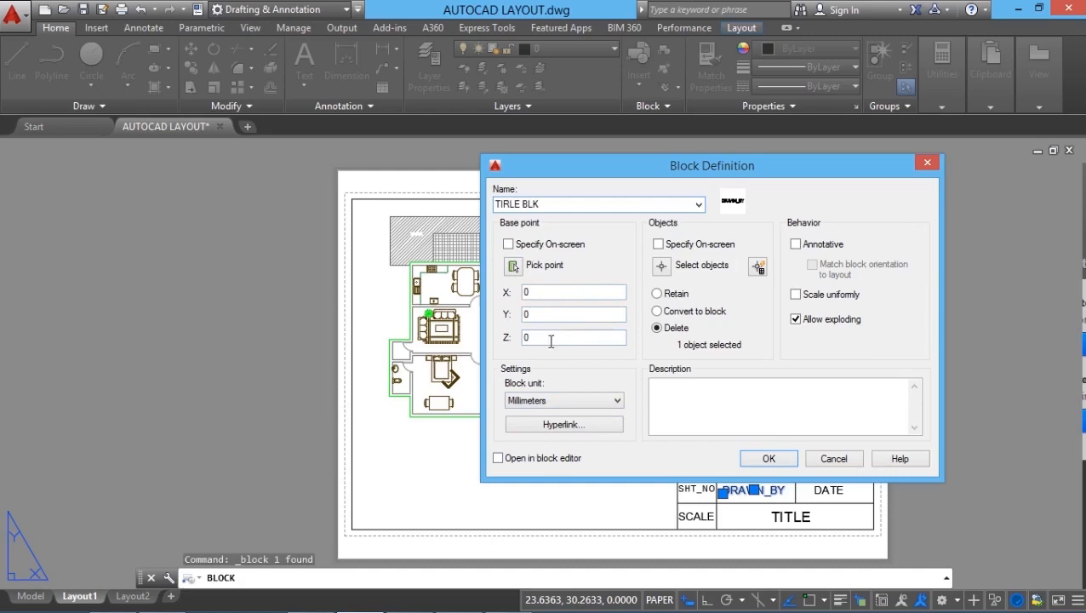
click(661, 265)
click(364, 243)
click(311, 280)
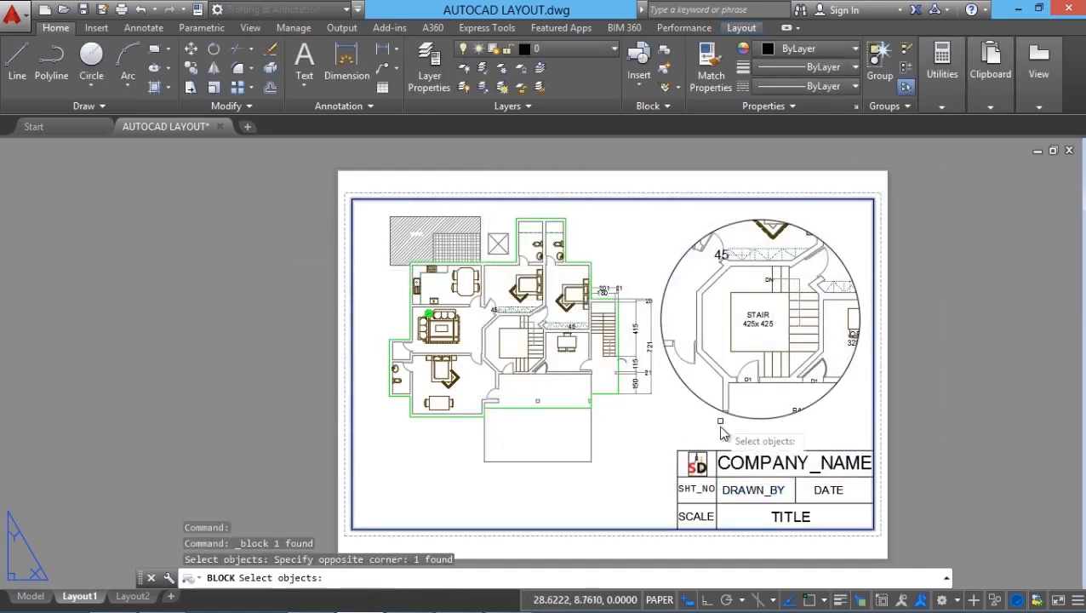
click(649, 428)
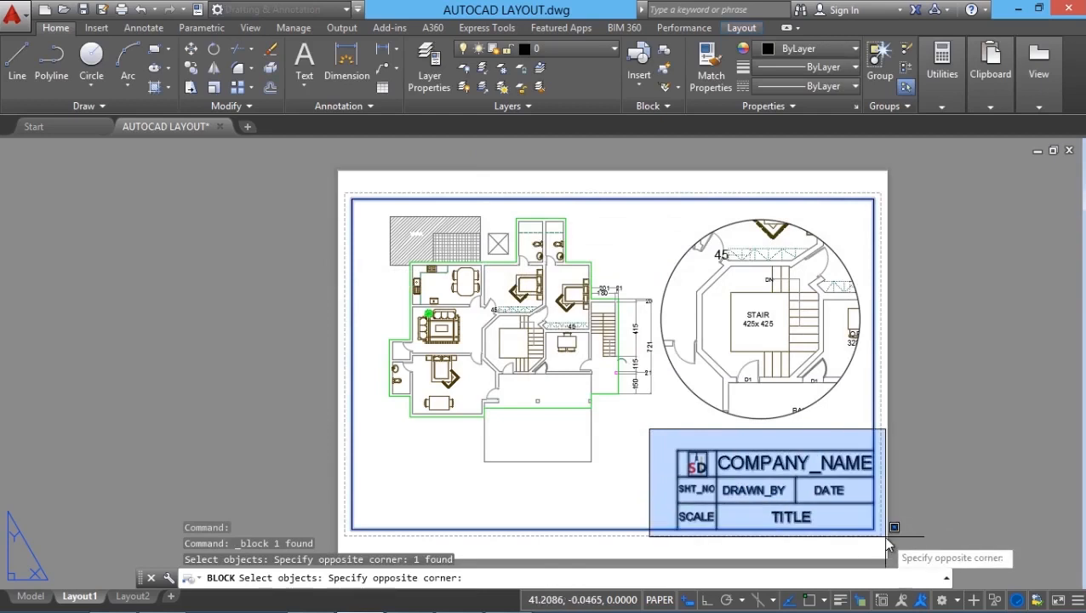
click(887, 542)
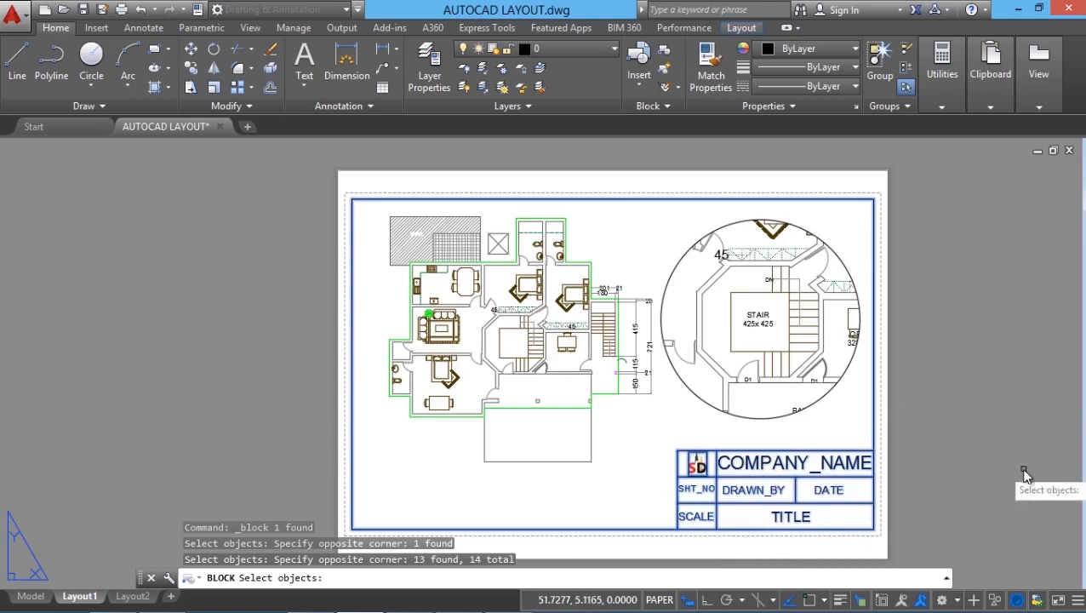
key(Return)
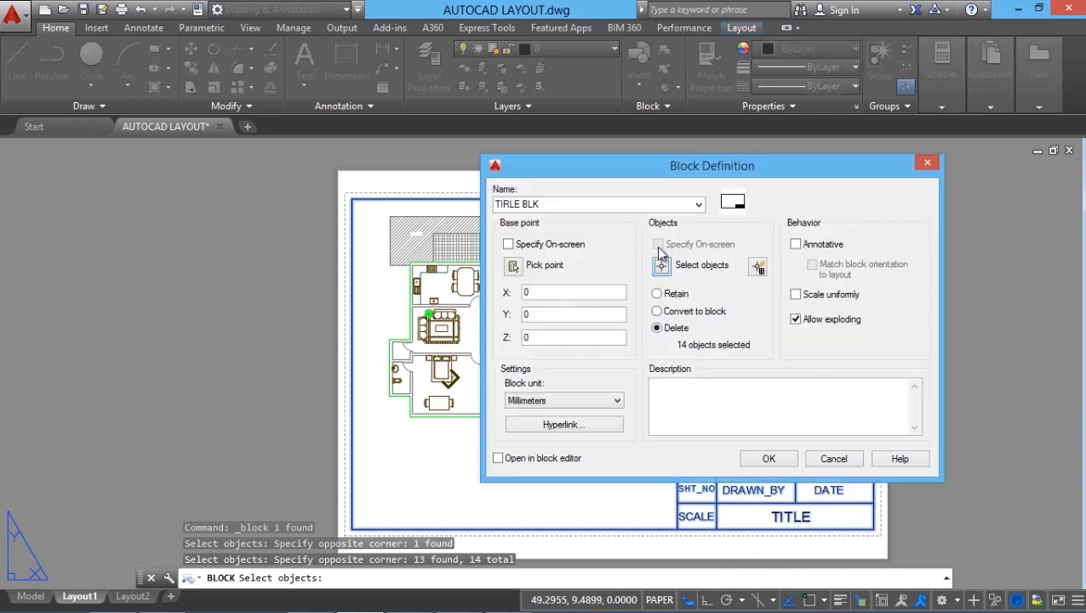
click(762, 461)
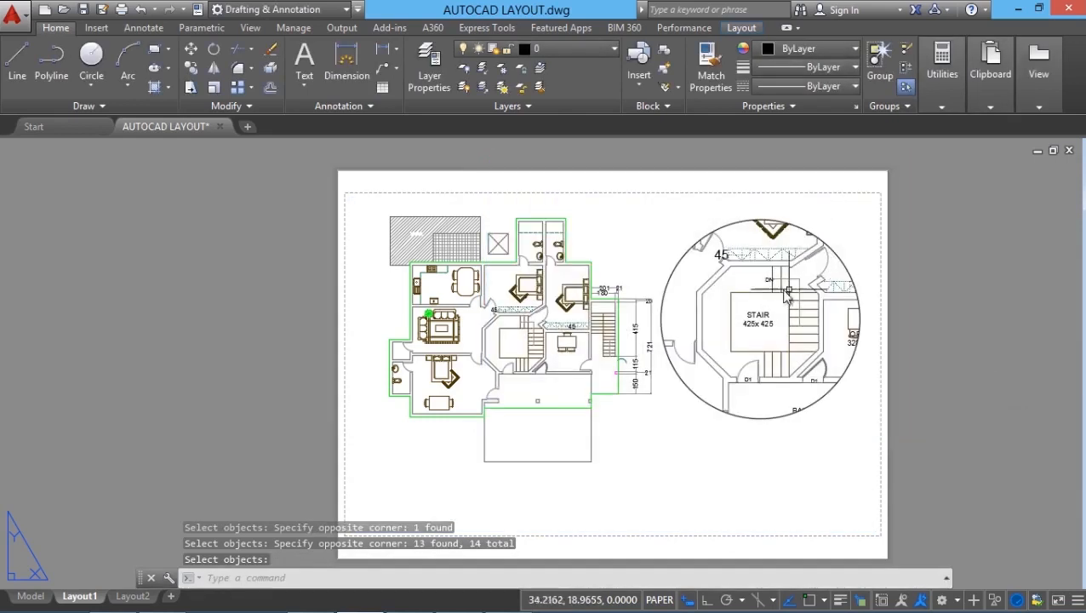
Insert the TIRLE BLK block at 0,0,0 with scale 1:100, sheet 1, title CIVIL PLAN, date 01-01-2016, the designer's name and company SYBER DEISIGNS.
click(639, 86)
drag(826, 164, 821, 237)
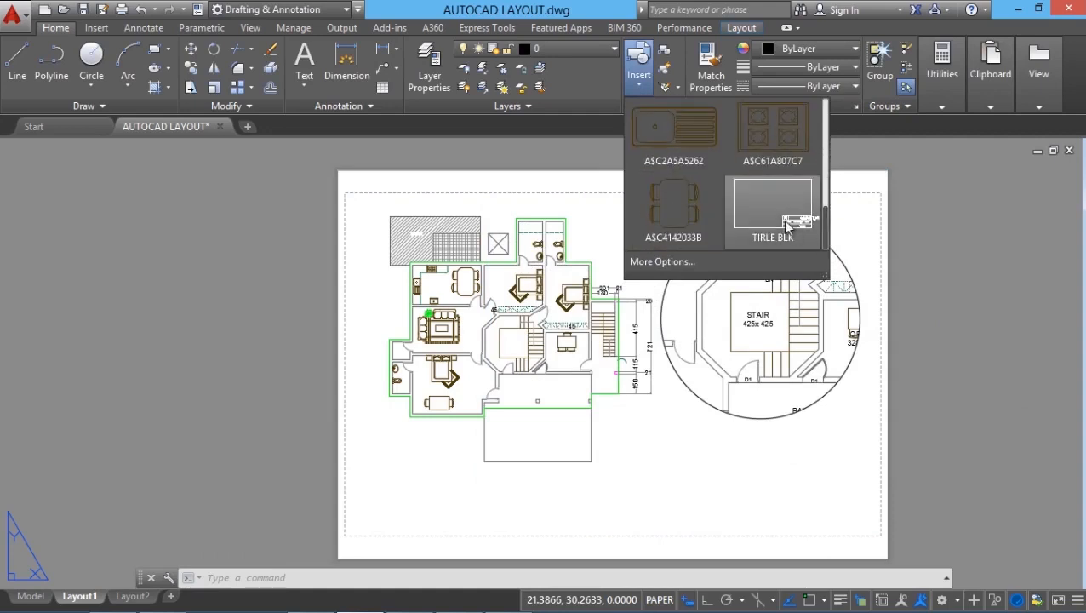
click(787, 225)
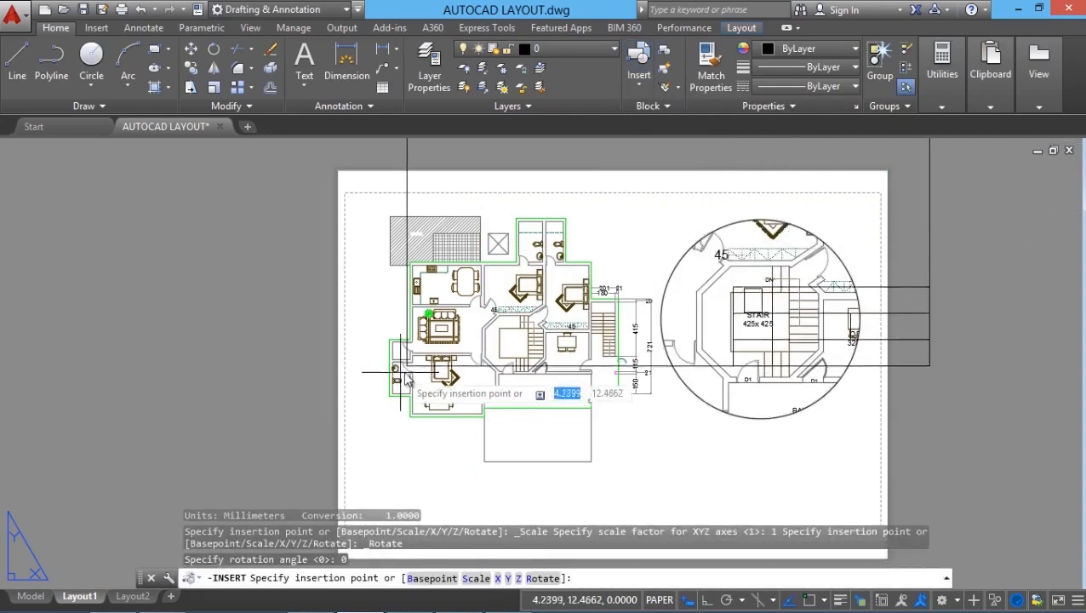
text(0,0,0)
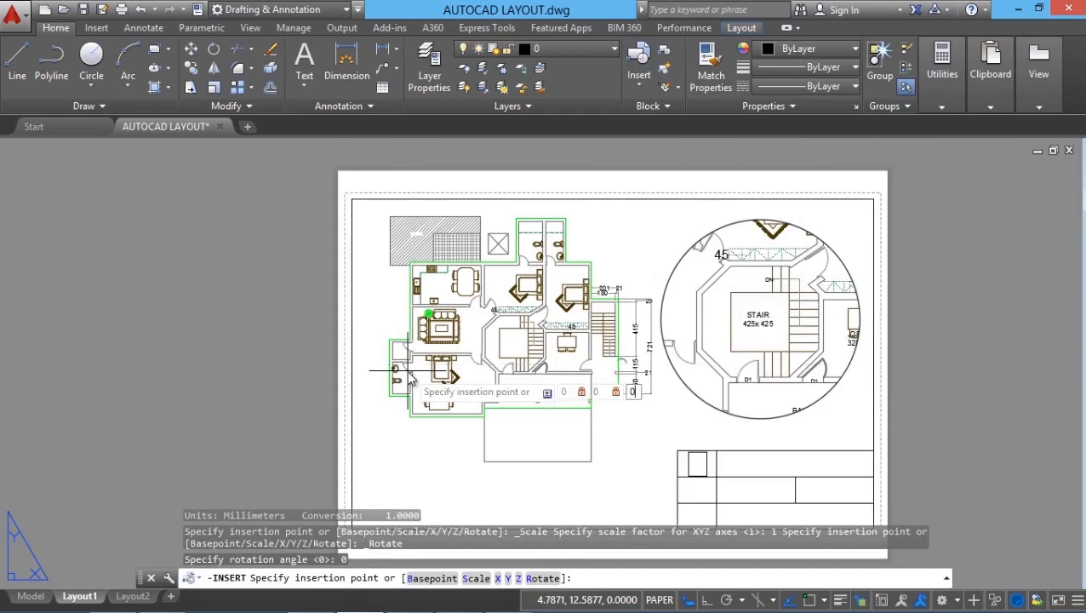
key(Return)
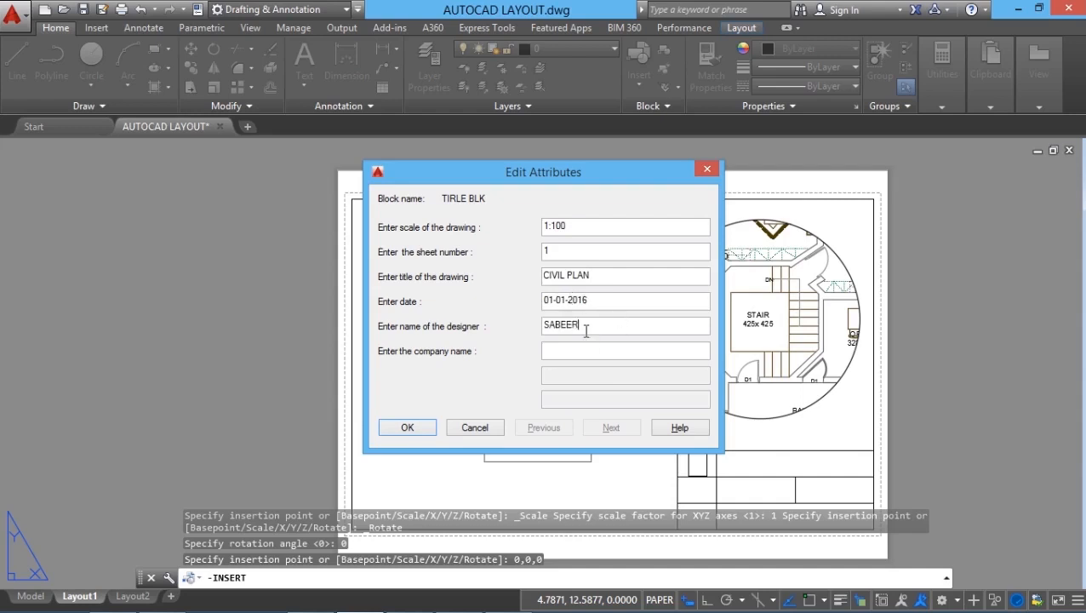
text(SYBER DEISIGNS)
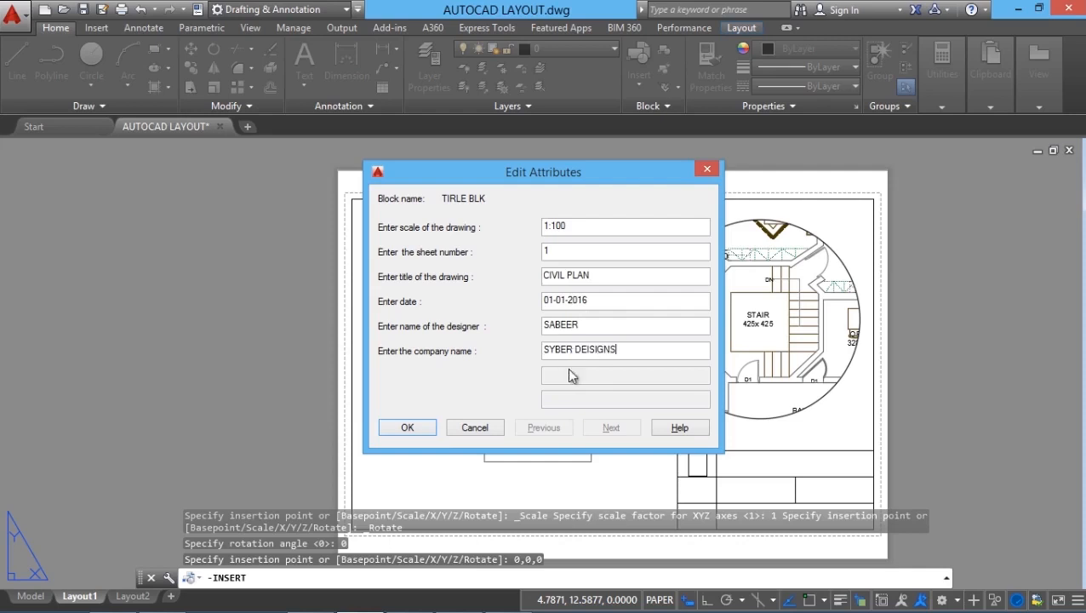
click(407, 426)
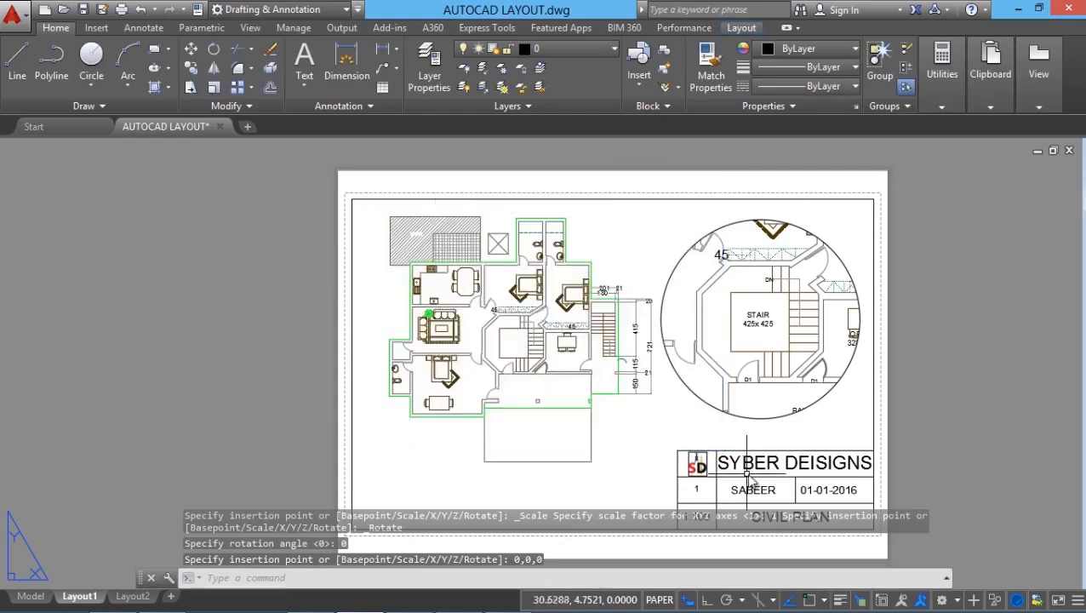
Correct the company name attribute of the inserted title block to SYBER DESIGNS.
scroll(857, 482, down, 4)
scroll(838, 461, up, 4)
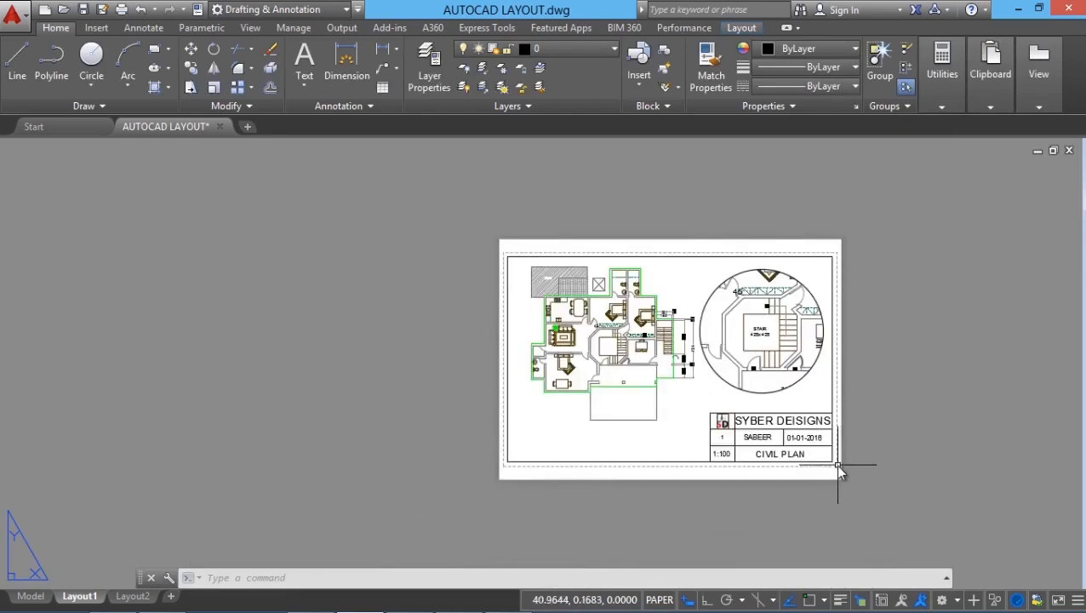
middle_drag(643, 496, 613, 555)
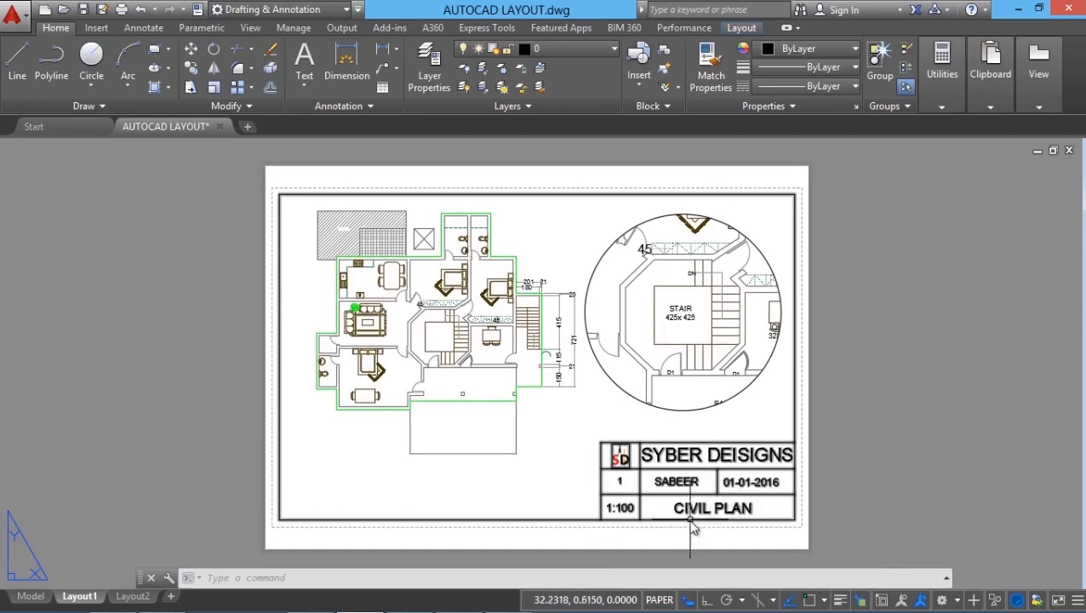
scroll(703, 532, up, 2)
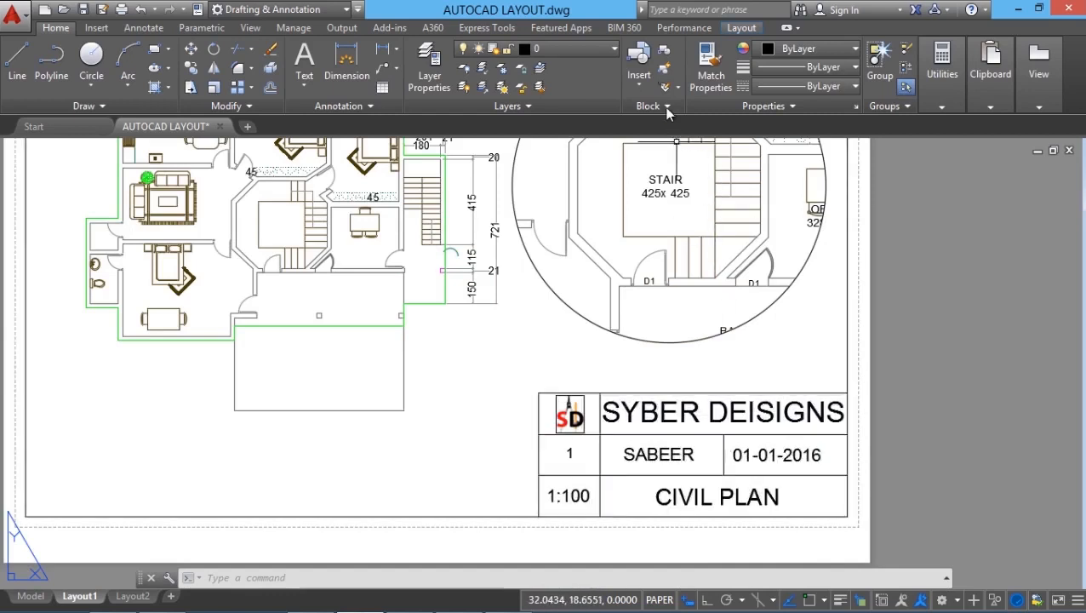
click(678, 88)
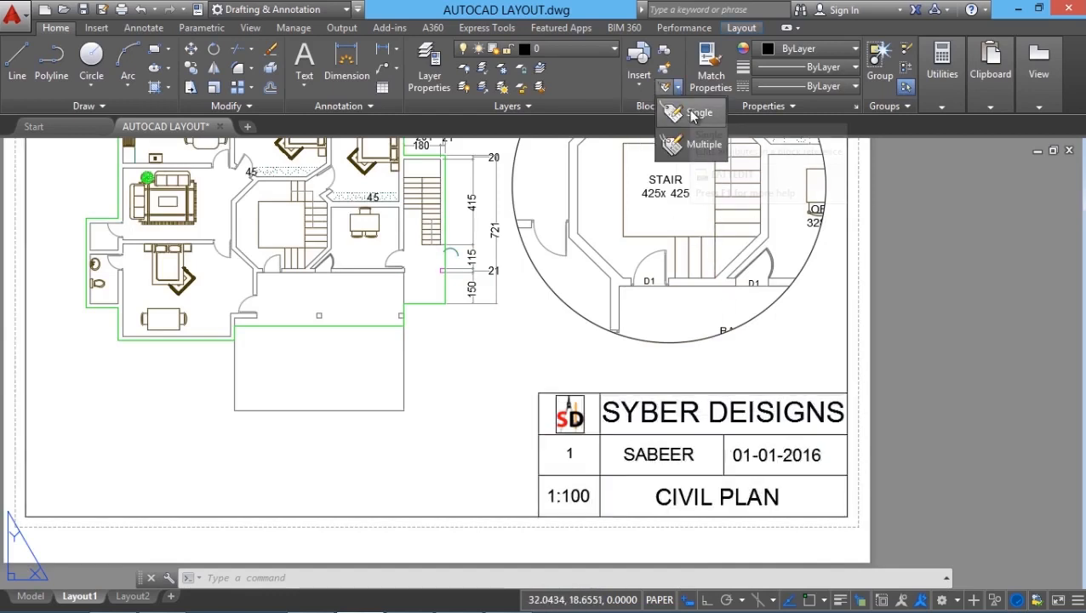
click(672, 113)
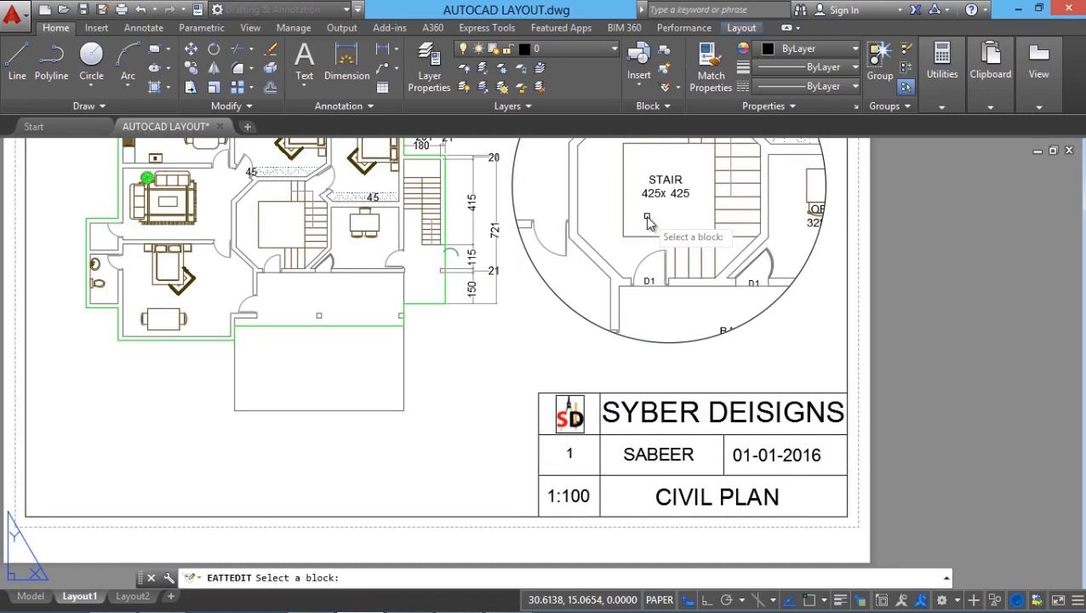
click(685, 422)
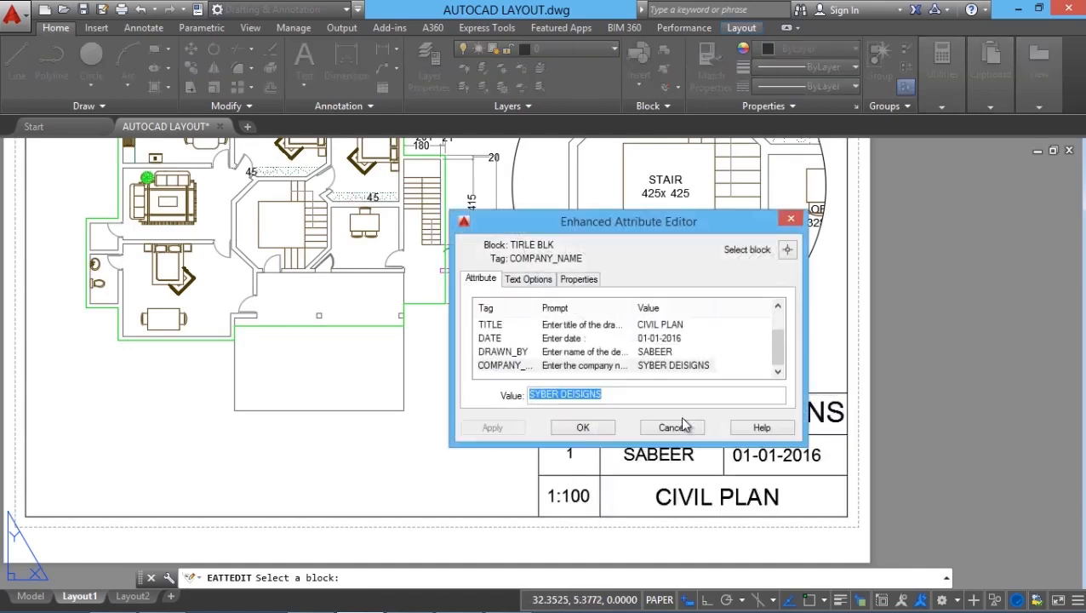
click(571, 396)
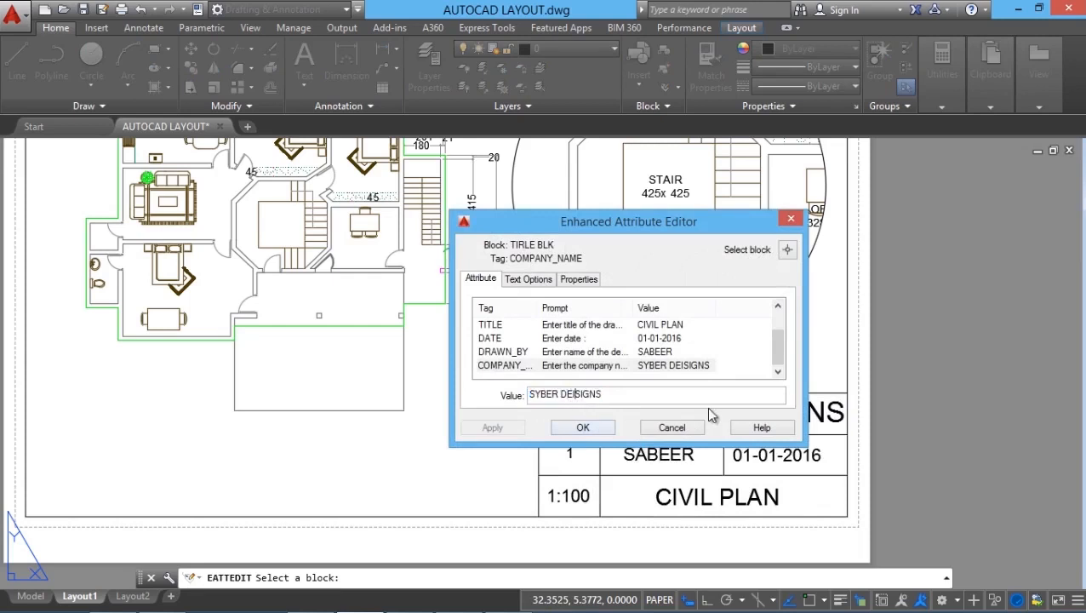
key(Delete)
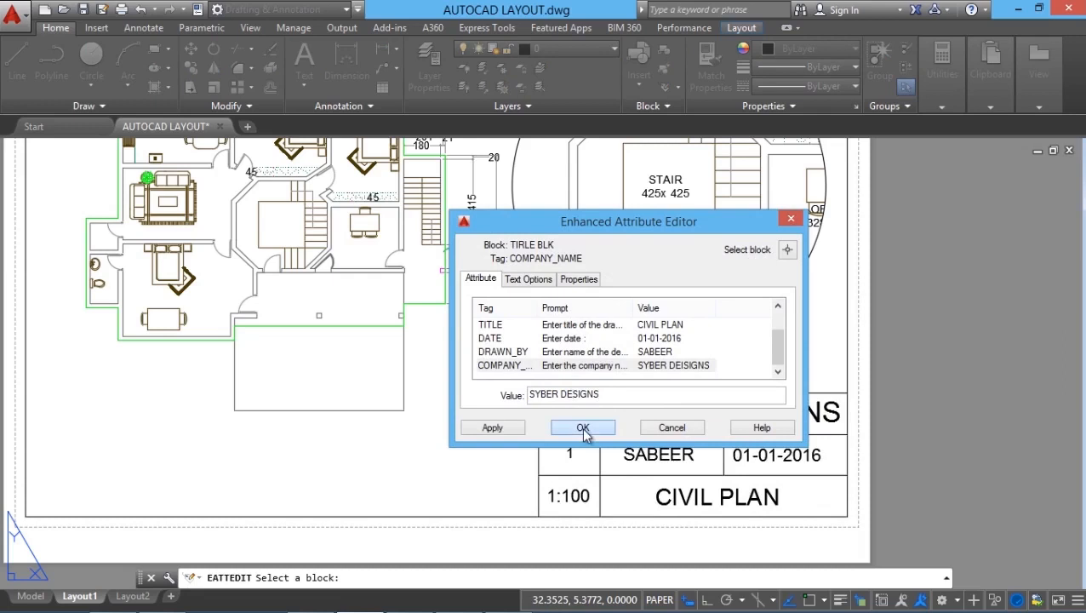
click(584, 428)
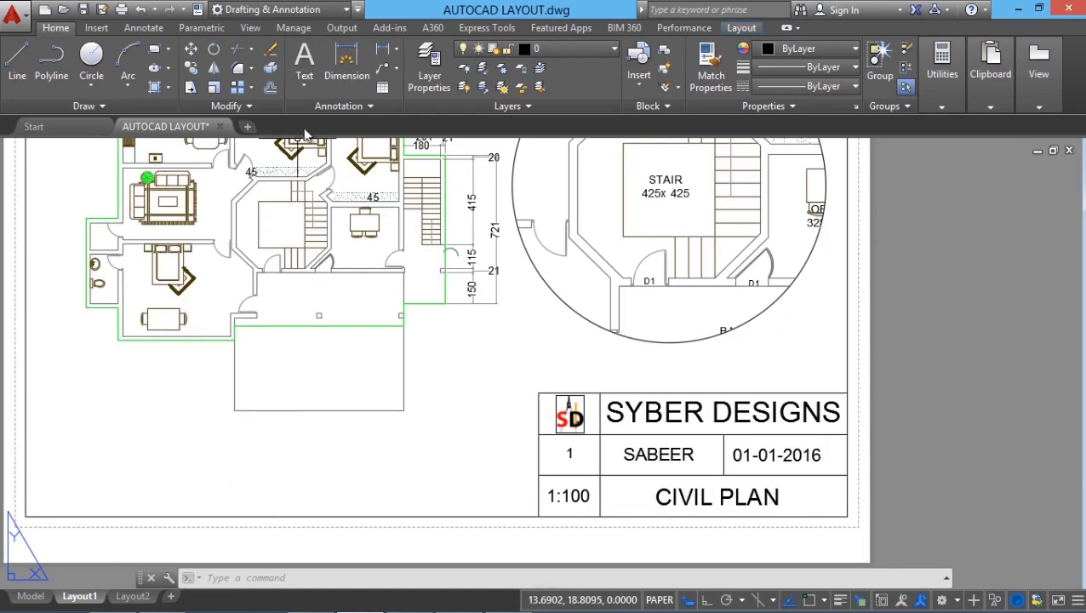
Add the single-line text PLAN VIEW in the empty area below the floor plan, with ortho on and the default rotation.
click(304, 82)
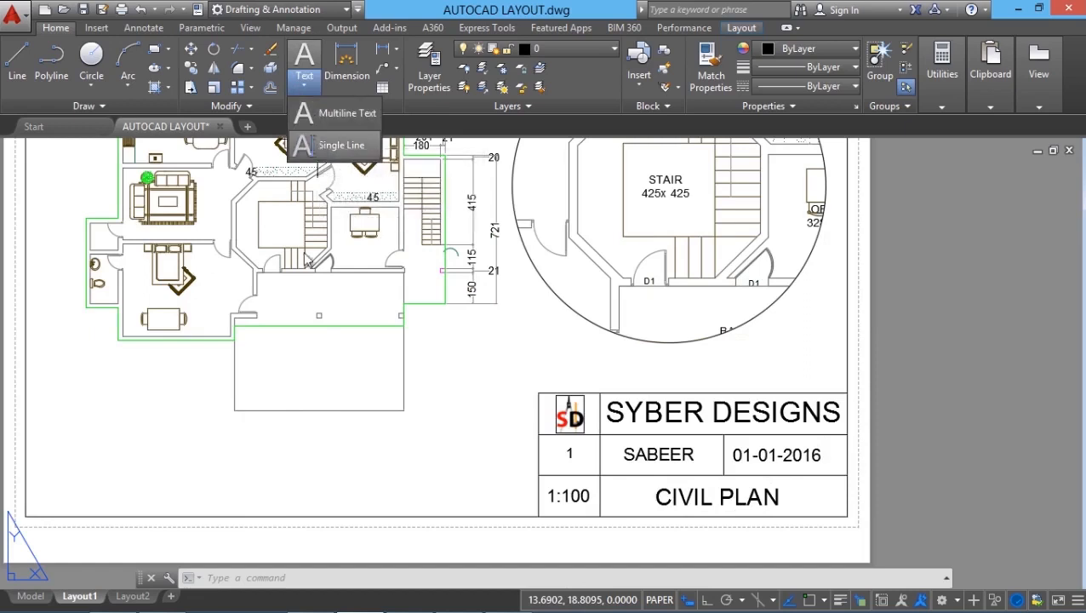
click(328, 144)
click(172, 459)
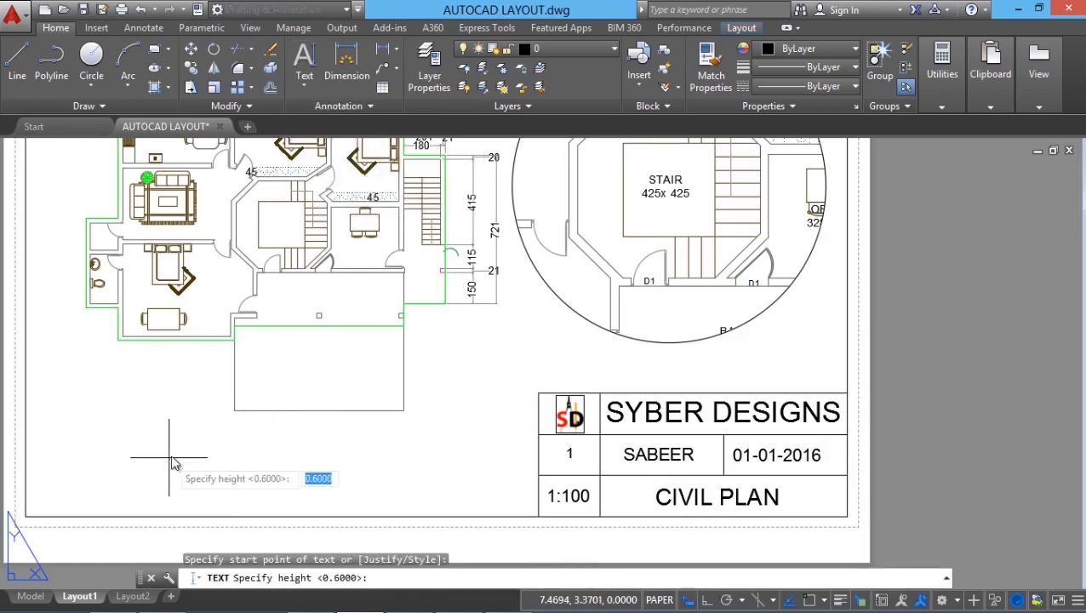
scroll(173, 457, up, 2)
key(F8)
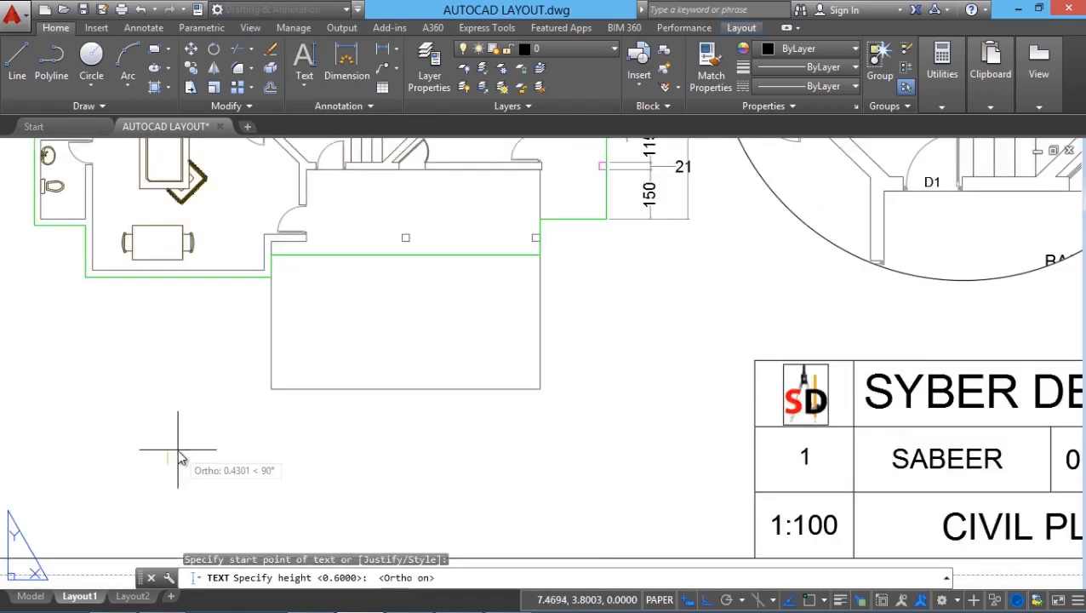
scroll(174, 456, up, 2)
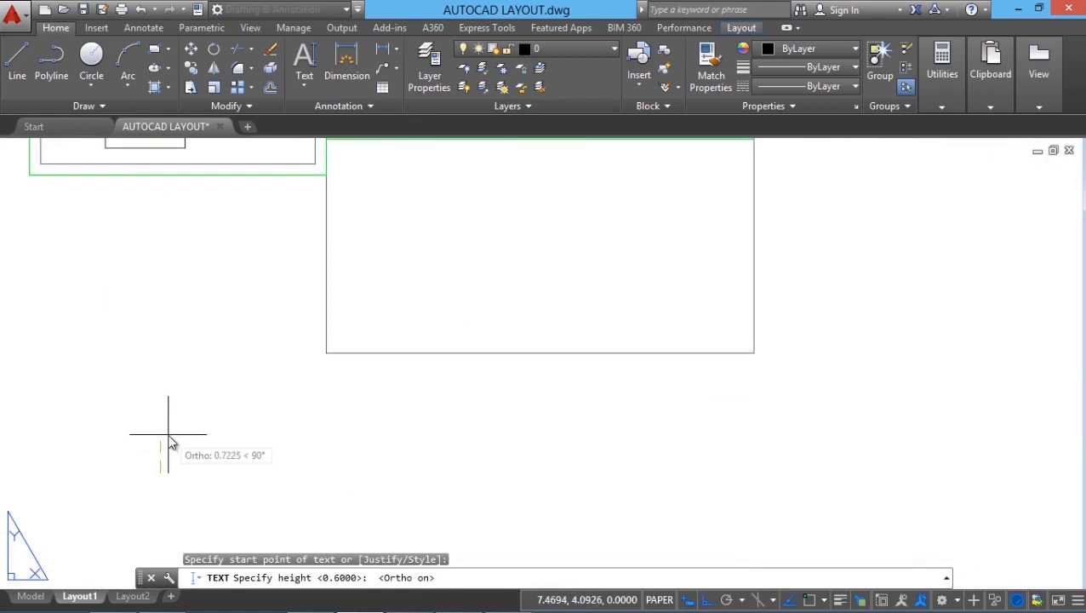
click(167, 444)
scroll(298, 417, down, 4)
key(Return)
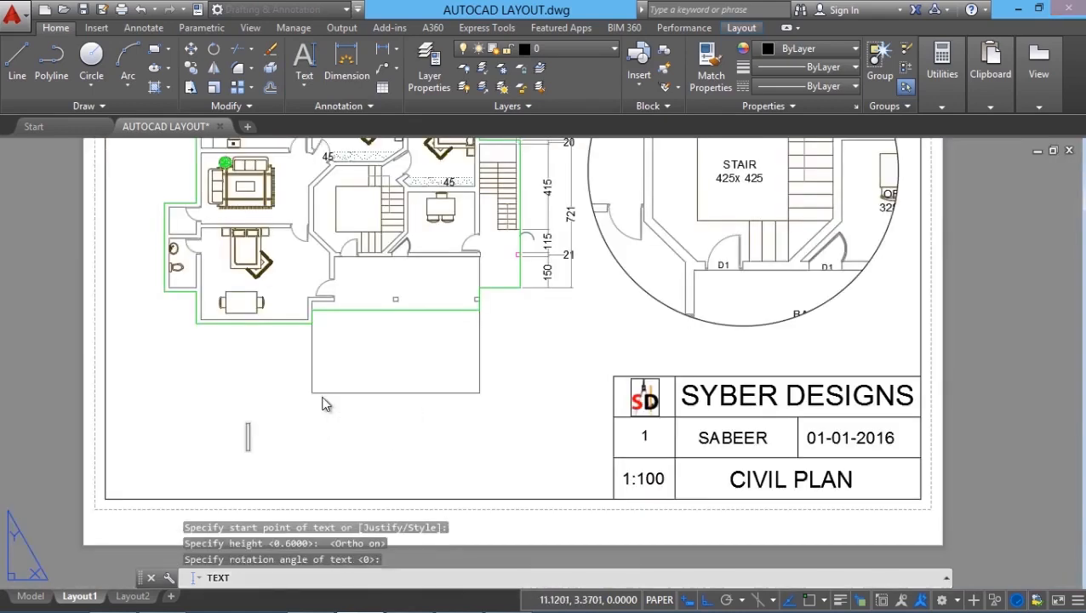
text(PLAN VIEW)
key(Return)
key(Return)
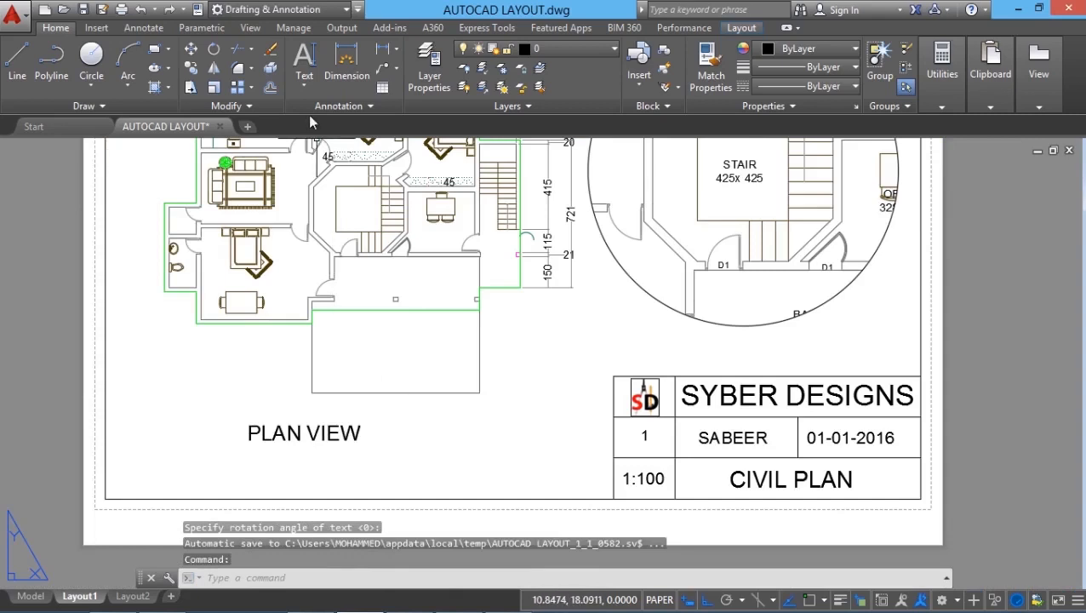
Move the PLAN VIEW text horizontally so that it sits centred beneath the floor plan.
click(194, 49)
click(307, 435)
key(Return)
click(270, 382)
click(346, 409)
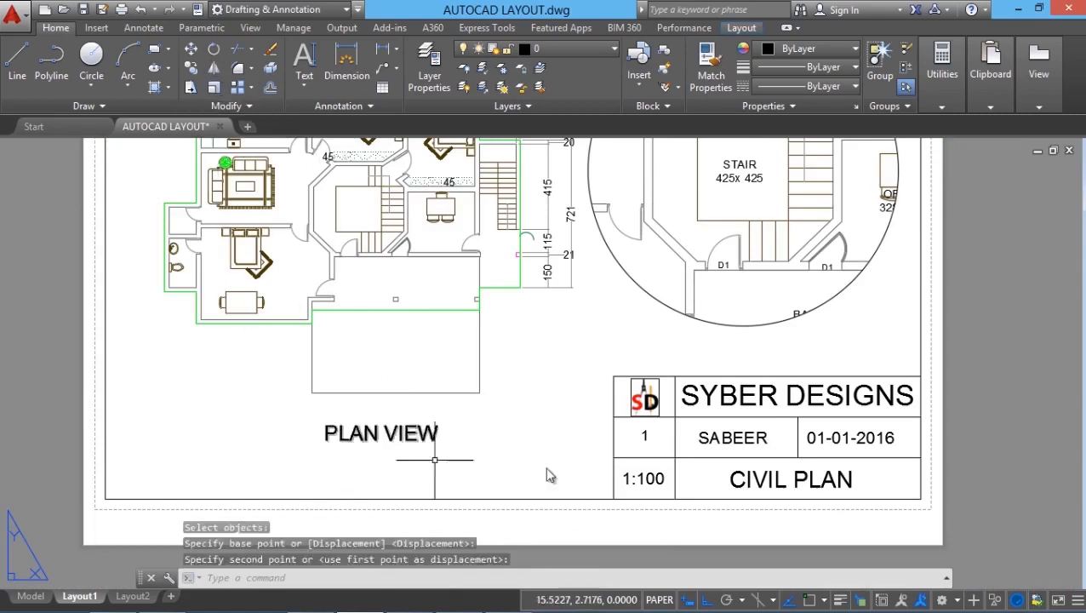
key(Escape)
key(Escape)
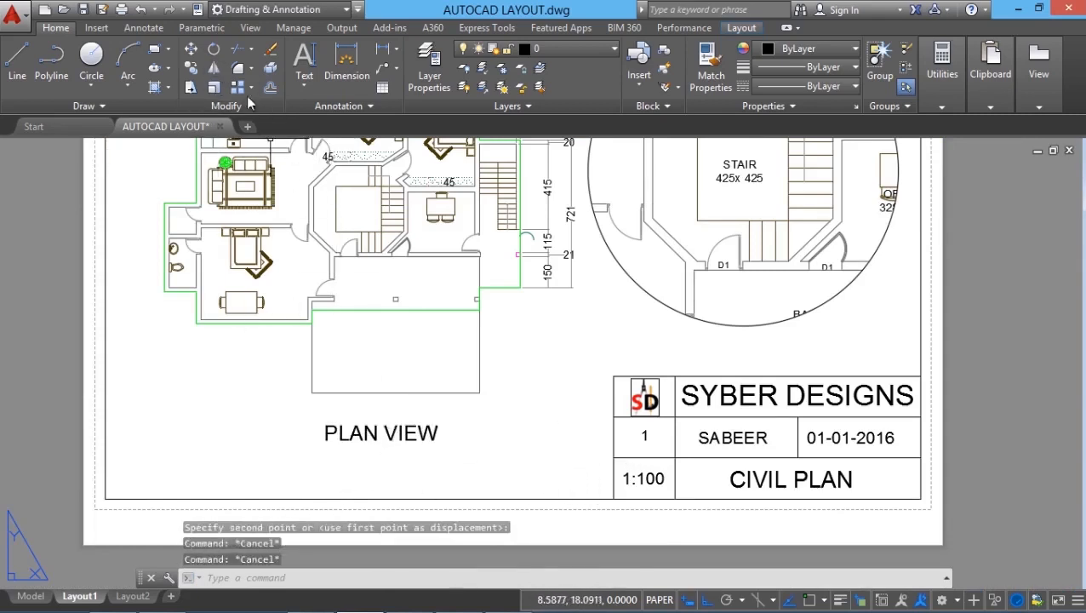
Copy the PLAN VIEW text, with ortho off, to the space between the circular stair viewport and the title block.
click(190, 68)
click(421, 458)
click(408, 426)
key(Return)
click(408, 447)
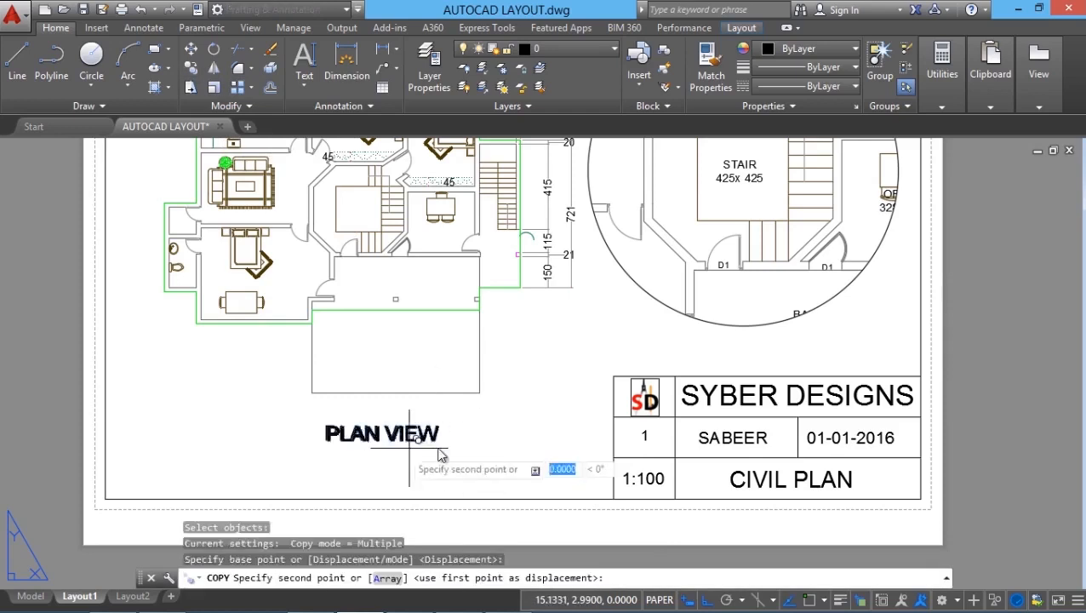
key(F8)
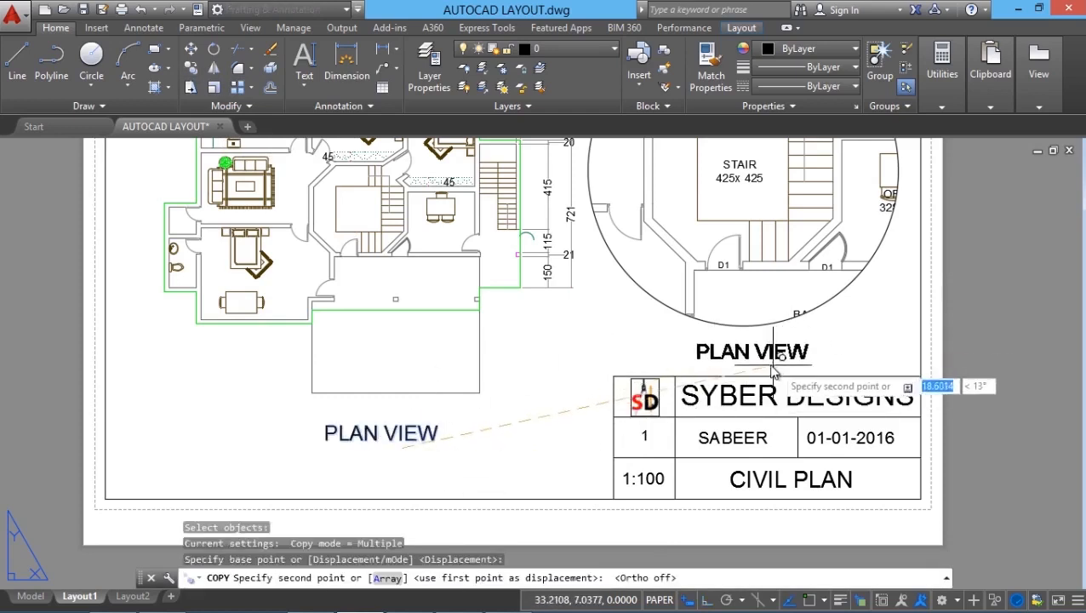
click(695, 366)
key(Escape)
Change the copied text under the circular viewport to STAIR VIEW (1:50).
double_click(681, 350)
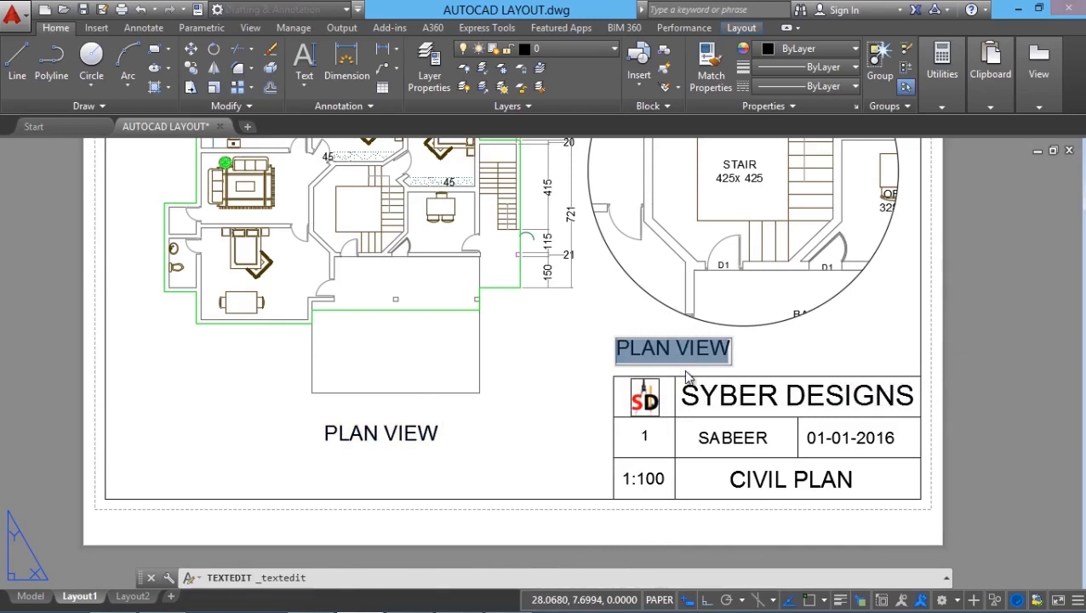
text(STAIR VIEW (1:50))
click(881, 347)
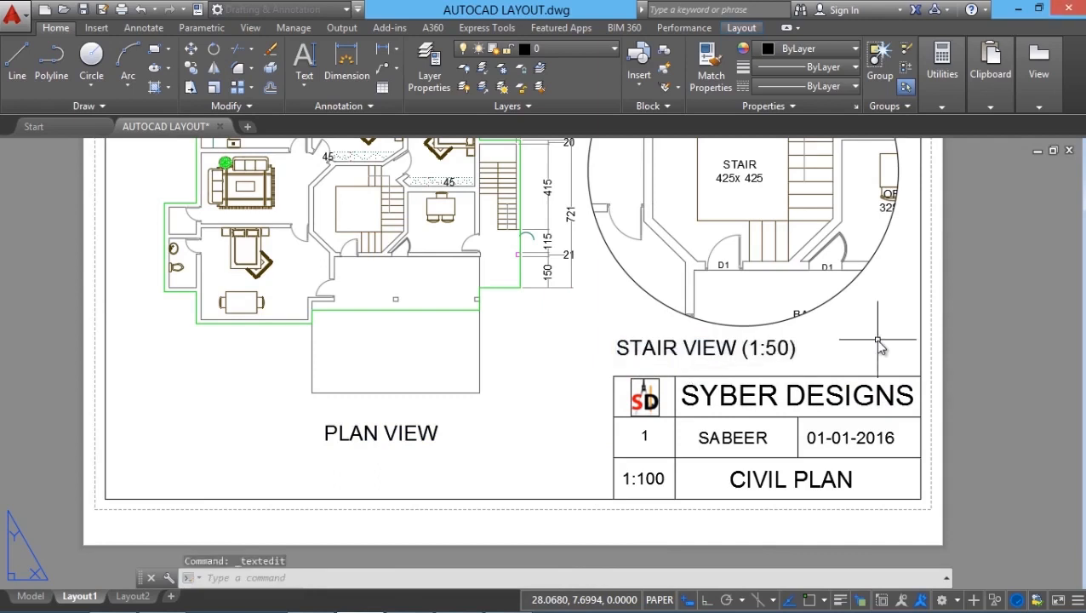
key(Escape)
Move the STAIR VIEW (1:50) text so that it sits centred beneath the circular viewport.
click(194, 51)
click(728, 350)
key(Return)
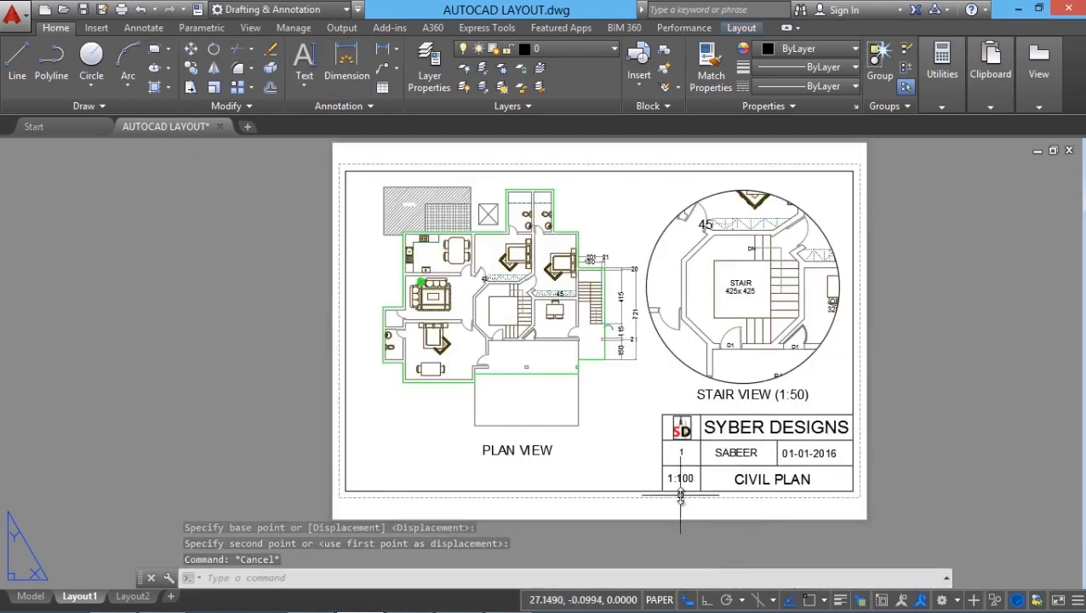
Thaw the E2U-TEXT layer in the floor plan viewport.
middle_drag(677, 493, 662, 502)
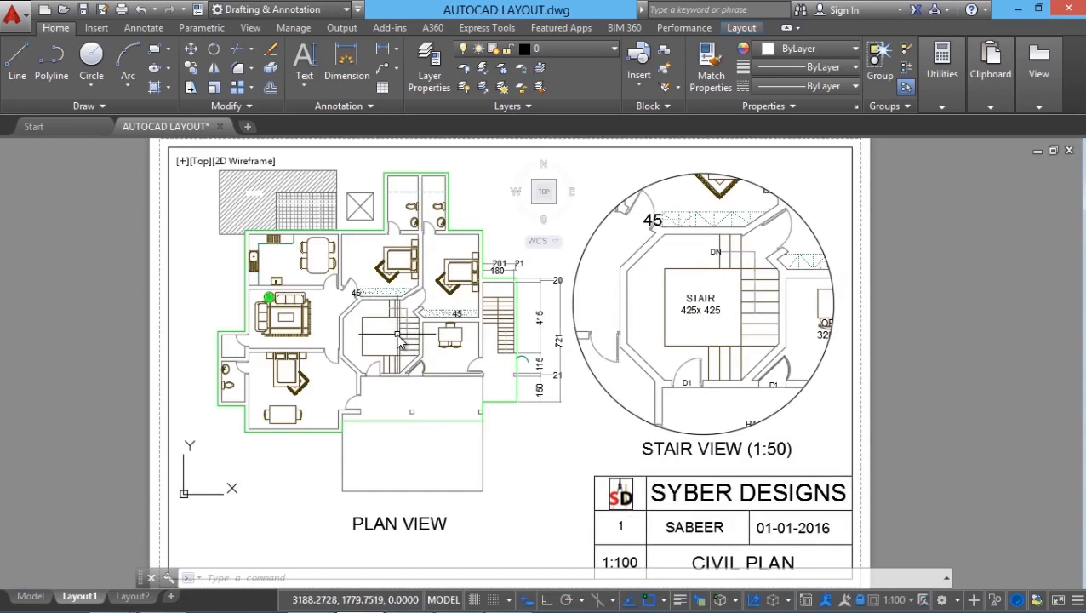
scroll(392, 336, up, 4)
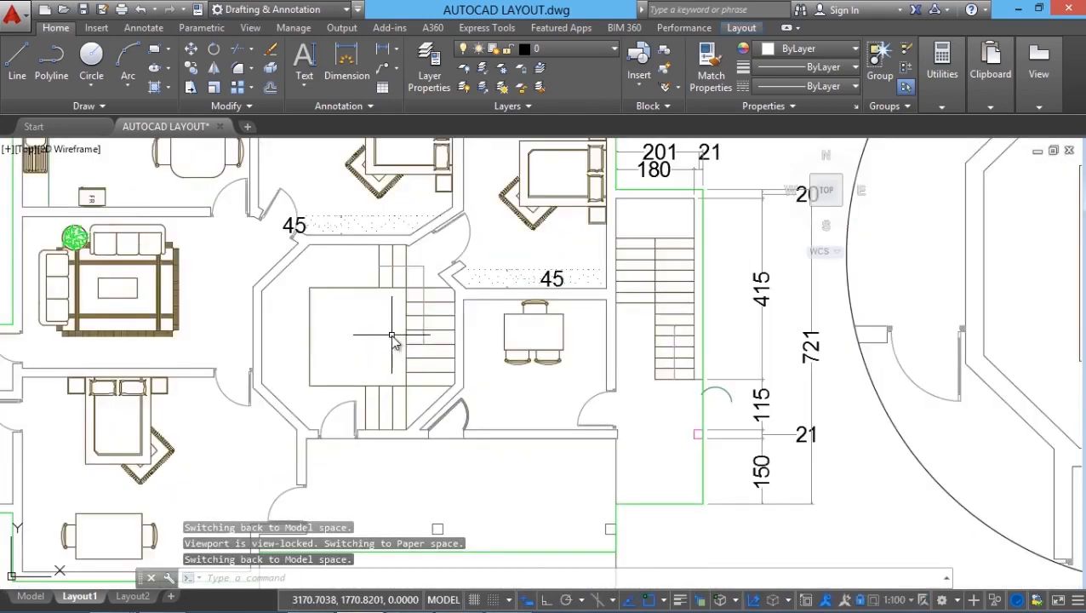
scroll(338, 334, down, 2)
scroll(338, 334, up, 2)
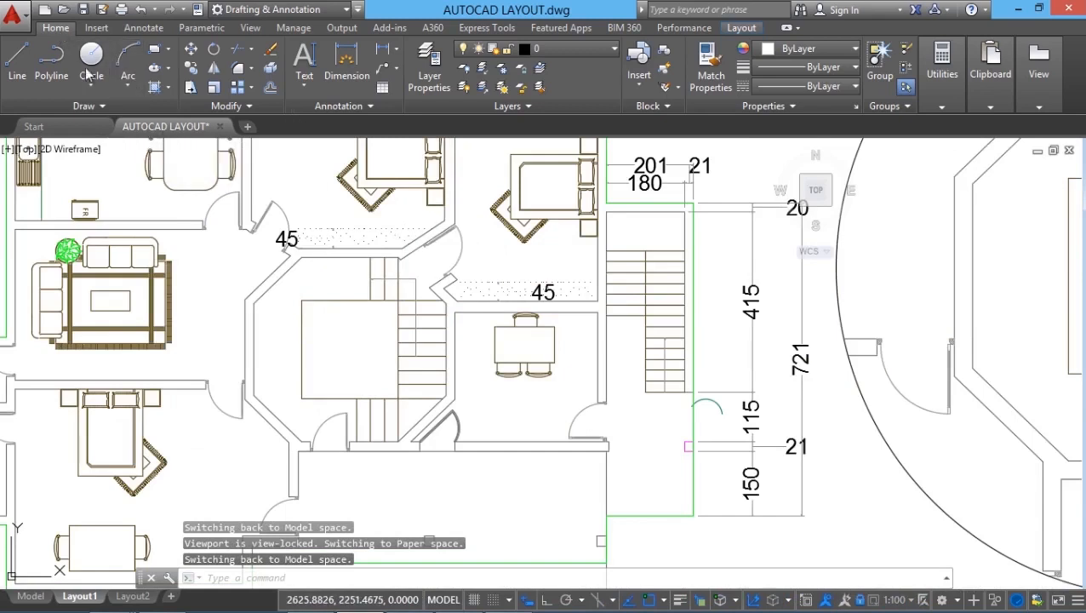
click(538, 49)
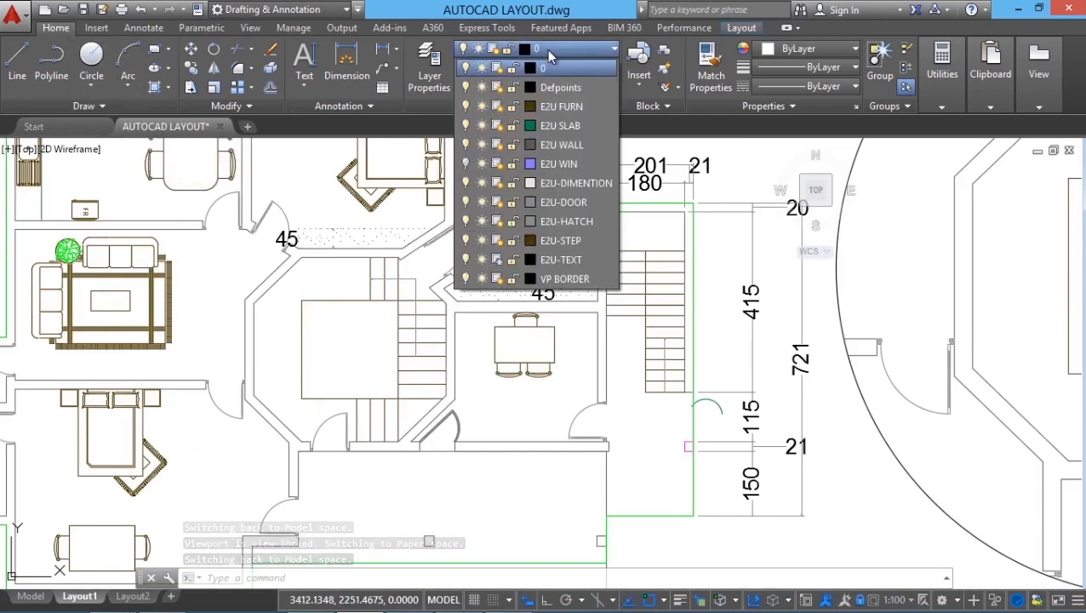
click(497, 260)
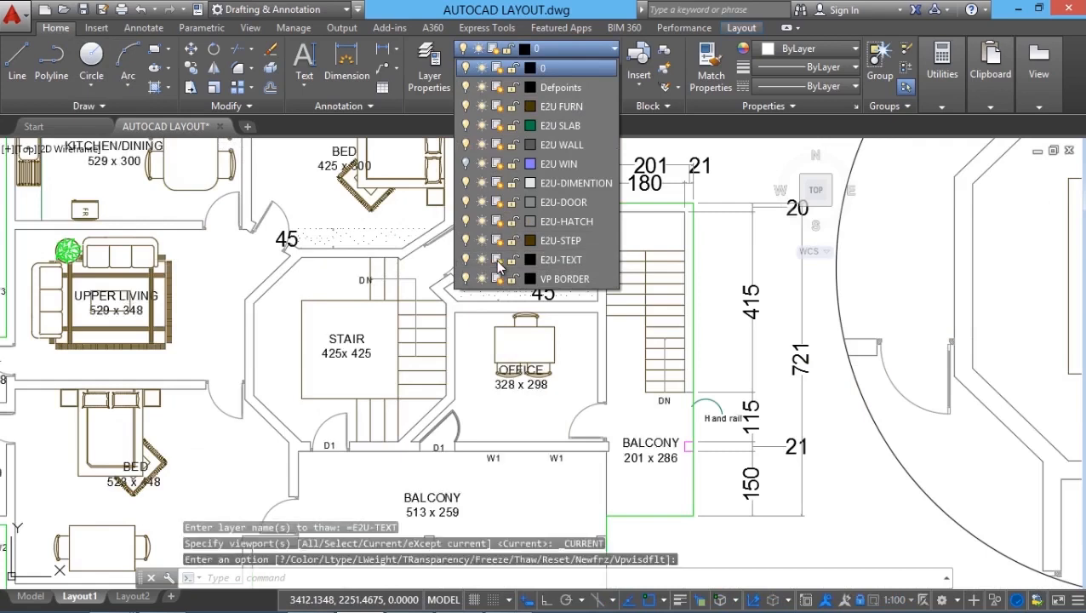
scroll(367, 362, down, 3)
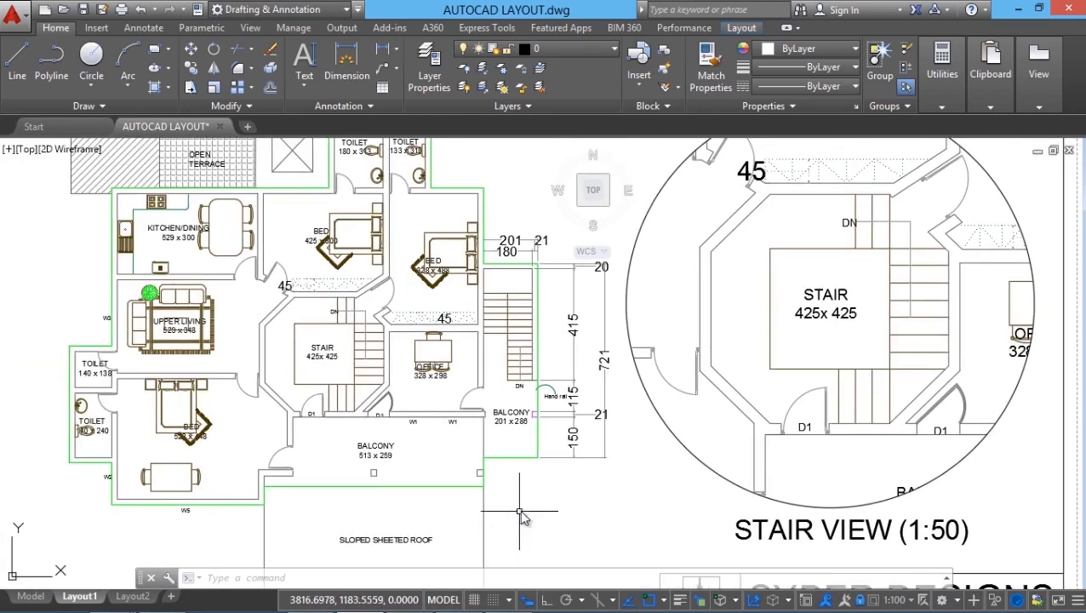
click(560, 517)
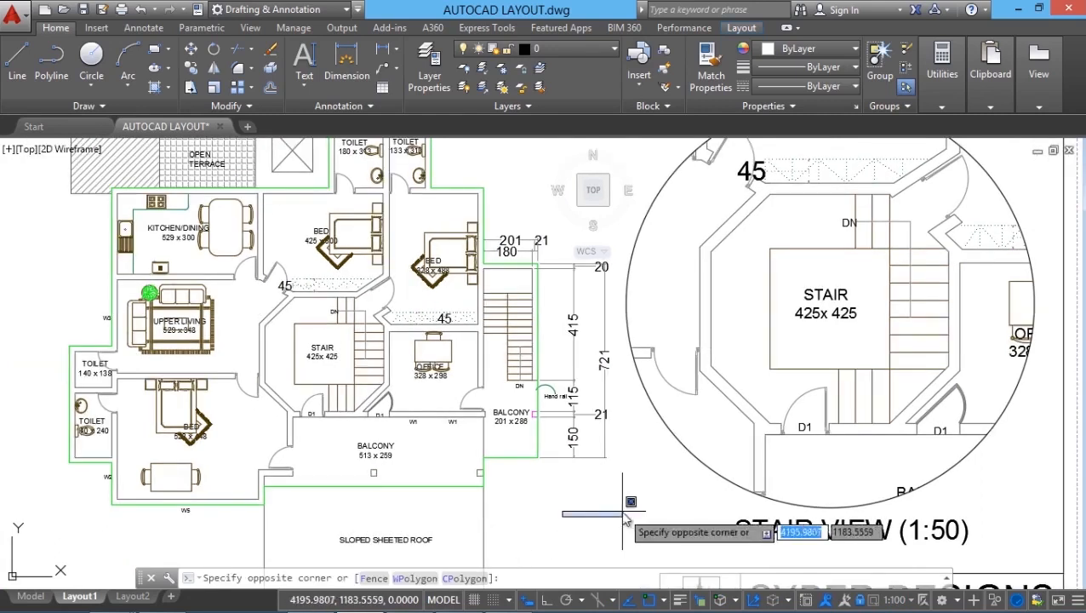
Leave the active floor plan viewport and return to paper space.
key(Escape)
scroll(579, 469, down, 2)
middle_drag(821, 498, 764, 326)
double_click(764, 325)
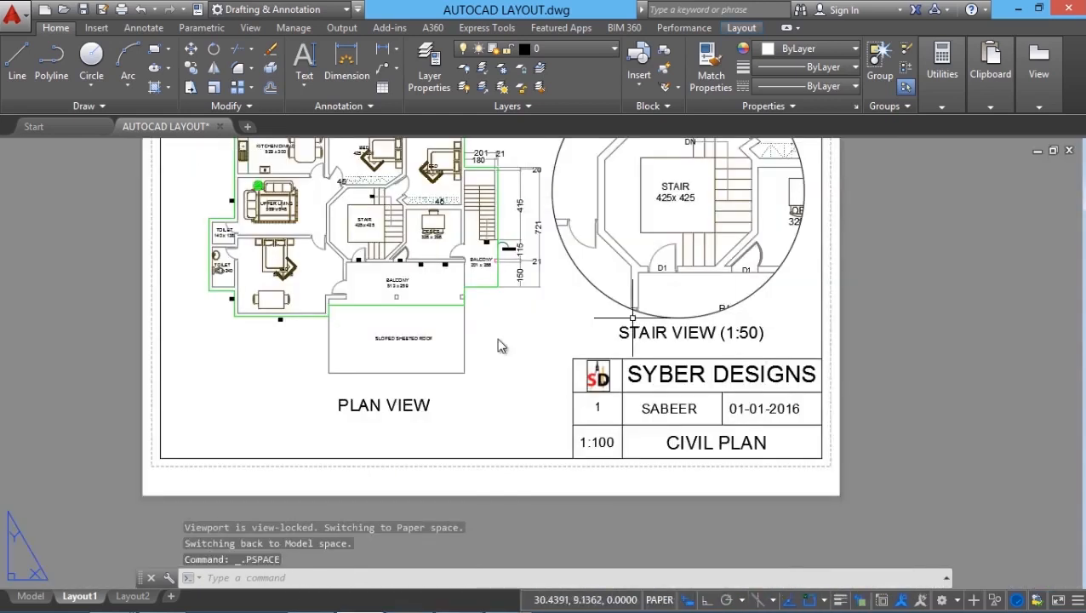
Measure the height of the STAIR lettering in the floor plan viewport with the DIST command.
scroll(396, 395, down, 2)
scroll(388, 277, up, 10)
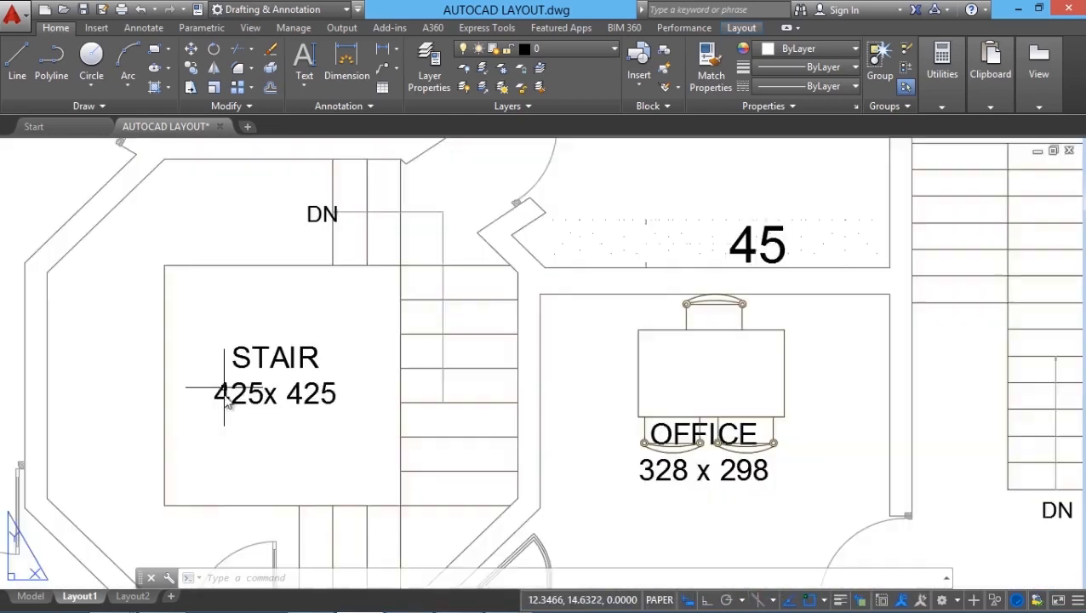
click(220, 584)
text(DIS)
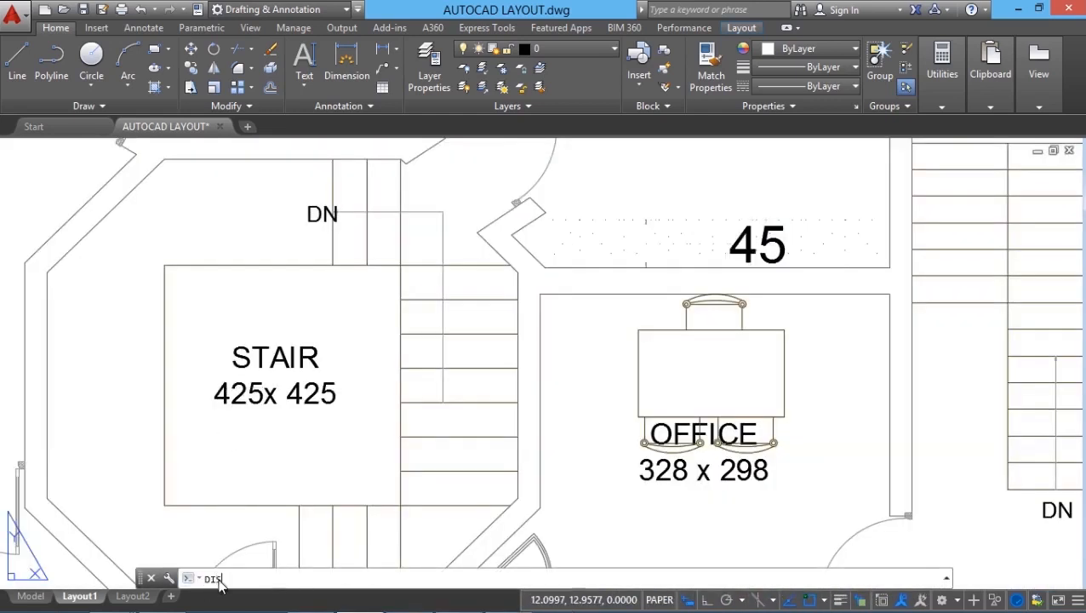
text(T)
key(Return)
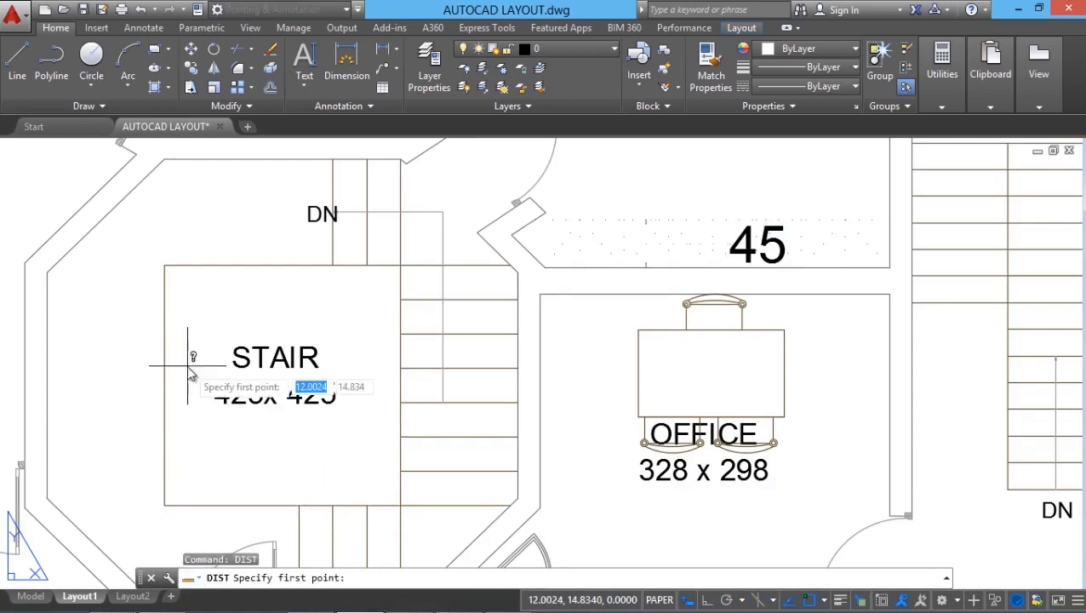
scroll(183, 379, up, 2)
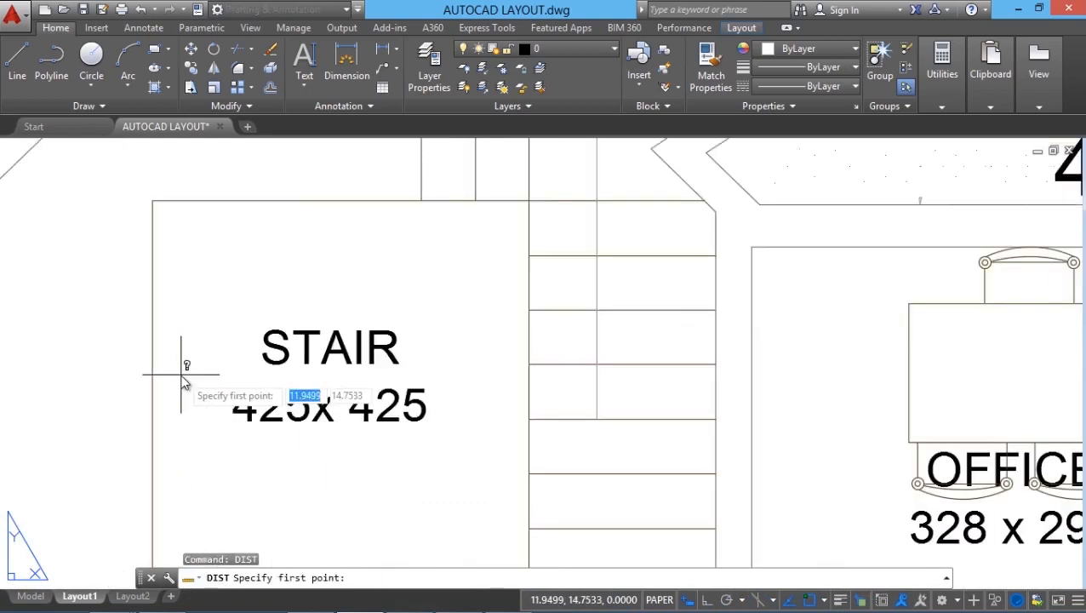
click(181, 373)
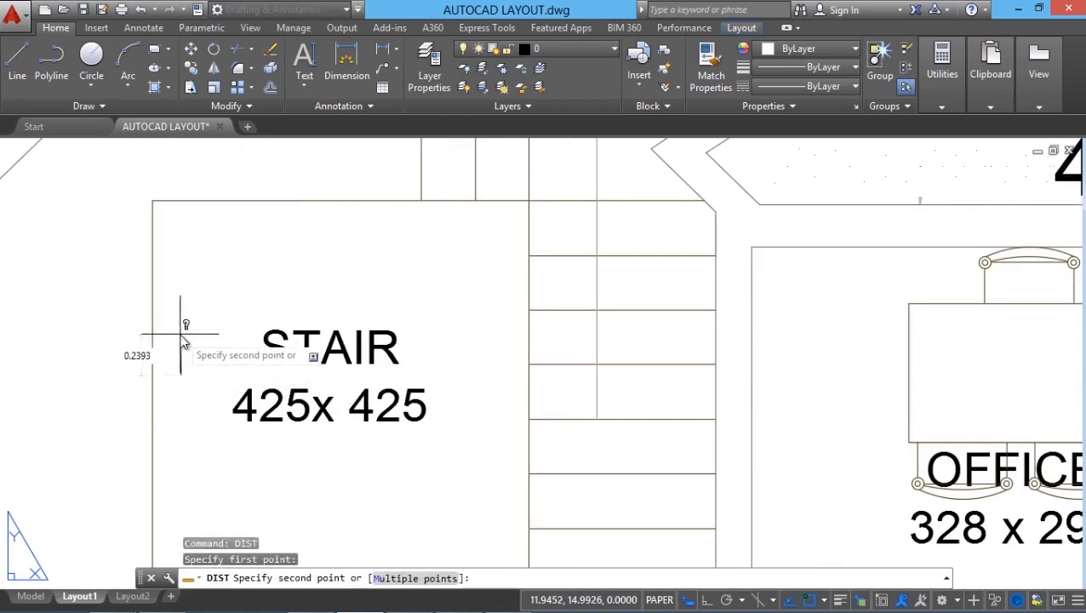
click(181, 337)
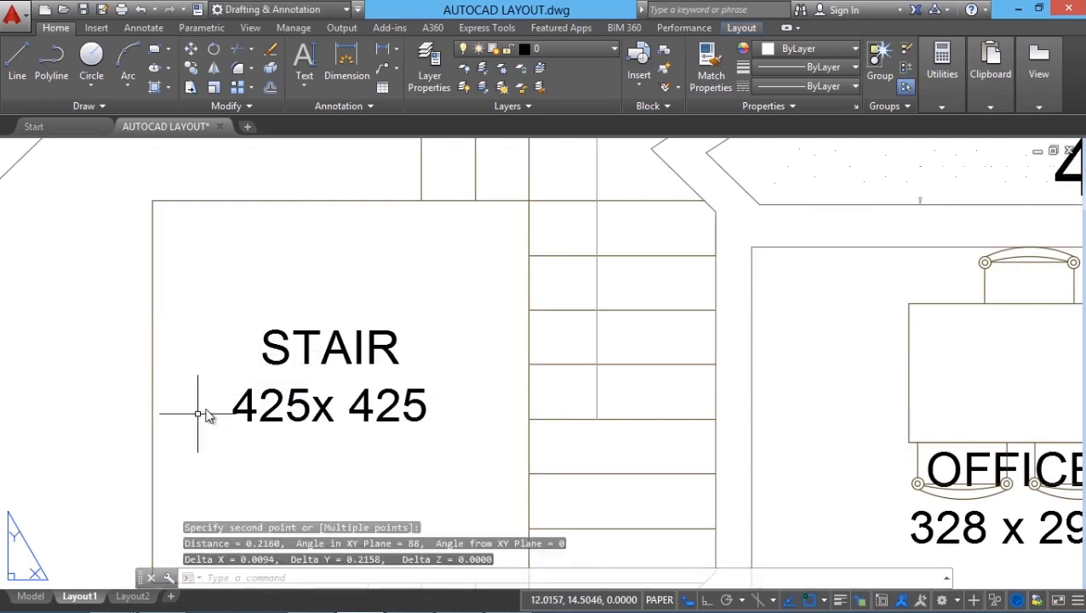
In model space, delete the STAIR 425x 425 label from the stair square.
scroll(342, 368, down, 4)
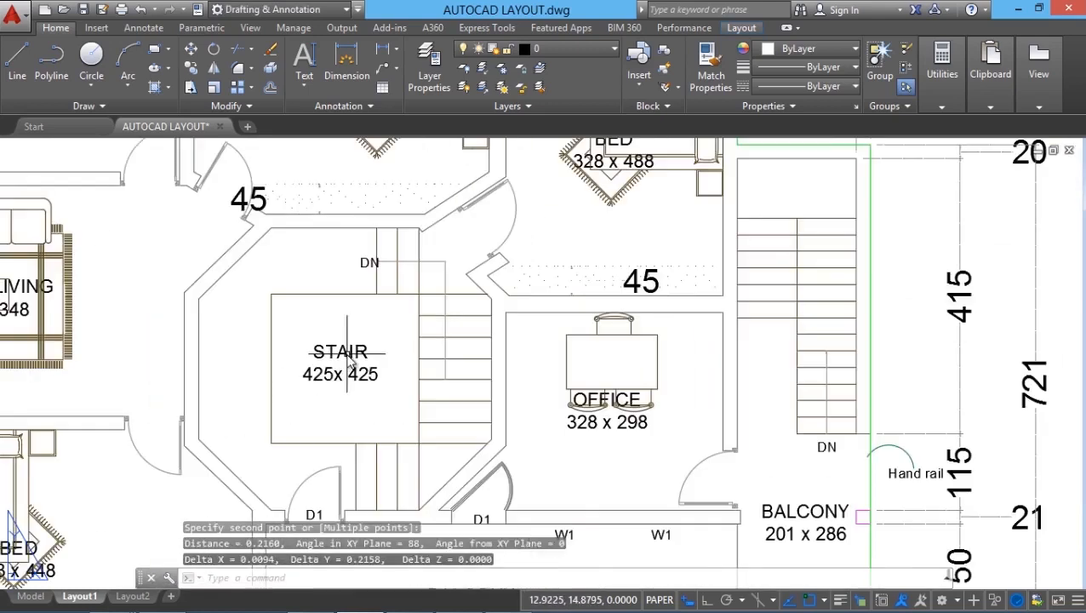
scroll(321, 389, down, 3)
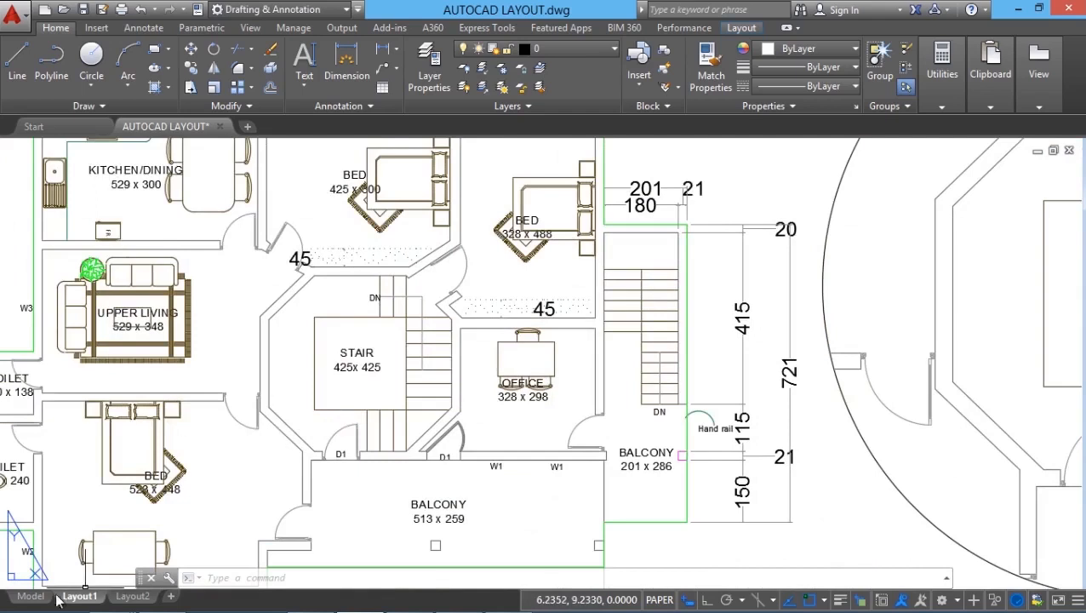
click(31, 596)
scroll(424, 407, up, 6)
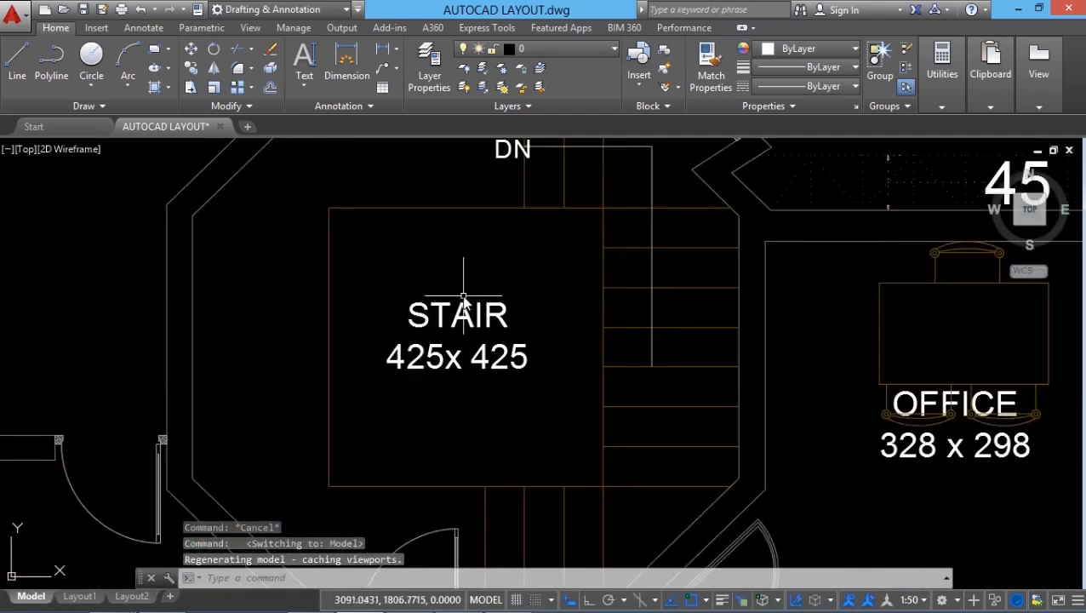
click(426, 356)
click(385, 423)
key(Delete)
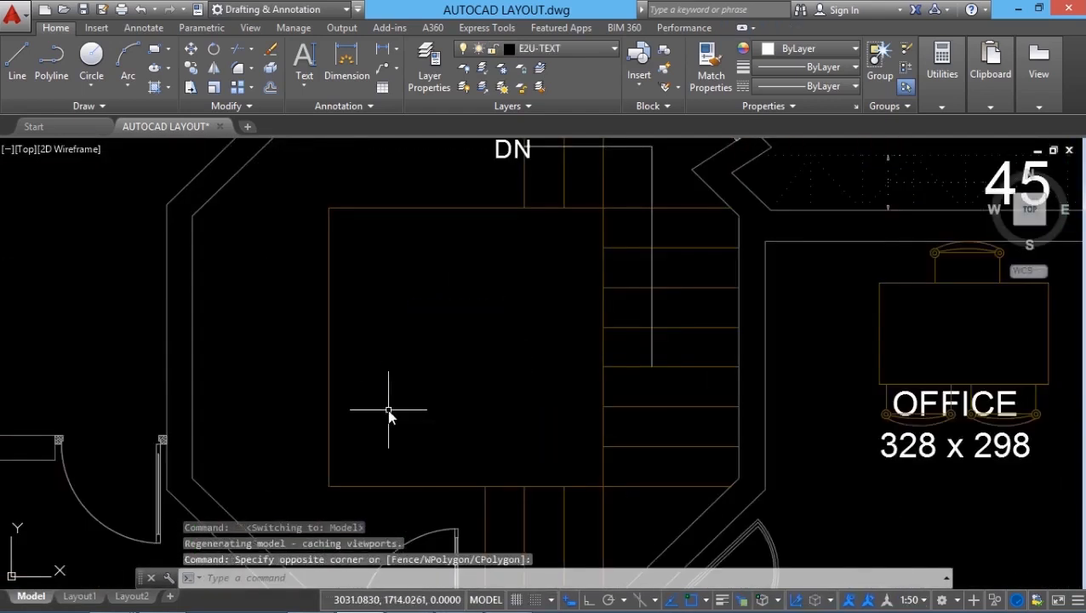
Make the Annotative text style current and set its paper text height to 0.2.
click(144, 27)
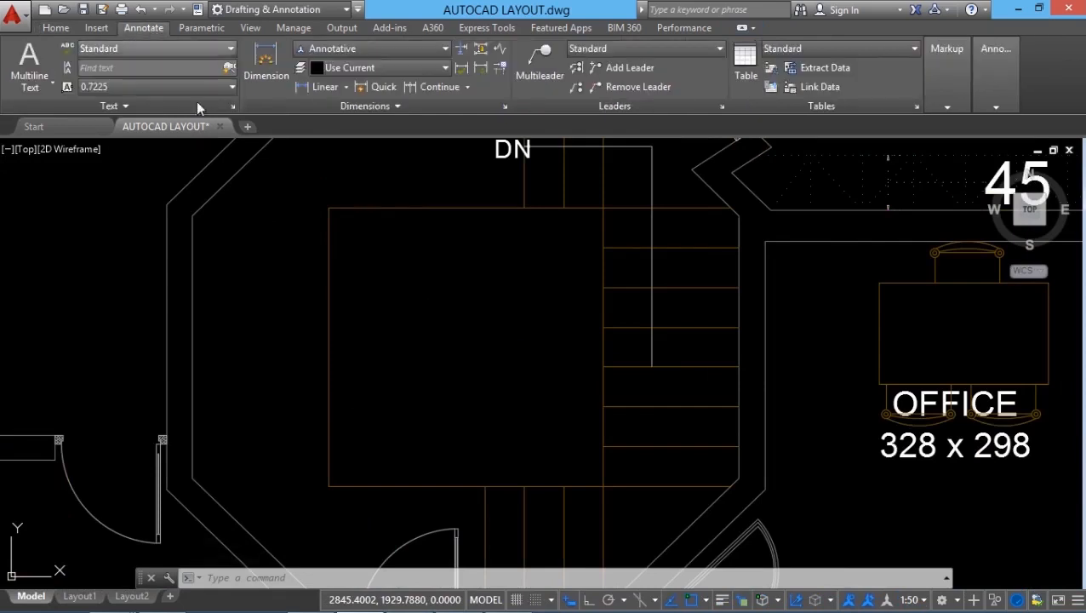
click(232, 106)
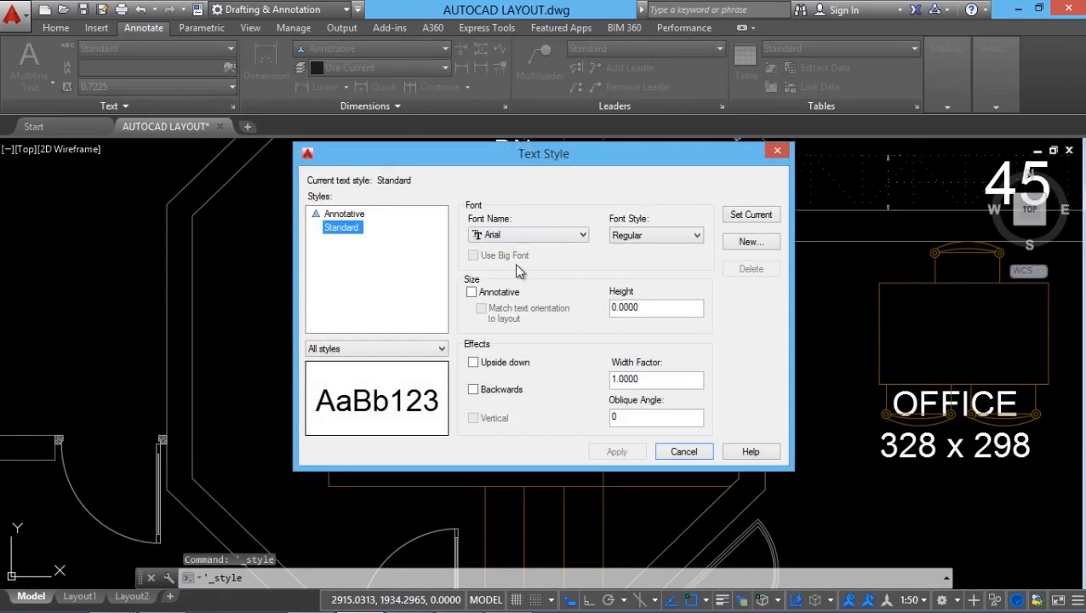
click(345, 214)
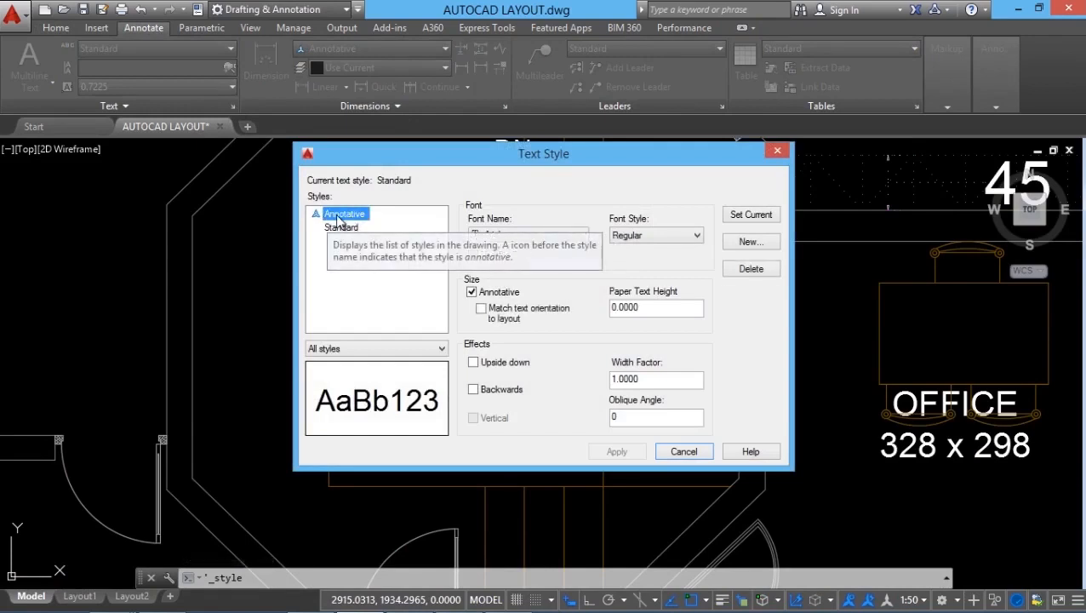
click(760, 214)
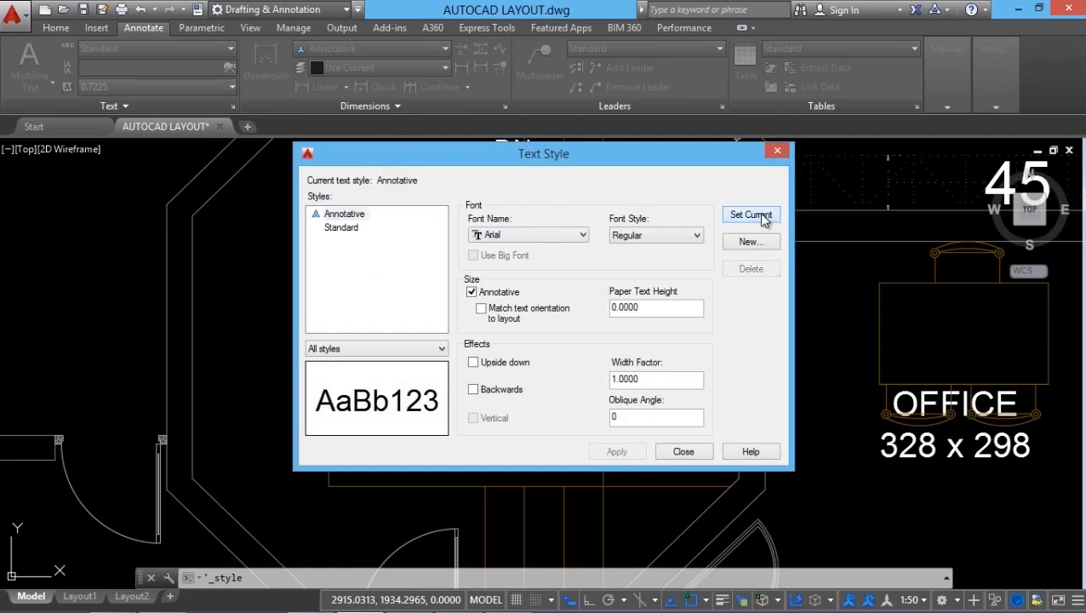
double_click(654, 313)
text(0)
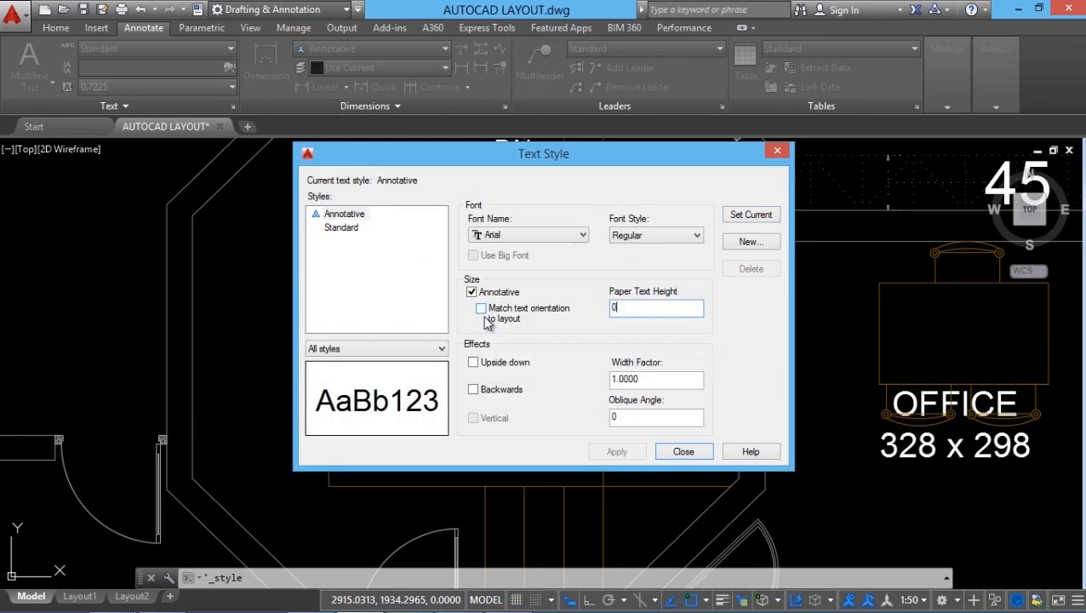
text(.2)
click(619, 452)
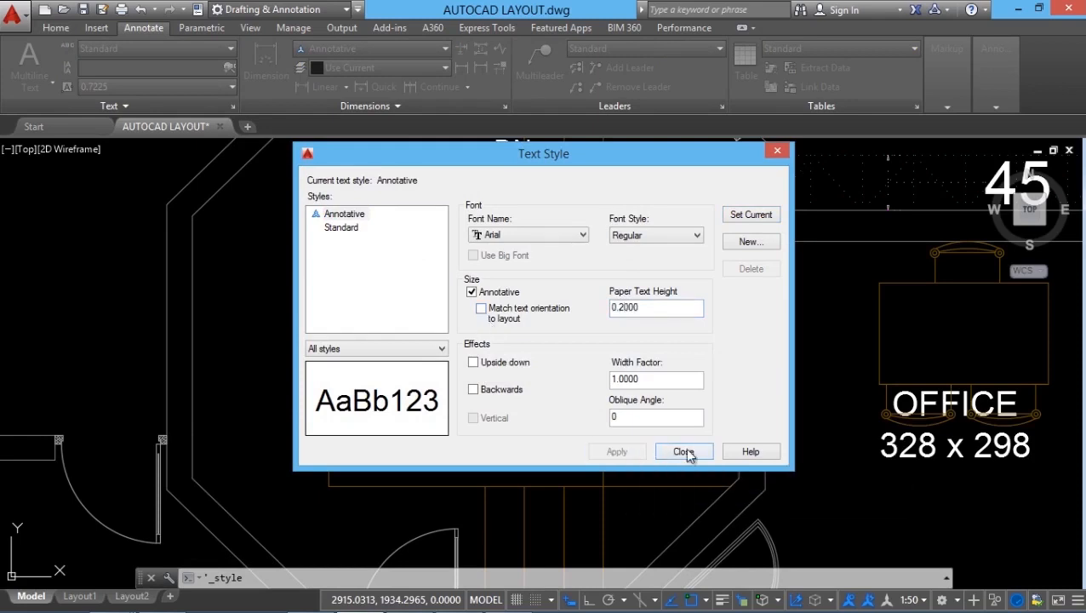
click(683, 452)
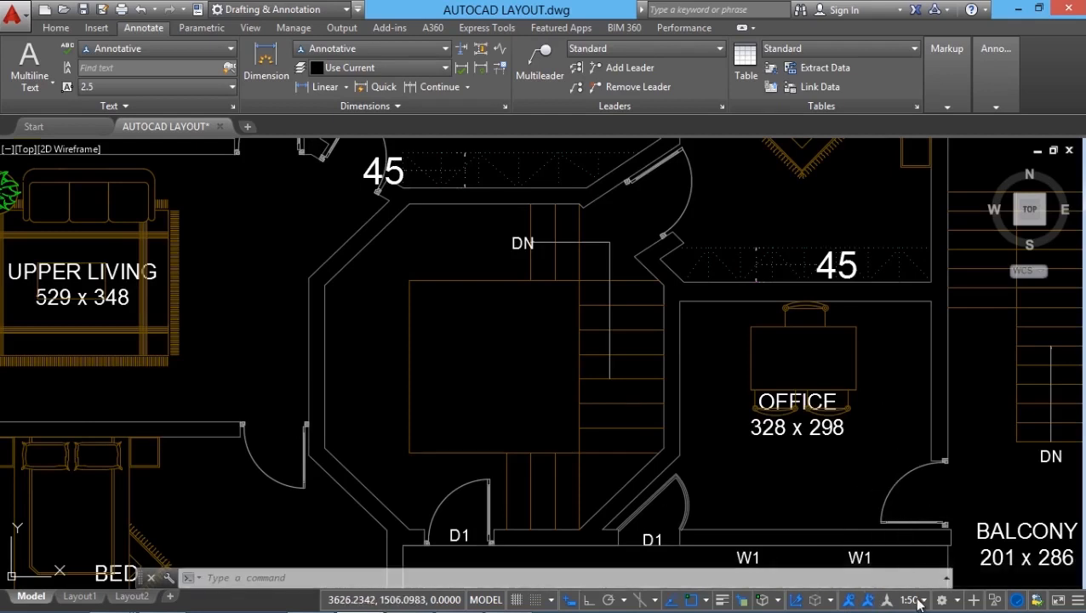
At annotation scale 1:100, add middle-centre justified single-line text STAIR ROOM inside the stair square with rotation 0.
click(913, 601)
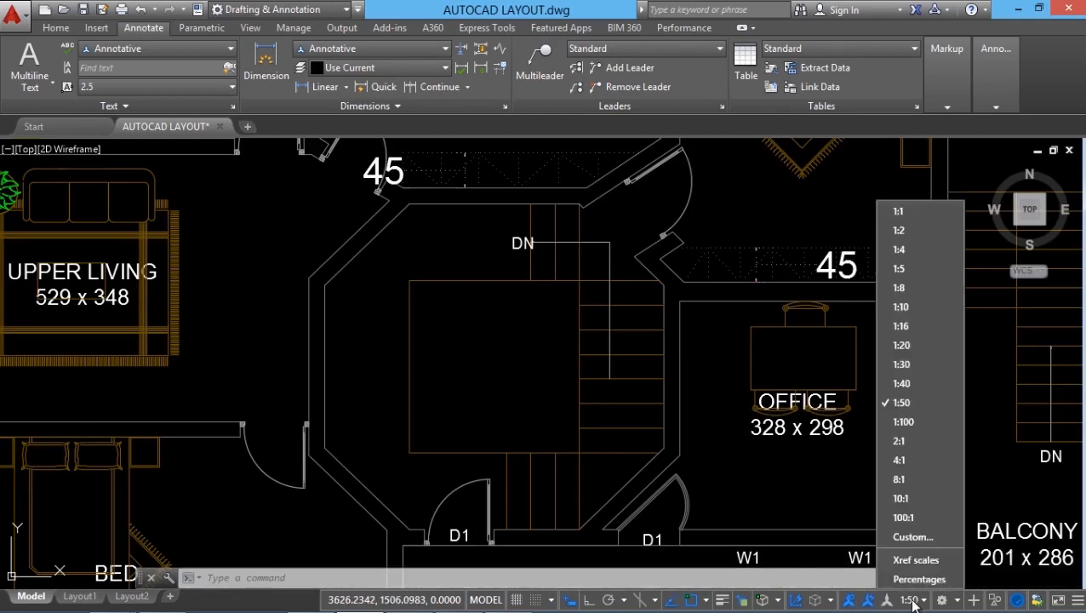
click(915, 422)
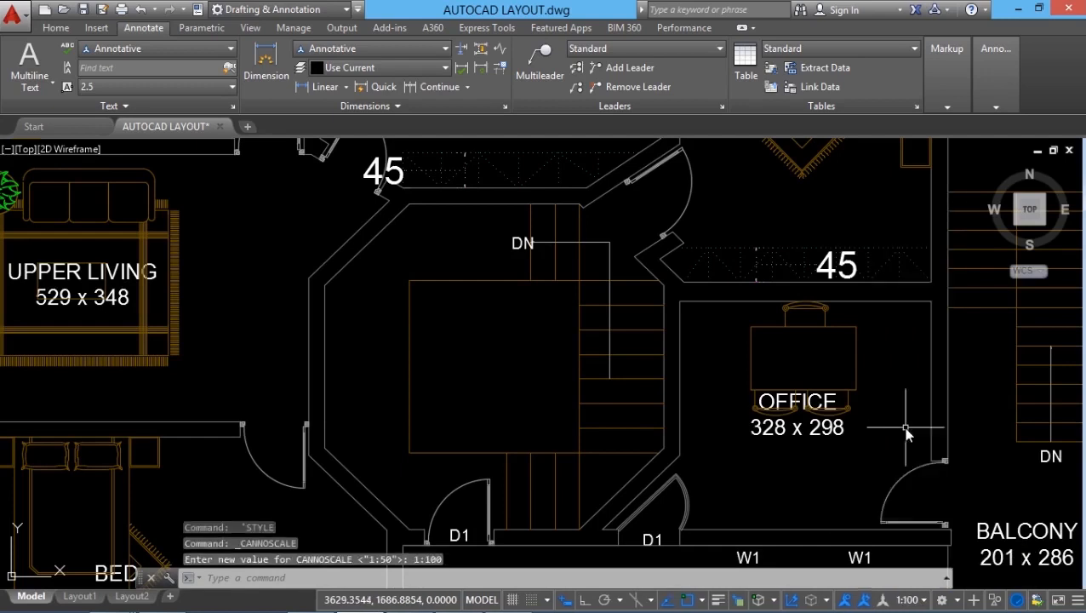
click(30, 84)
click(68, 146)
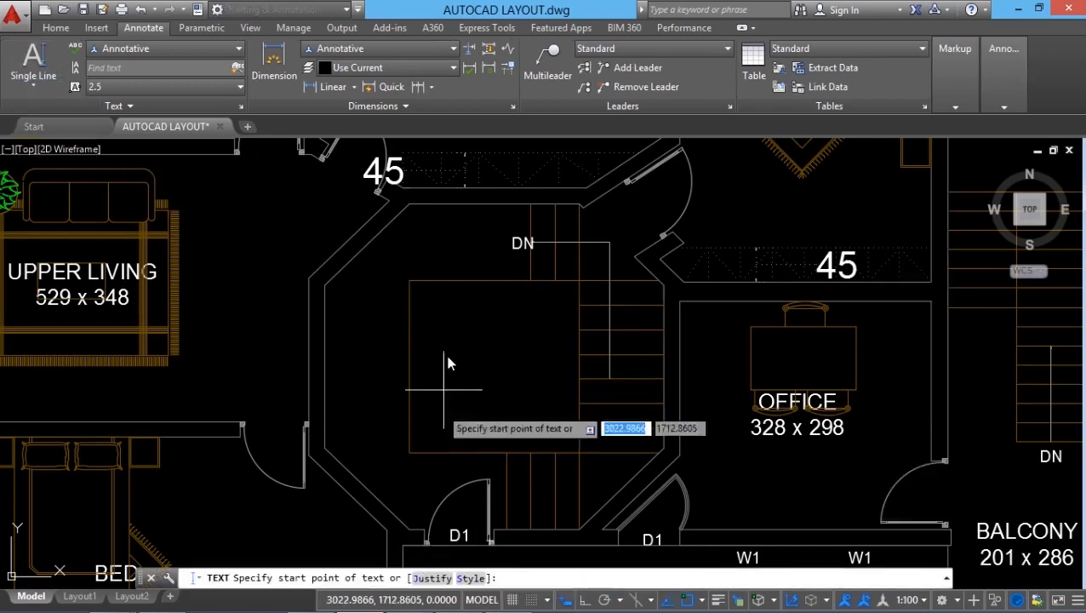
click(430, 578)
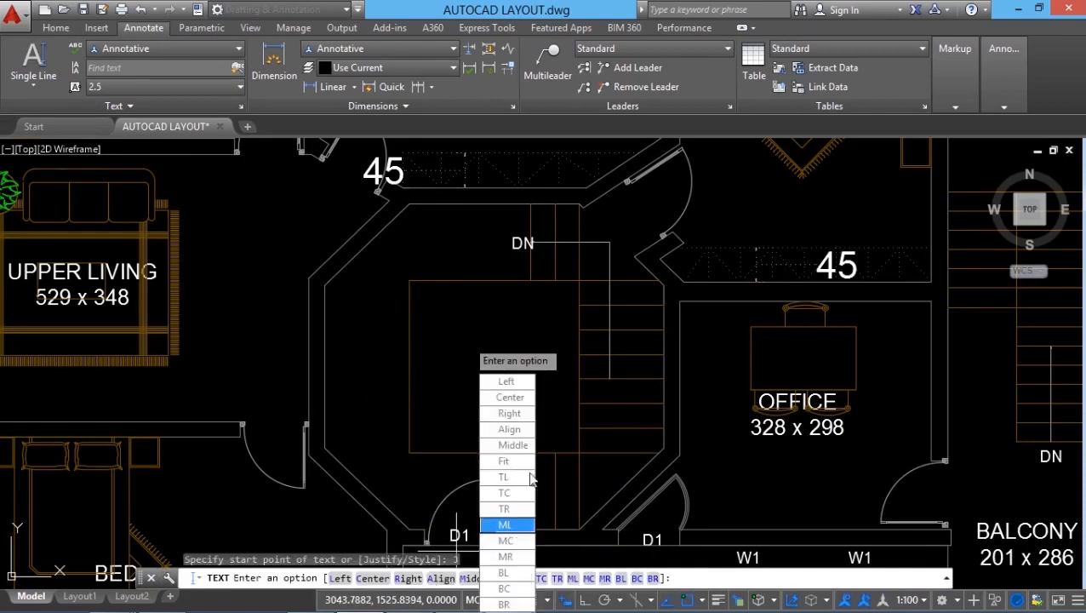
click(506, 540)
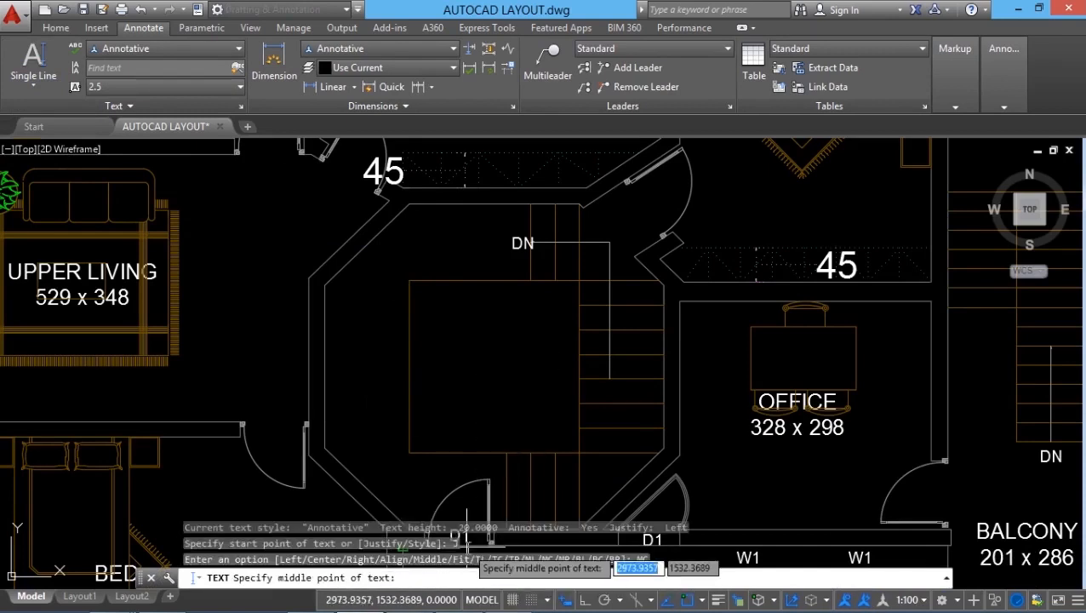
click(464, 370)
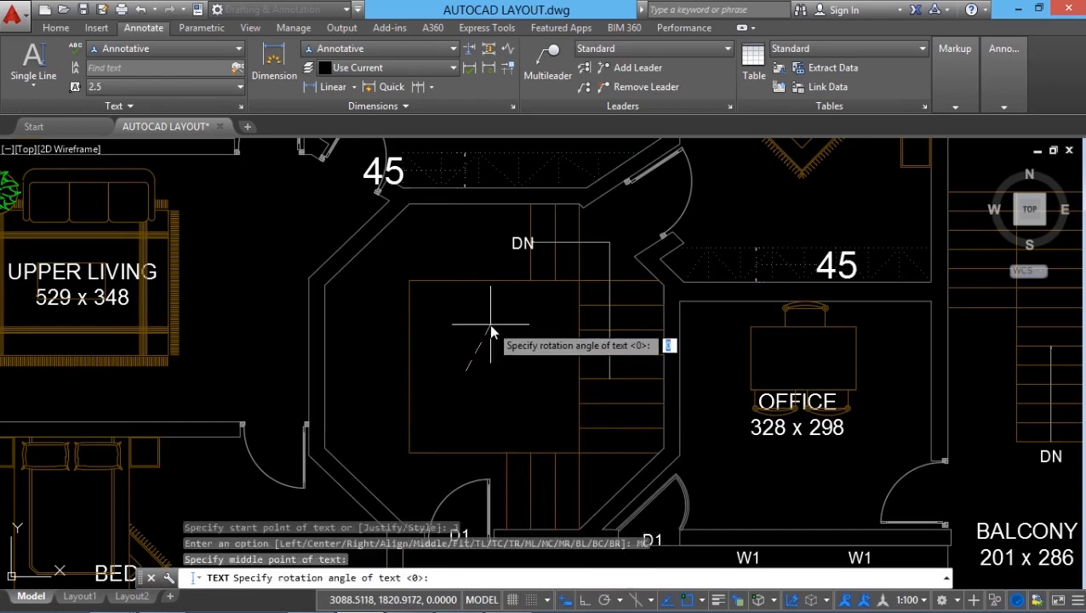
key(Return)
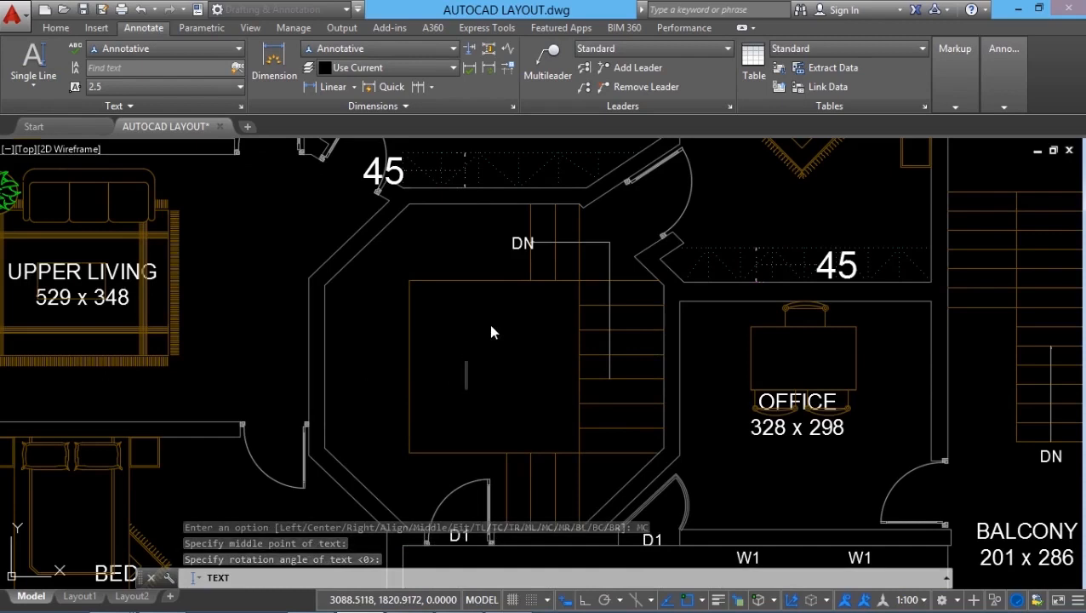
text(STAIR ROOM)
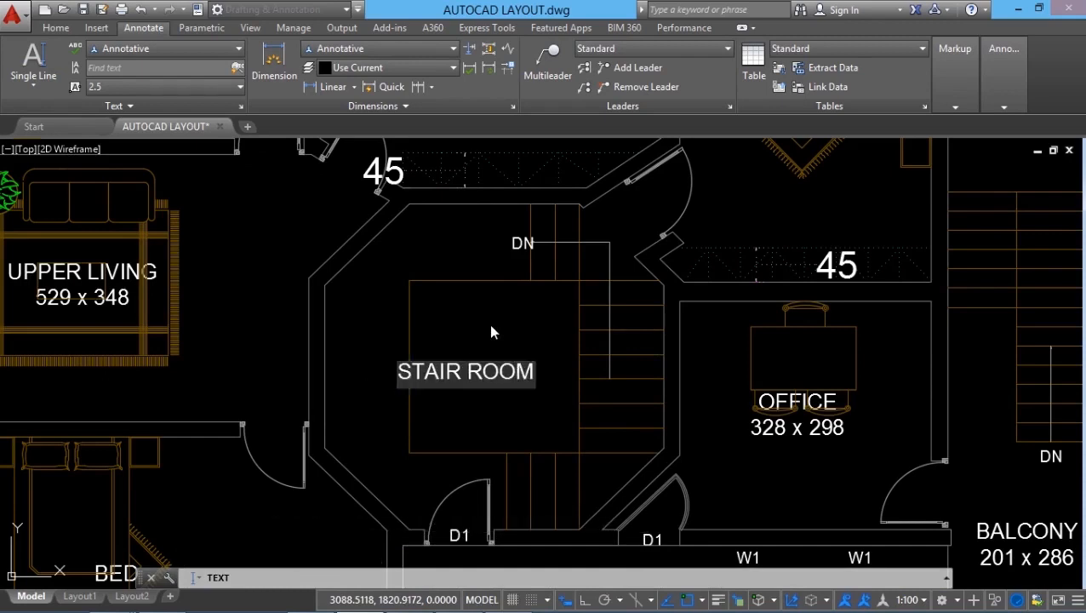
key(Return)
key(Return)
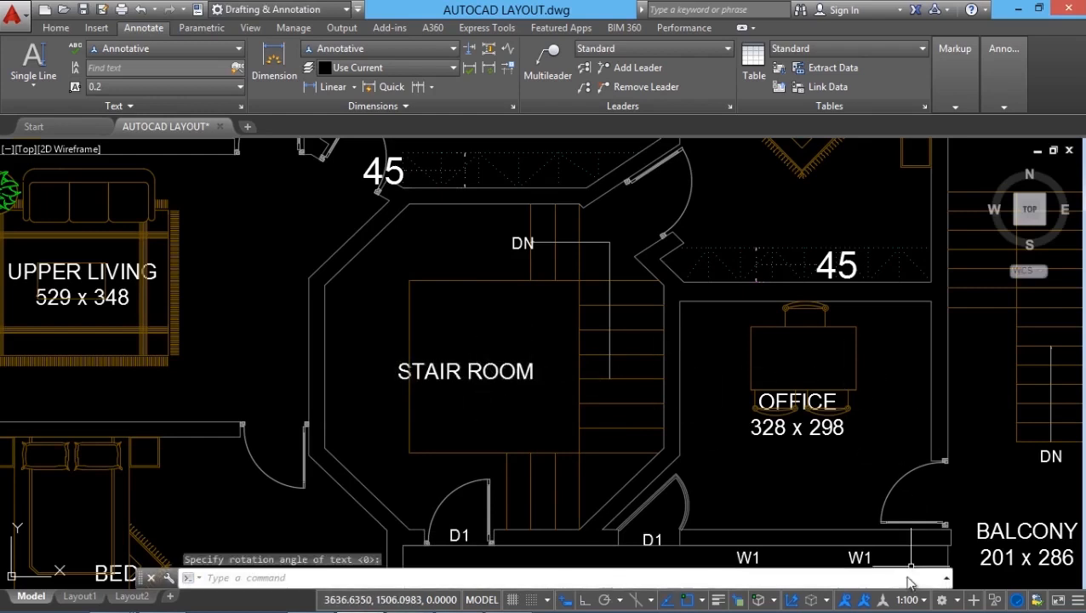
Move the STAIR ROOM text to the upper part of the stair square.
click(488, 379)
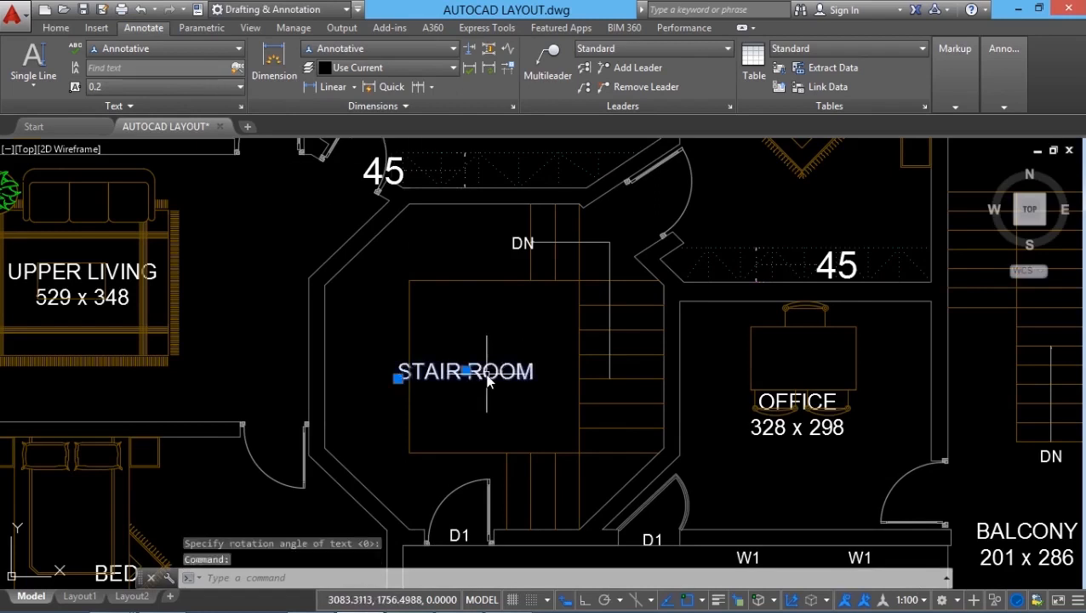
click(466, 370)
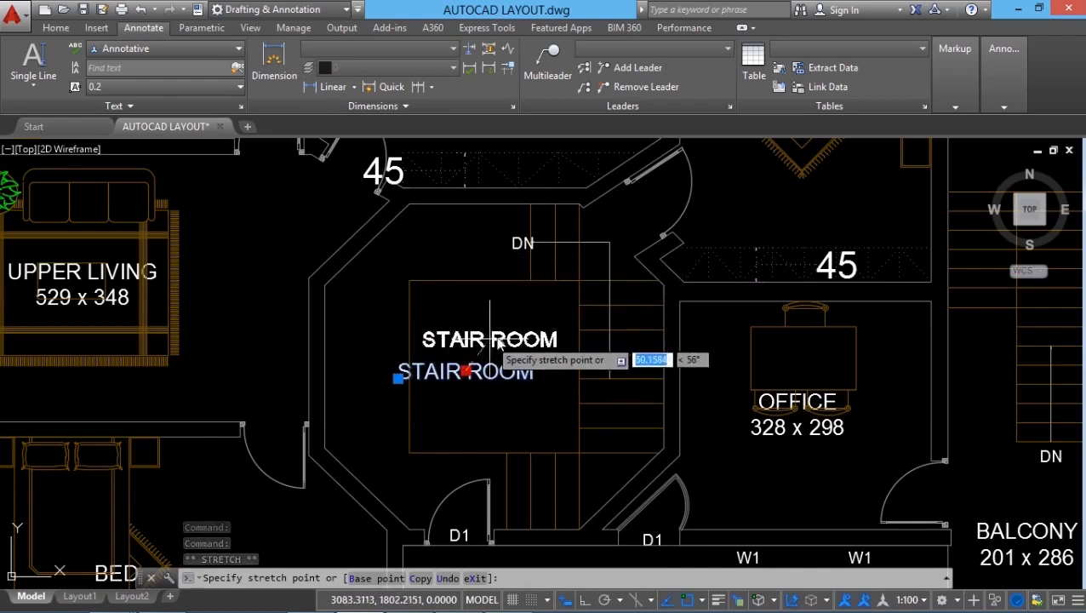
click(496, 303)
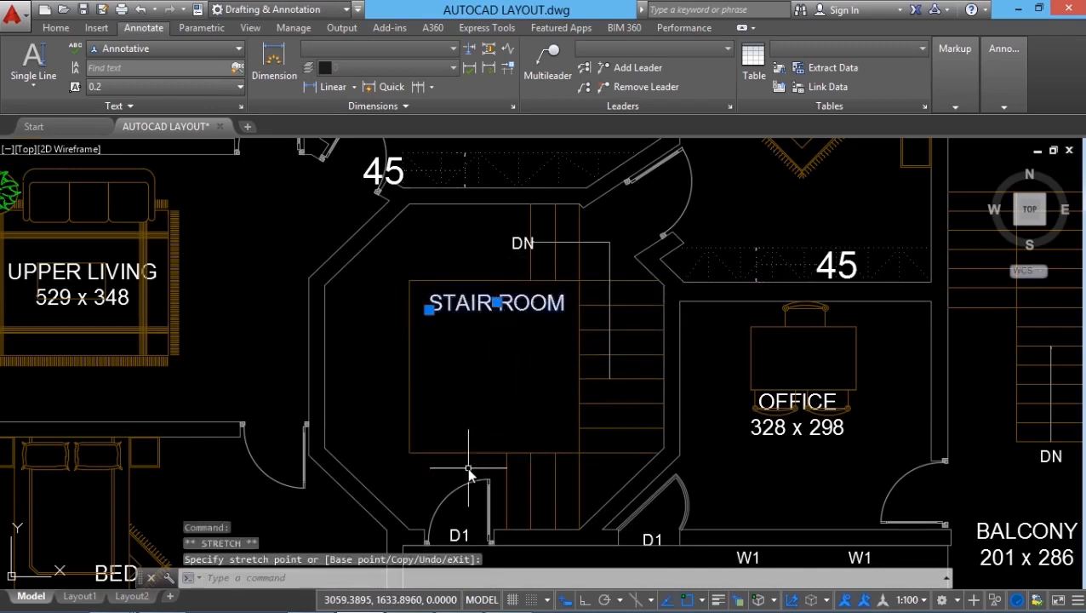
key(Escape)
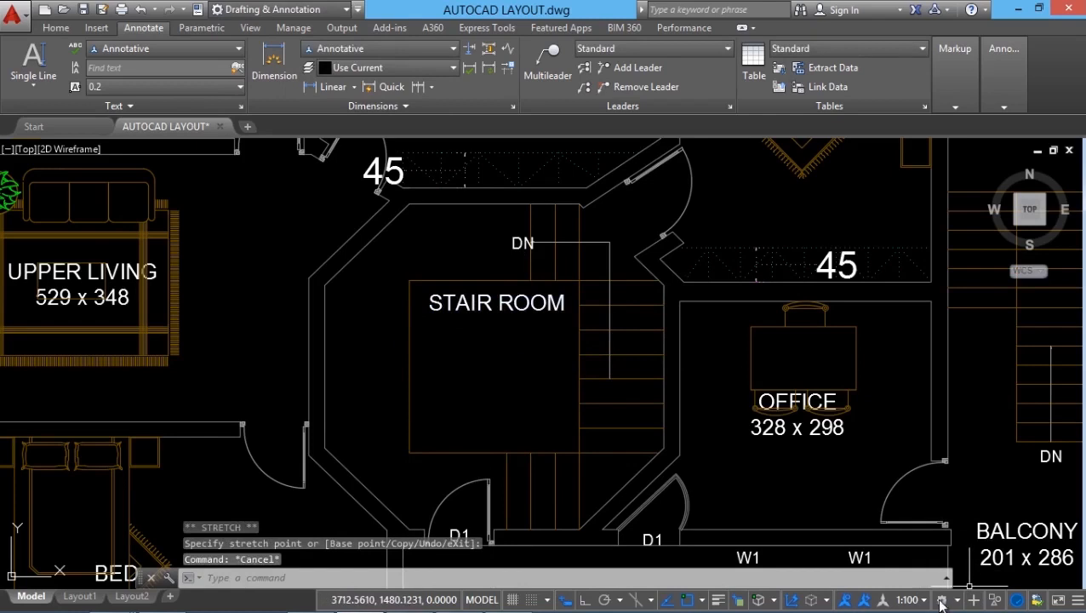
Switch the annotation scale to 1:50 and move the STAIR ROOM text's 1:50 representation to the middle of the stair square.
click(909, 600)
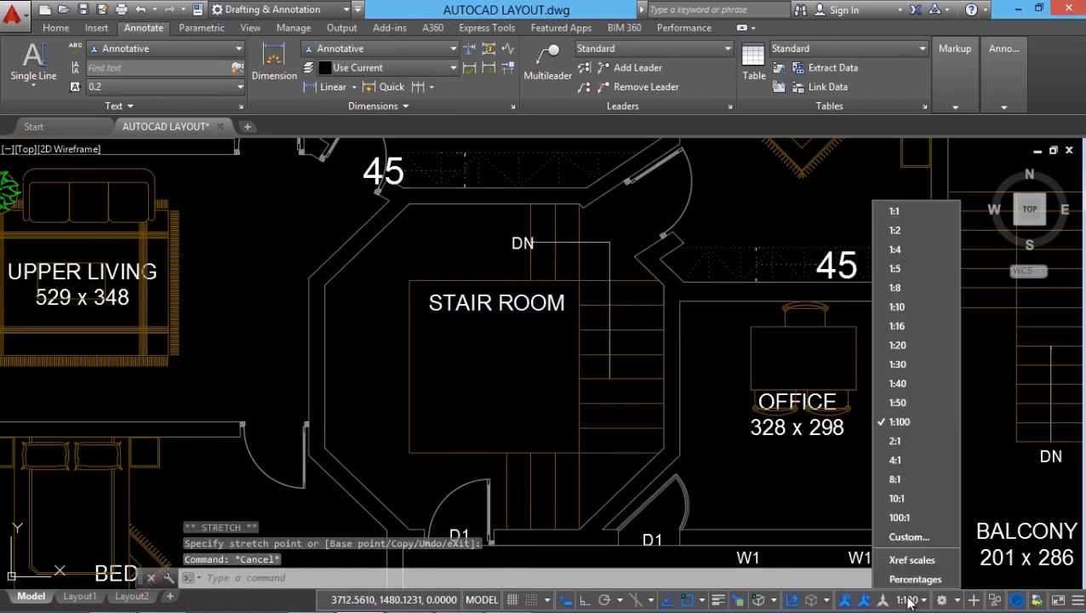
click(898, 403)
key(Escape)
click(497, 304)
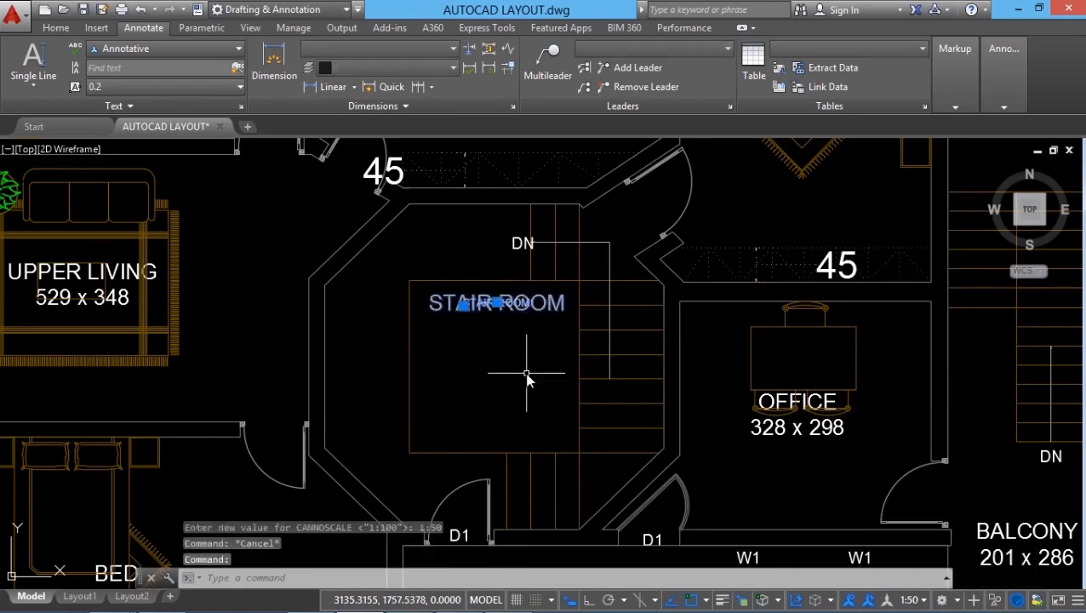
click(496, 302)
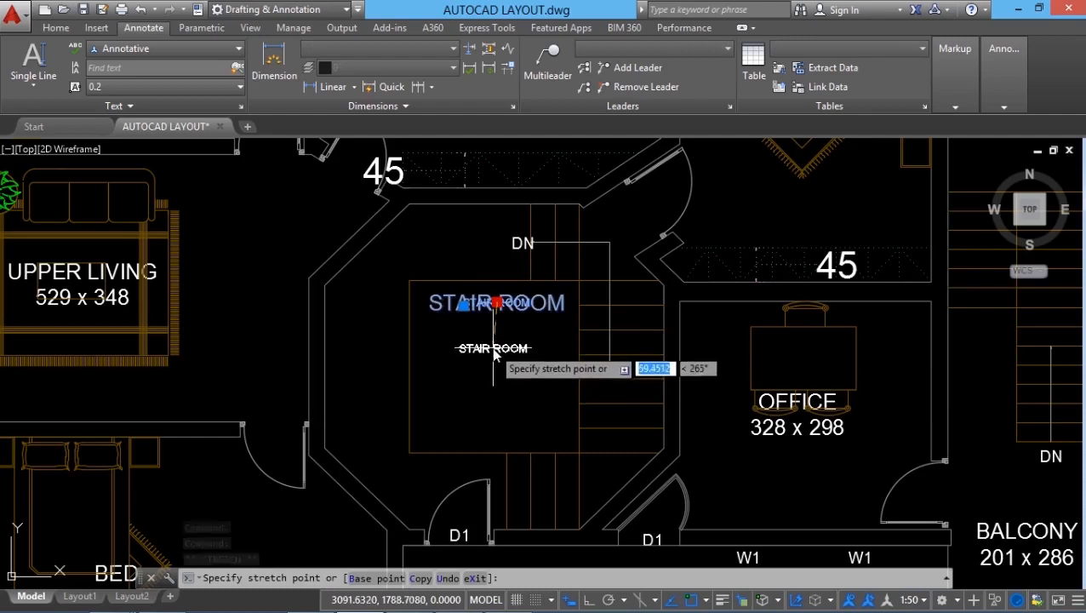
key(Escape)
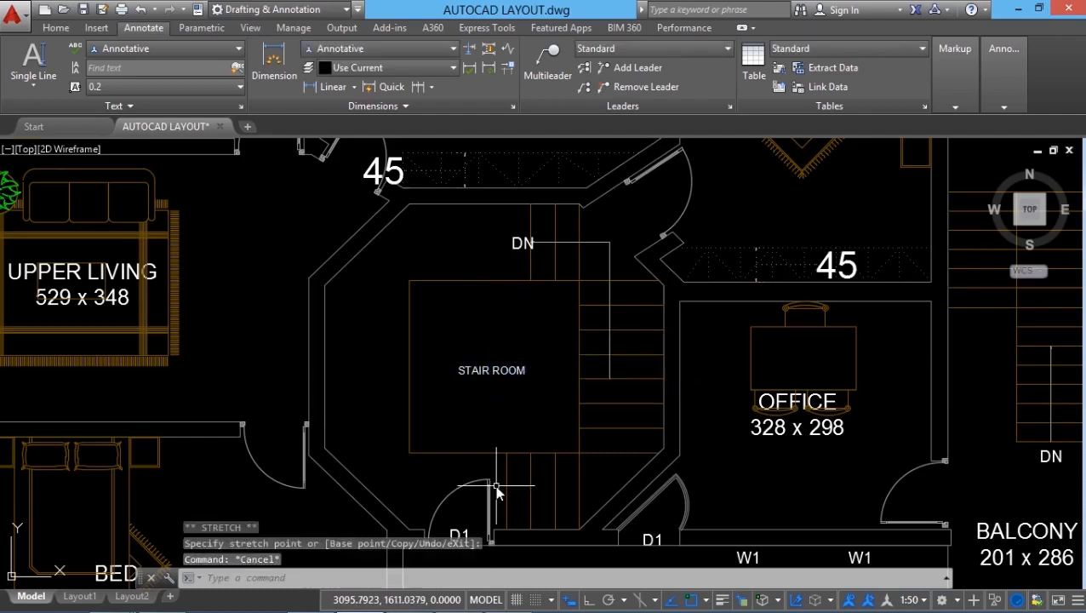
Compare the STAIR ROOM text's two scale representations and its size in both Layout1 viewports.
click(497, 374)
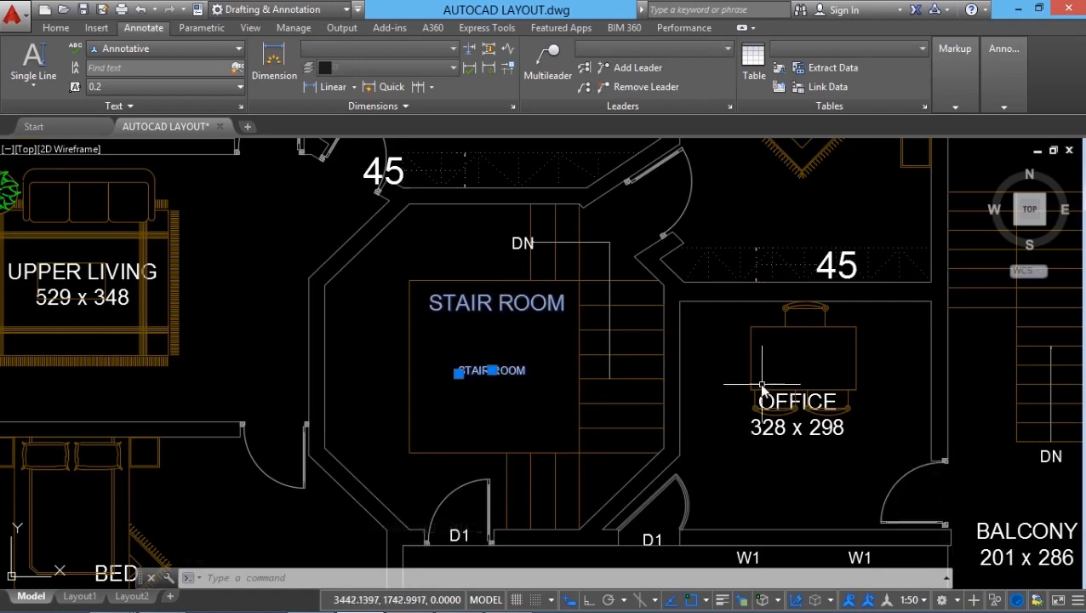
key(Escape)
click(85, 597)
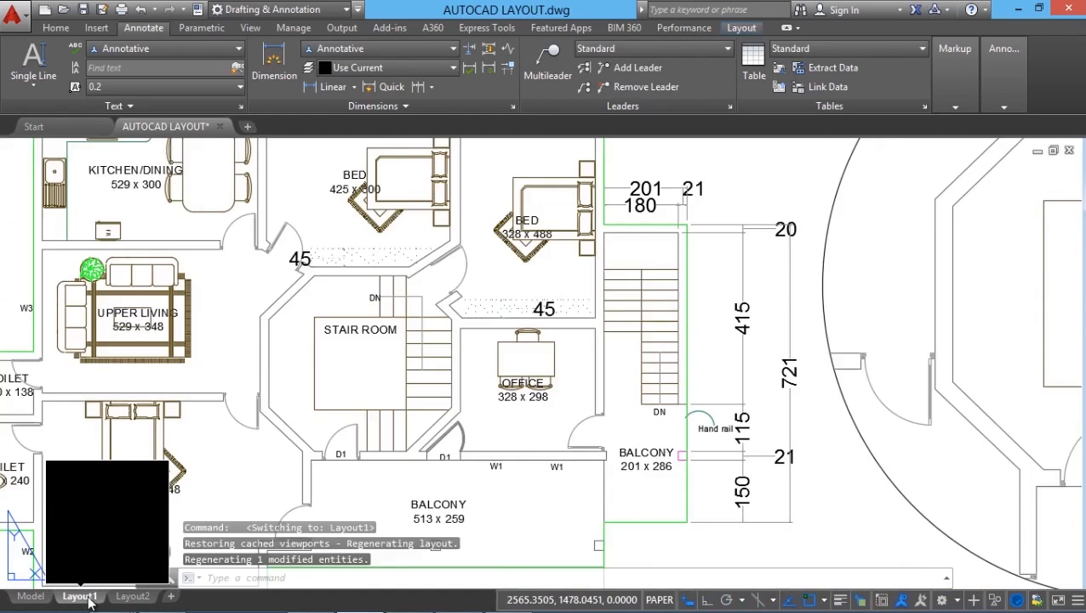
scroll(310, 341, up, 2)
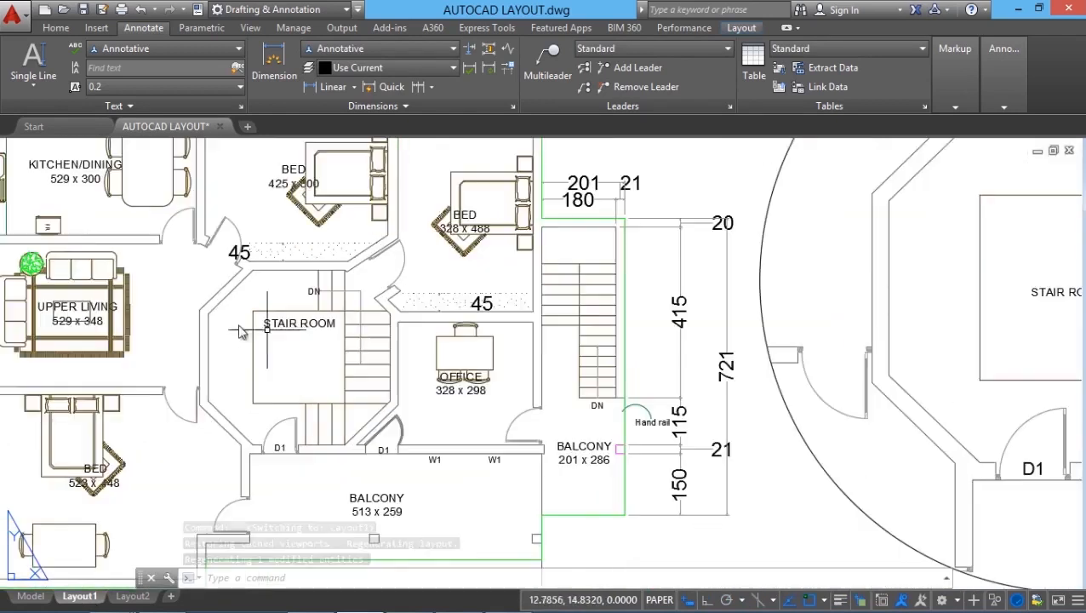
scroll(260, 383, down, 3)
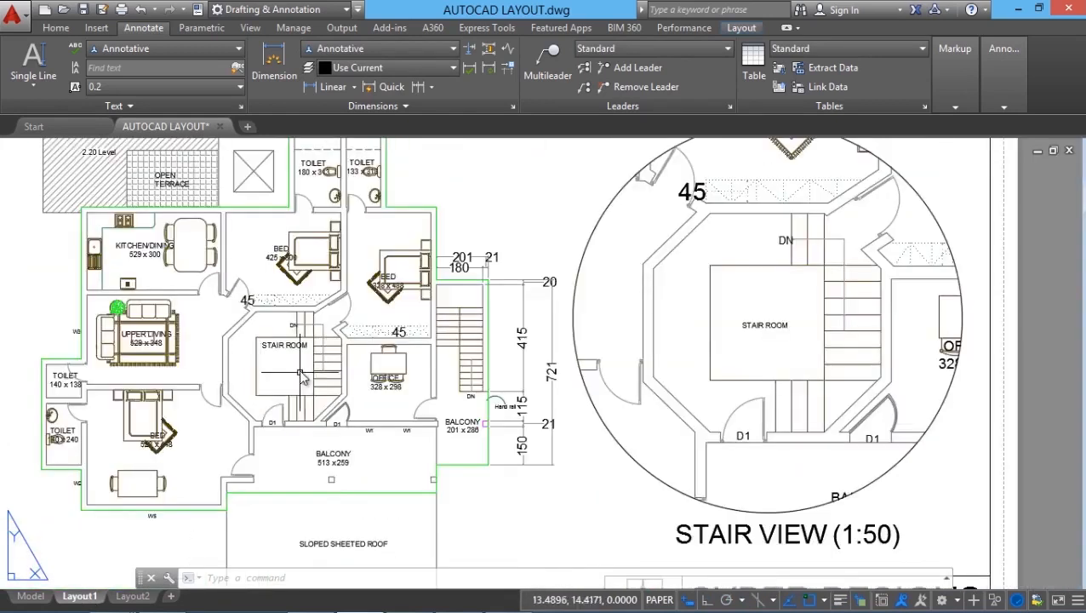
scroll(291, 353, up, 3)
scroll(255, 322, down, 2)
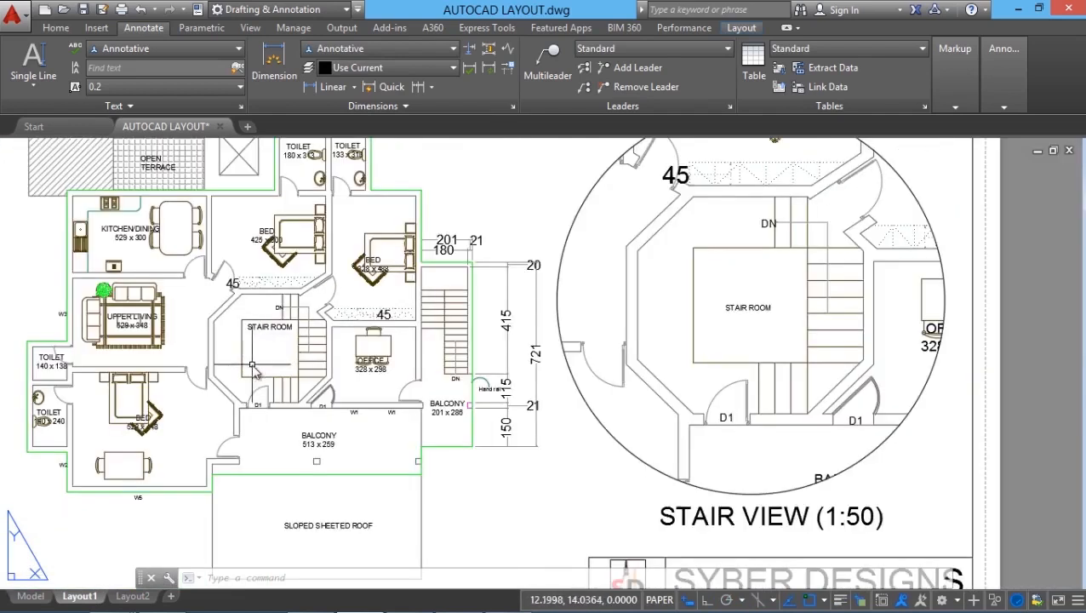
scroll(732, 308, up, 2)
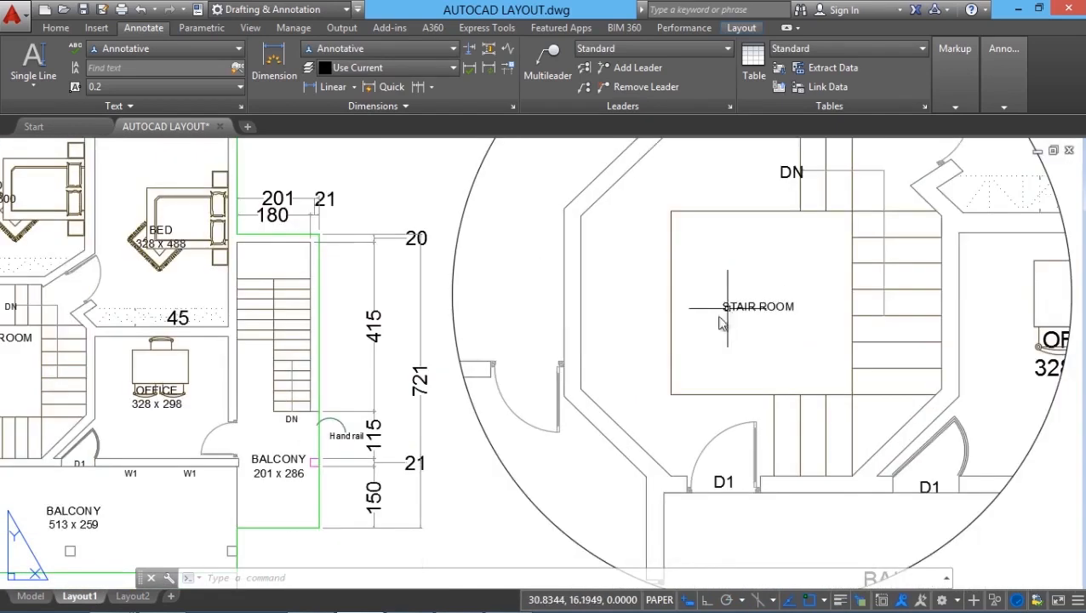
middle_drag(153, 344, 286, 326)
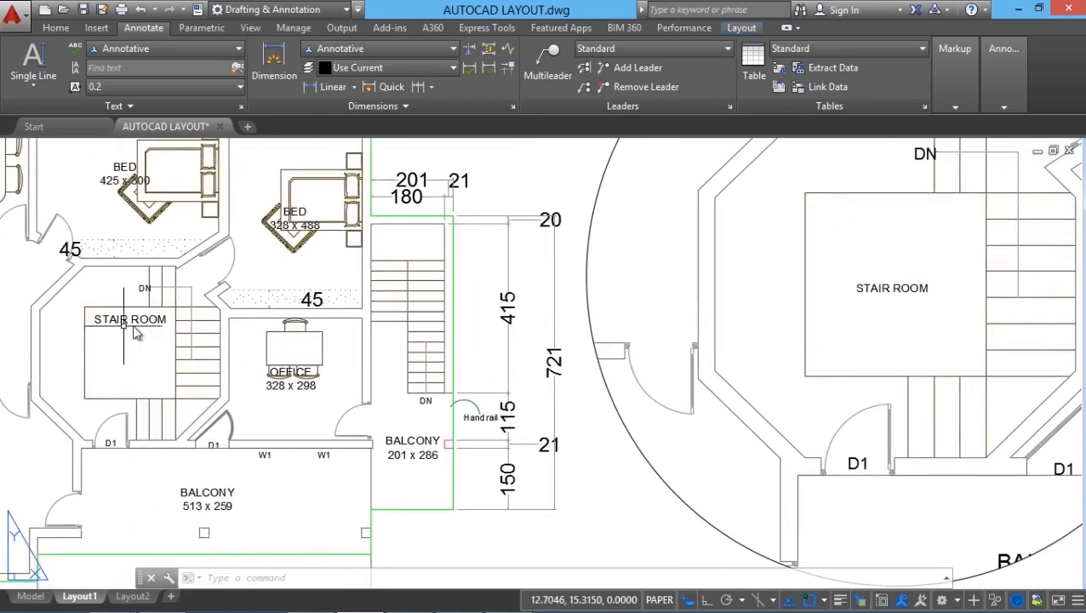
middle_drag(134, 332, 181, 337)
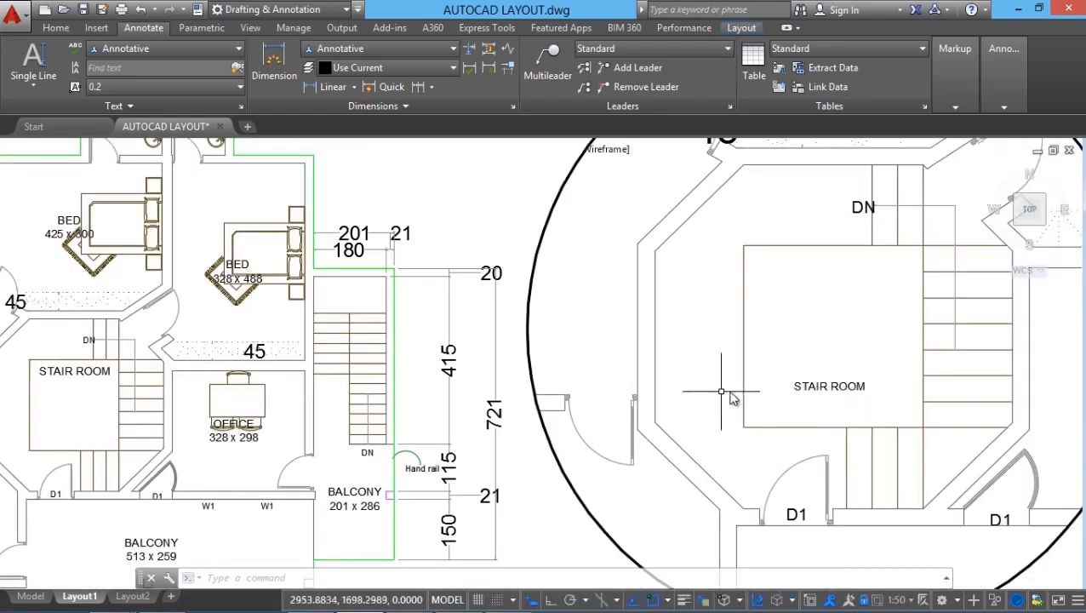
In the 1:50 stair viewport, move the STAIR ROOM text to the lower part of the stair square and return to paper space.
click(792, 387)
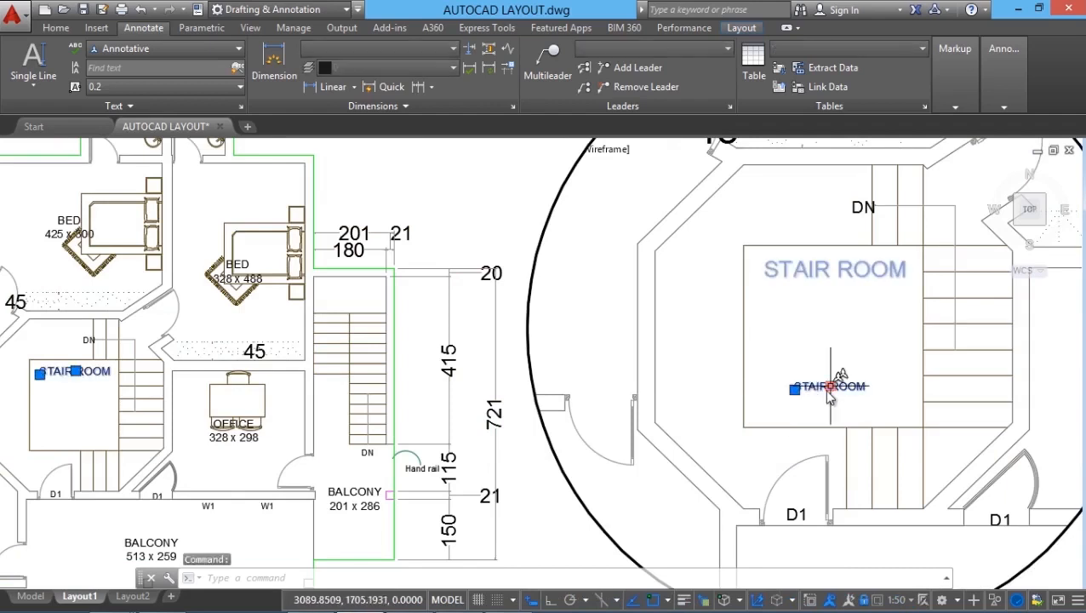
click(830, 387)
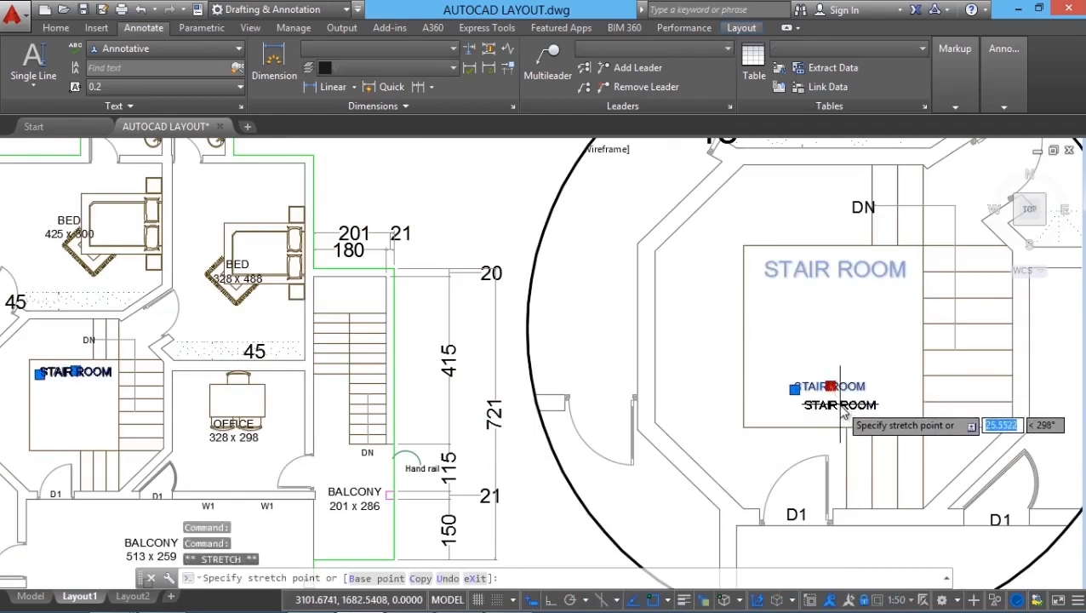
click(840, 405)
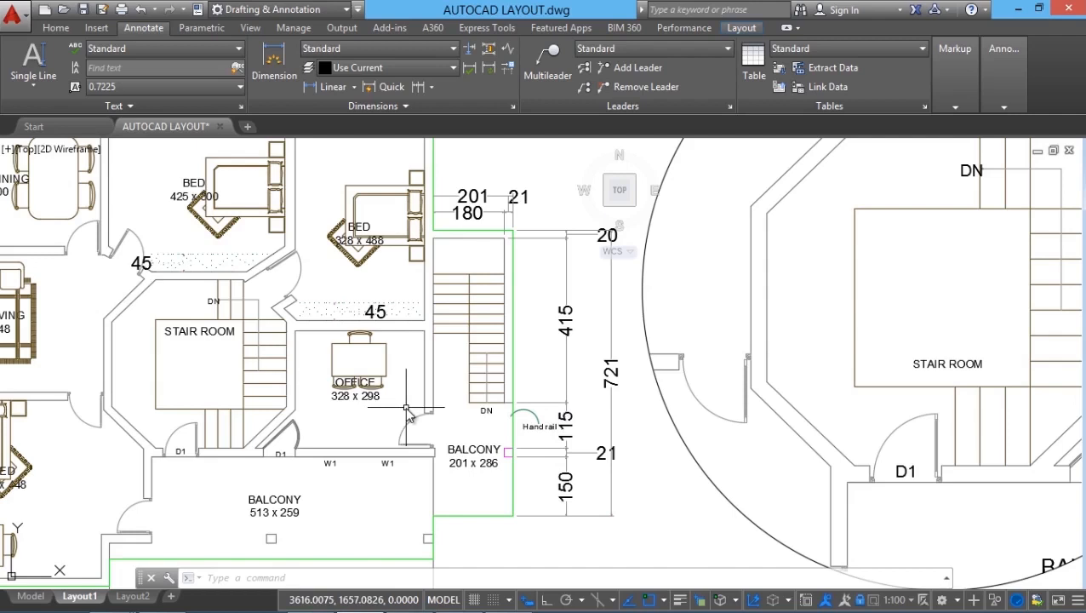
scroll(344, 313, down, 4)
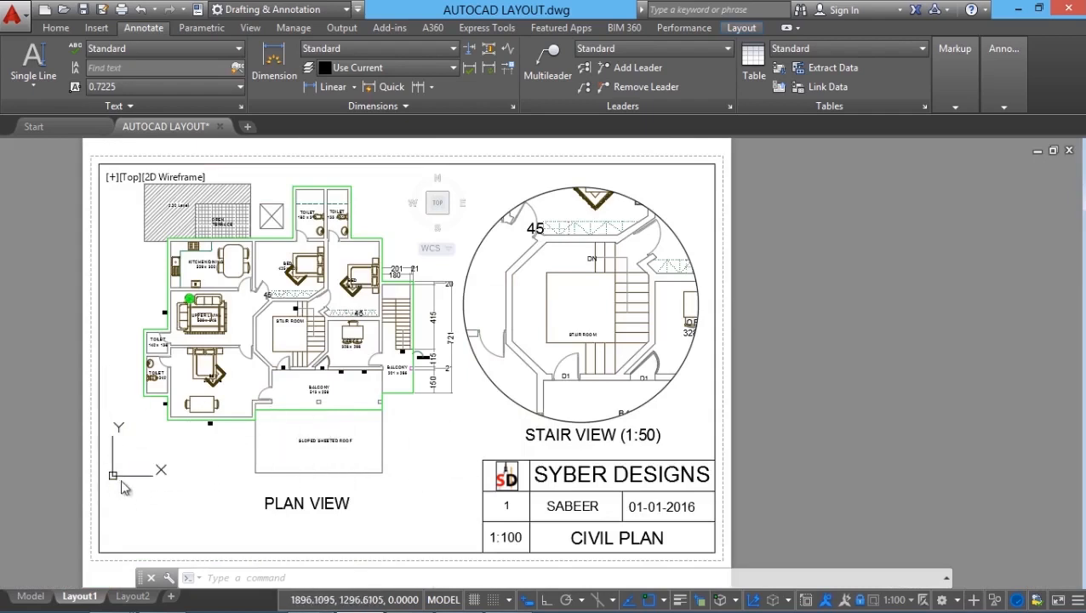
double_click(492, 439)
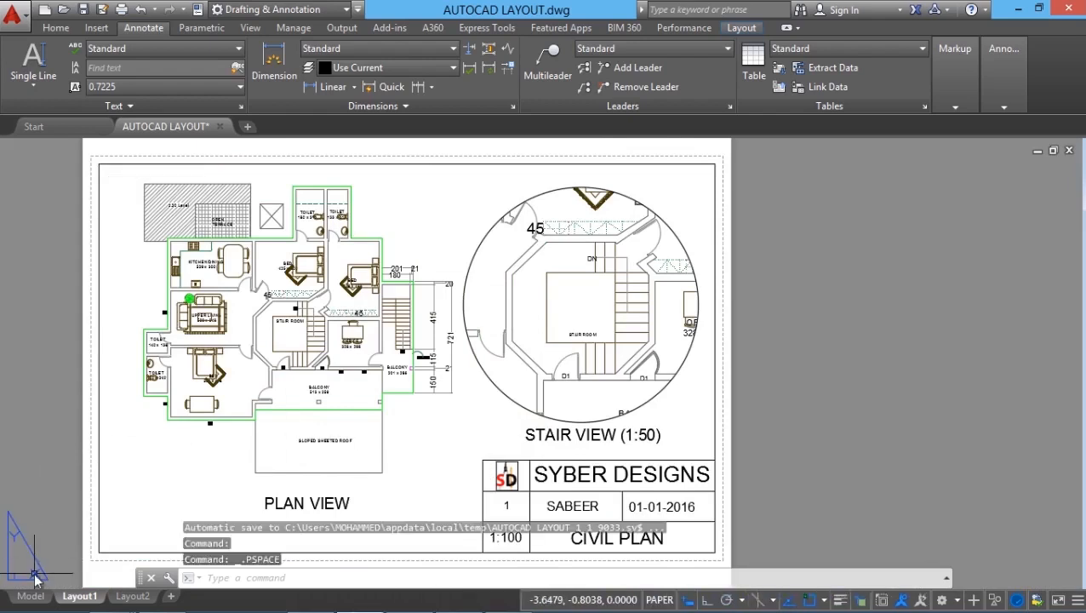
Add a vertical linear dimension to the stair square's left side in the plan view, placed just outside the square.
scroll(336, 327, up, 2)
scroll(255, 345, up, 2)
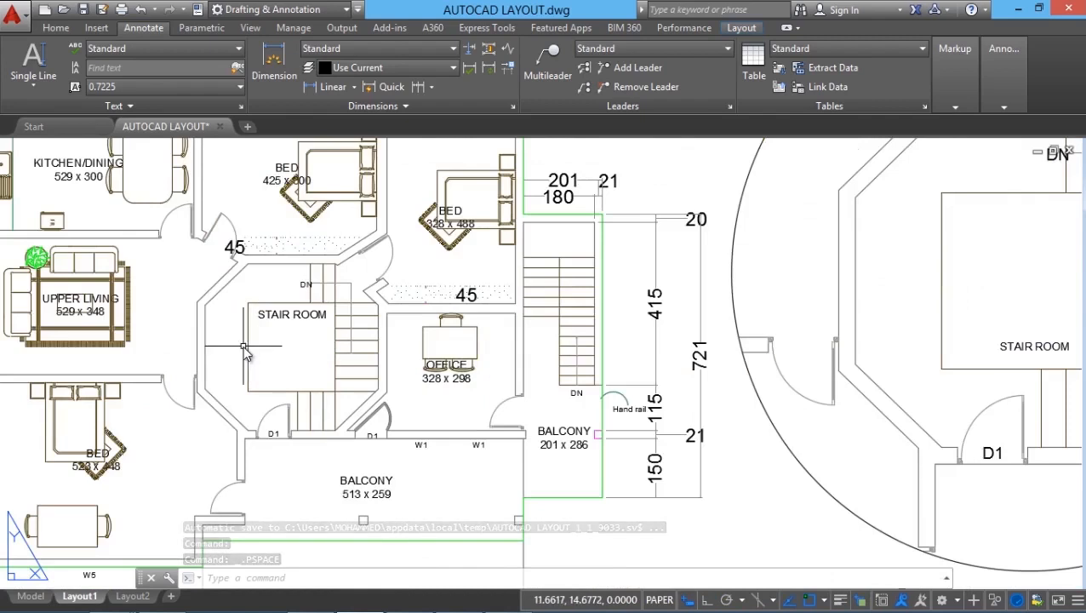
scroll(374, 370, up, 2)
click(354, 87)
click(338, 125)
click(239, 430)
click(244, 312)
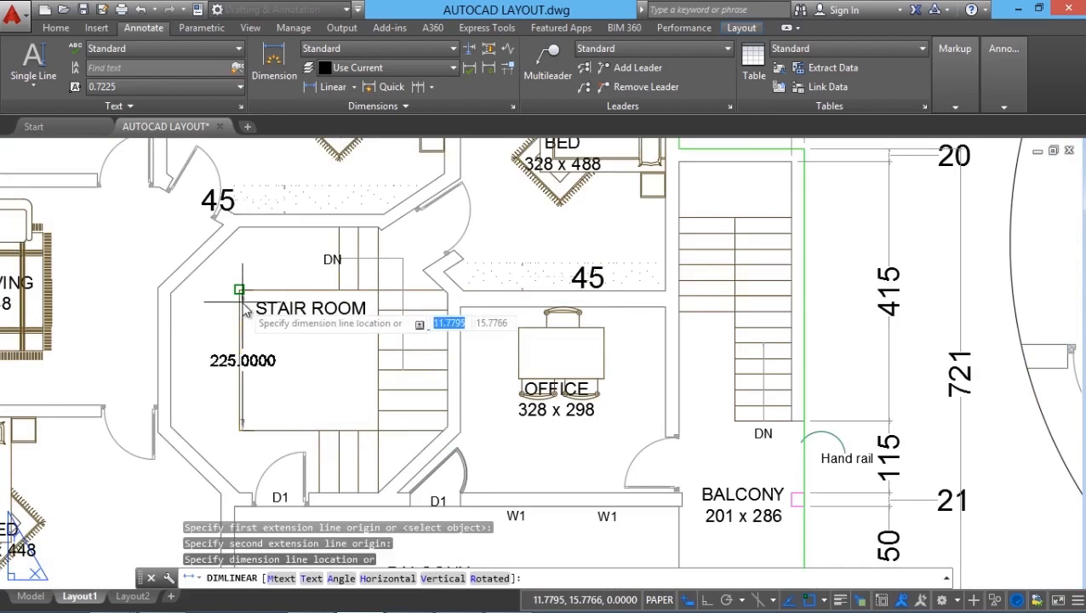
click(206, 332)
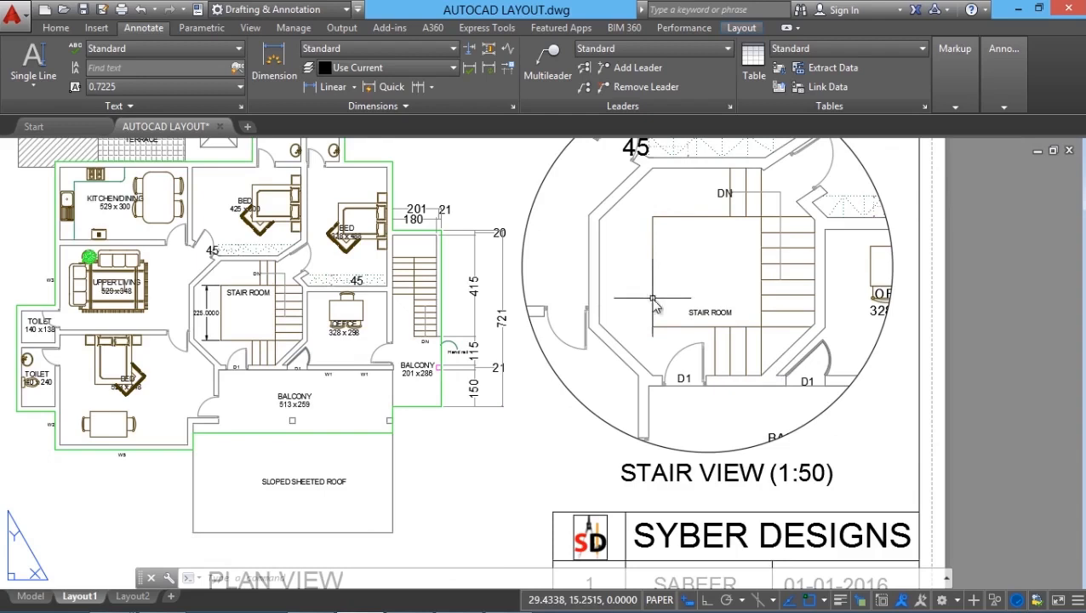
Add a vertical linear dimension to the stair square's left side in the circular 1:50 stair view, placed just outside the square.
click(353, 86)
click(315, 112)
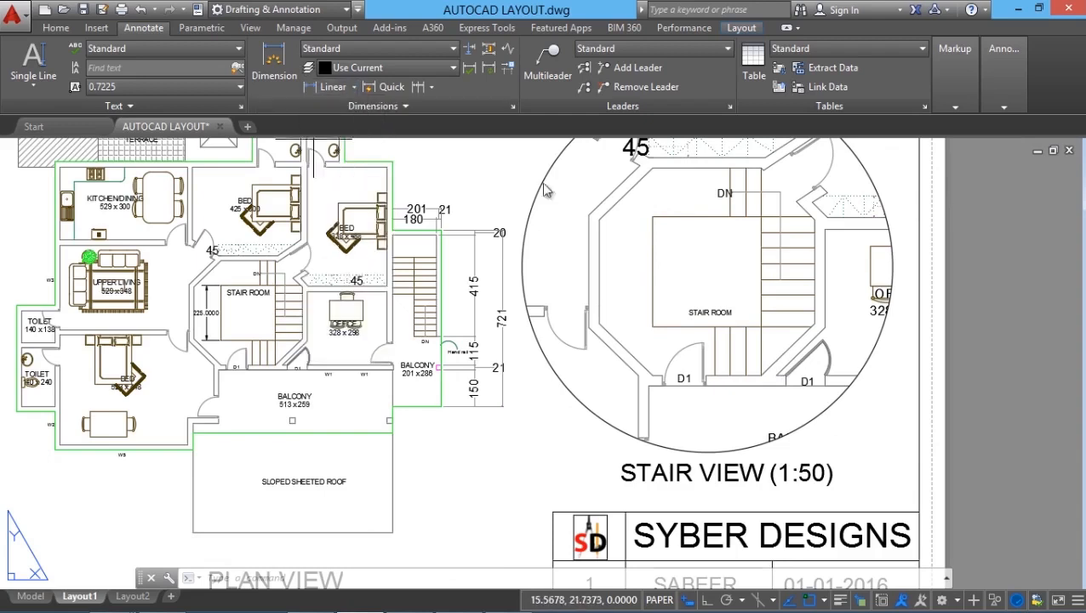
click(652, 326)
click(652, 219)
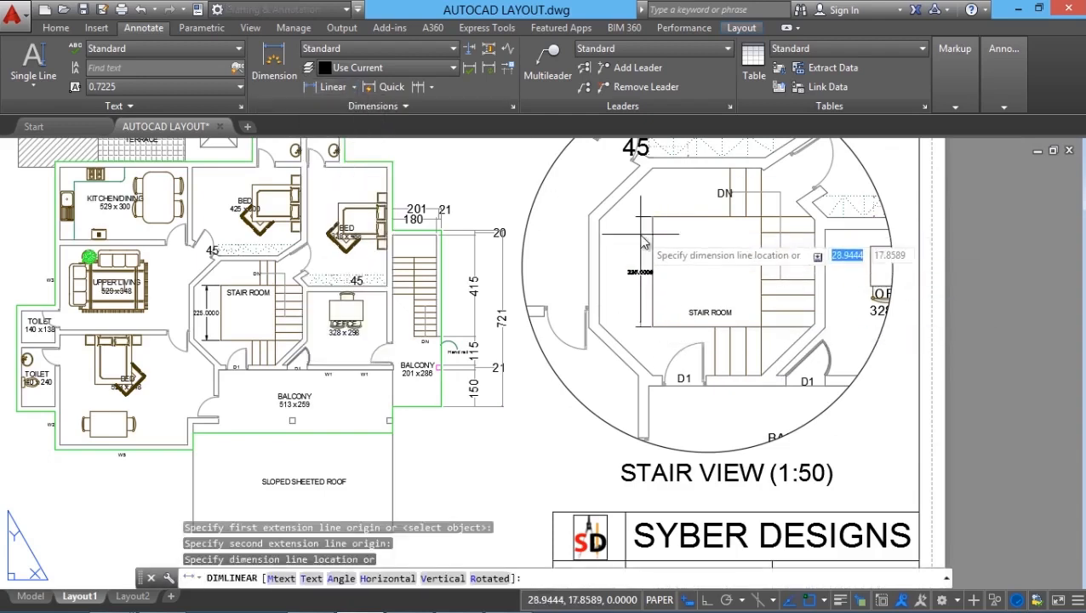
click(638, 246)
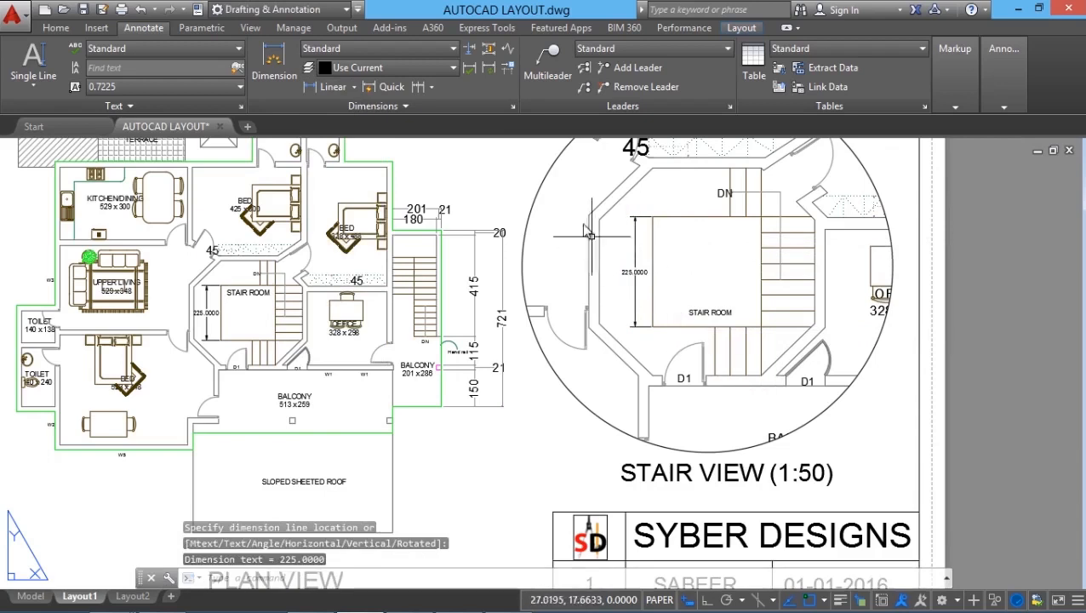
scroll(544, 244, up, 2)
middle_drag(544, 244, 666, 271)
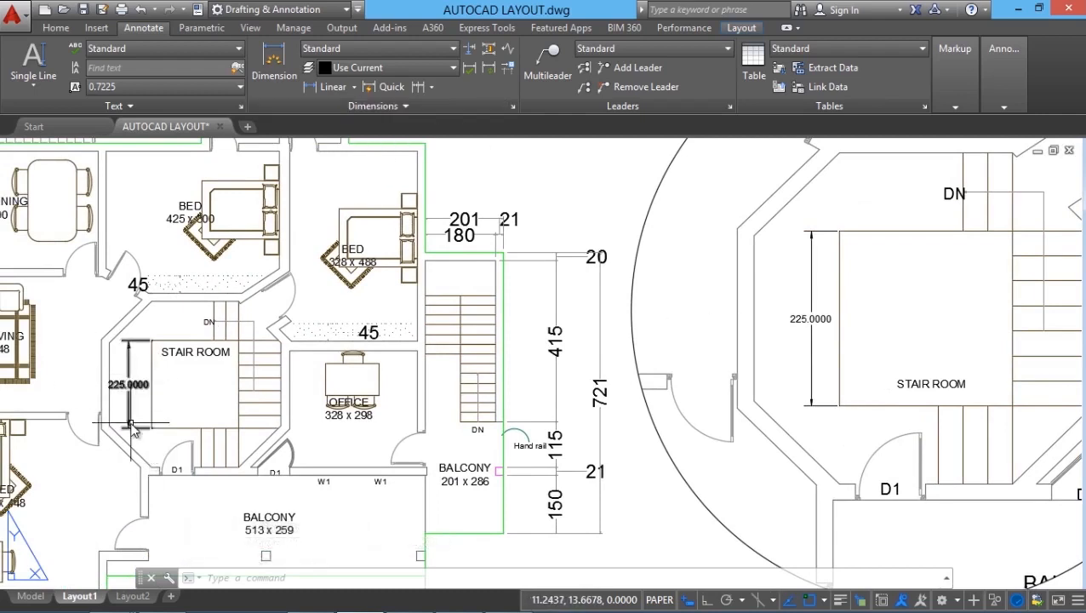
Modify the Standard dimension style so its linear dimensions use a precision of 0.
click(512, 106)
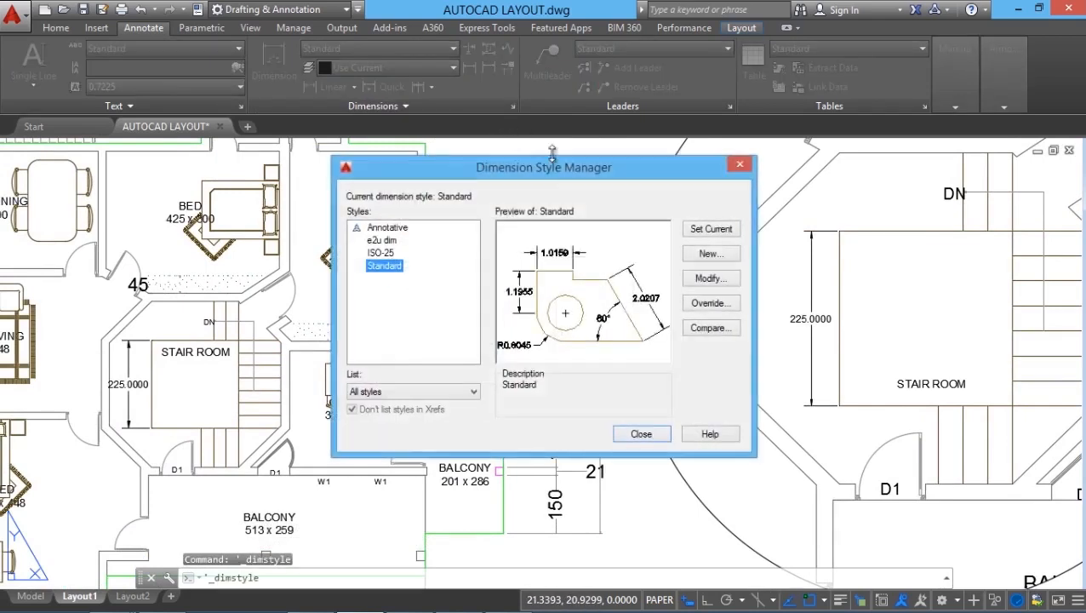
click(710, 278)
click(514, 177)
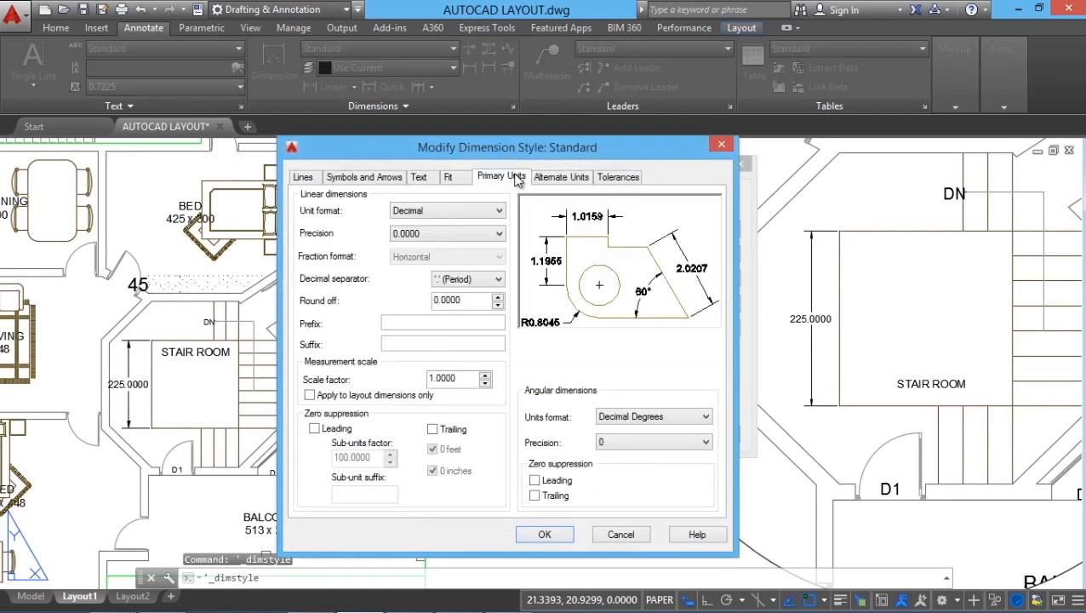
click(437, 234)
click(430, 246)
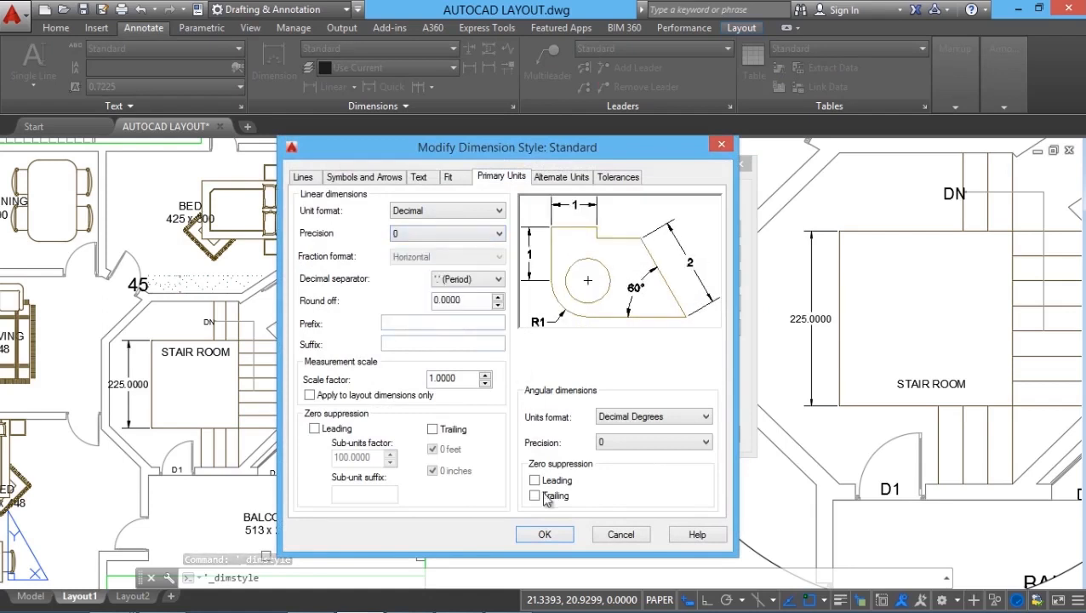
Set the Standard dimension style's text to align with the dimension line, apply the style changes and check both stair dimensions.
click(420, 178)
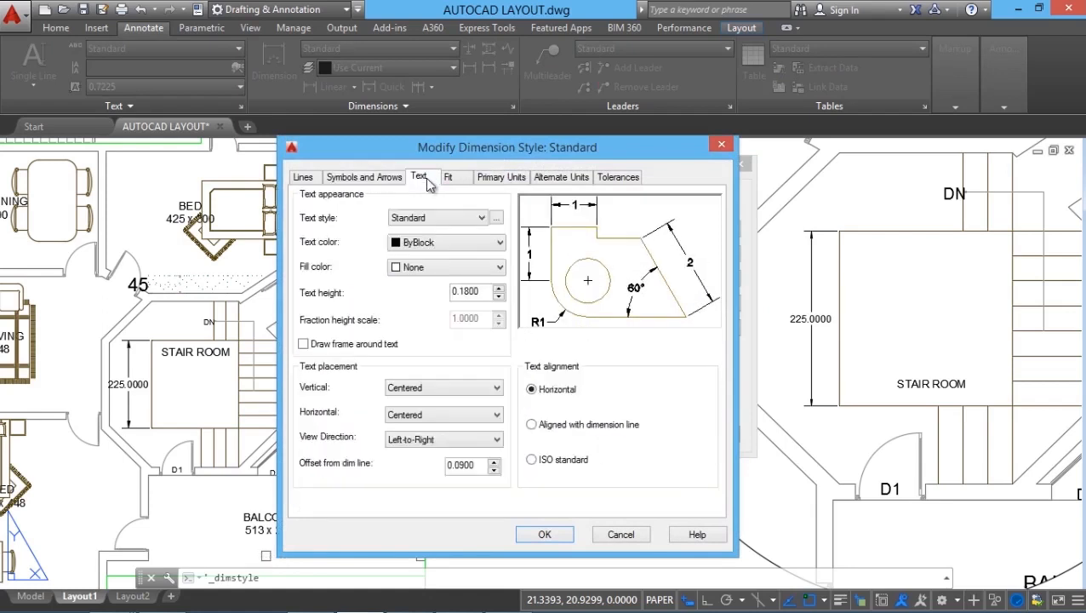
click(531, 425)
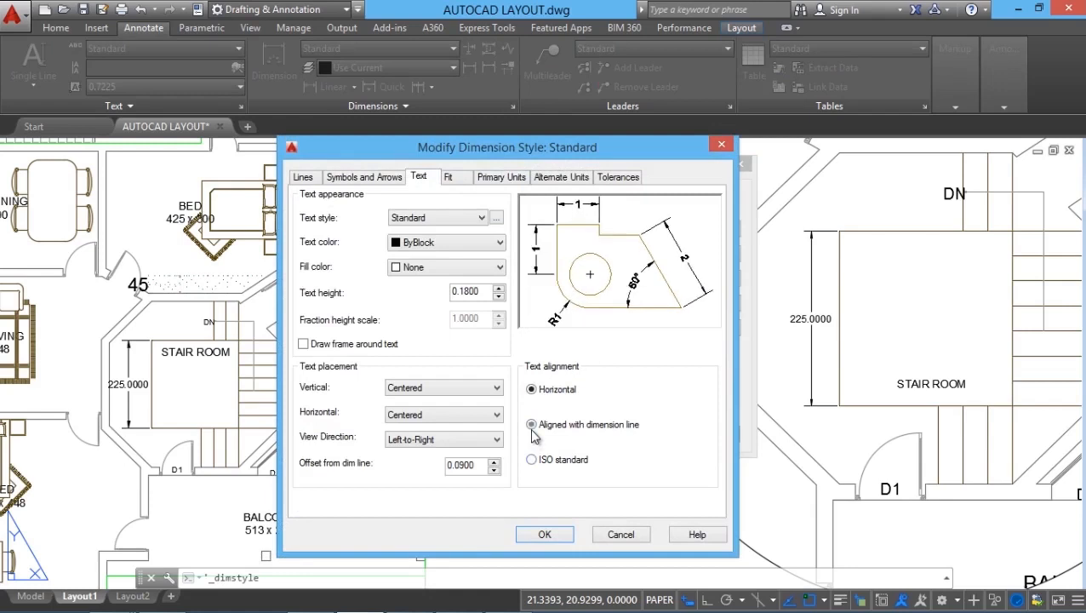
click(546, 535)
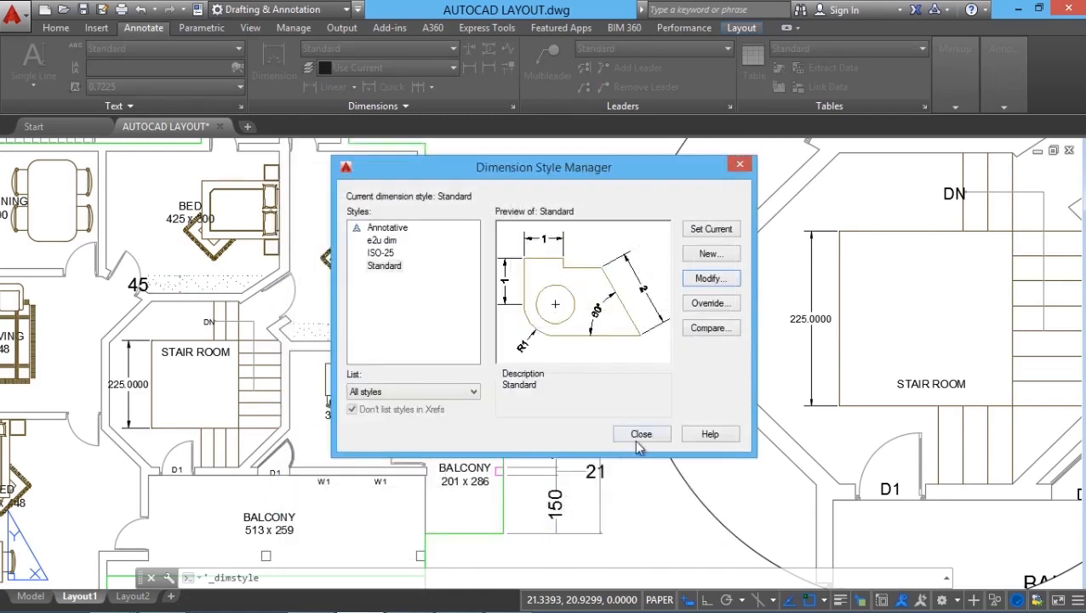
click(640, 435)
scroll(636, 440, down, 2)
middle_drag(636, 440, 445, 458)
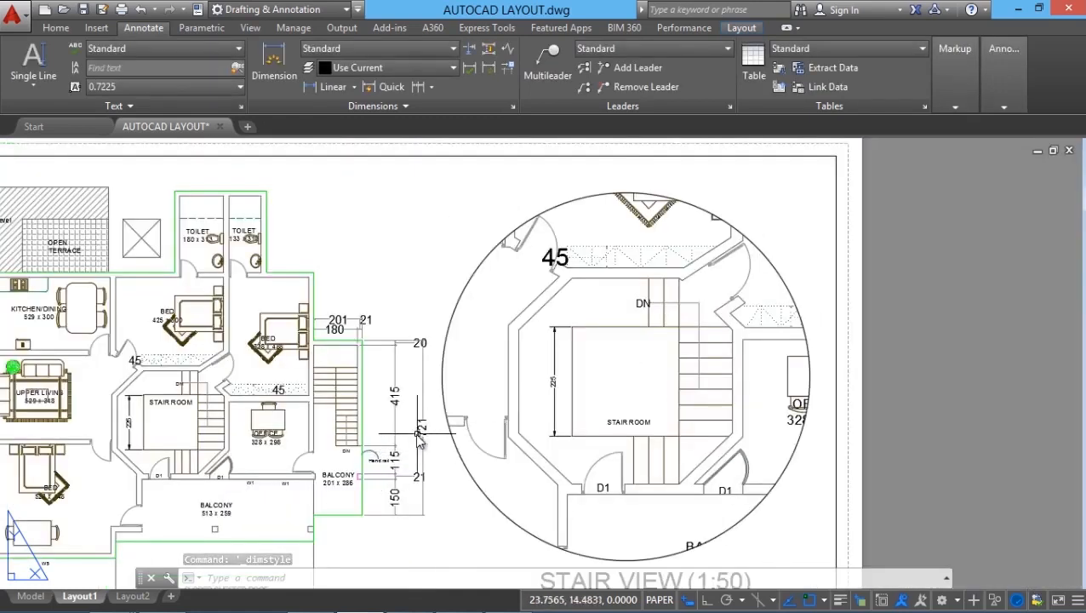
scroll(416, 432, up, 2)
mouse_move(159, 458)
middle_down()
mouse_move(235, 462)
mouse_move(306, 447)
middle_up()
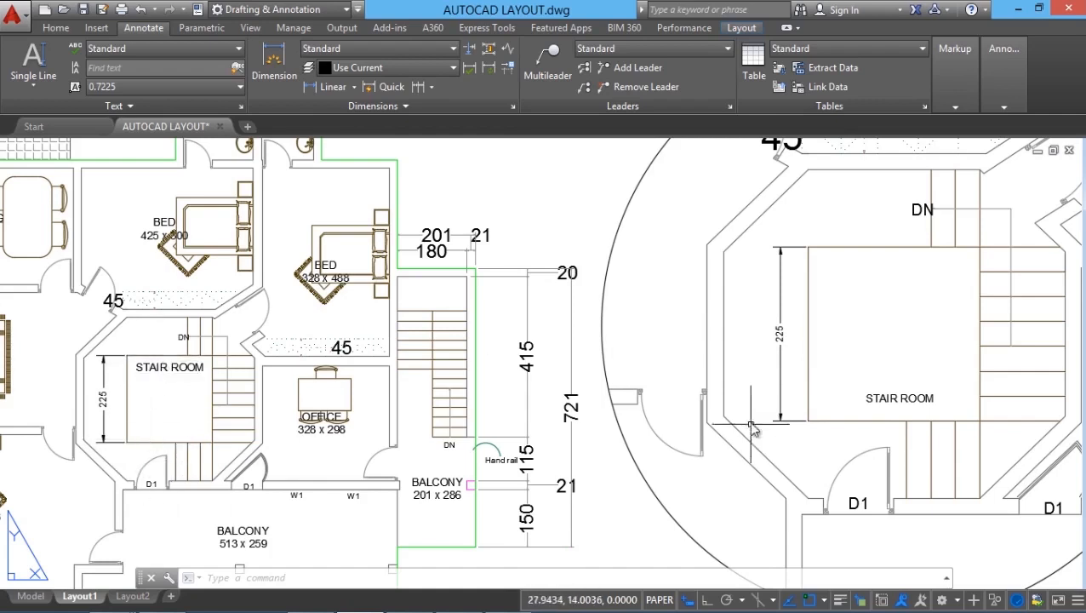
scroll(505, 508, down, 4)
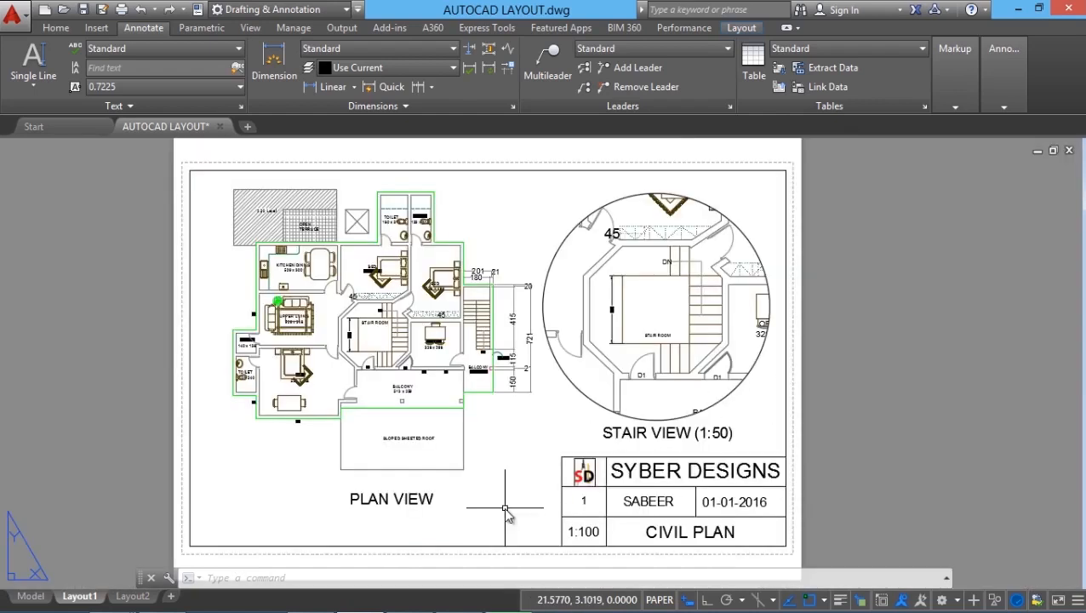
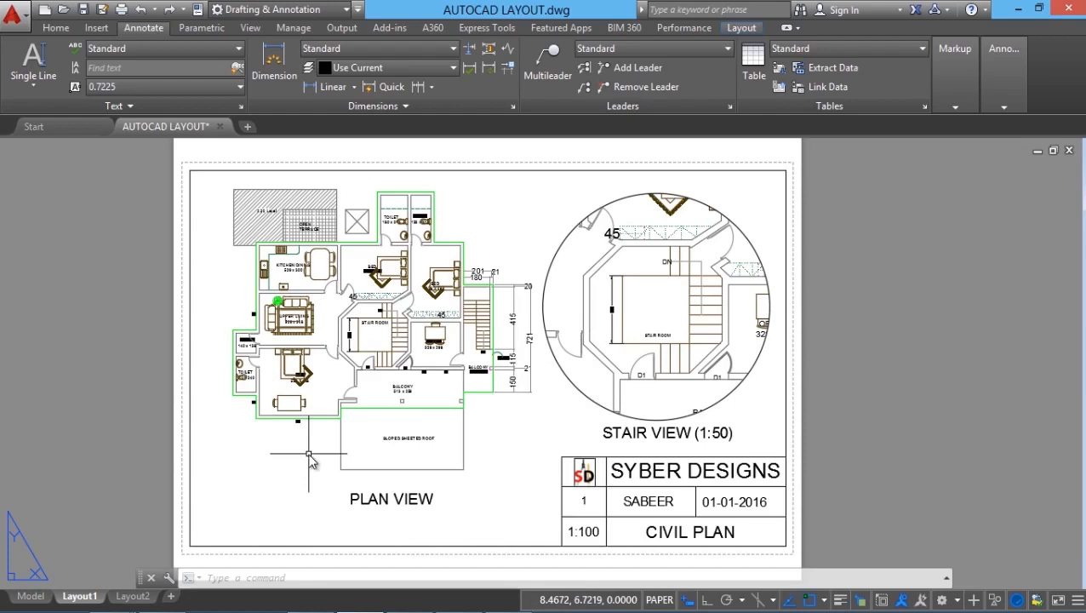
Rename Layout1 as 2D PLAN.
right_click(74, 596)
click(119, 381)
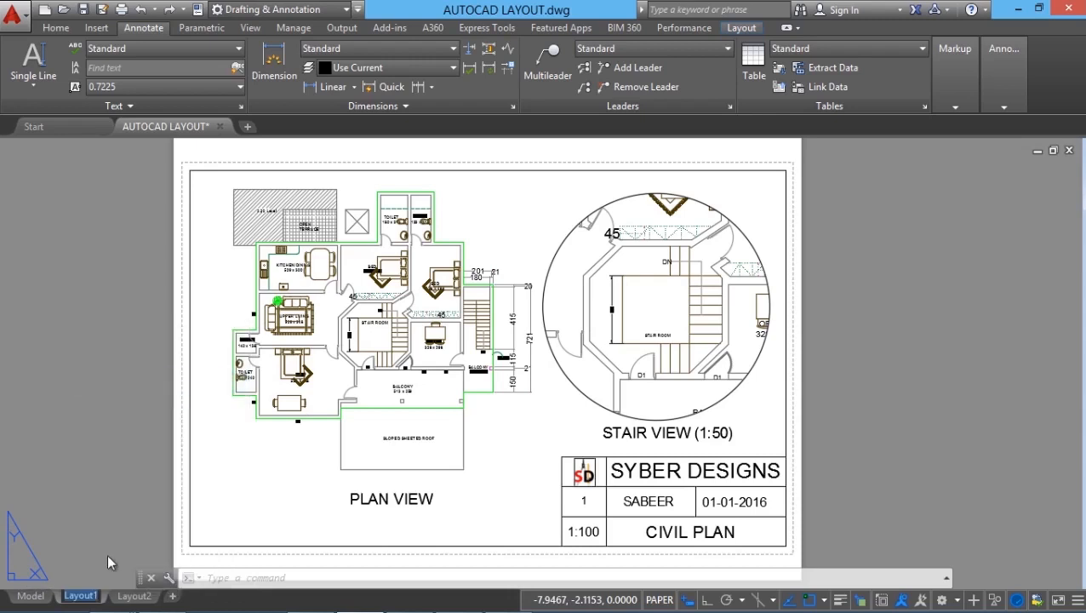
text(2D PLAN)
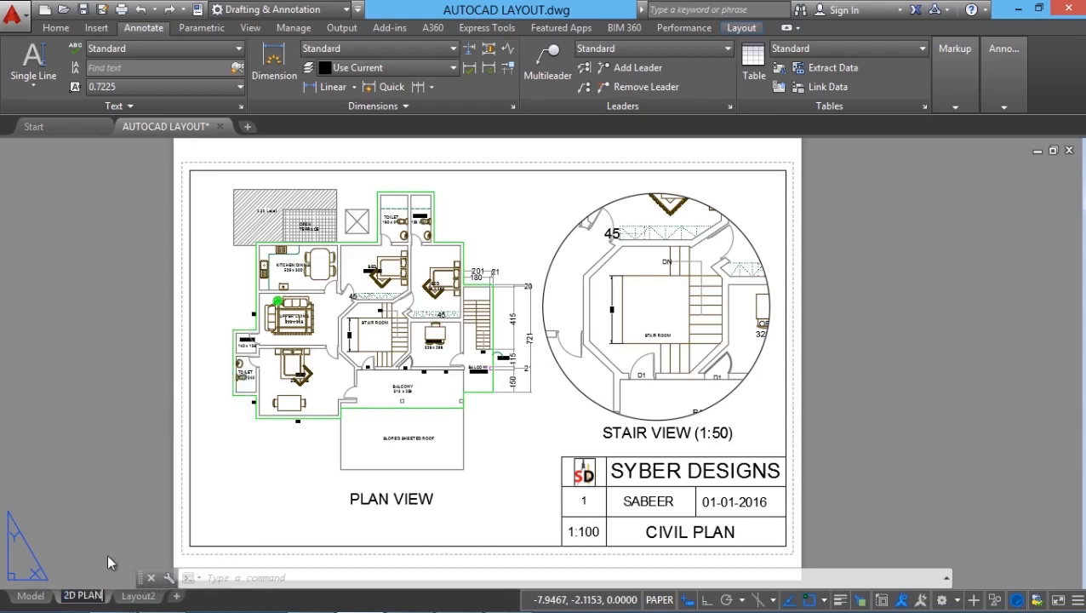
Create a copy of the 2D PLAN layout and place it before Layout2.
right_click(86, 596)
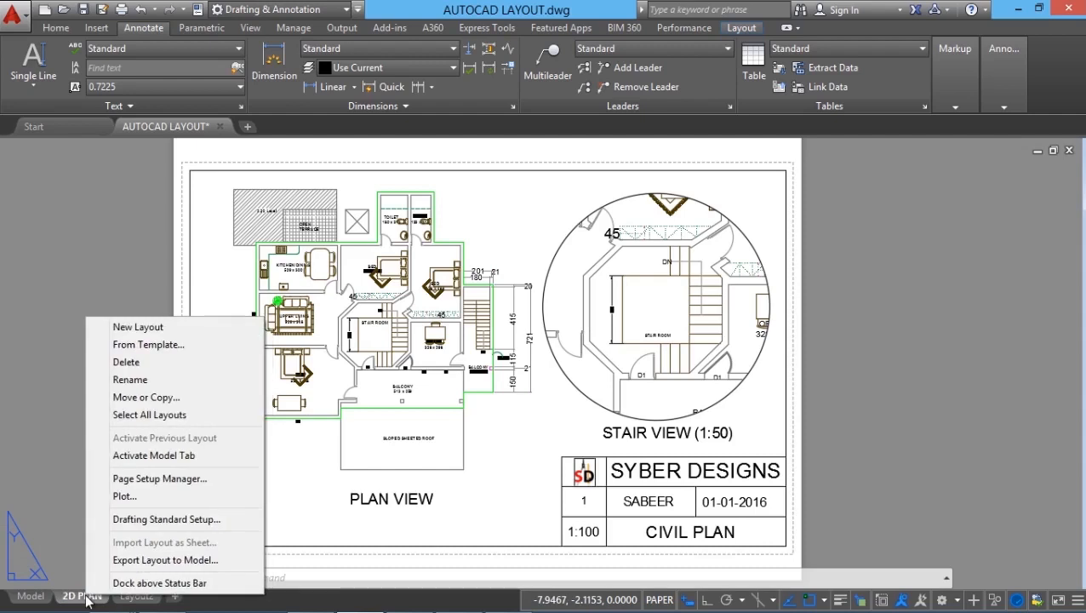
click(184, 397)
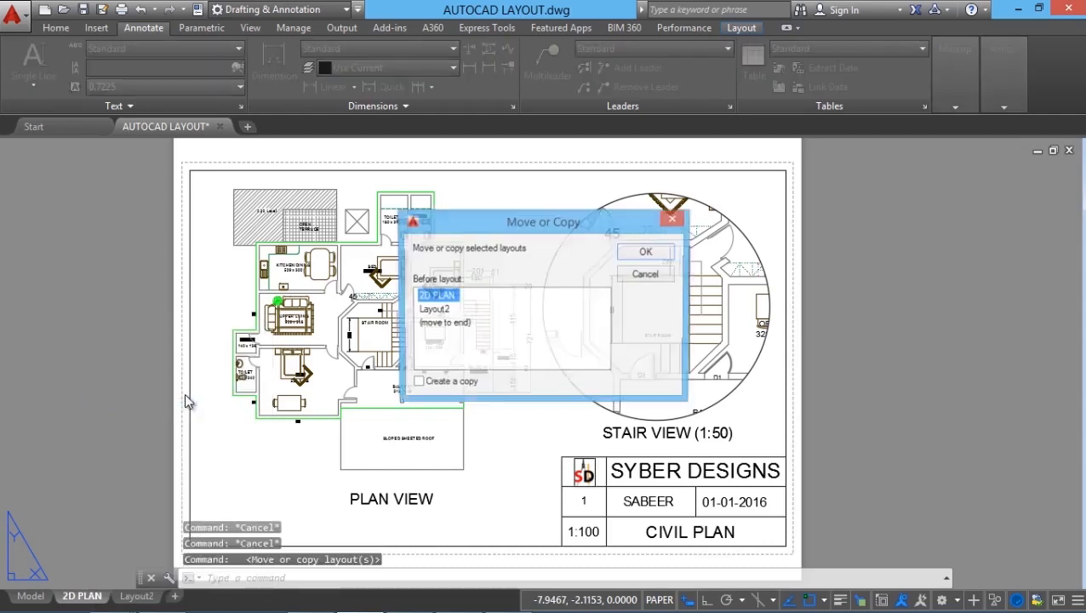
click(434, 310)
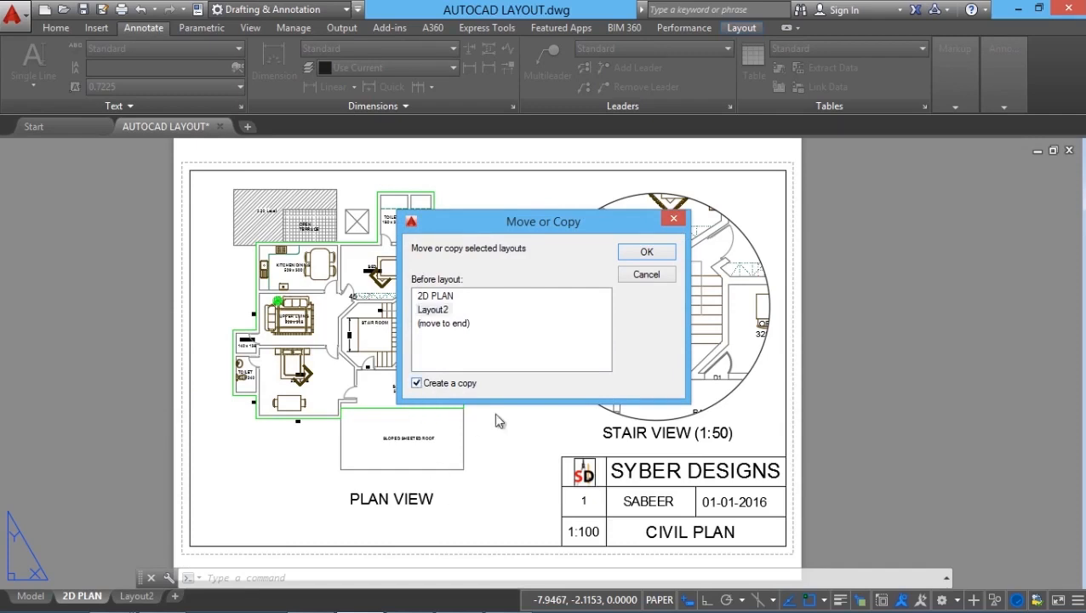
click(647, 252)
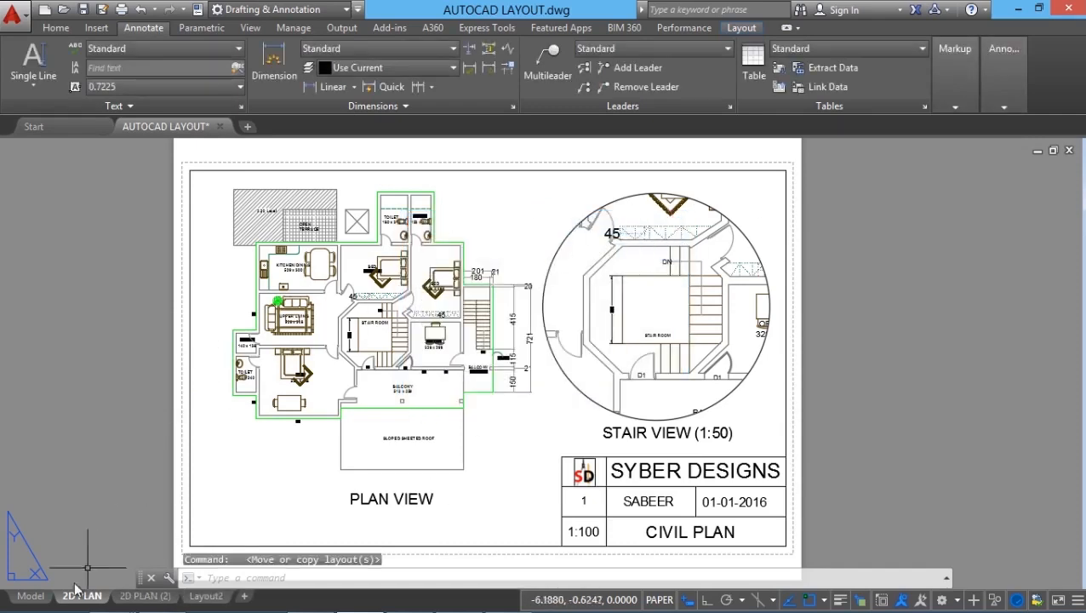
Rename the copied layout as PRESENTATION.
mouse_move(154, 600)
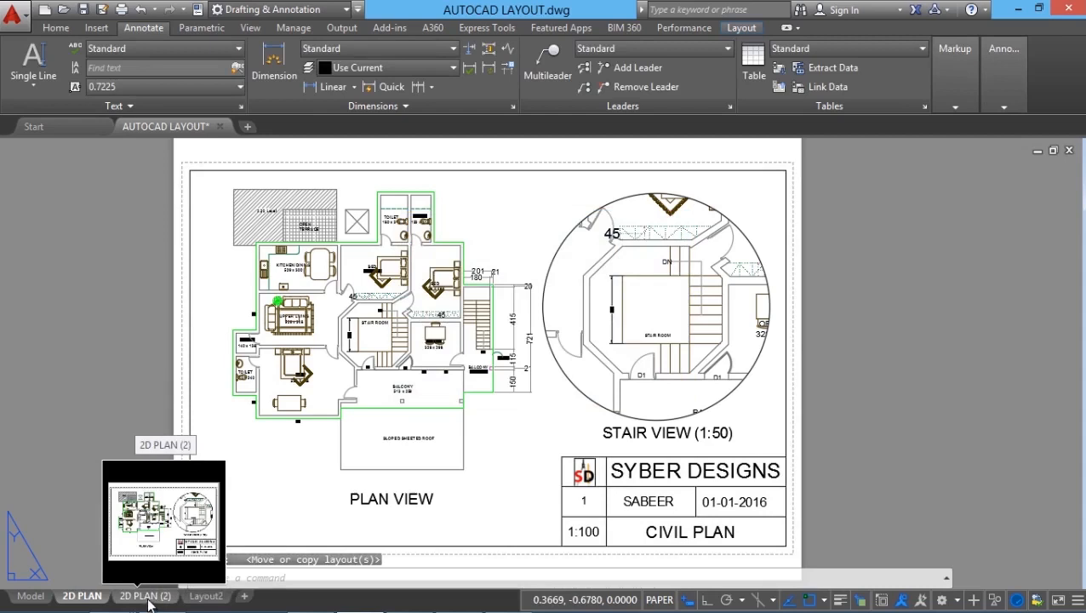
double_click(138, 596)
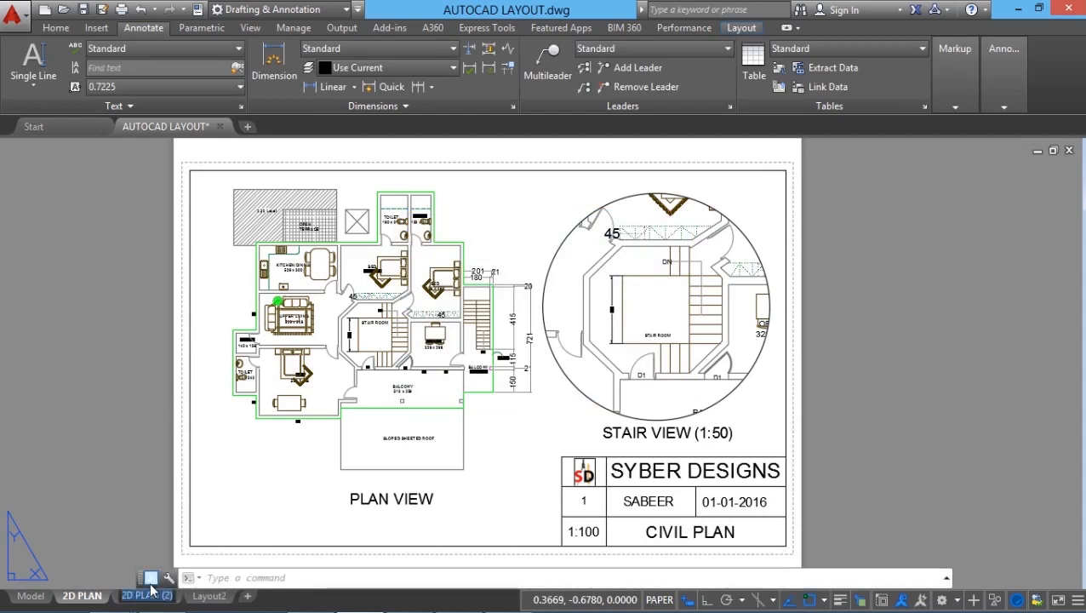
text(PRESENTATION)
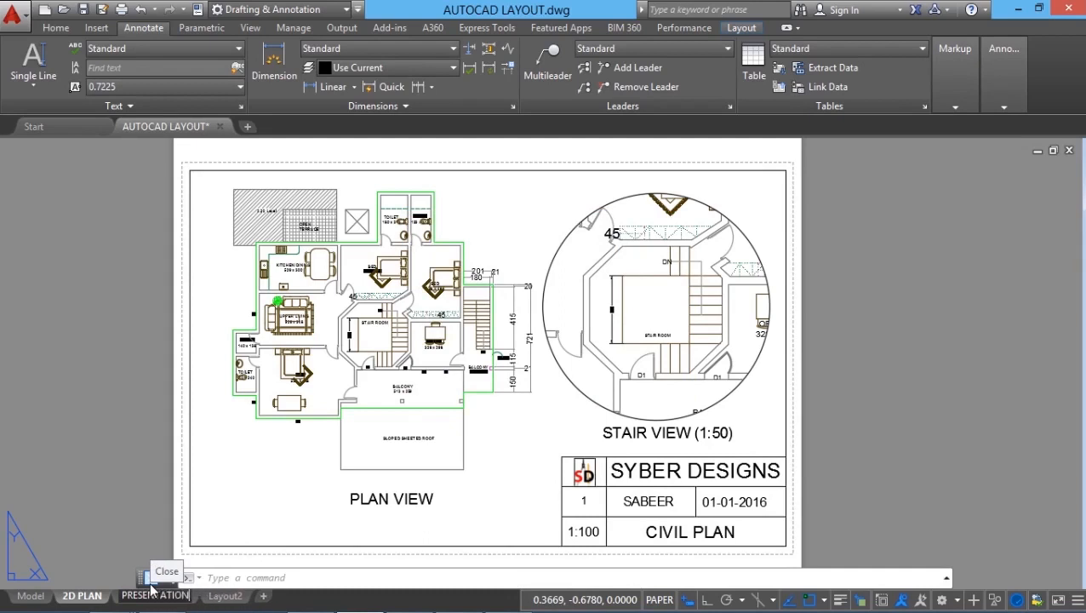
key(Return)
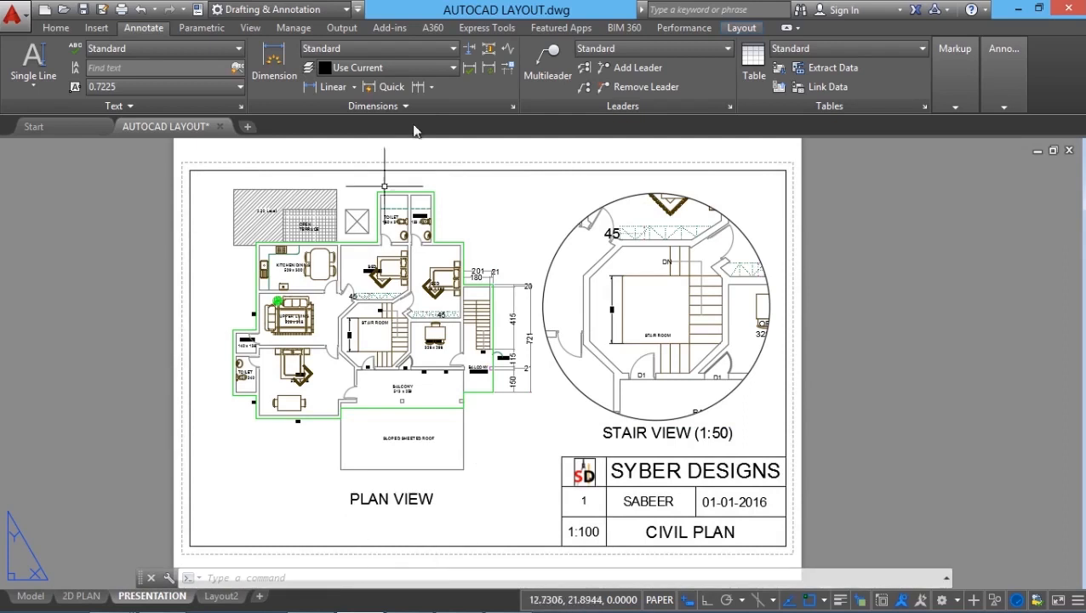
Erase the rectangular plan viewport and the circular stair viewport from the PRESENTATION layout.
click(56, 28)
click(555, 51)
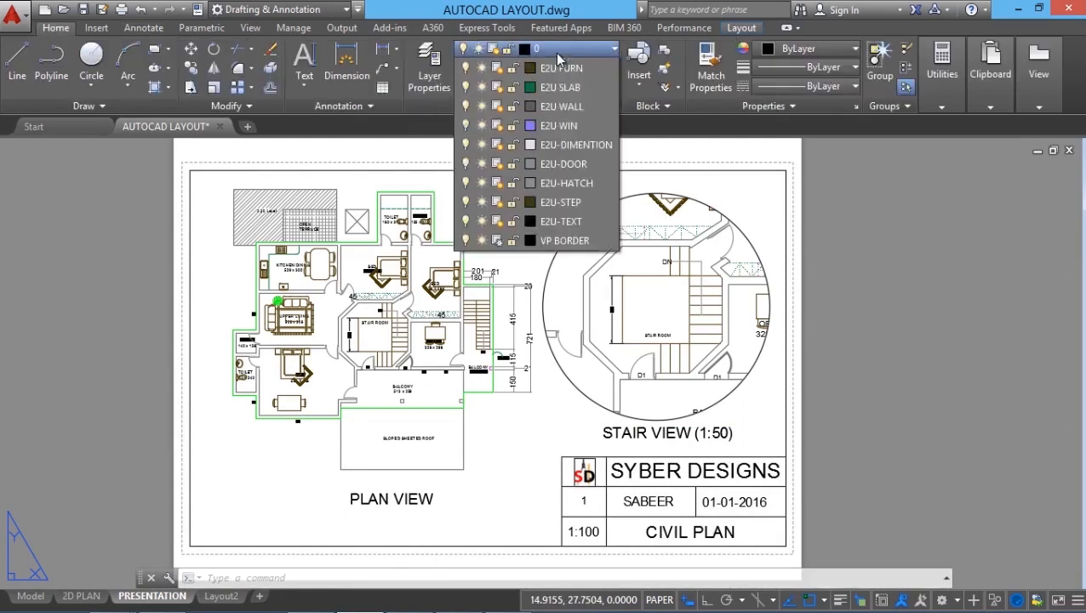
click(496, 280)
click(529, 464)
click(513, 512)
click(515, 512)
click(511, 465)
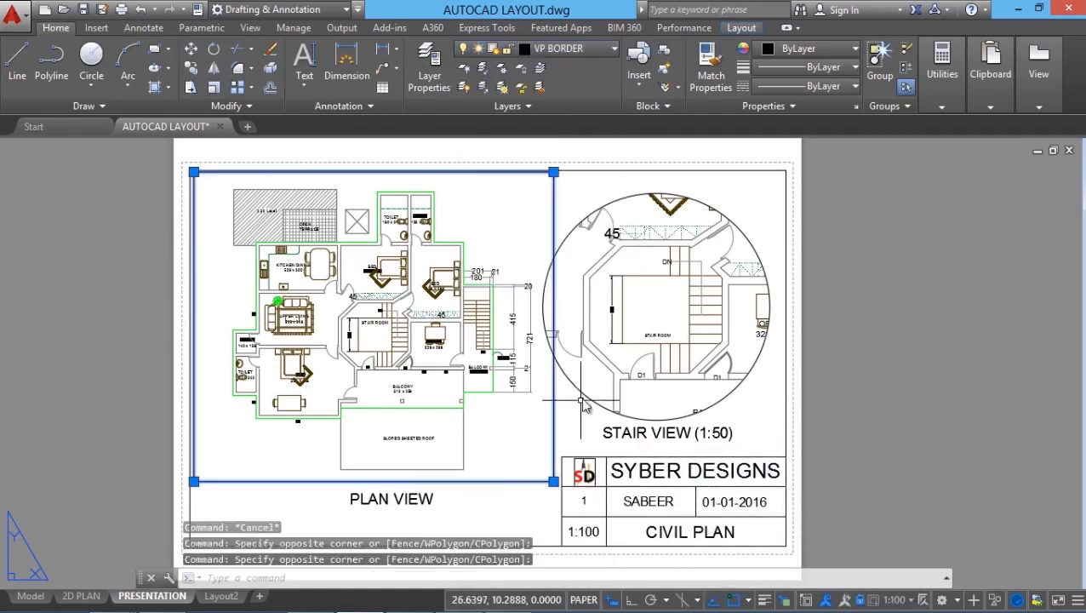
click(553, 362)
click(269, 51)
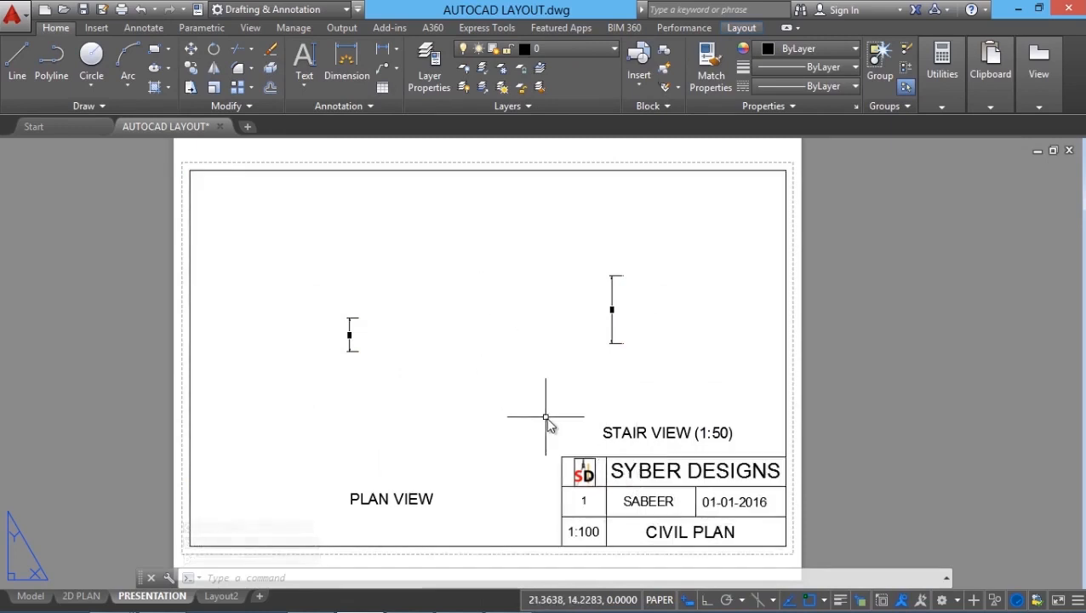
Delete both stair dimensions and the PLAN VIEW and STAIR VIEW (1:50) labels, keeping only the sheet border and title block.
click(612, 311)
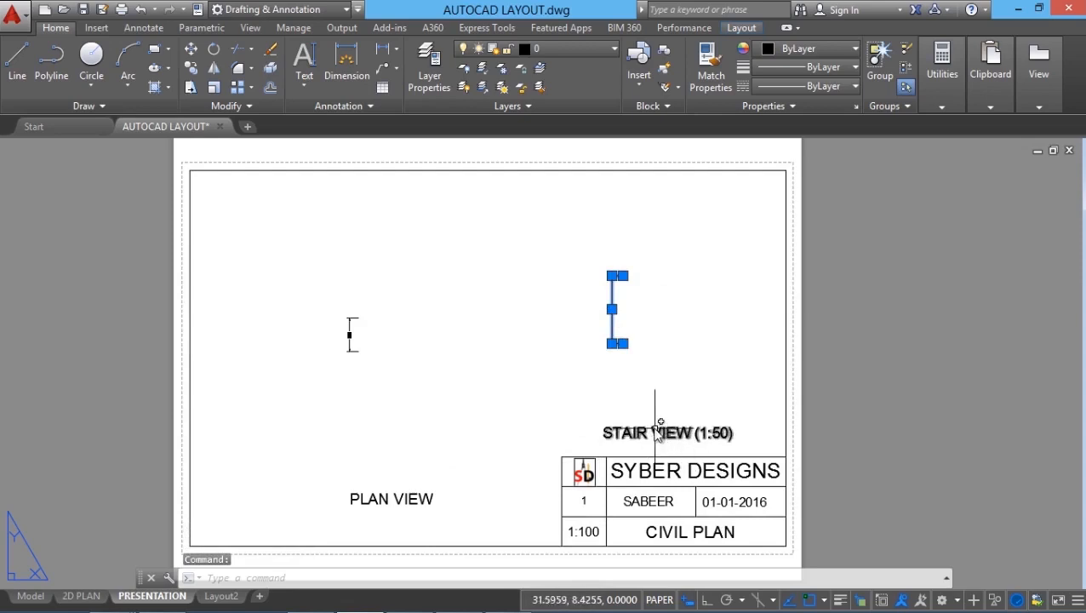
click(657, 432)
click(411, 500)
click(329, 308)
click(417, 417)
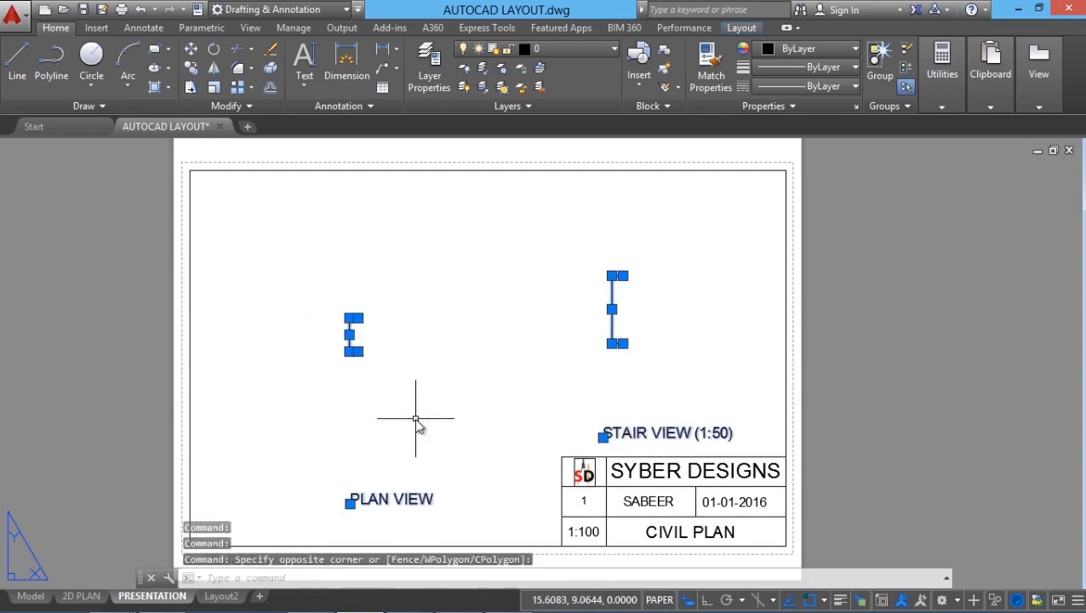
key(Delete)
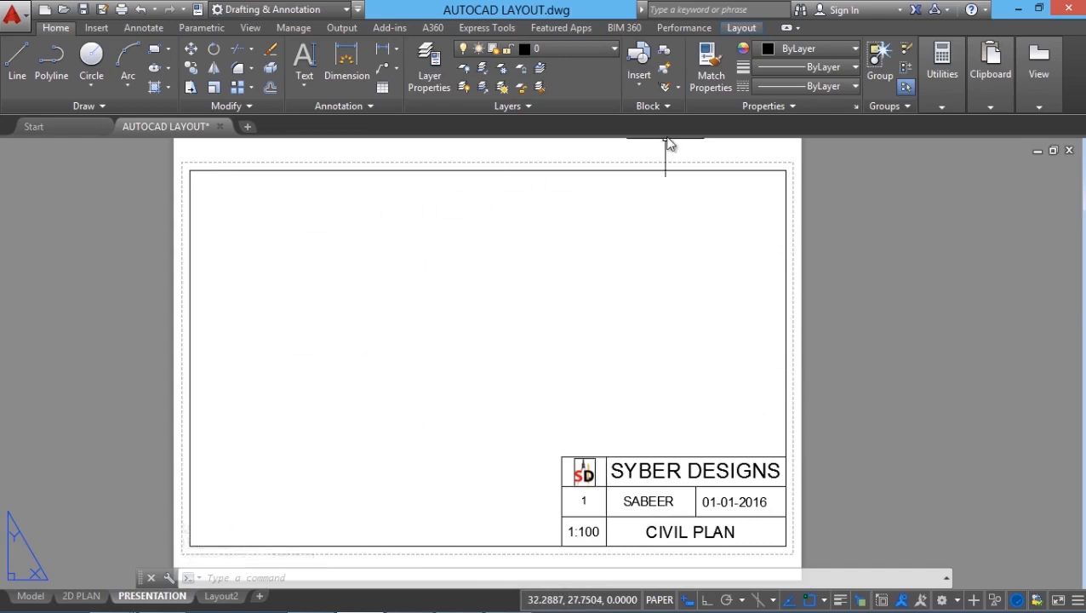
Create a large rectangular viewport showing the floor plan on the left half of the sheet.
click(742, 28)
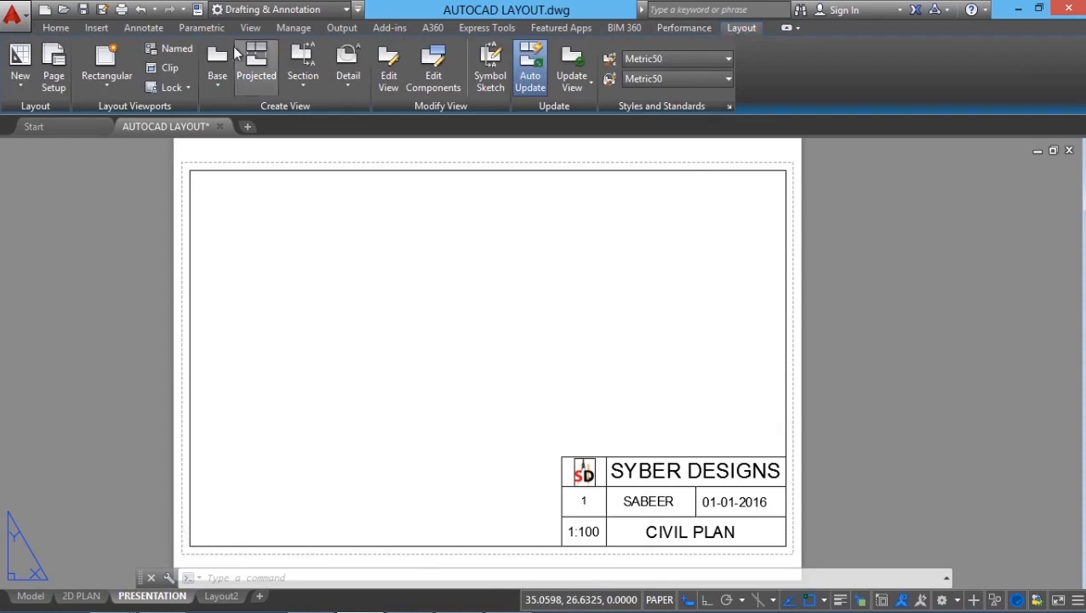
click(108, 89)
click(126, 114)
click(230, 180)
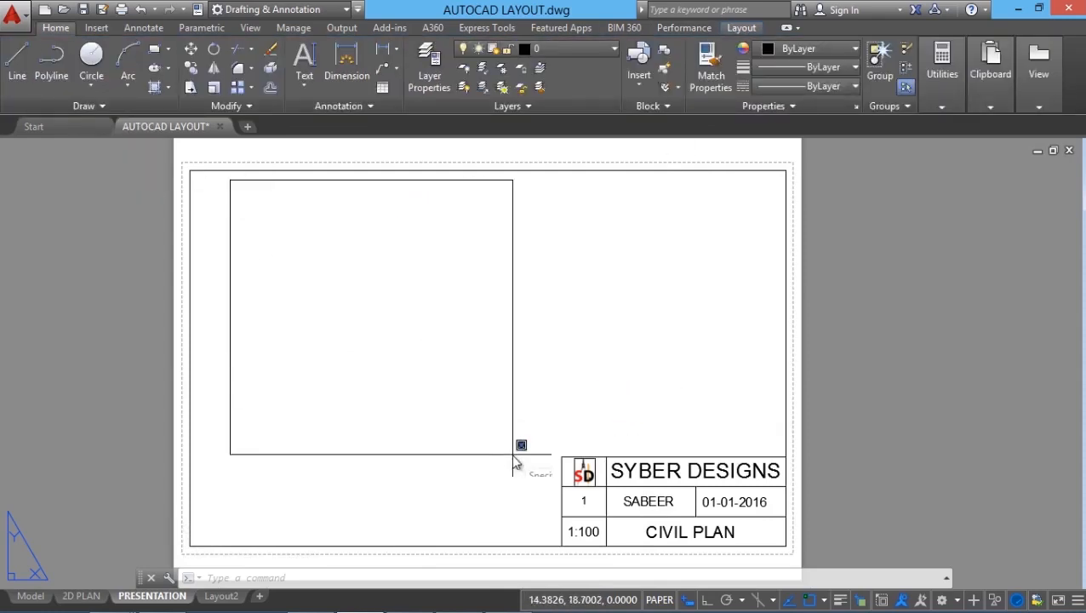
click(536, 470)
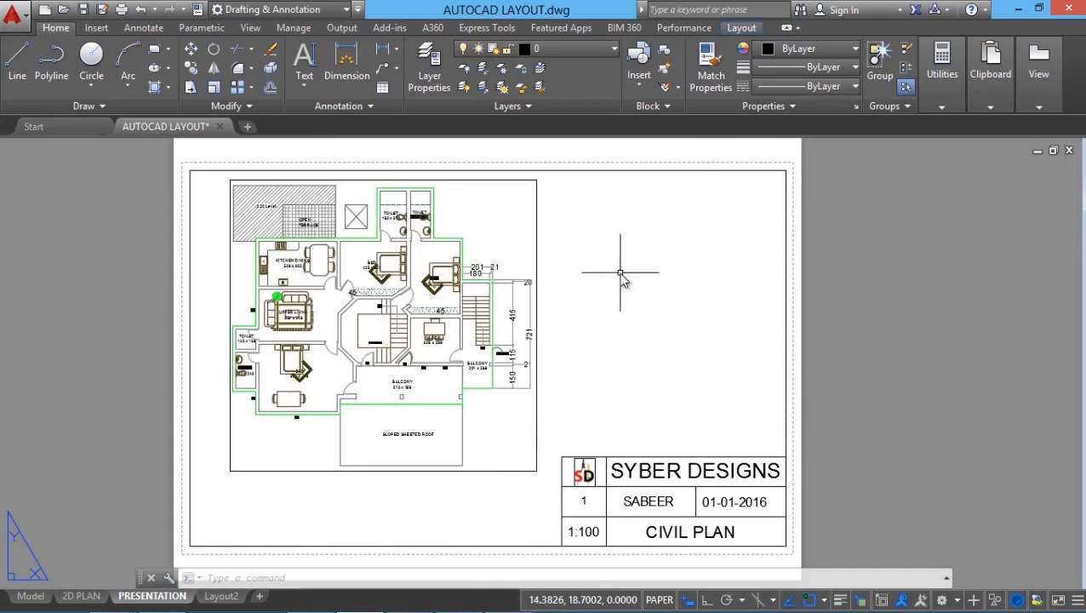
Add two smaller rectangular viewports above the title block, one near the sheet's upper edge and one just above the title block.
key(Return)
click(550, 180)
click(694, 303)
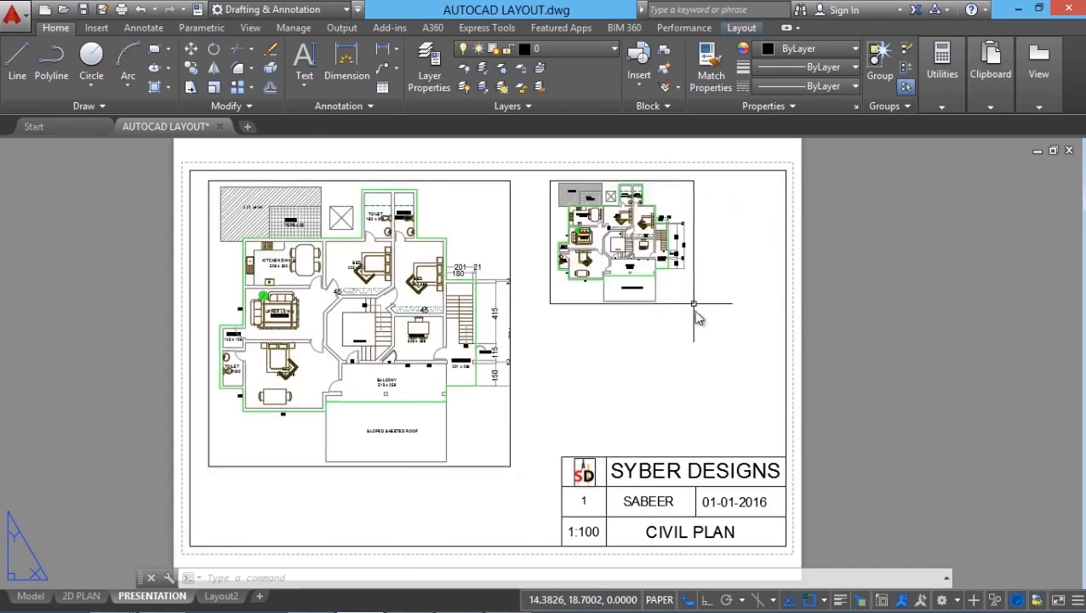
key(Return)
click(615, 331)
click(775, 443)
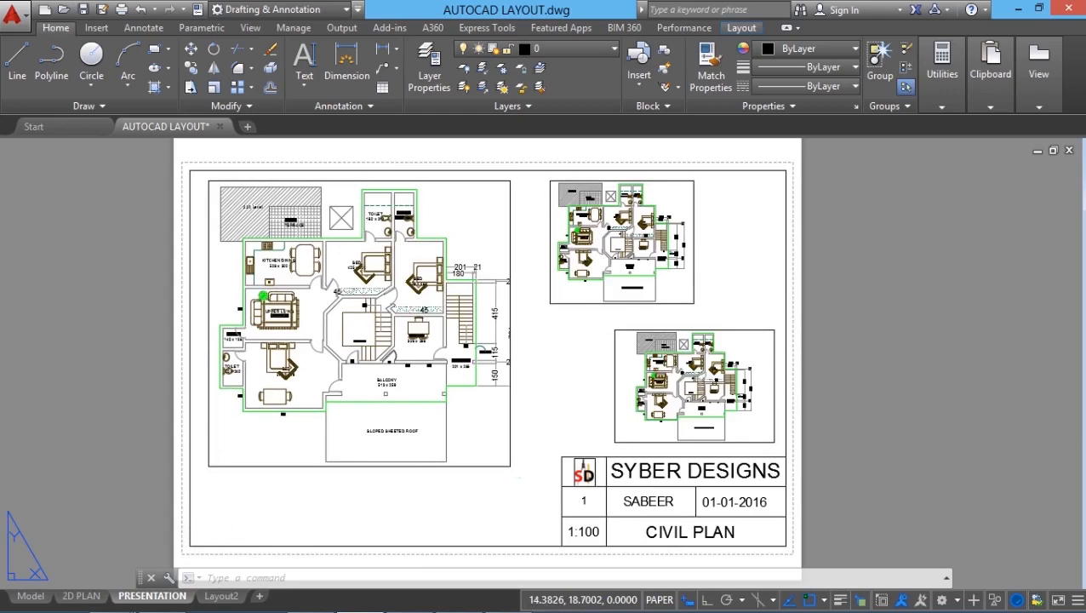